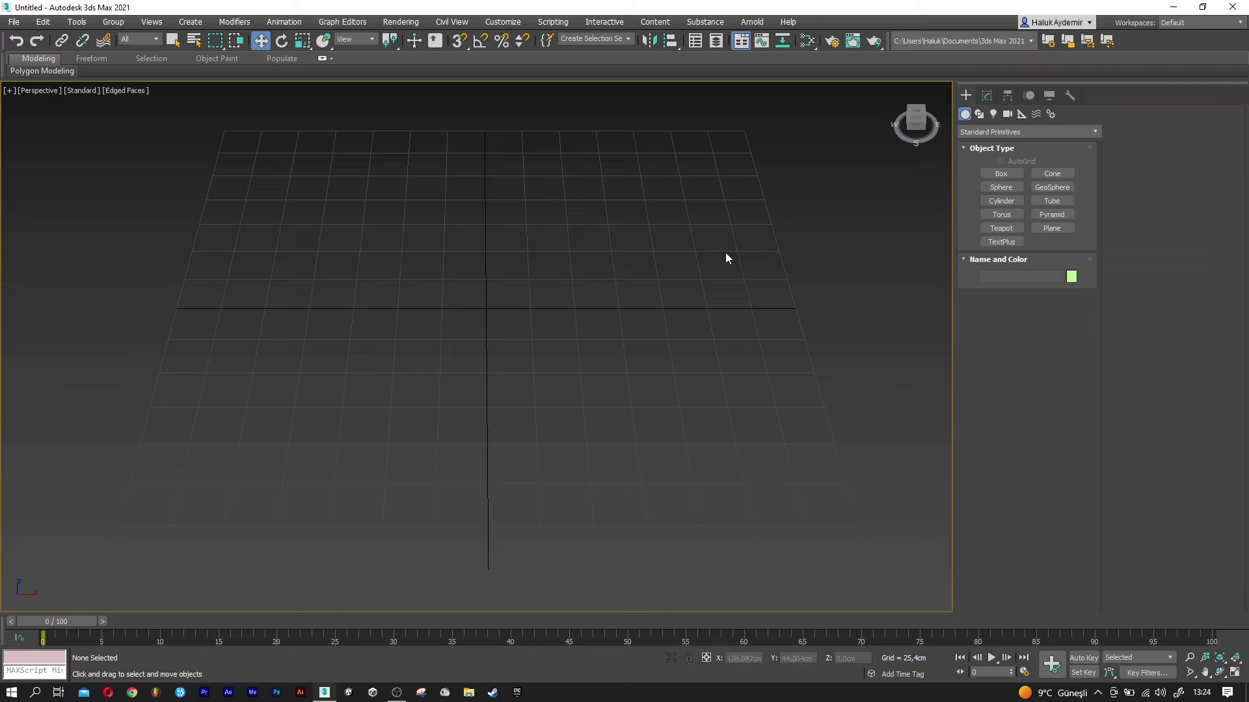
Create a sphere at the grid centre with a 50cm radius and 24 segments.
{"action": "left_click", "coordinate": [992, 187]}
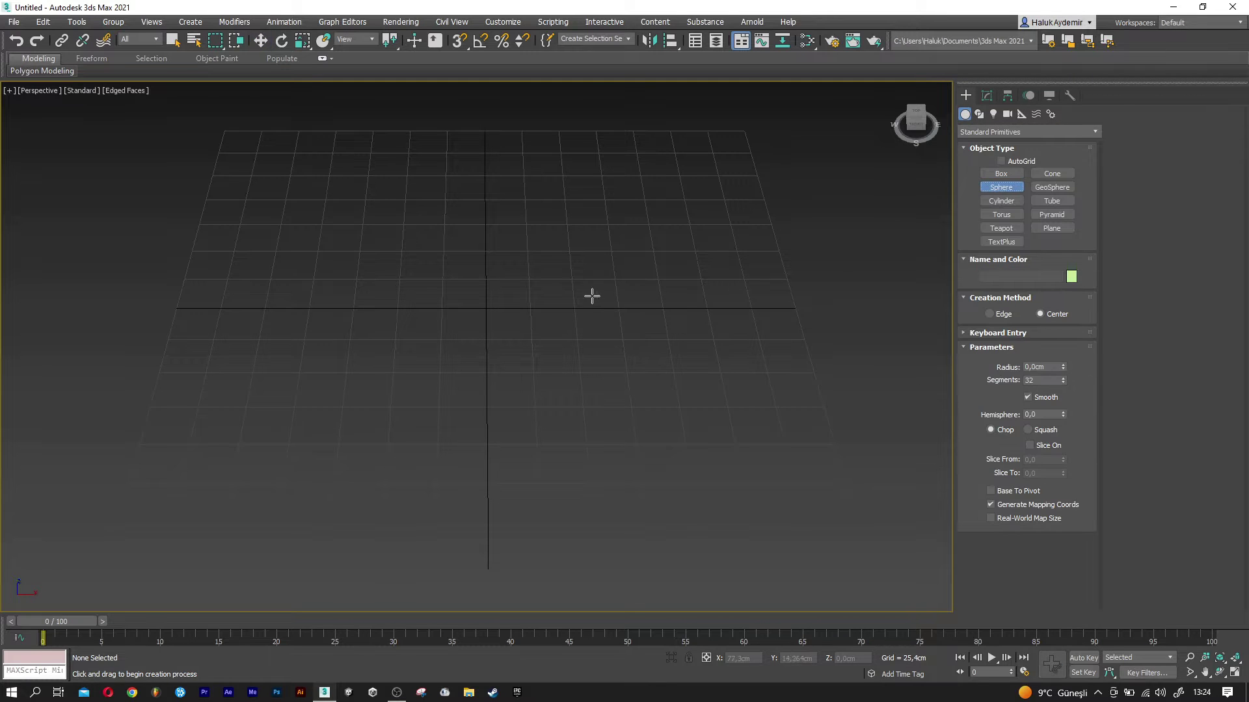
{"action": "left_click_drag", "start_coordinate": [487, 307], "coordinate": [507, 357]}
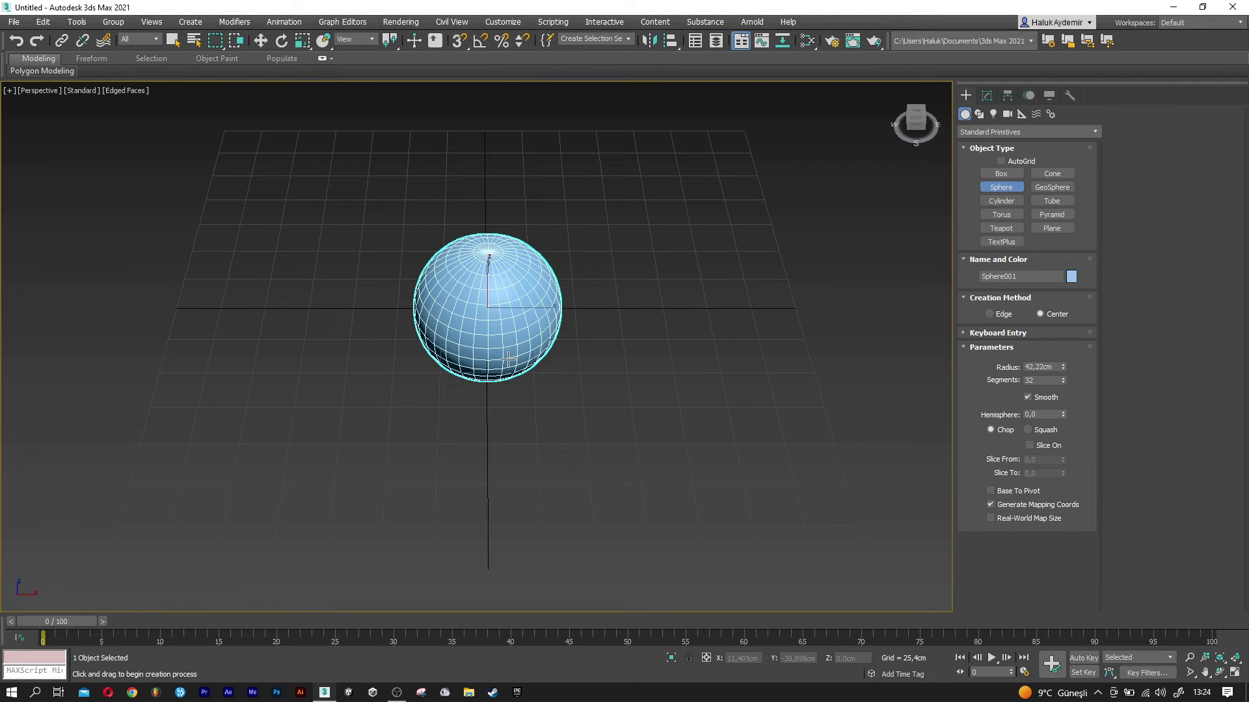
{"action": "double_click", "coordinate": [1045, 367]}
{"action": "type", "text": "50"}
{"action": "key", "text": "Tab"}
{"action": "type", "text": "2"}
{"action": "key", "text": "Return"}
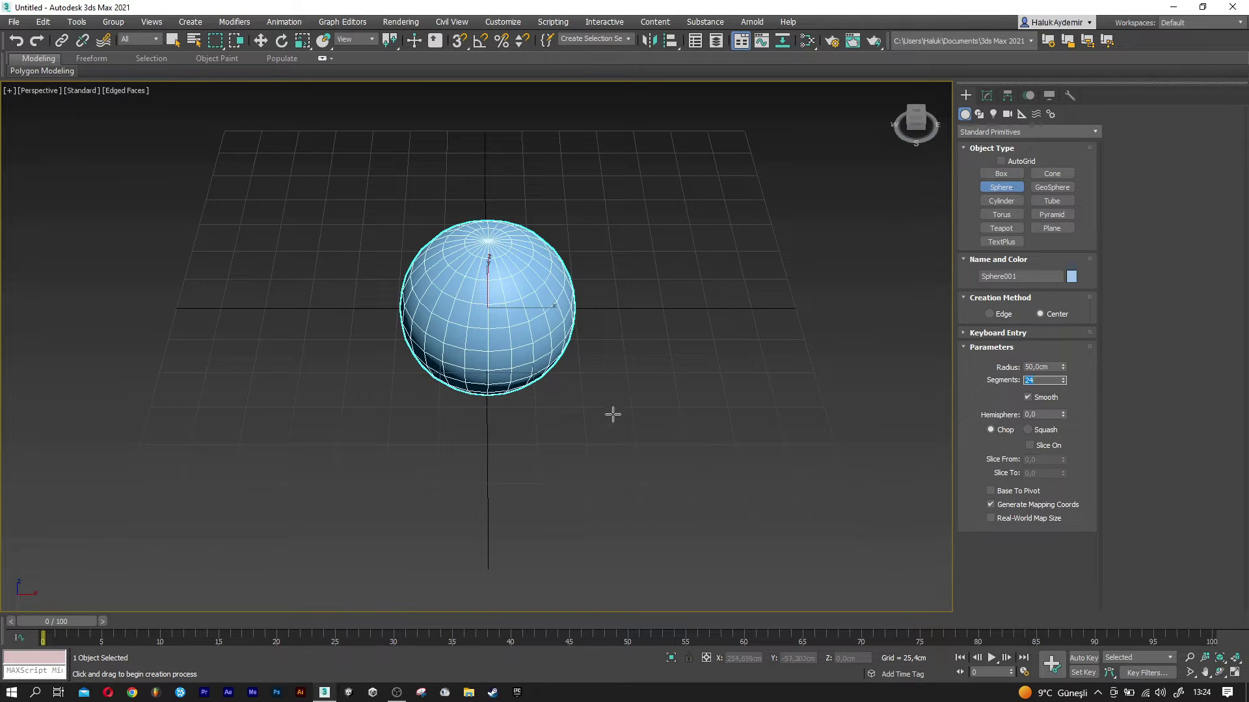
Set the sphere's object colour to white.
{"action": "key", "text": "w"}
{"action": "scroll", "coordinate": [499, 313], "scroll_direction": "up", "scroll_amount": 3}
{"action": "scroll", "coordinate": [499, 312], "scroll_direction": "up", "scroll_amount": 3}
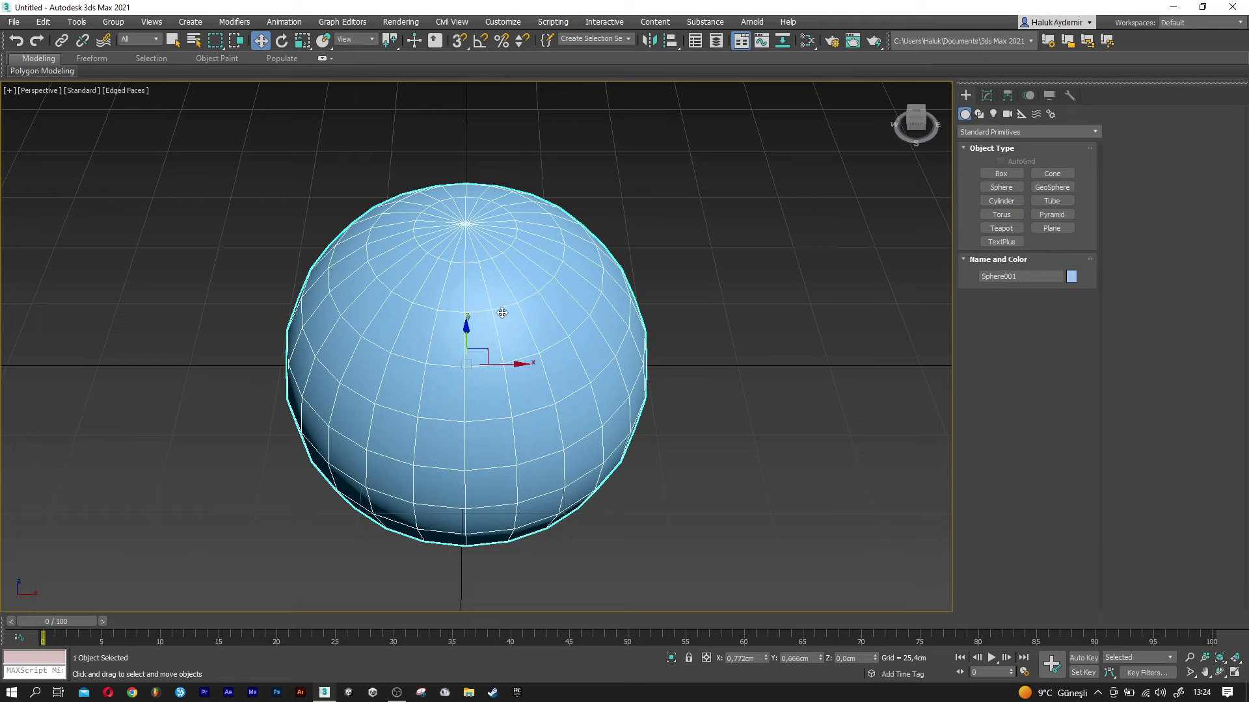
{"action": "left_click", "coordinate": [1071, 277]}
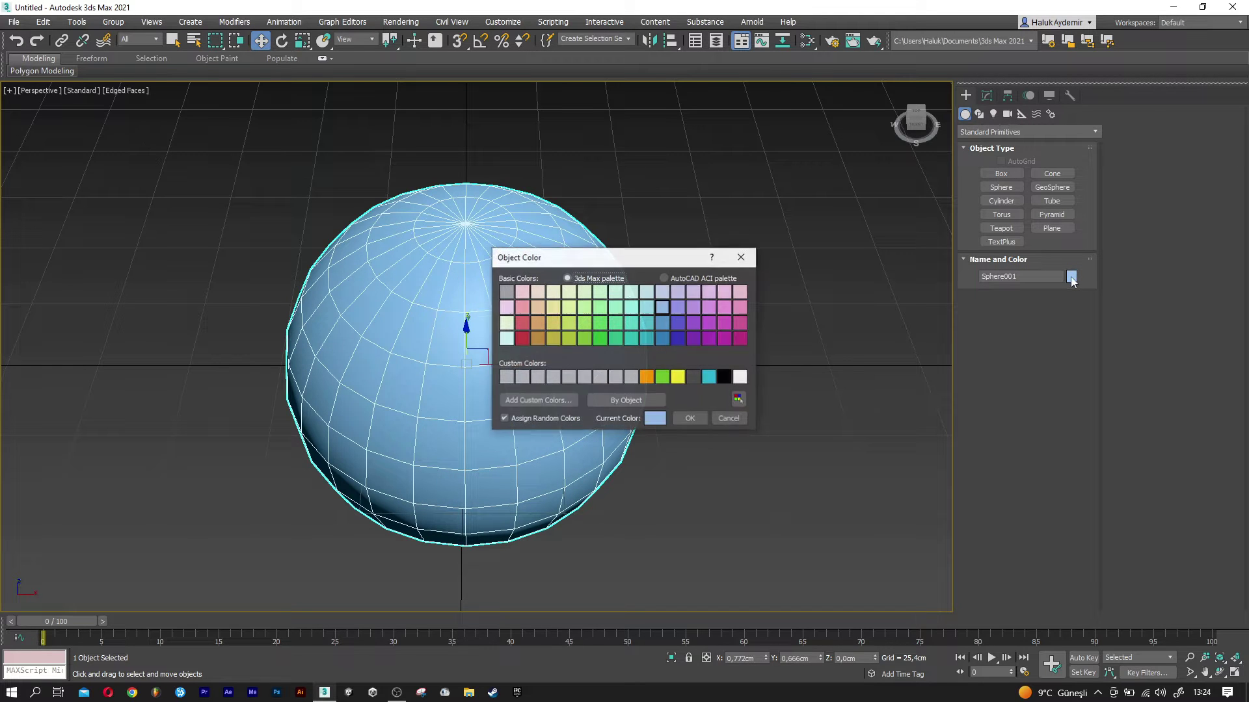
{"action": "left_click", "coordinate": [744, 379]}
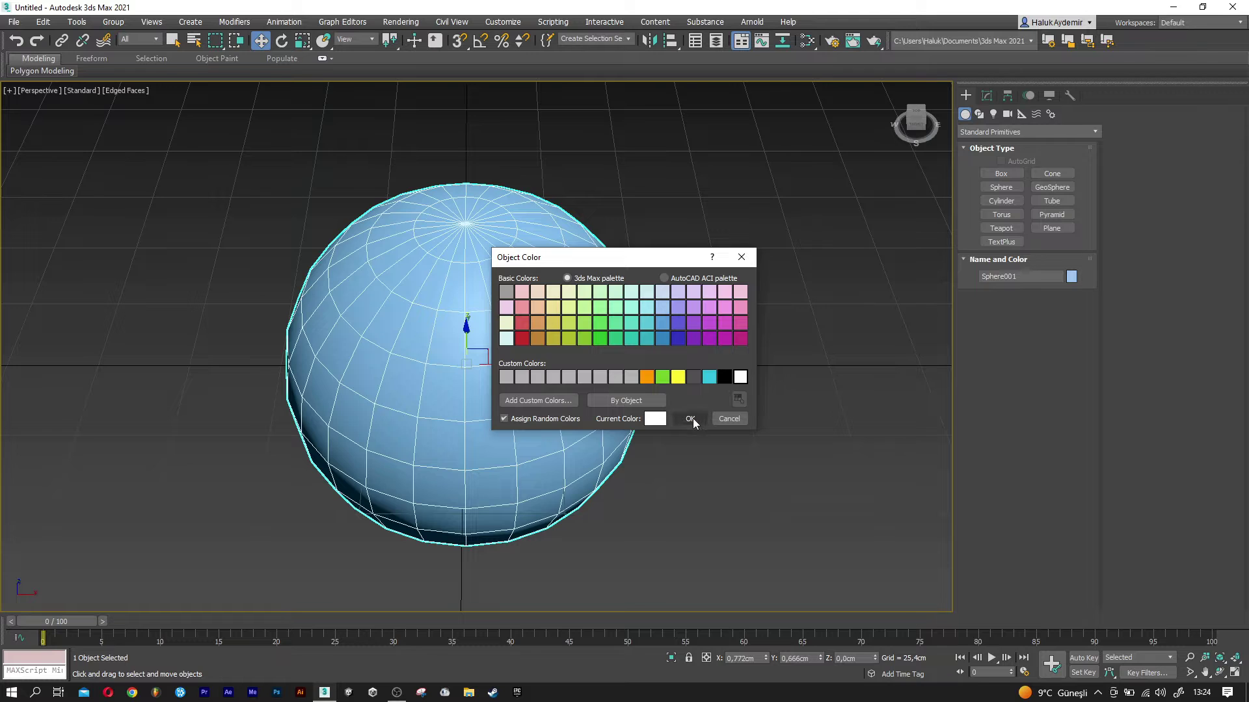
{"action": "left_click", "coordinate": [692, 418]}
Raise the sphere to about 48.6cm above the grid.
{"action": "middle_click_drag", "start_coordinate": [465, 388], "coordinate": [479, 332], "text": "alt"}
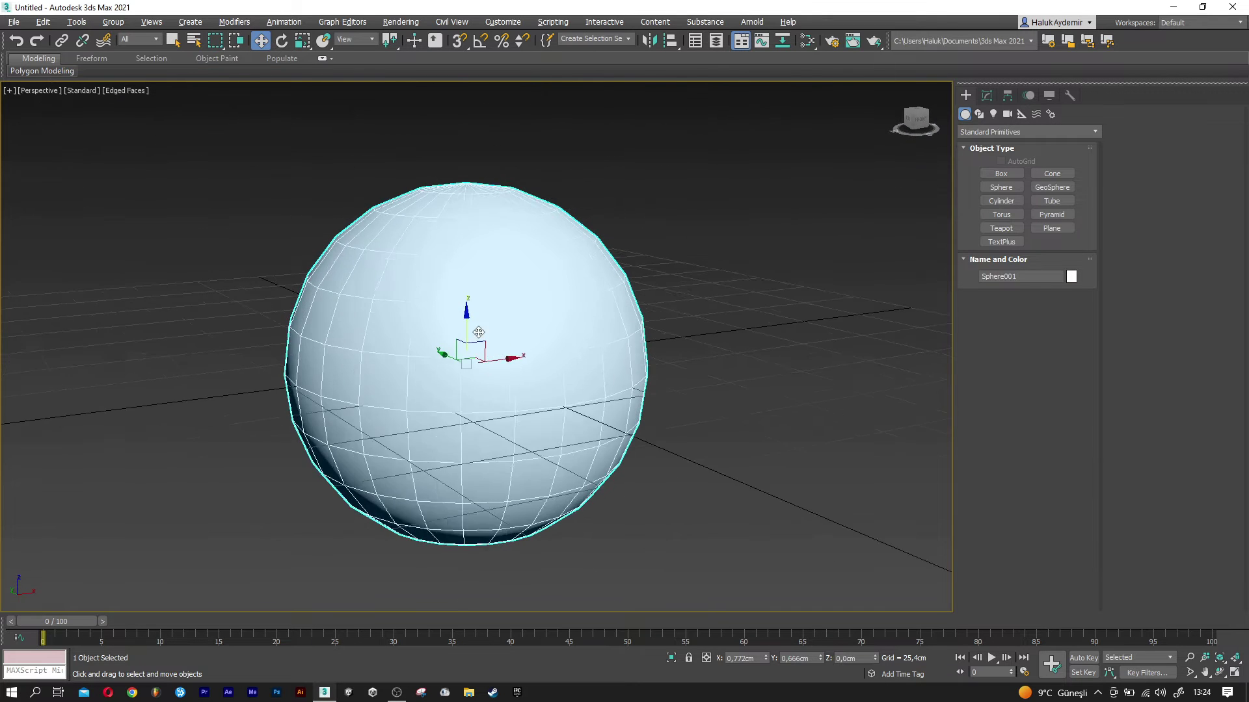
{"action": "left_click_drag", "start_coordinate": [468, 318], "coordinate": [509, 186]}
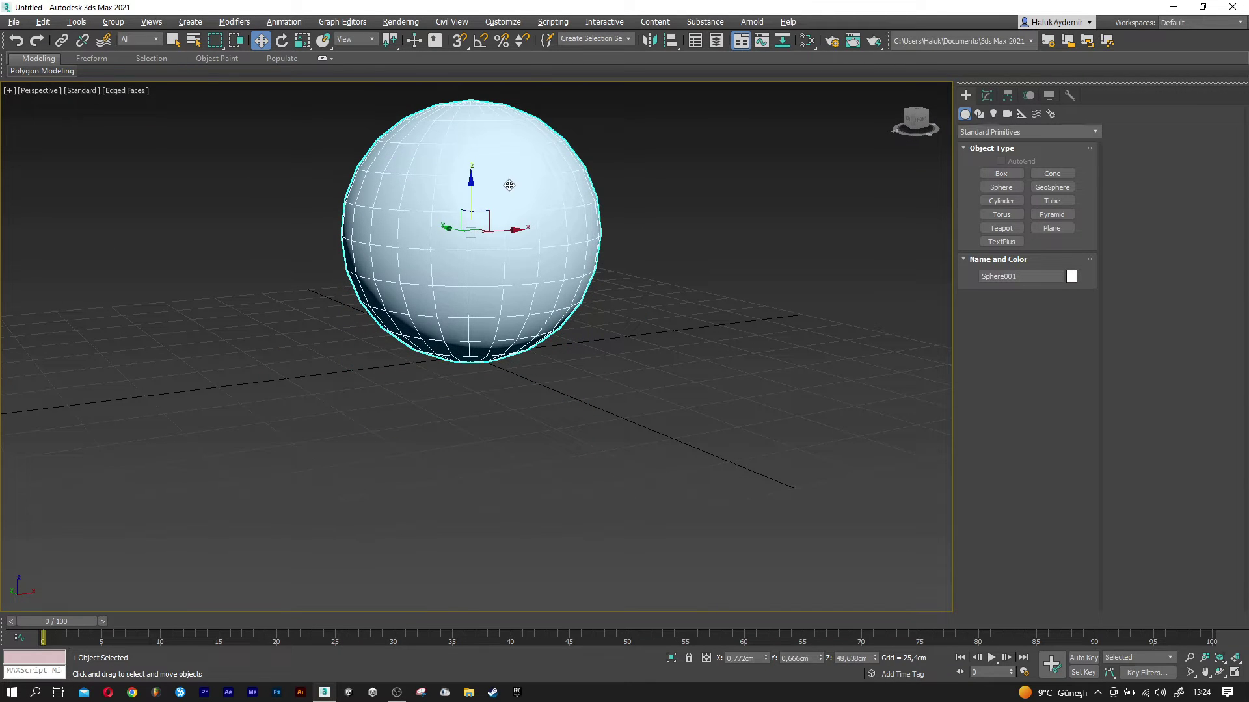
{"action": "middle_click_drag", "start_coordinate": [509, 185], "coordinate": [468, 299], "text": "alt"}
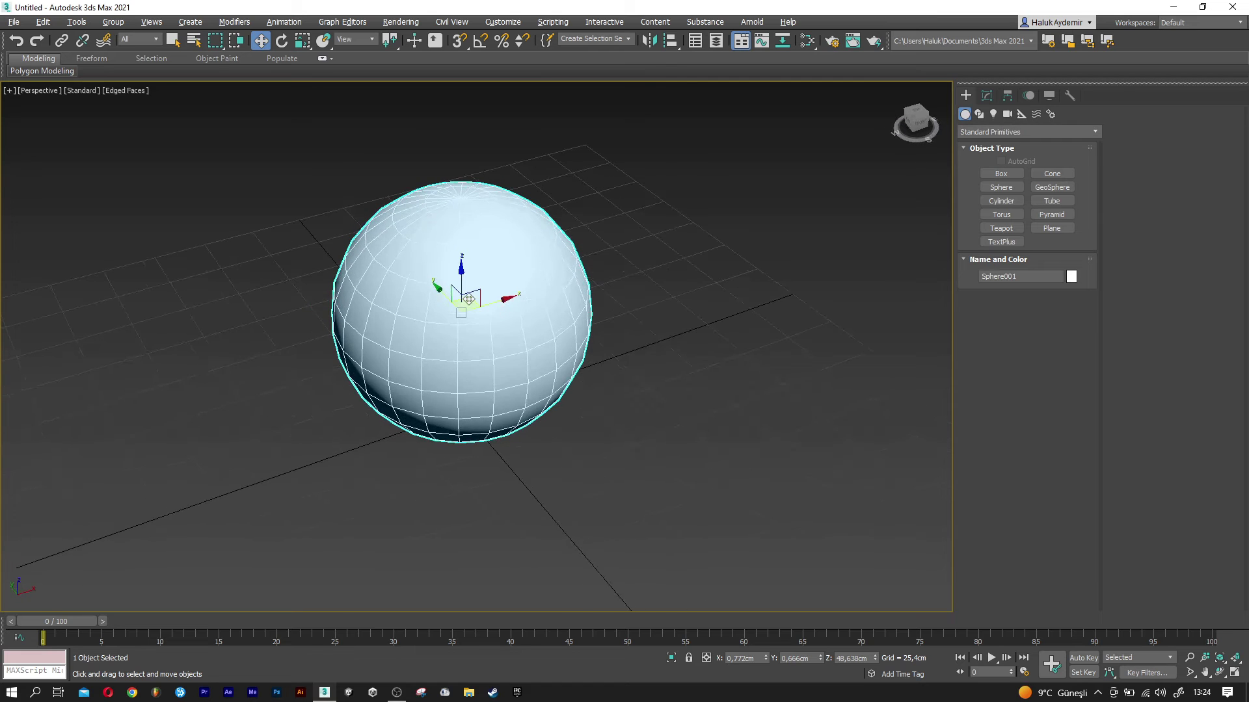
{"action": "scroll", "coordinate": [468, 299], "scroll_direction": "up", "scroll_amount": 3}
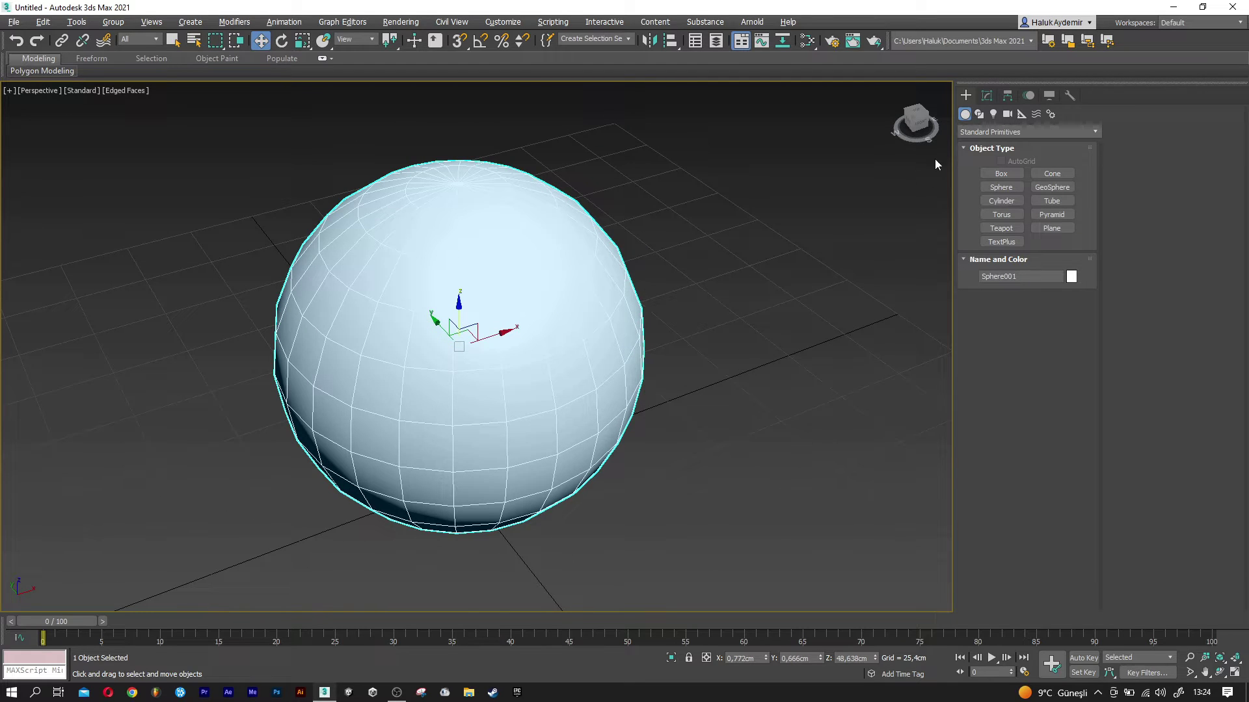
{"action": "left_click", "coordinate": [986, 95]}
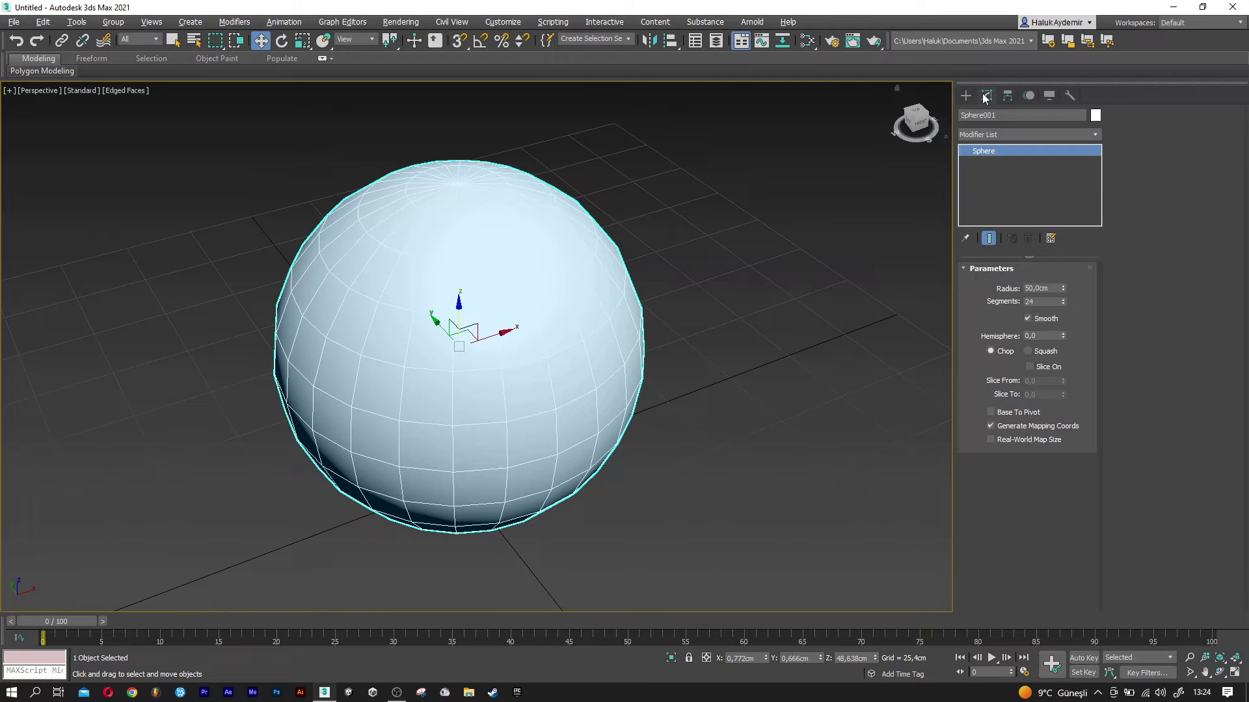
Give Sphere001 a Tessellate modifier with tension 60, then shift-drag a copy upward.
{"action": "left_click", "coordinate": [991, 134]}
{"action": "key", "text": "t"}
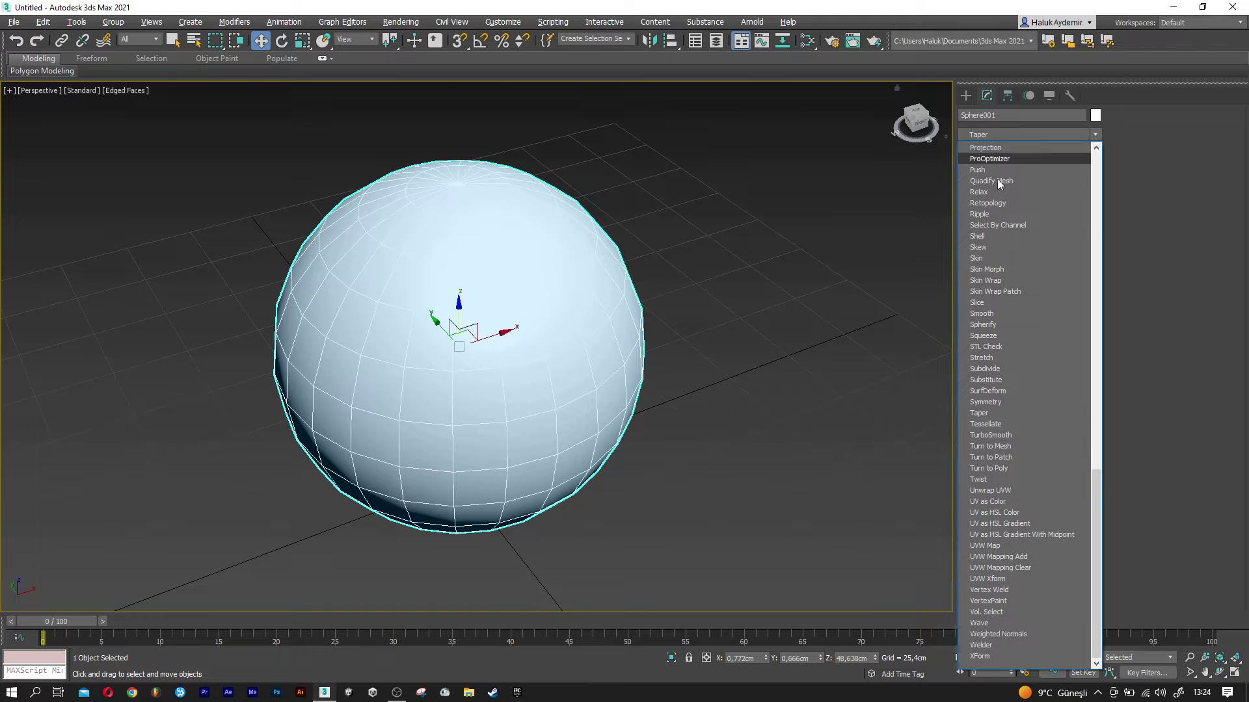
{"action": "left_click", "coordinate": [1016, 423]}
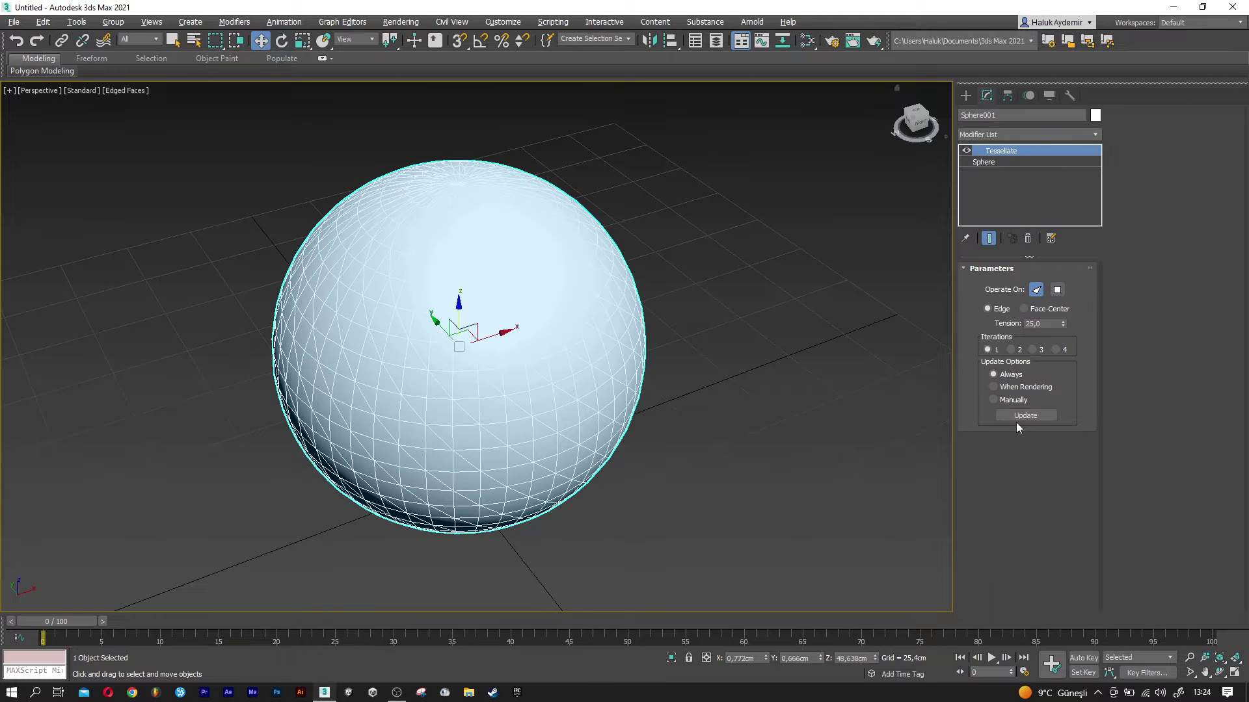
{"action": "key", "text": "F4"}
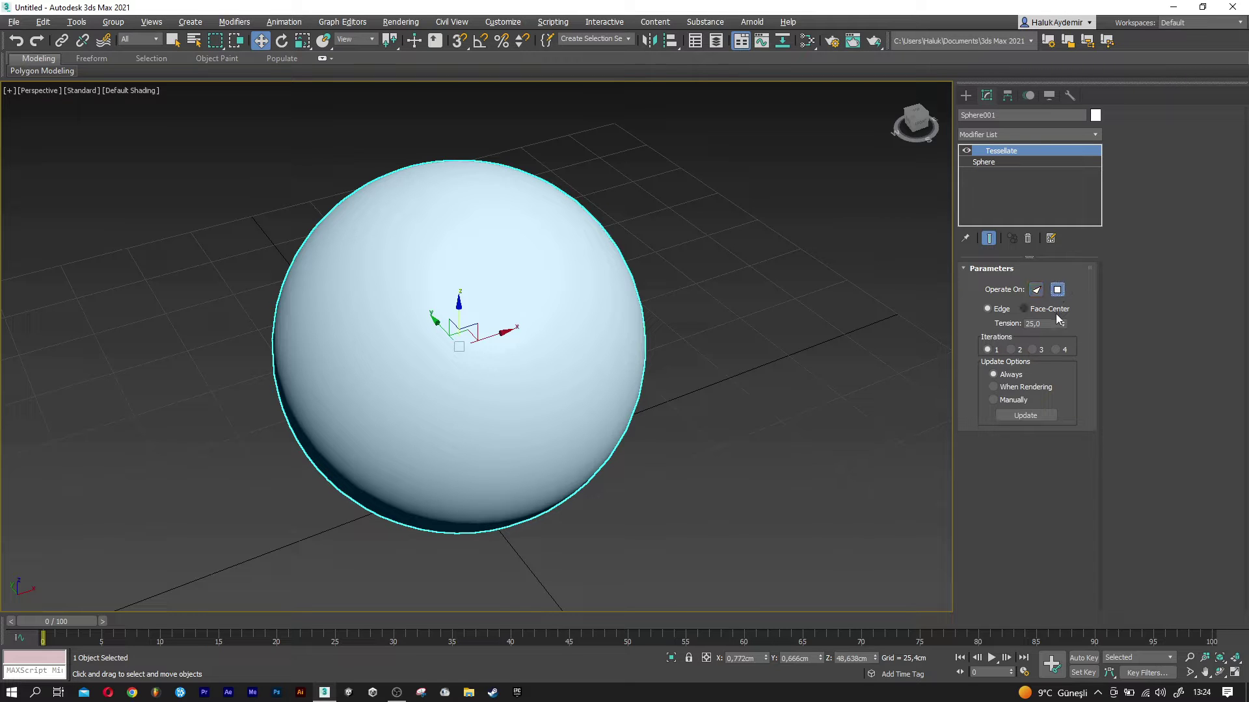
{"action": "left_click_drag", "start_coordinate": [1063, 322], "coordinate": [1063, 306]}
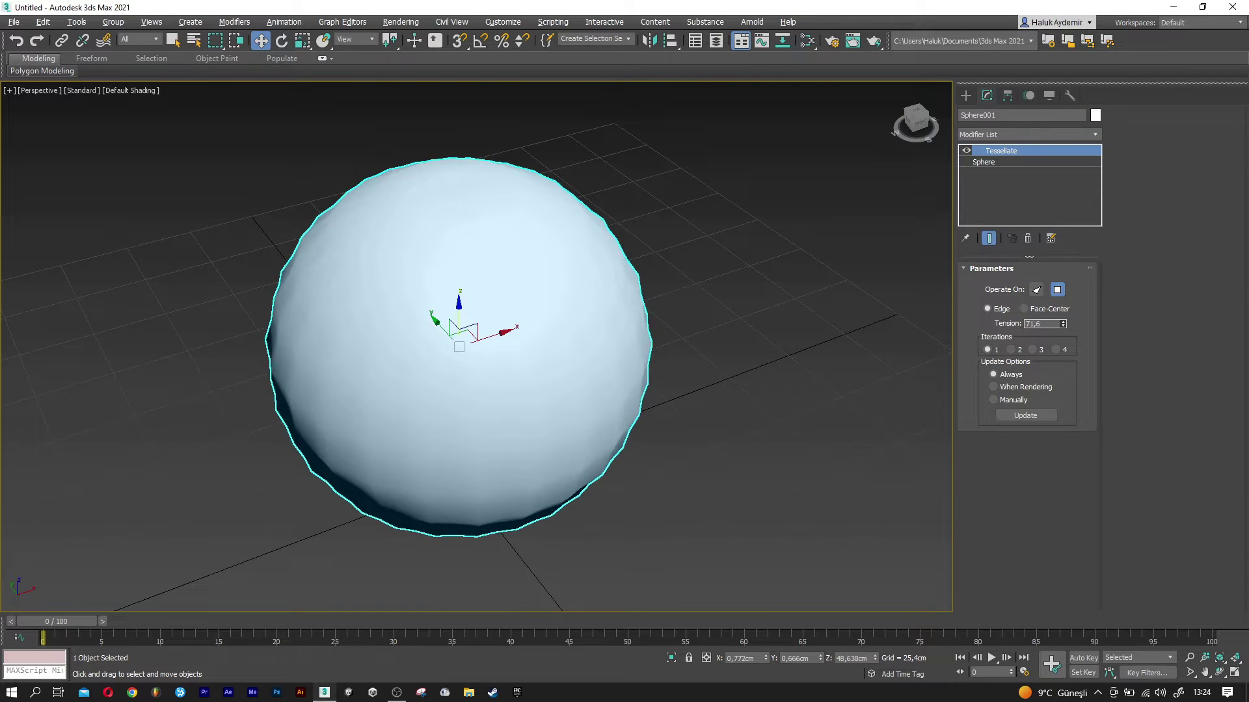
{"action": "double_click", "coordinate": [1046, 324]}
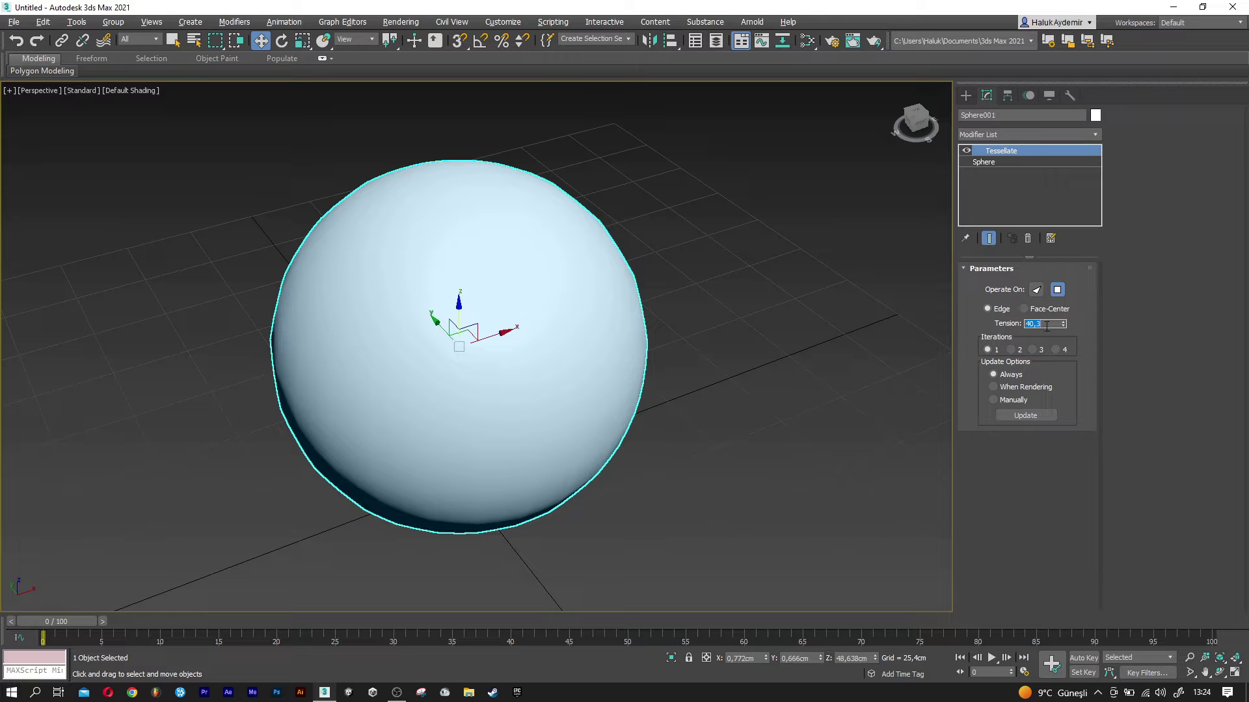
{"action": "type", "text": "0"}
{"action": "key", "text": "Return"}
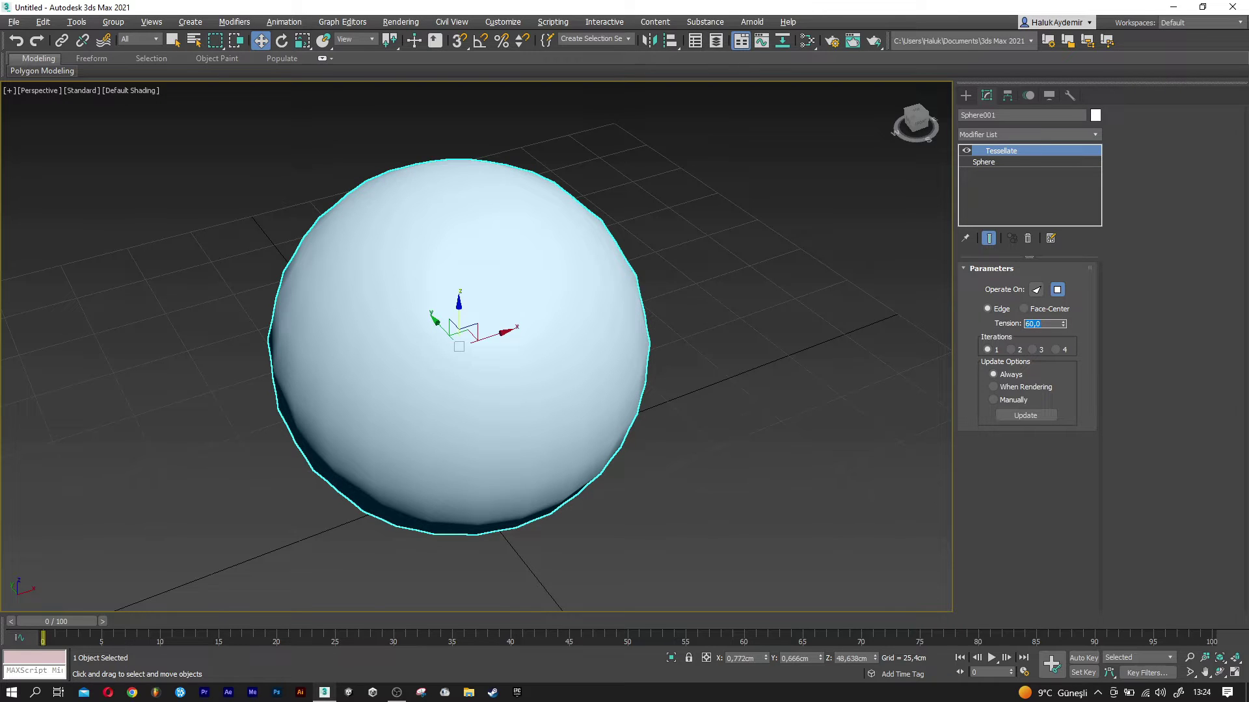
{"action": "key", "text": "F4"}
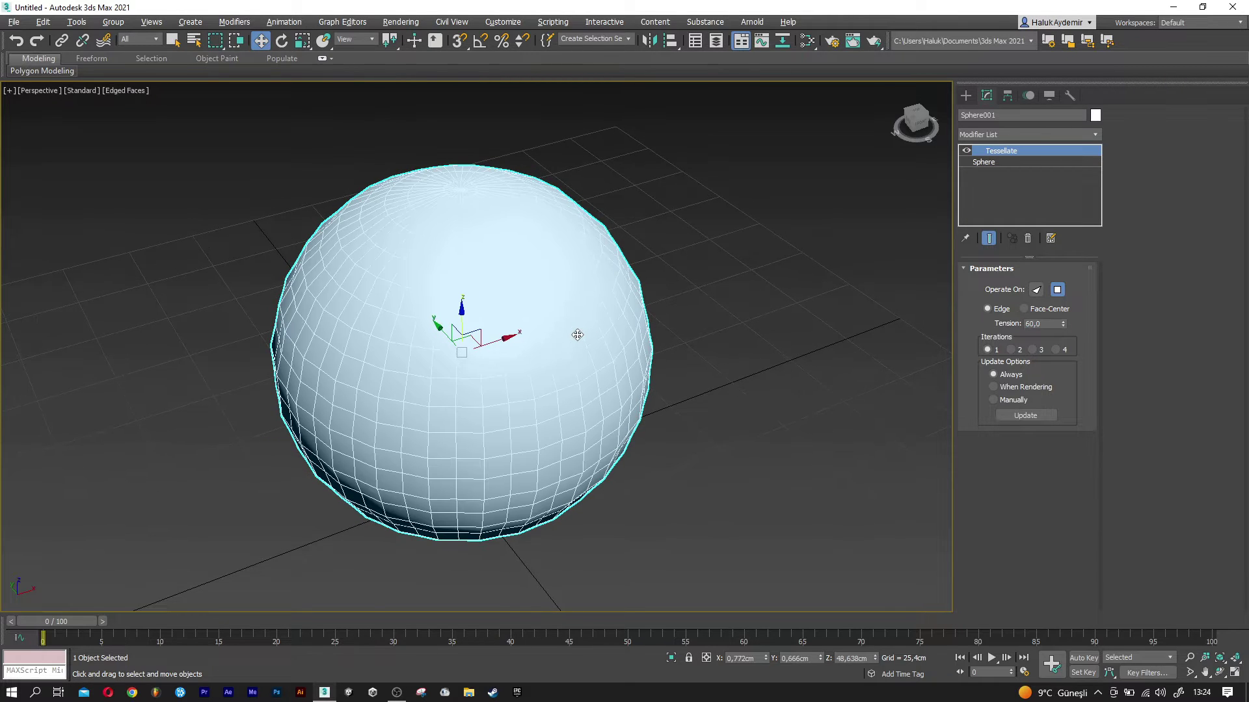
{"action": "mouse_move", "coordinate": [577, 335]}
{"action": "middle_mouse_down", "text": "alt"}
{"action": "mouse_move", "coordinate": [572, 322]}
{"action": "mouse_move", "coordinate": [586, 320]}
{"action": "mouse_move", "coordinate": [558, 361]}
{"action": "mouse_move", "coordinate": [568, 416]}
{"action": "middle_mouse_up", "text": "alt"}
{"action": "key", "text": "F4"}
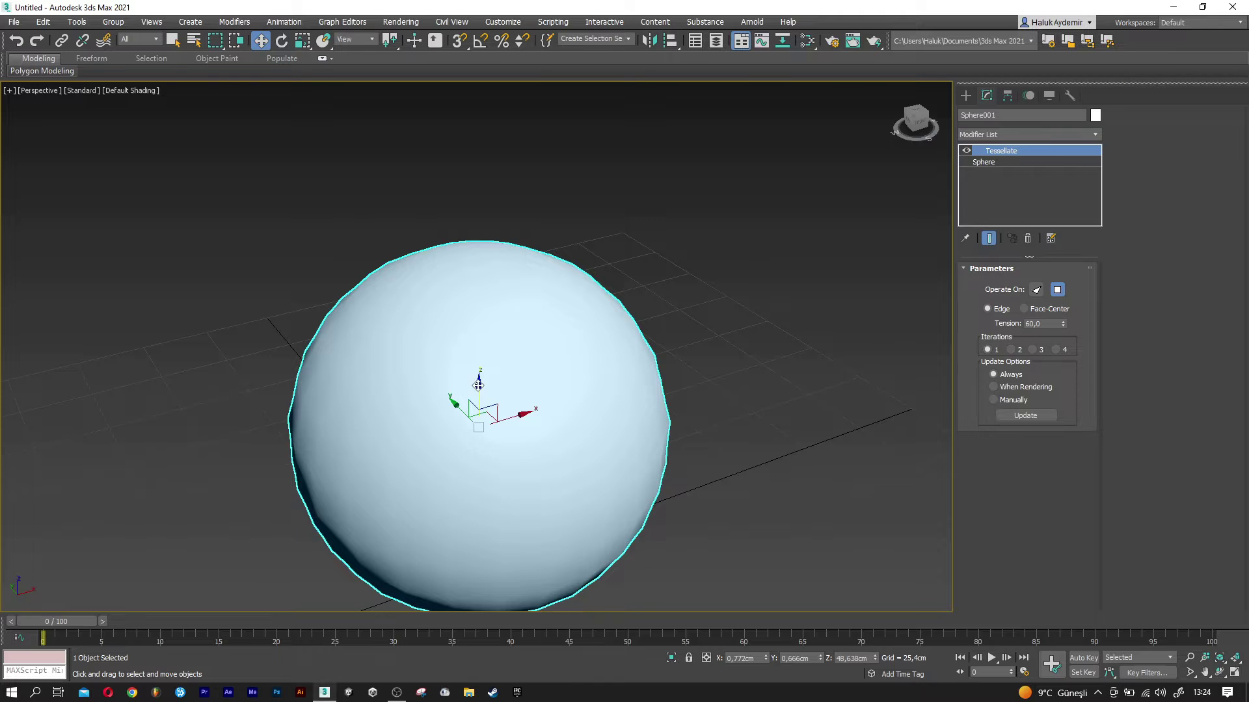
{"action": "left_click_drag", "start_coordinate": [478, 385], "coordinate": [521, 148], "text": "shift"}
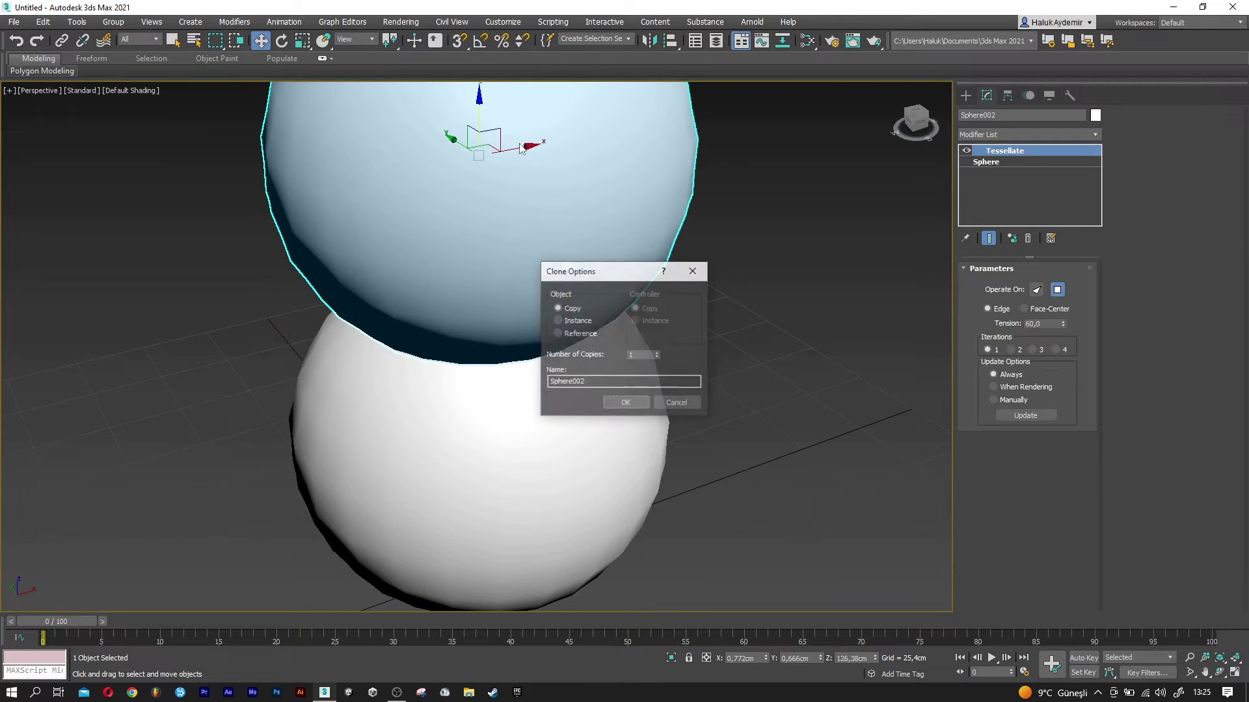
Accept the copy as Sphere002, set its radius to 35cm and lower it onto the body.
{"action": "left_click", "coordinate": [627, 398]}
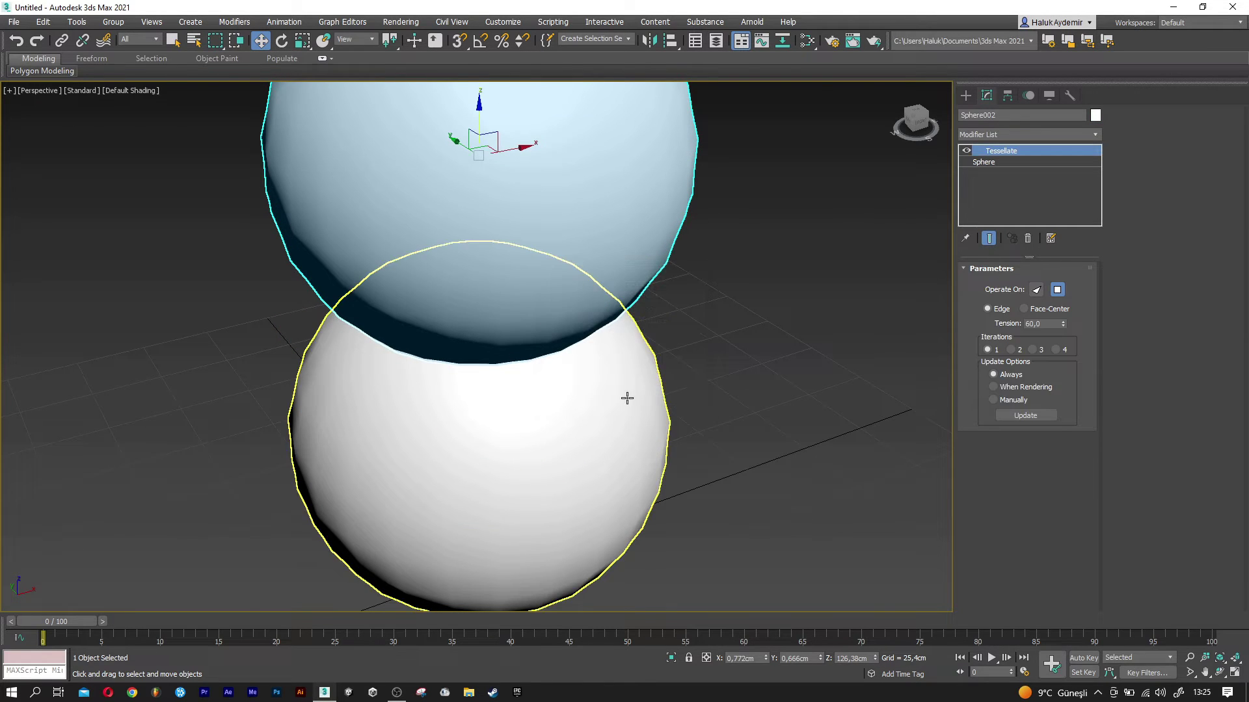
{"action": "left_click", "coordinate": [982, 162]}
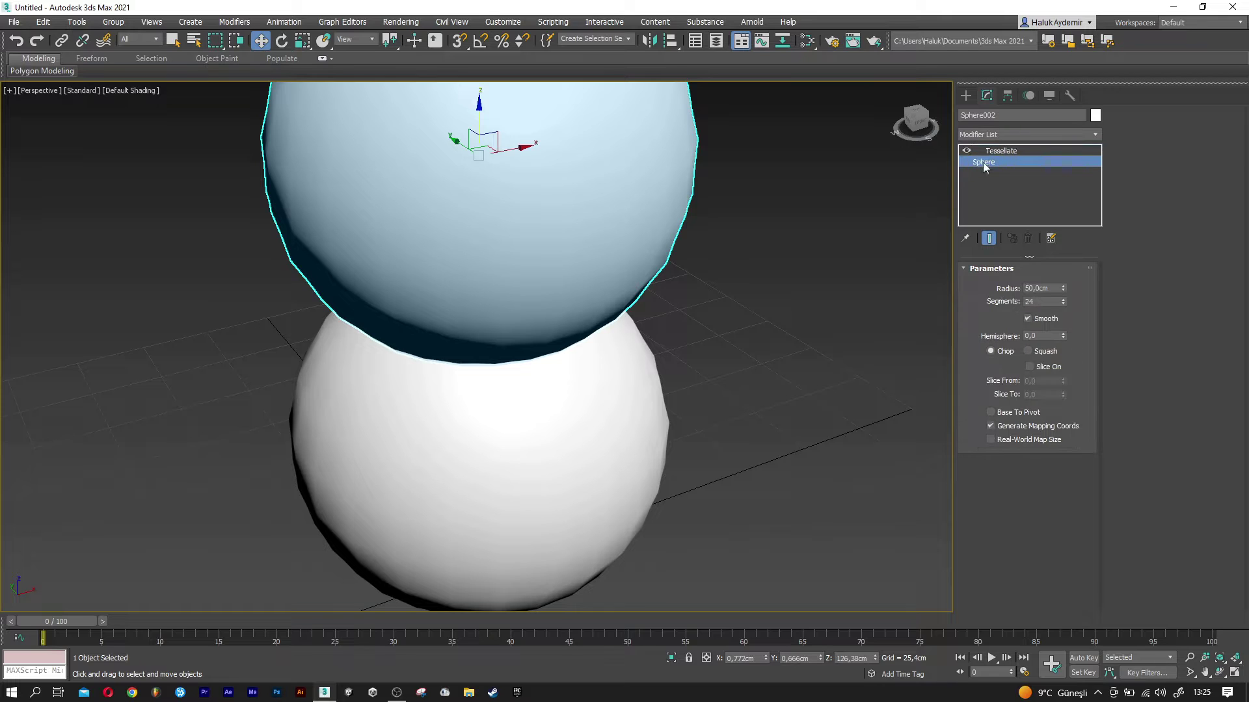
{"action": "double_click", "coordinate": [1044, 289]}
{"action": "type", "text": "35"}
{"action": "key", "text": "Return"}
{"action": "middle_click_drag", "start_coordinate": [552, 187], "coordinate": [486, 123], "text": "alt"}
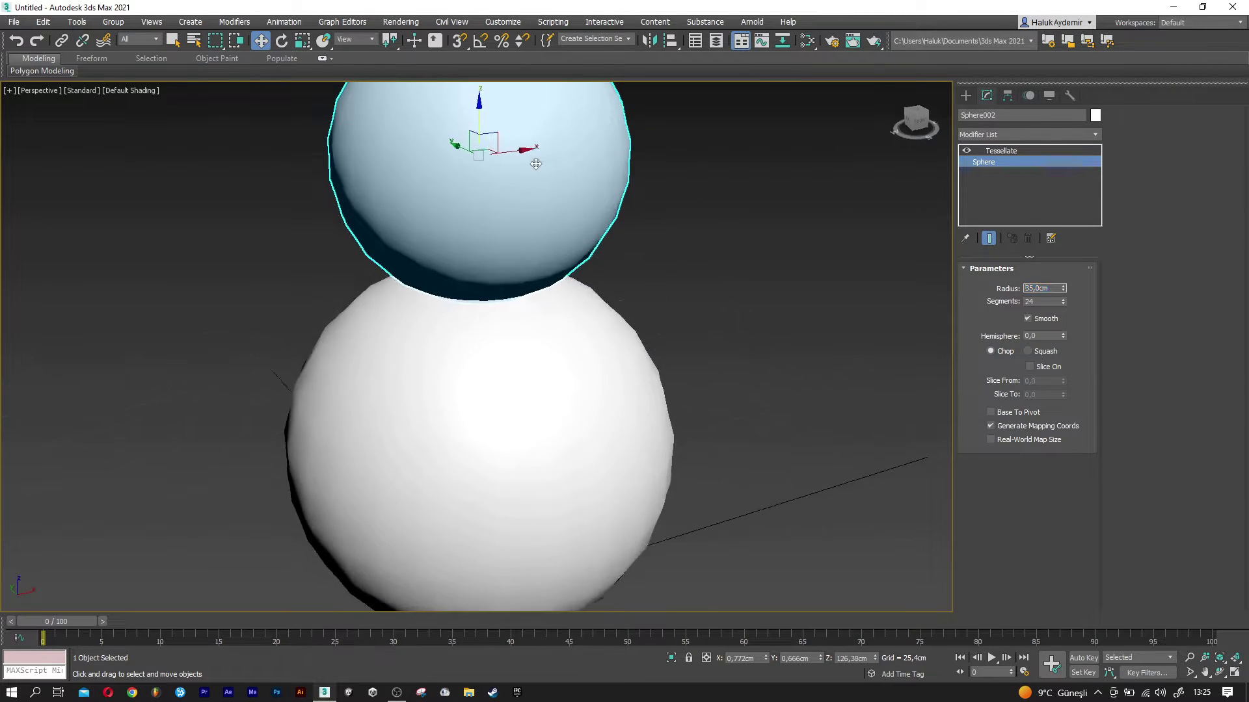
{"action": "left_click_drag", "start_coordinate": [482, 113], "coordinate": [485, 117]}
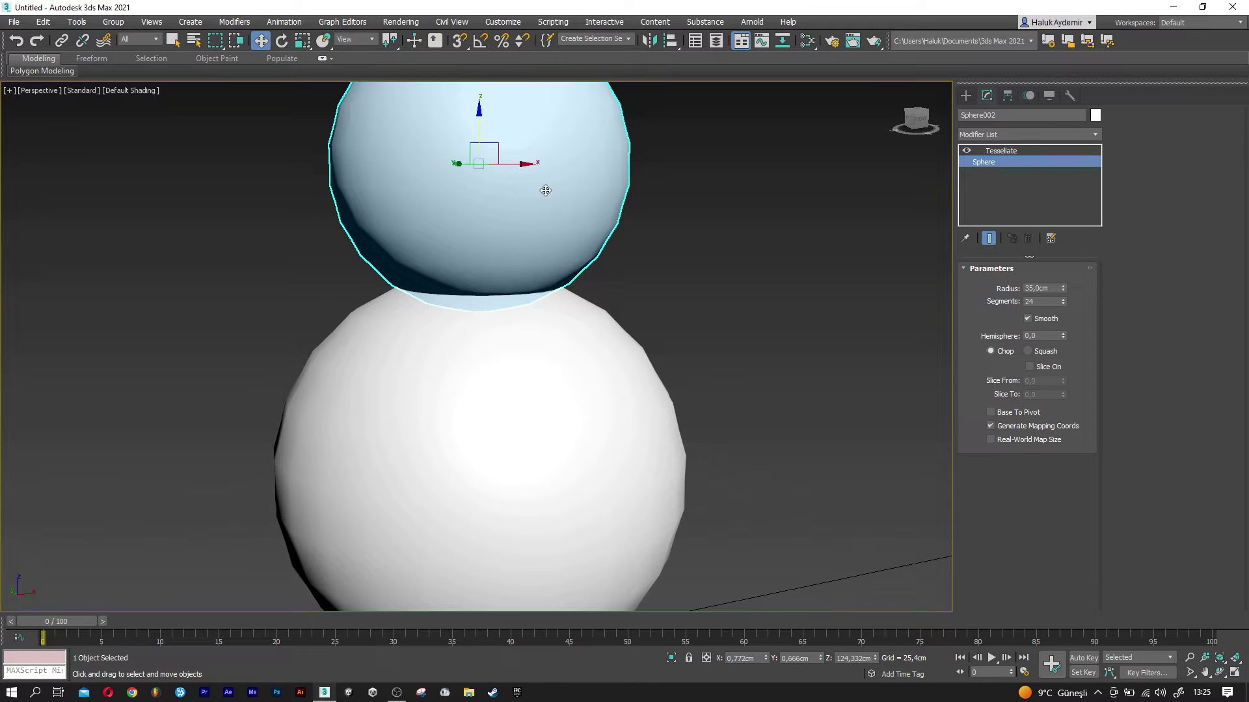
{"action": "mouse_move", "coordinate": [598, 377]}
{"action": "middle_mouse_down", "text": "alt"}
{"action": "mouse_move", "coordinate": [377, 260]}
{"action": "mouse_move", "coordinate": [493, 372]}
{"action": "mouse_move", "coordinate": [558, 413]}
{"action": "mouse_move", "coordinate": [536, 411]}
{"action": "middle_mouse_up", "text": "alt"}
{"action": "left_click", "coordinate": [964, 98]}
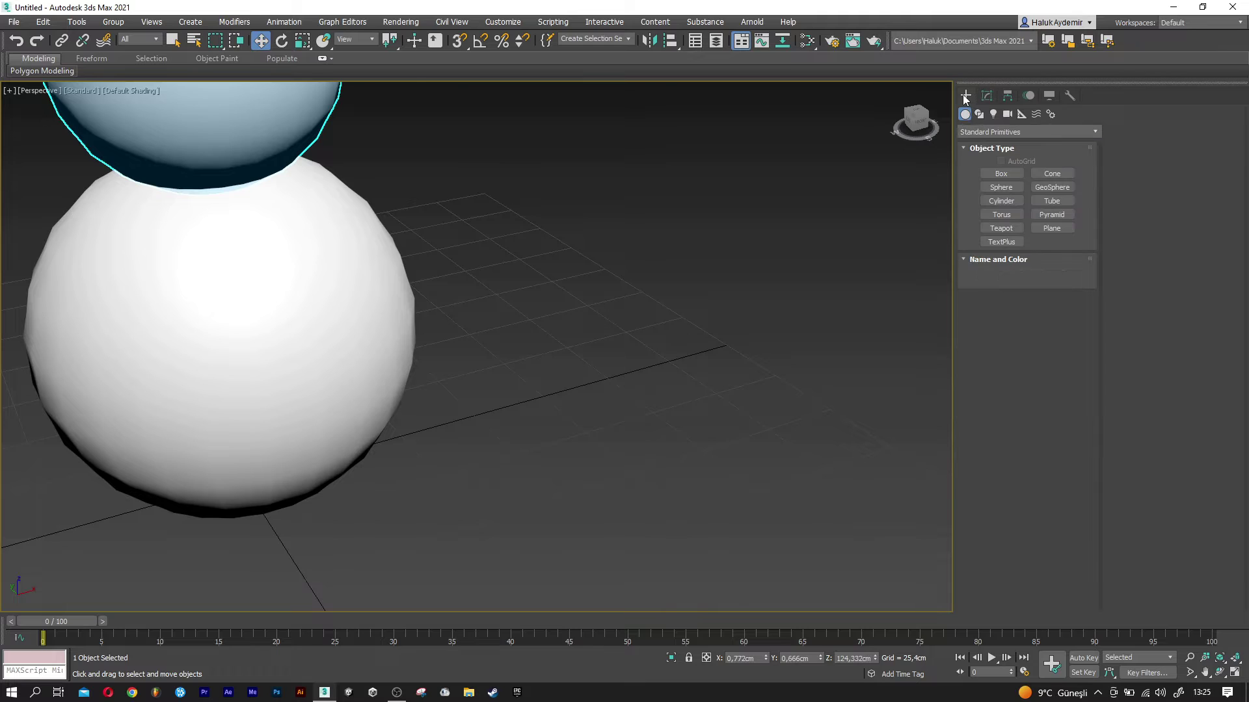
Create Cylinder001 beside the snowman with a 35cm radius and 15cm height.
{"action": "left_click", "coordinate": [999, 200]}
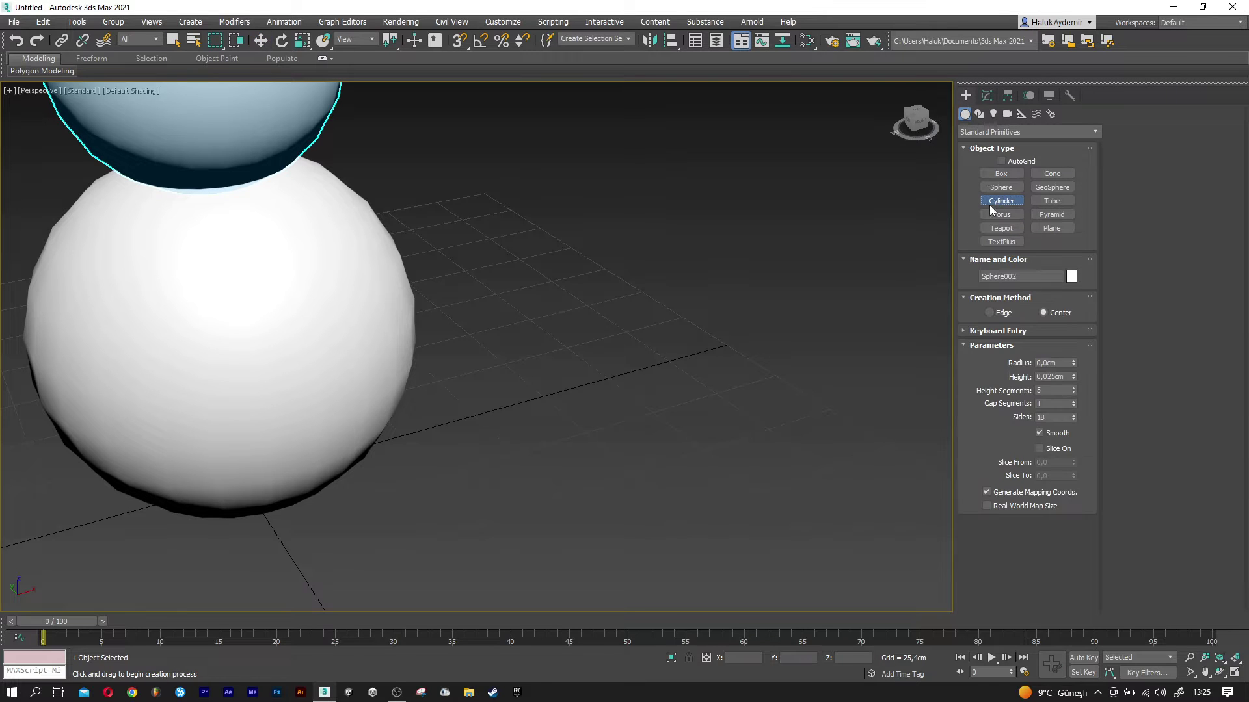
{"action": "left_click_drag", "start_coordinate": [622, 459], "coordinate": [649, 518]}
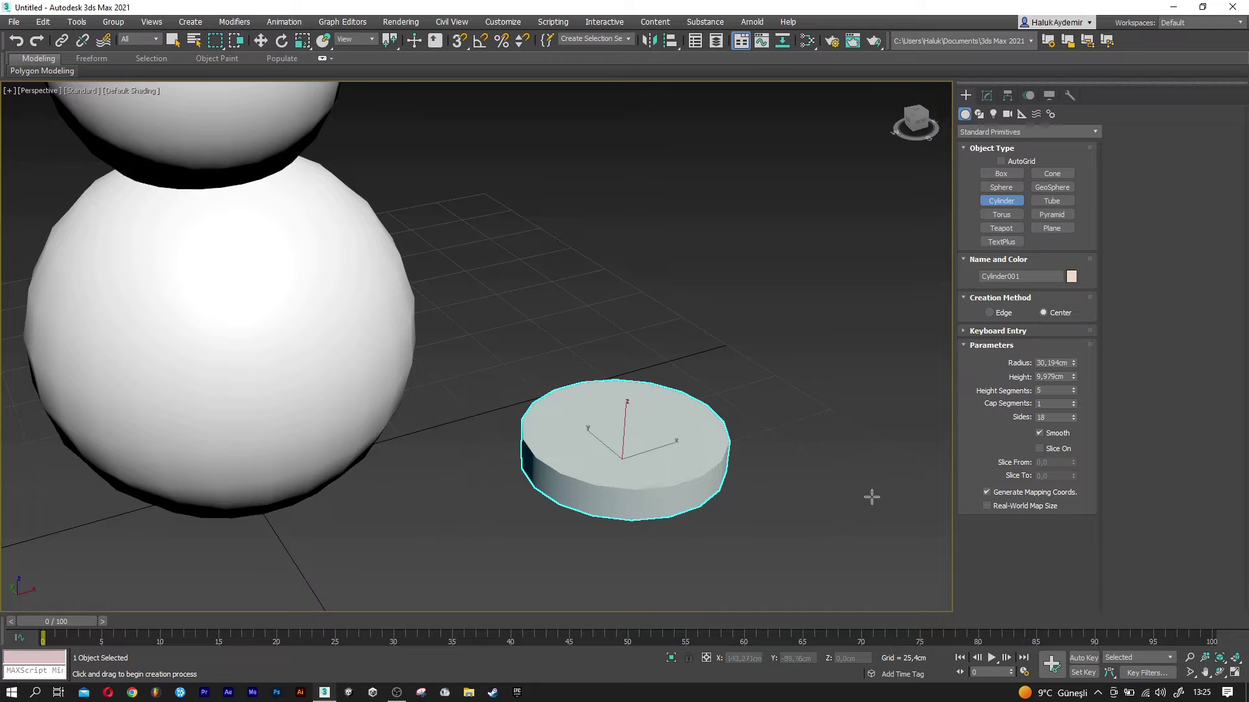
{"action": "double_click", "coordinate": [1059, 364]}
{"action": "type", "text": "35"}
{"action": "key", "text": "Tab"}
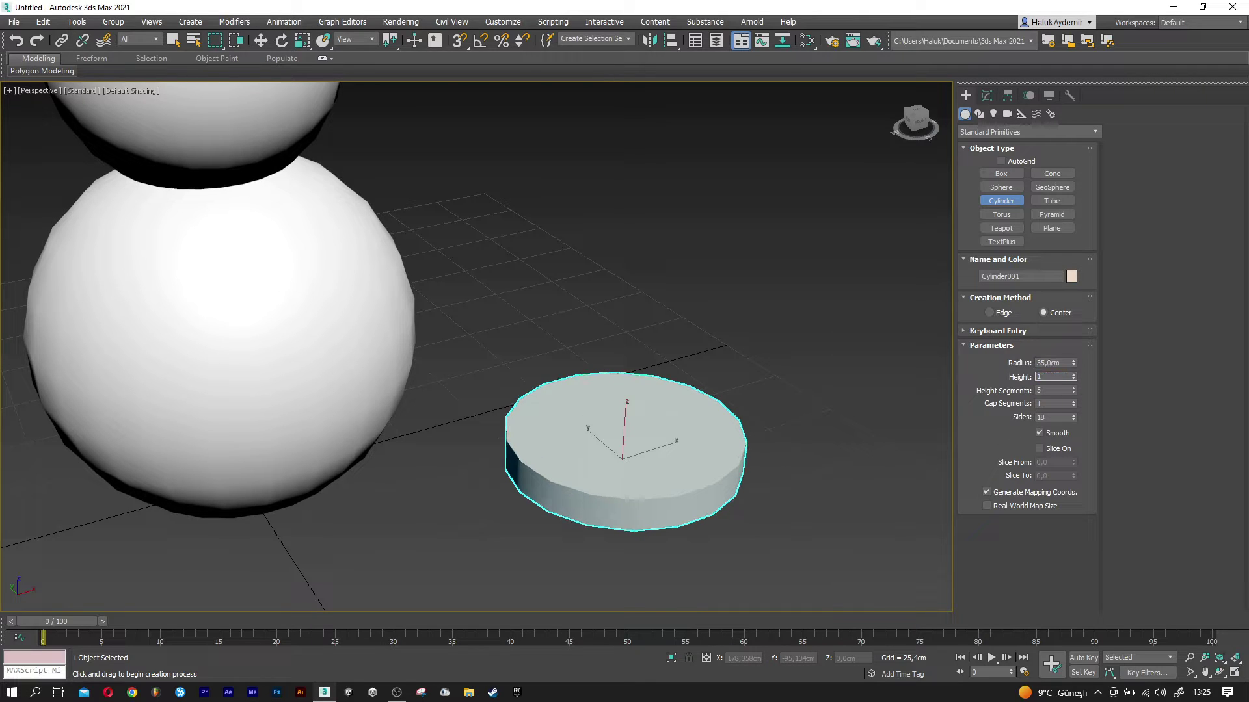
{"action": "key", "text": "Tab"}
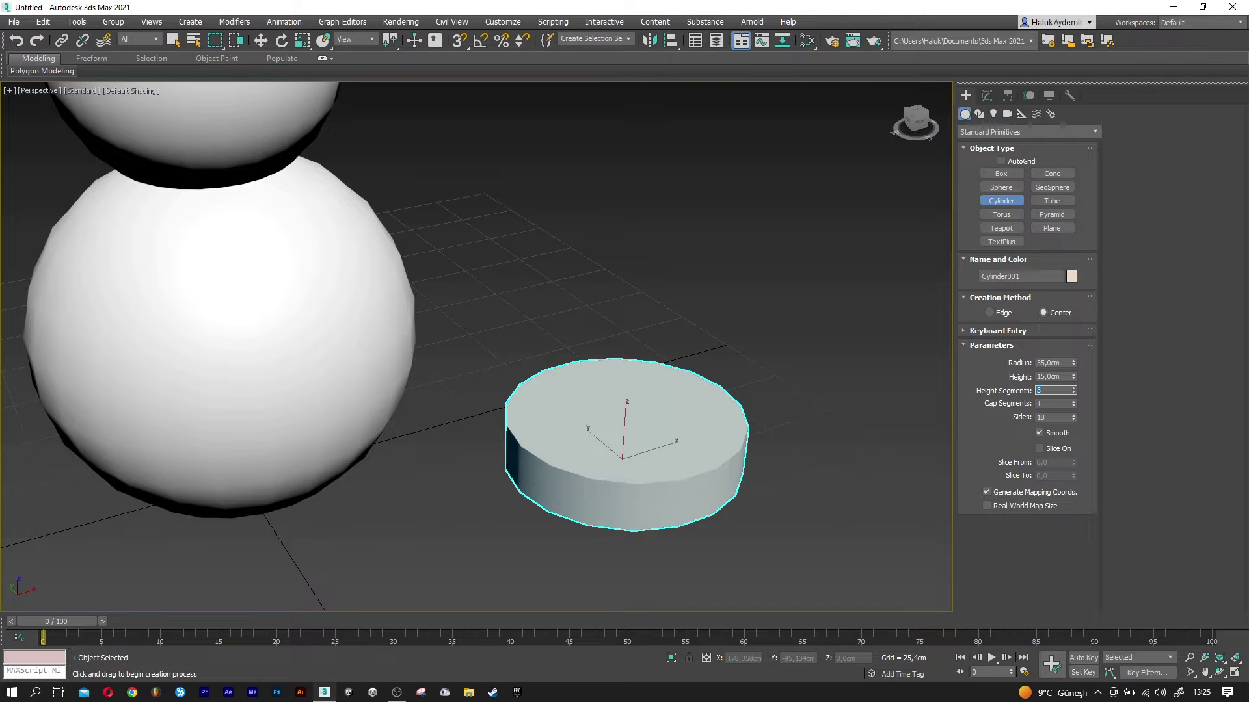
{"action": "key", "text": "F4"}
{"action": "middle_click_drag", "start_coordinate": [452, 365], "coordinate": [608, 464]}
{"action": "key", "text": "w"}
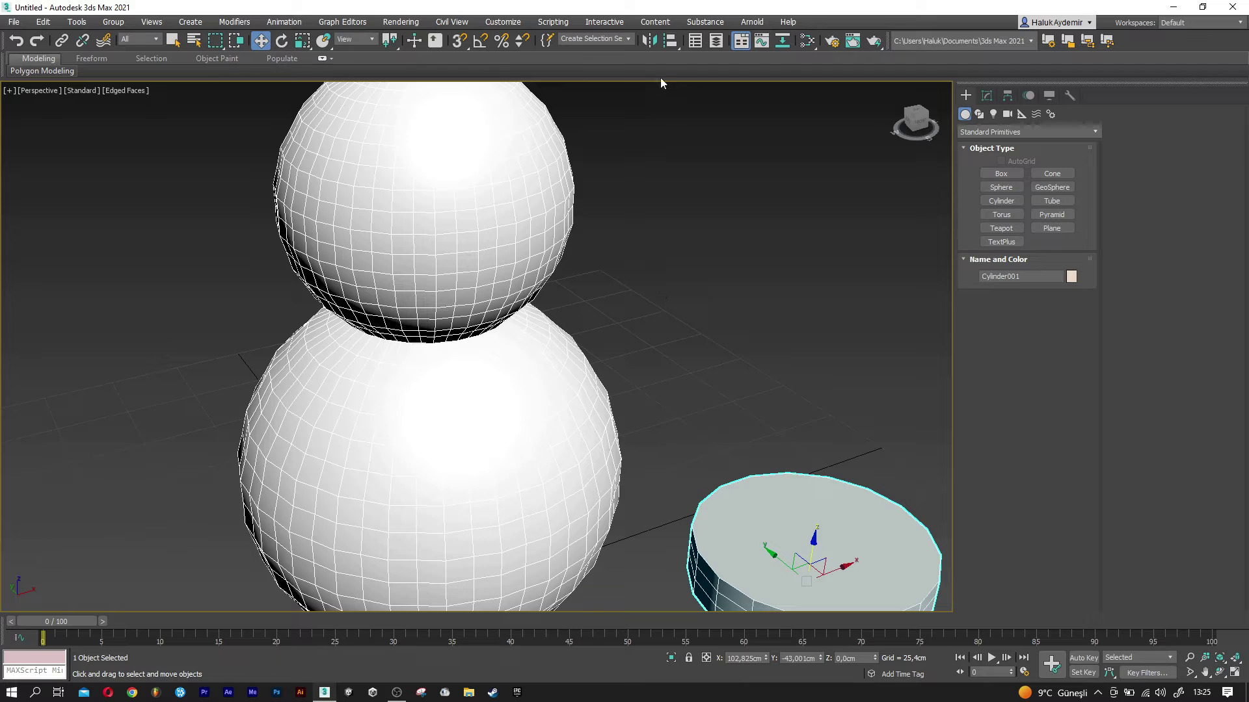
{"action": "left_click", "coordinate": [672, 41]}
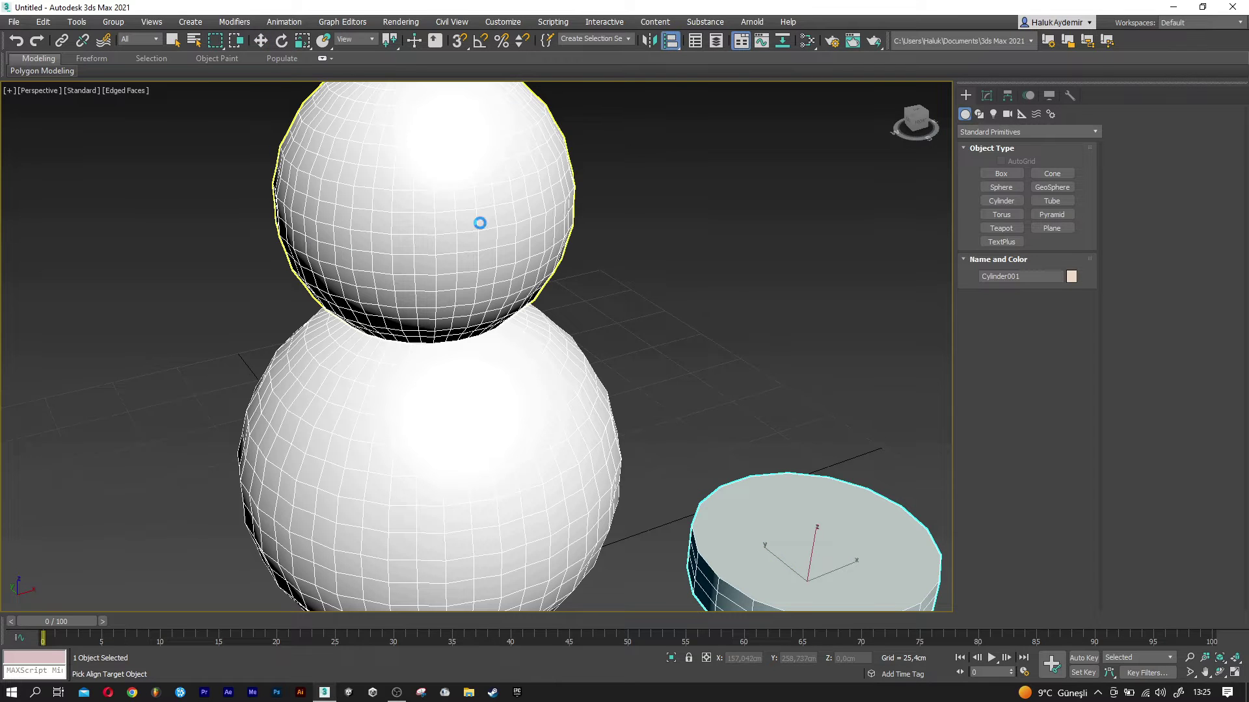
Centre-align Cylinder001 to the head sphere, then lower it onto the neck at Z 90.077cm.
{"action": "left_click", "coordinate": [480, 224]}
{"action": "left_click", "coordinate": [571, 309]}
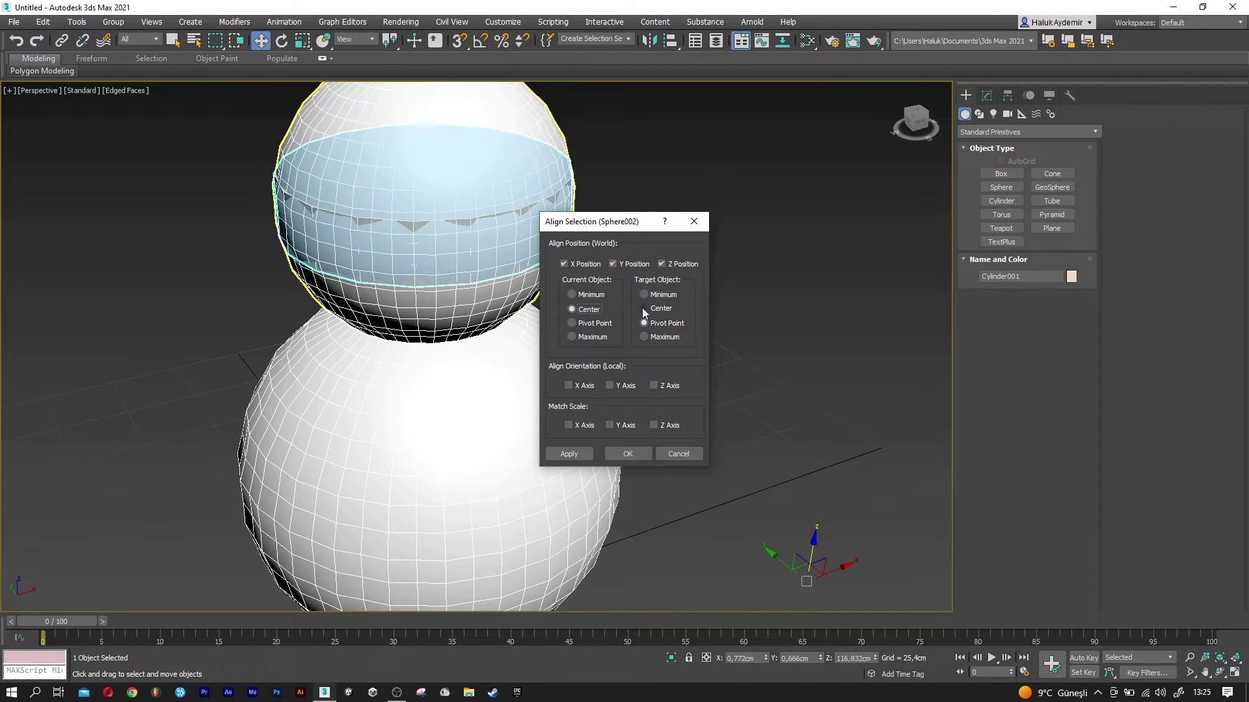
{"action": "left_click", "coordinate": [628, 454]}
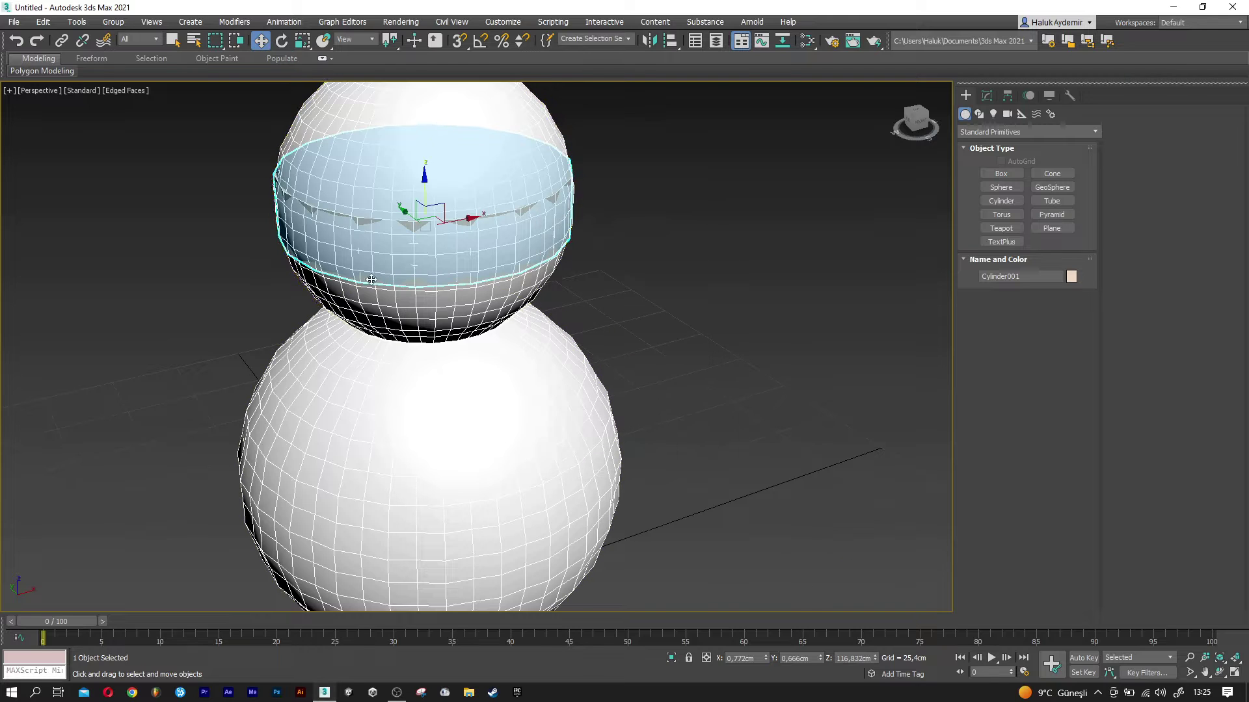
{"action": "middle_click_drag", "start_coordinate": [422, 274], "coordinate": [404, 223], "text": "alt"}
{"action": "left_click_drag", "start_coordinate": [426, 184], "coordinate": [428, 294]}
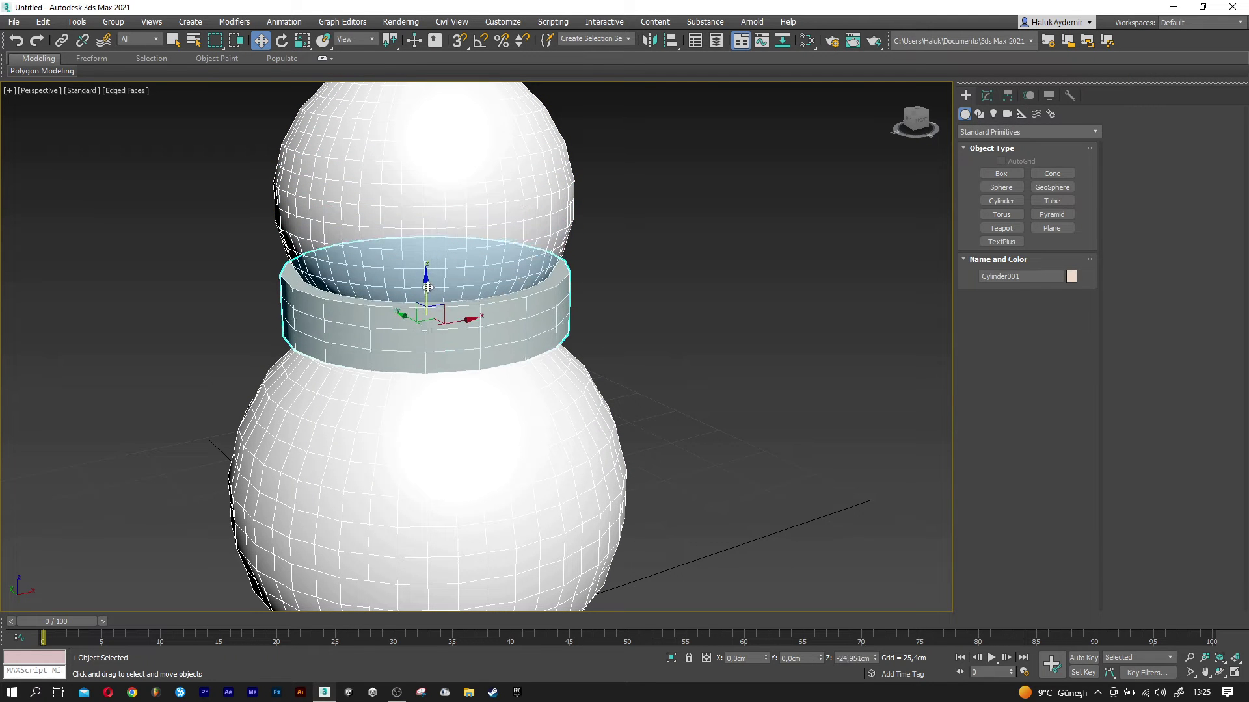
{"action": "middle_click_drag", "start_coordinate": [428, 294], "coordinate": [403, 321], "text": "alt"}
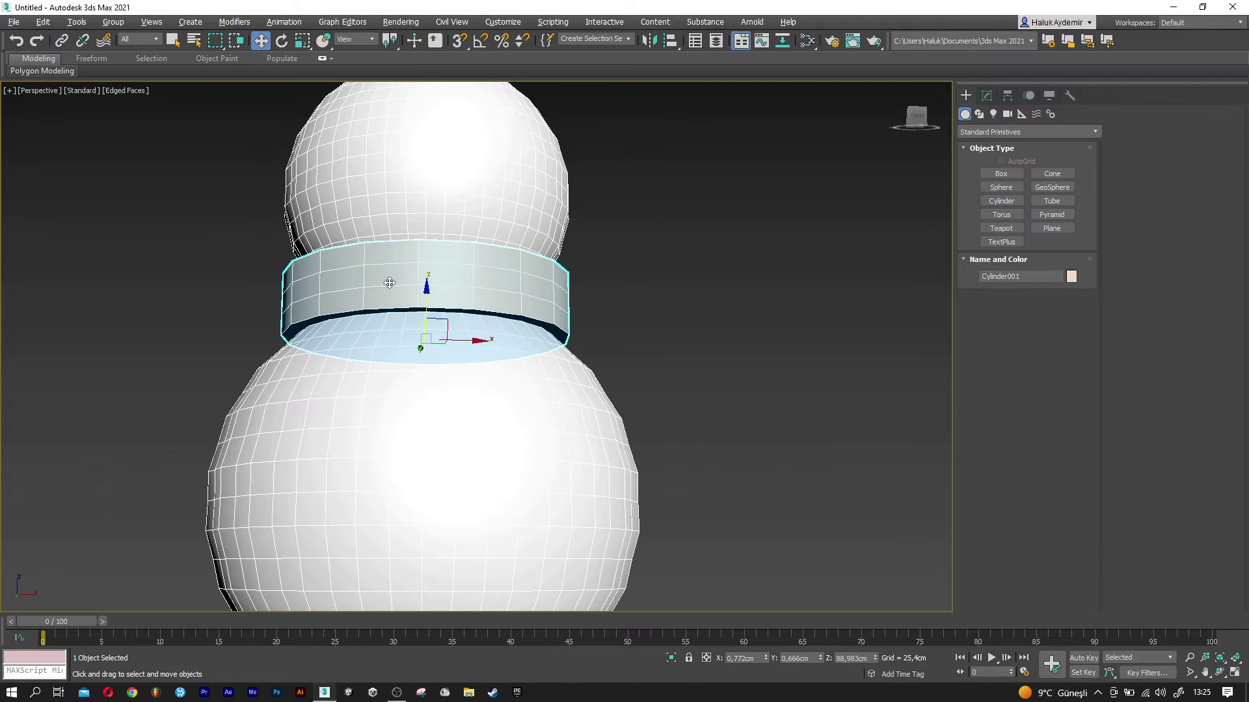
{"action": "left_click_drag", "start_coordinate": [423, 306], "coordinate": [424, 300]}
{"action": "mouse_move", "coordinate": [424, 300]}
{"action": "middle_mouse_down", "text": "alt"}
{"action": "mouse_move", "coordinate": [412, 260]}
{"action": "mouse_move", "coordinate": [362, 359]}
{"action": "middle_mouse_up", "text": "alt"}
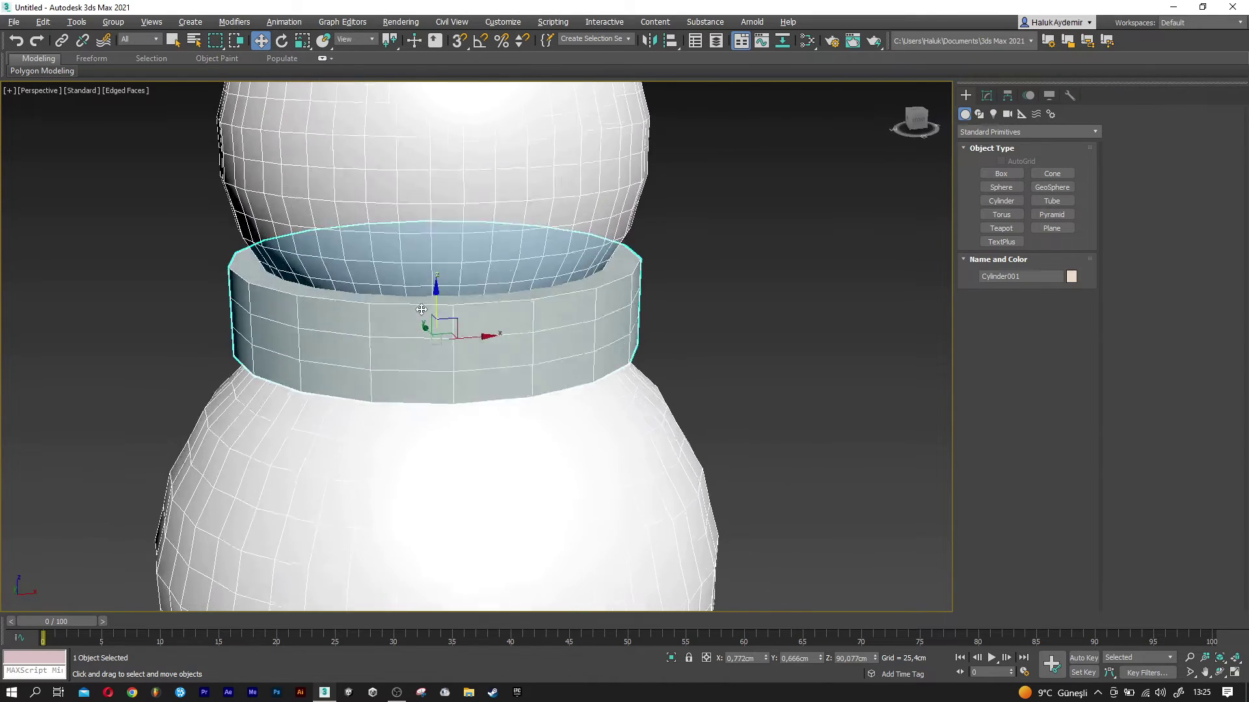
{"action": "scroll", "coordinate": [368, 358], "scroll_direction": "up", "scroll_amount": 3}
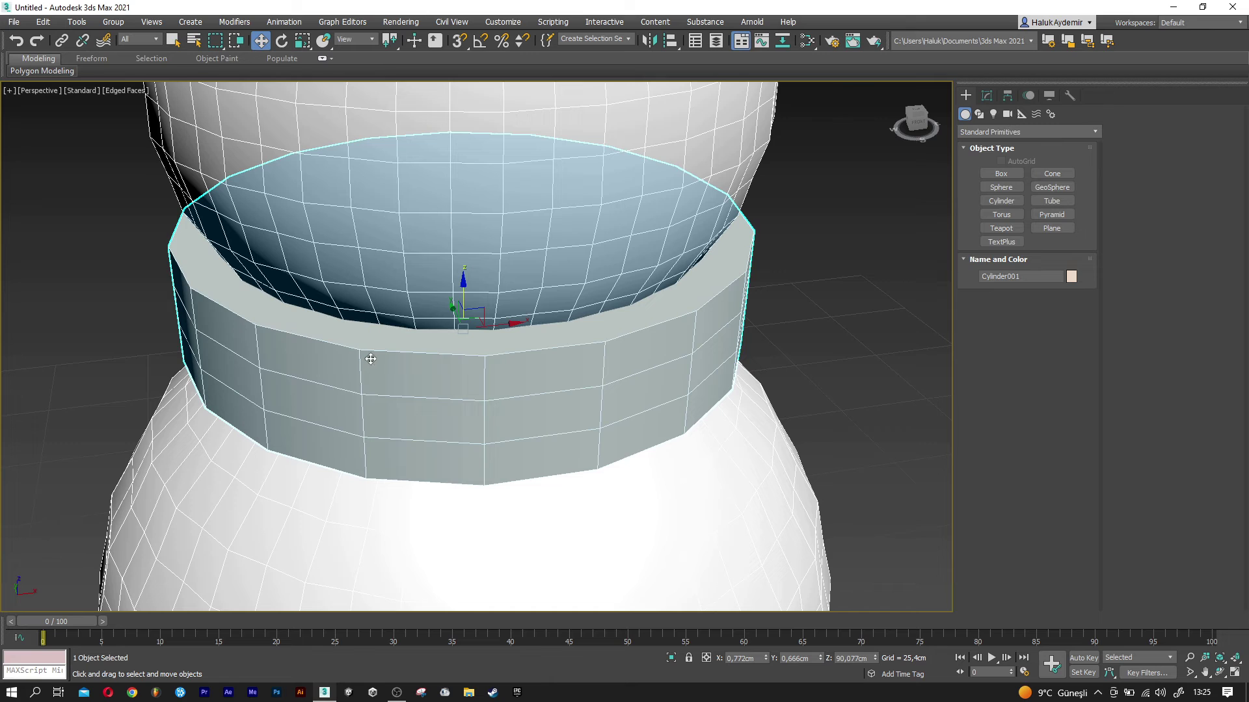
{"action": "left_click", "coordinate": [987, 97]}
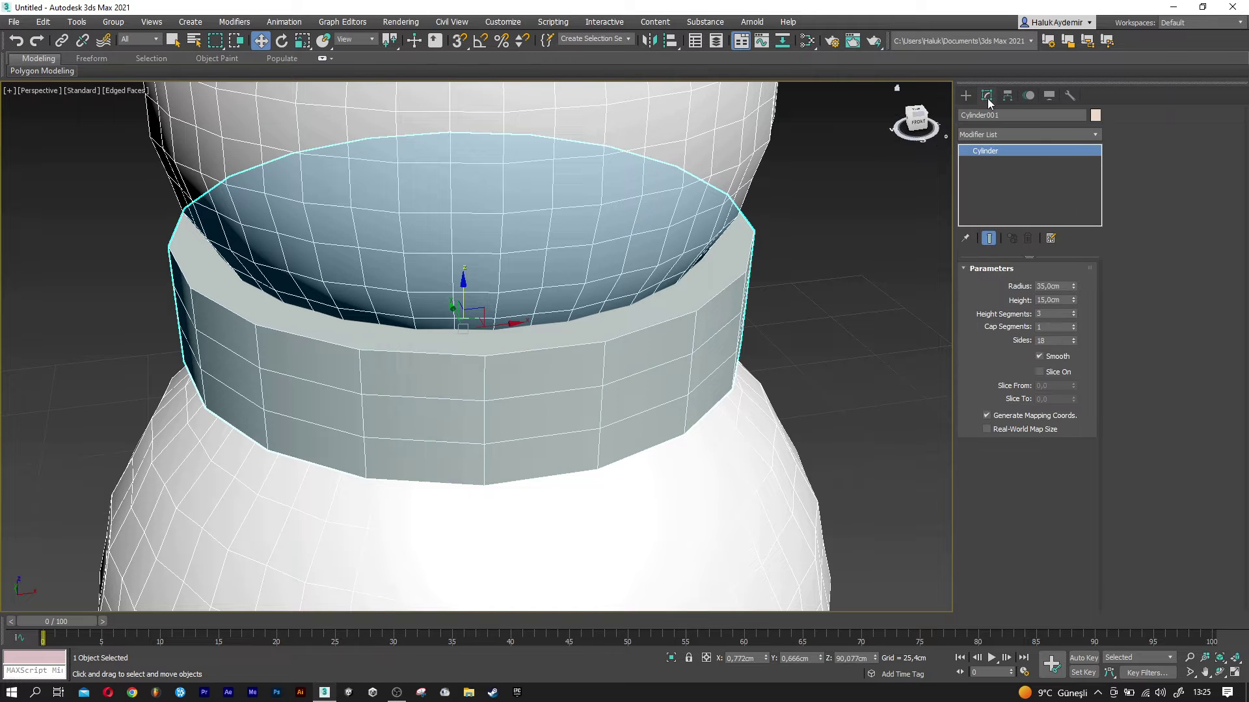
Add an Edit Poly modifier to the cylinder and select its top and bottom cap polygons.
{"action": "left_click", "coordinate": [993, 134]}
{"action": "key", "text": "e"}
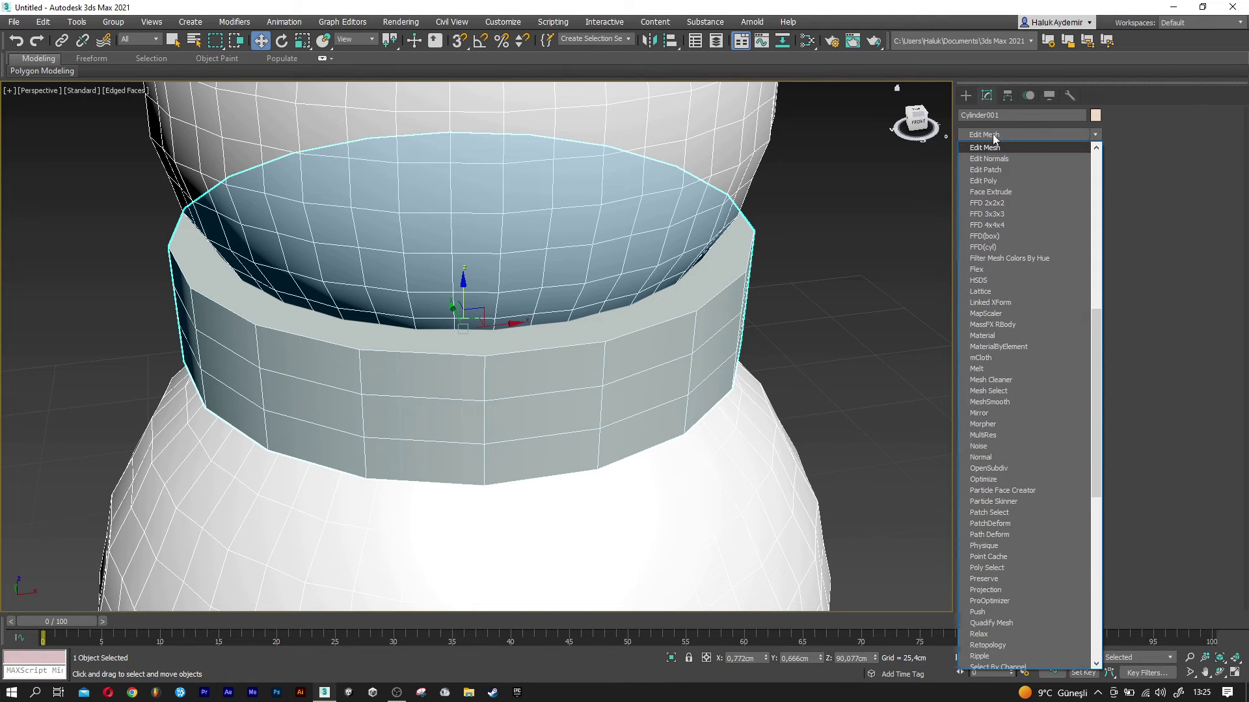
{"action": "left_click", "coordinate": [1001, 181]}
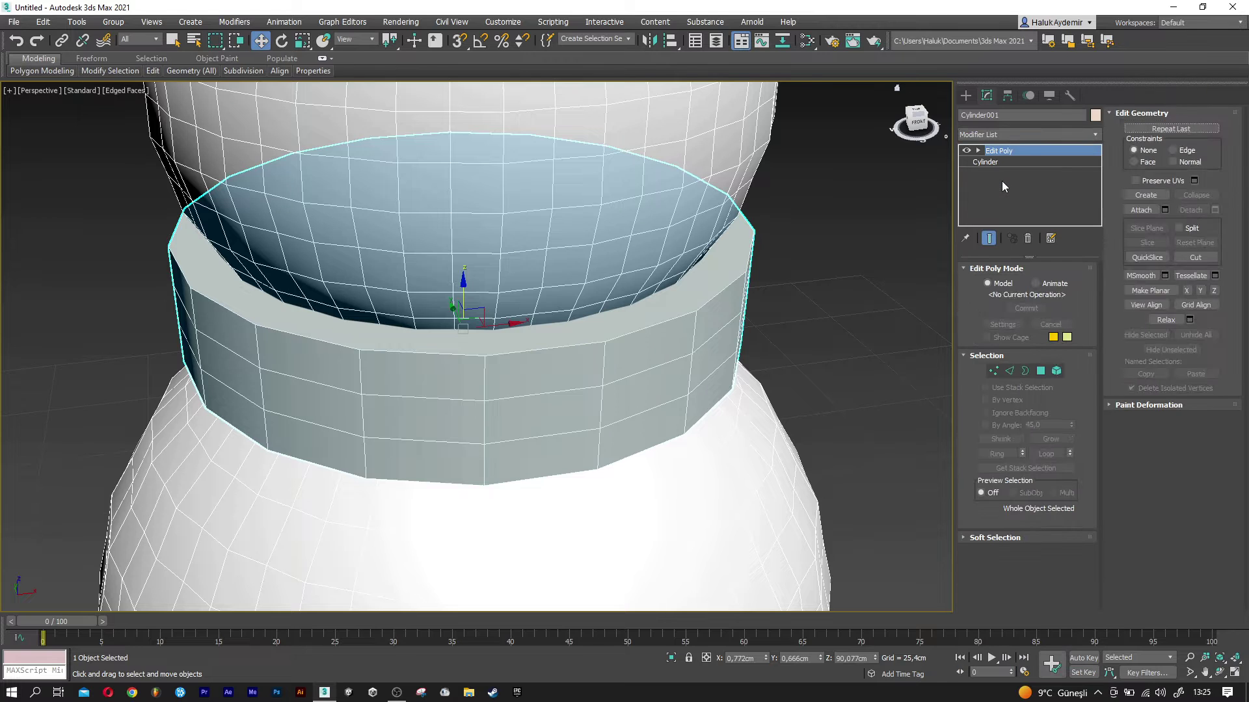
{"action": "left_click", "coordinate": [1040, 371]}
{"action": "left_click", "coordinate": [640, 259]}
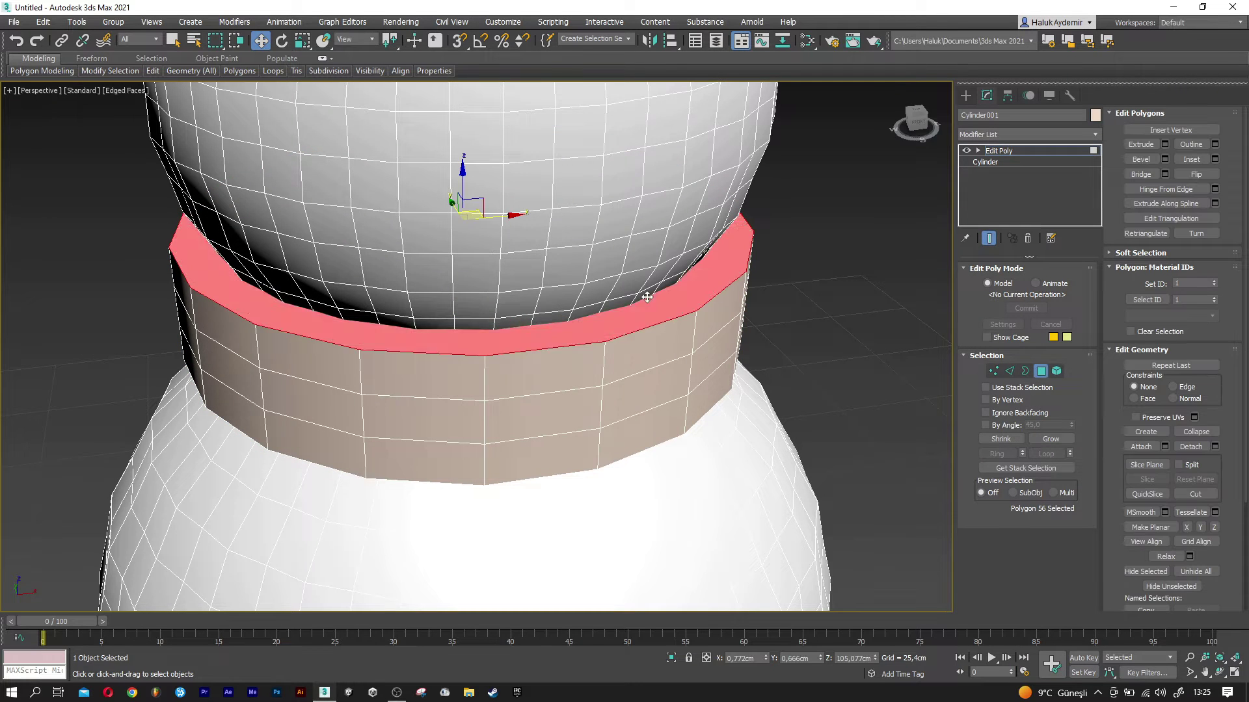
{"action": "middle_click_drag", "start_coordinate": [639, 258], "coordinate": [638, 217], "text": "alt"}
{"action": "left_click", "coordinate": [564, 303], "text": "ctrl"}
{"action": "mouse_move", "coordinate": [566, 281]}
{"action": "middle_mouse_down", "text": "alt"}
{"action": "mouse_move", "coordinate": [522, 196]}
{"action": "mouse_move", "coordinate": [531, 225]}
{"action": "middle_mouse_up", "text": "alt"}
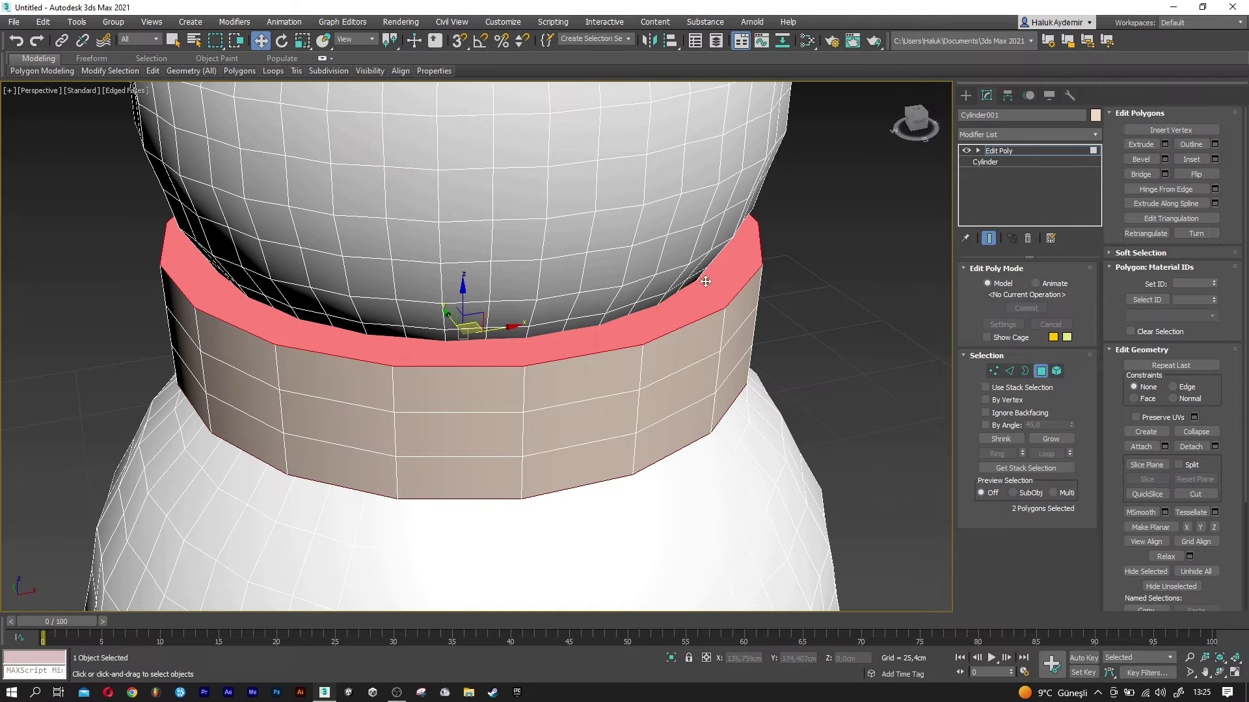
Inset the two cap polygons by 5 cm.
{"action": "left_click", "coordinate": [1215, 160]}
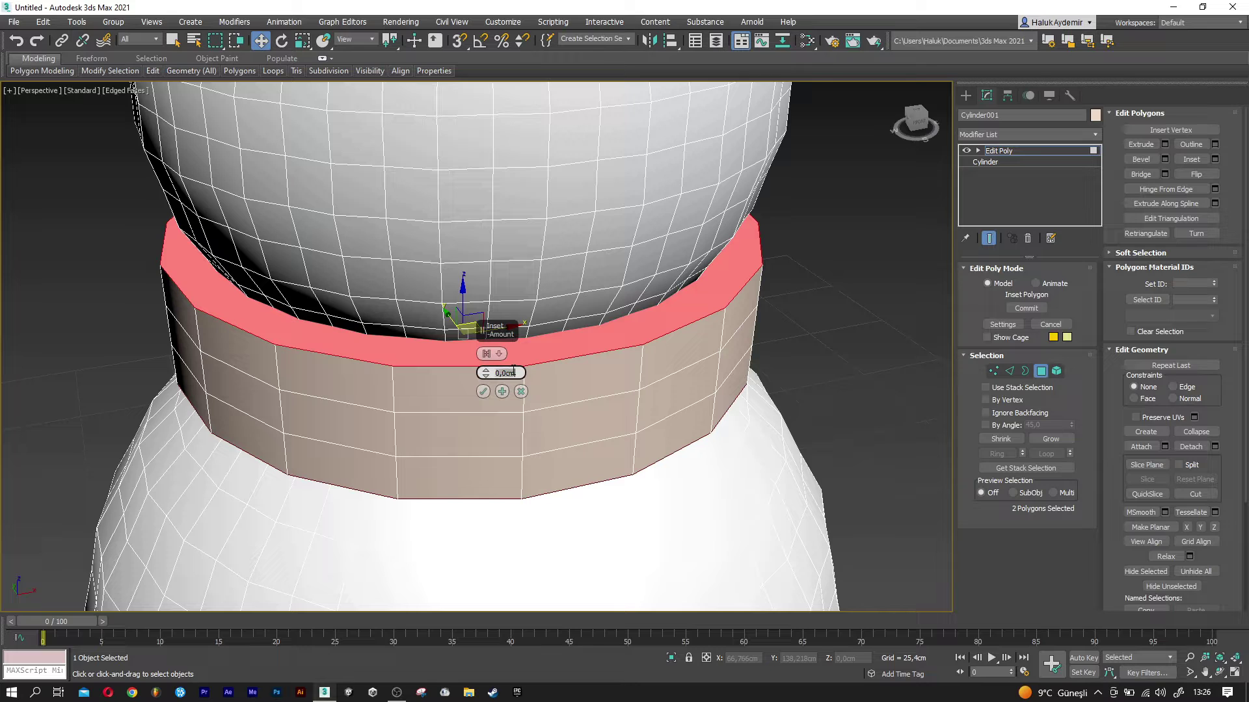
{"action": "type", "text": "5"}
{"action": "key", "text": "Return"}
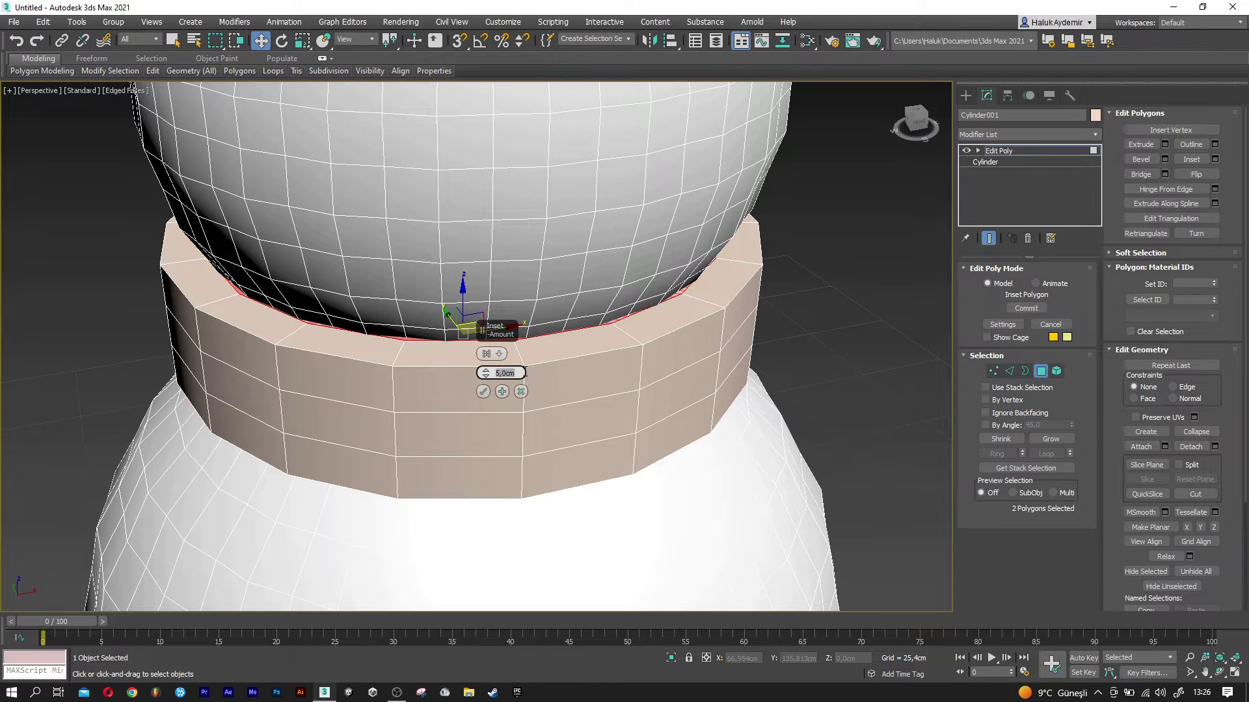
{"action": "left_click", "coordinate": [485, 392]}
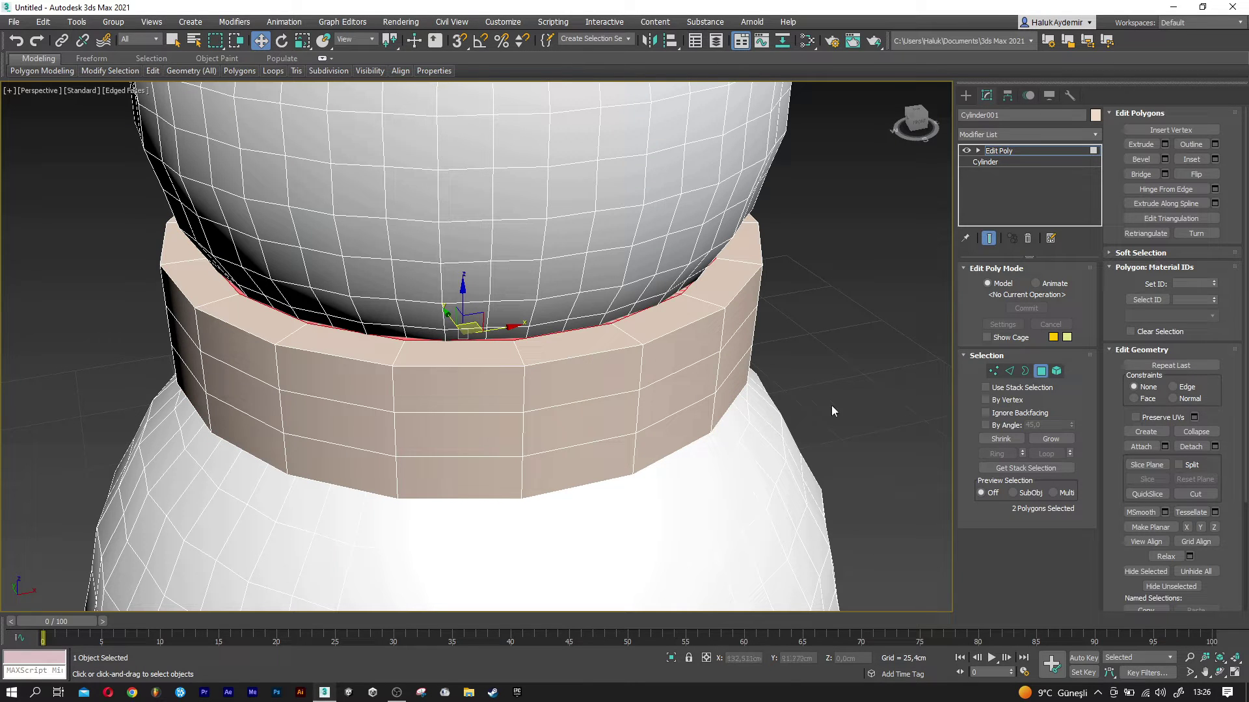
{"action": "left_click", "coordinate": [1009, 372]}
{"action": "left_click", "coordinate": [598, 352]}
Loop-select the ring's top and bottom rim edges and chamfer them by 3 cm.
{"action": "left_click", "coordinate": [1046, 453]}
{"action": "left_click", "coordinate": [607, 477], "text": "ctrl"}
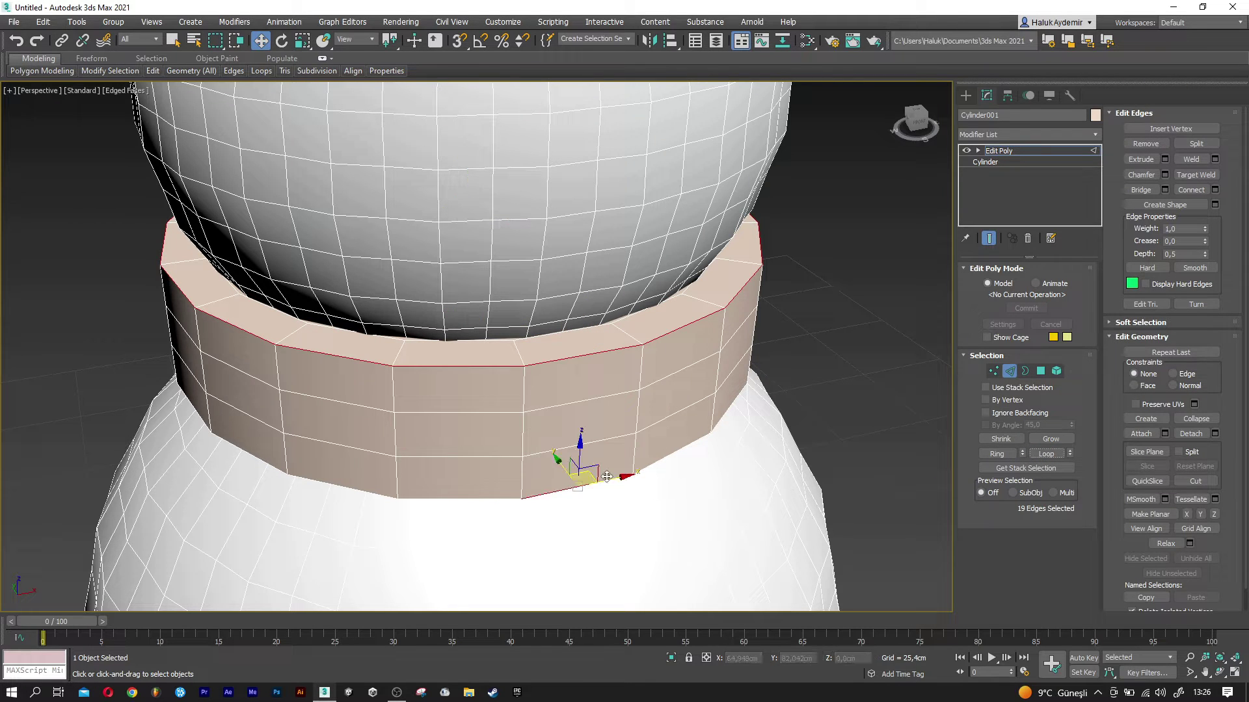
{"action": "left_click", "coordinate": [1046, 453]}
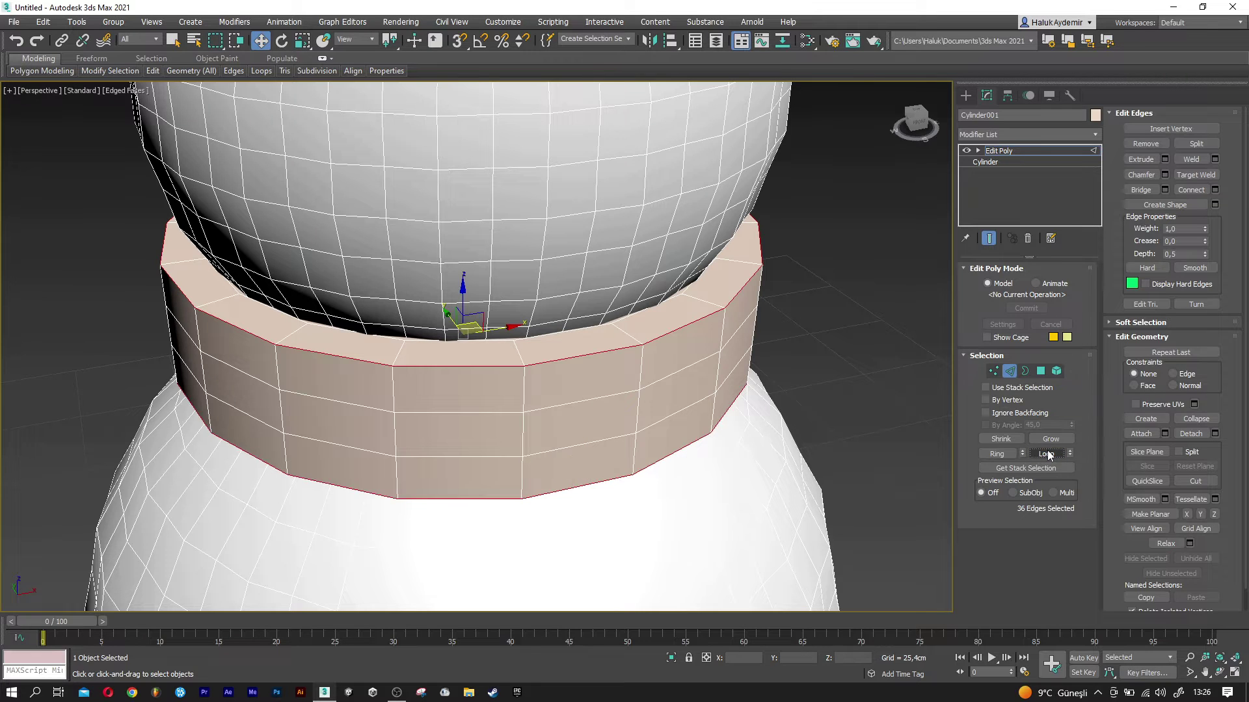
{"action": "left_click", "coordinate": [1164, 175]}
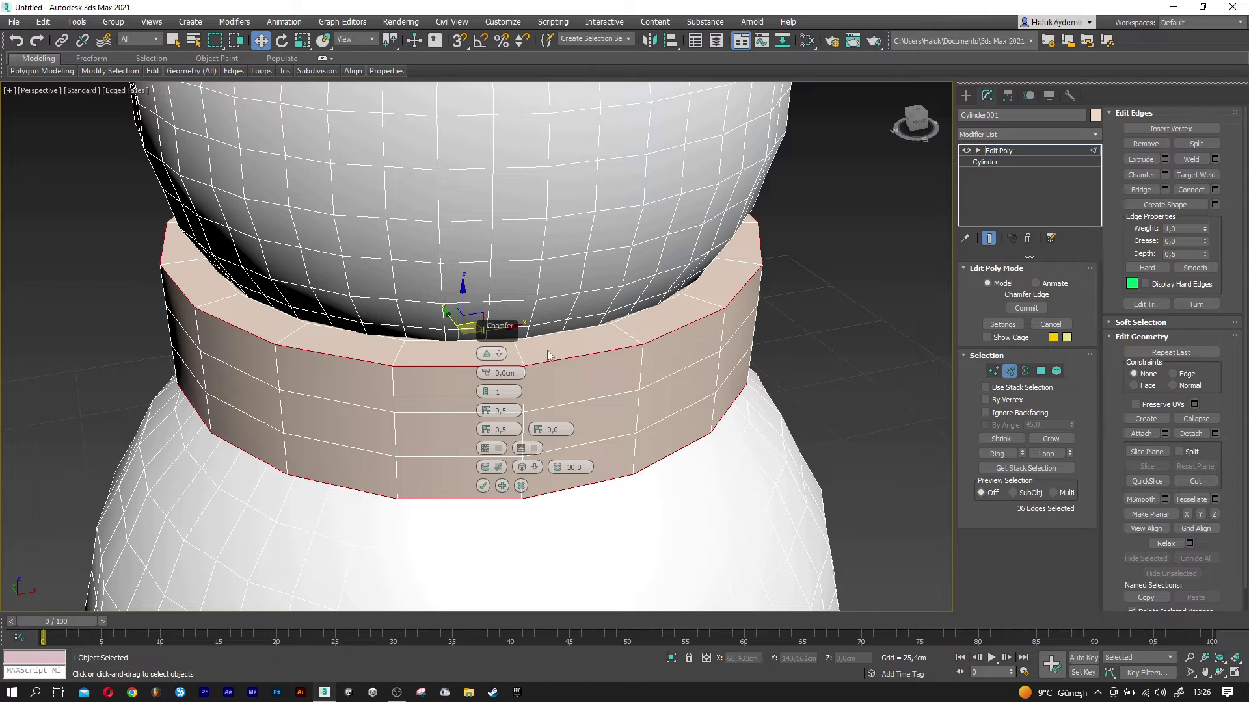
{"action": "left_click_drag", "start_coordinate": [486, 374], "coordinate": [487, 368]}
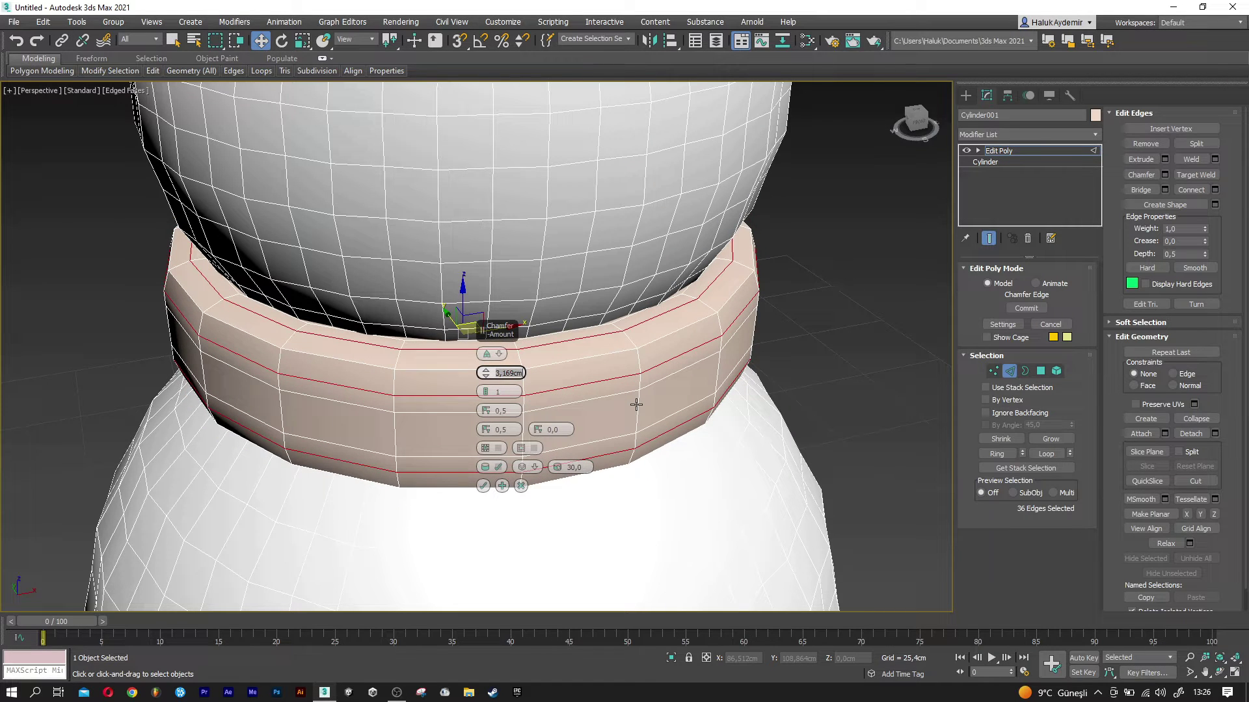
{"action": "type", "text": "3"}
{"action": "key", "text": "Return"}
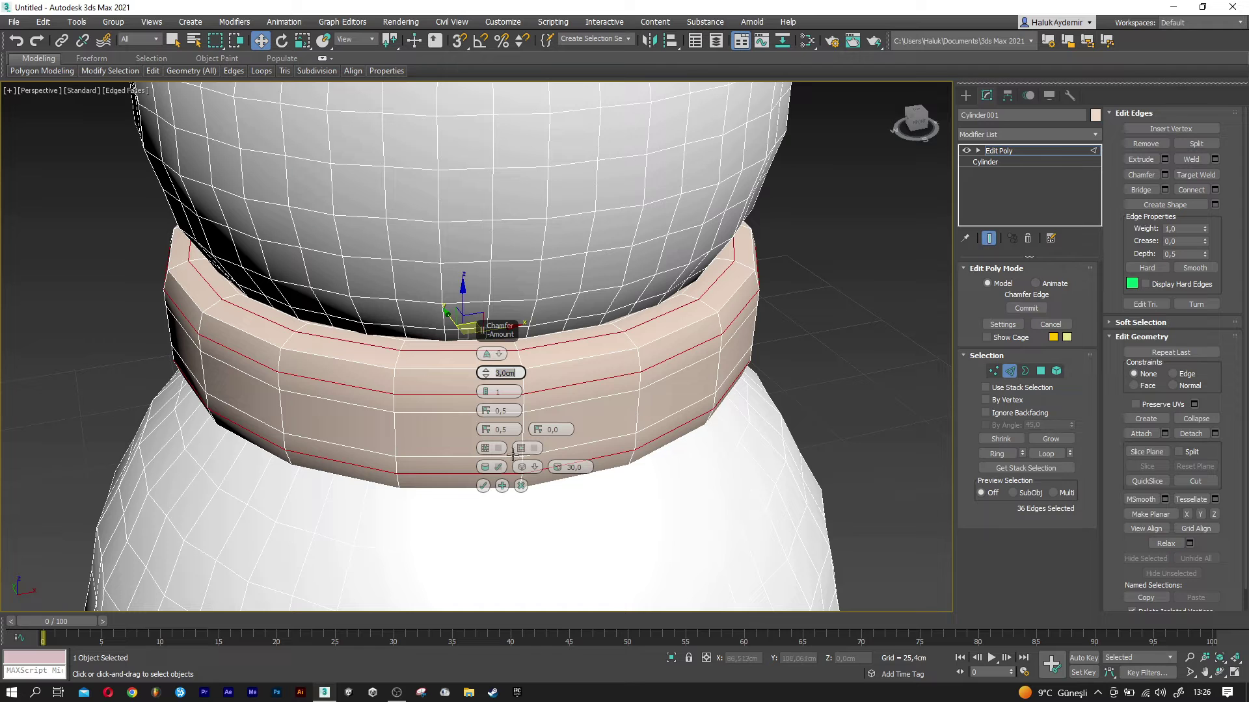
{"action": "left_click", "coordinate": [482, 489]}
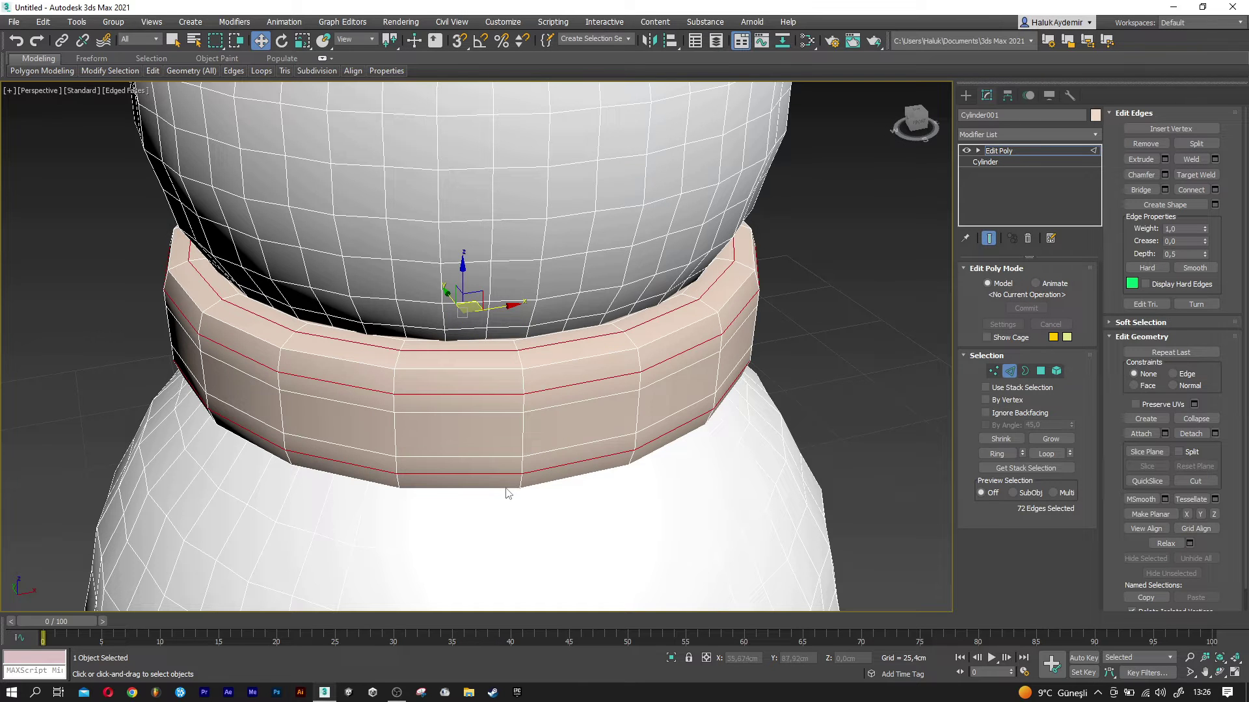
{"action": "middle_click_drag", "start_coordinate": [558, 440], "coordinate": [539, 424], "text": "alt"}
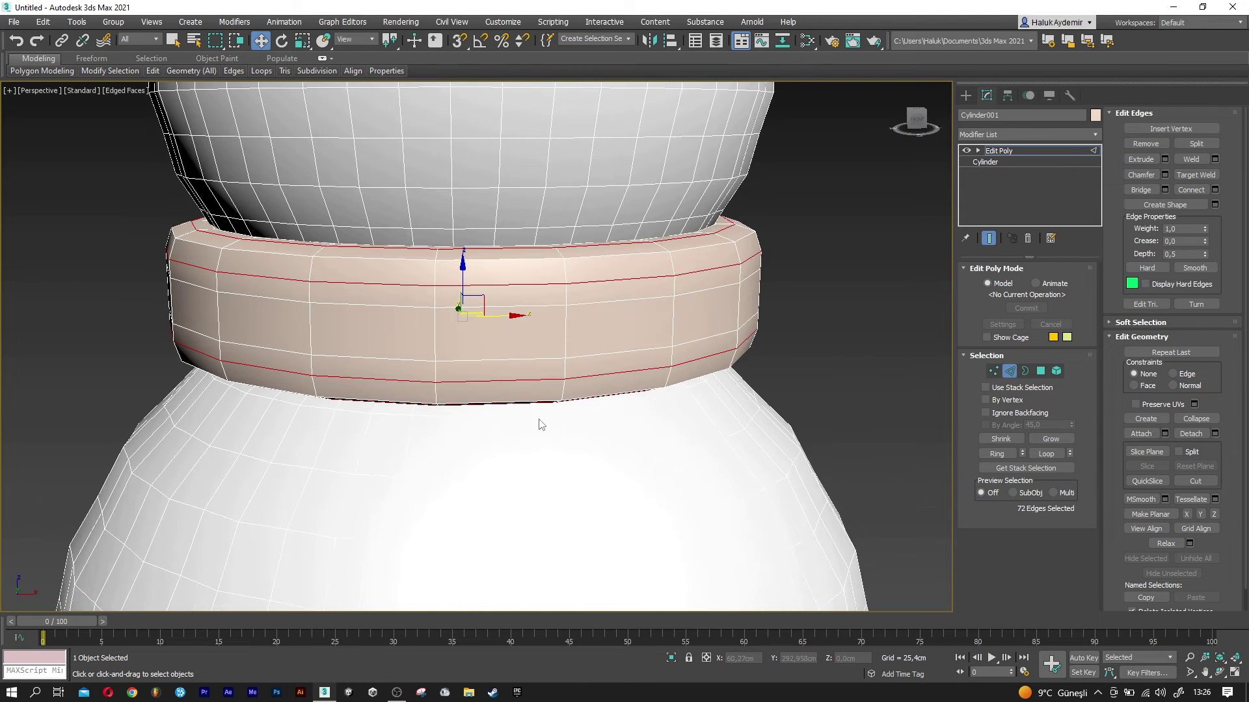
In the Front wireframe view, box-select the band's middle vertex rings.
{"action": "key", "text": "f"}
{"action": "key", "text": "F3"}
{"action": "scroll", "coordinate": [472, 264], "scroll_direction": "up", "scroll_amount": 4}
{"action": "scroll", "coordinate": [472, 266], "scroll_direction": "up", "scroll_amount": 3}
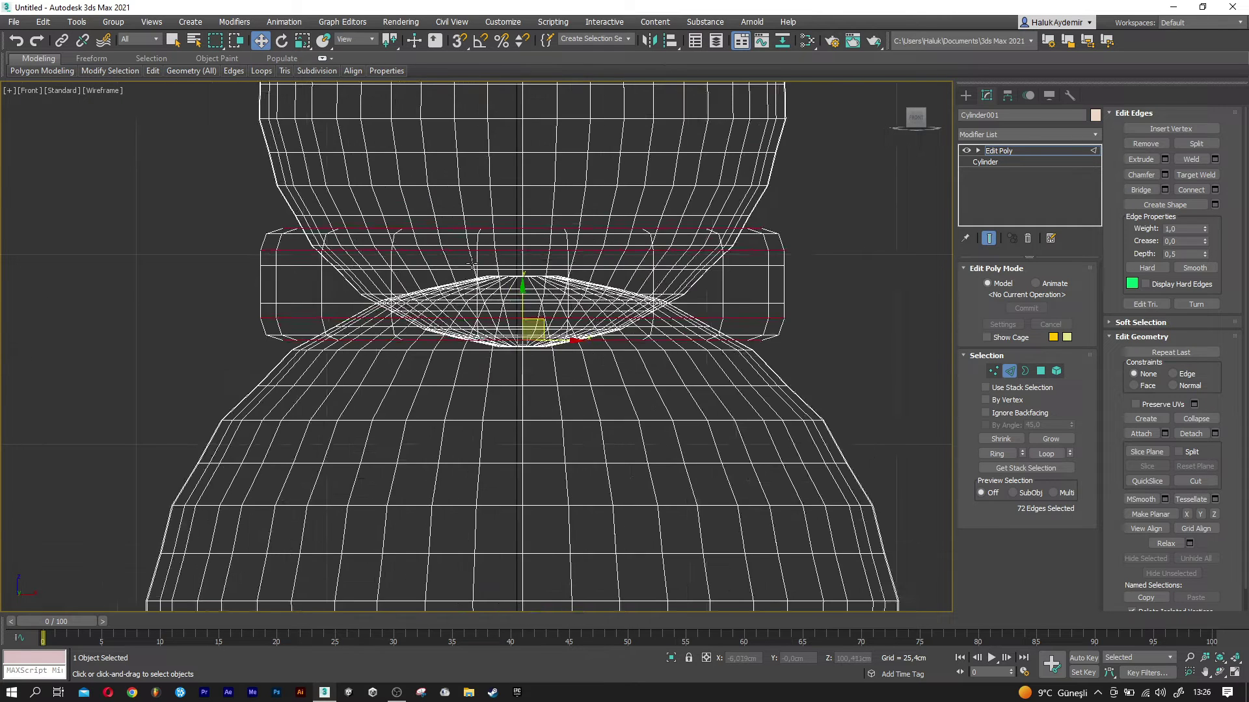
{"action": "scroll", "coordinate": [472, 265], "scroll_direction": "up", "scroll_amount": 2}
{"action": "left_click", "coordinate": [993, 371]}
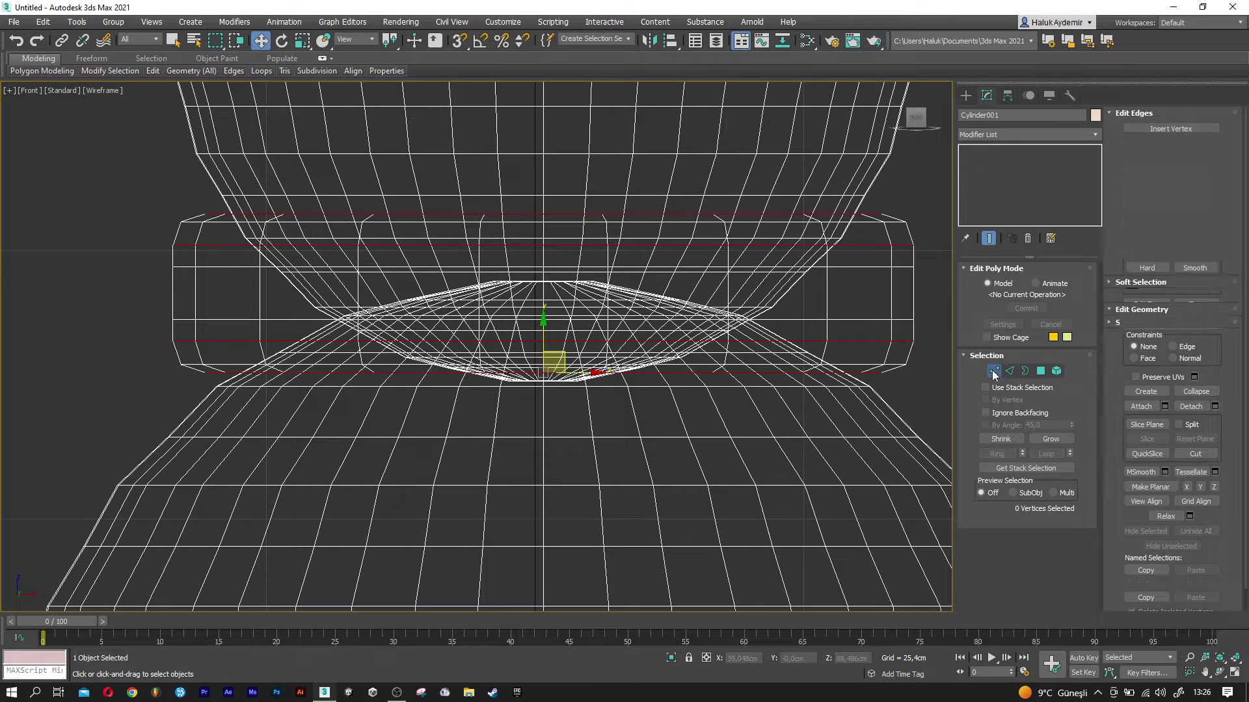
{"action": "middle_click_drag", "start_coordinate": [693, 343], "coordinate": [677, 340]}
{"action": "left_click_drag", "start_coordinate": [146, 268], "coordinate": [296, 306]}
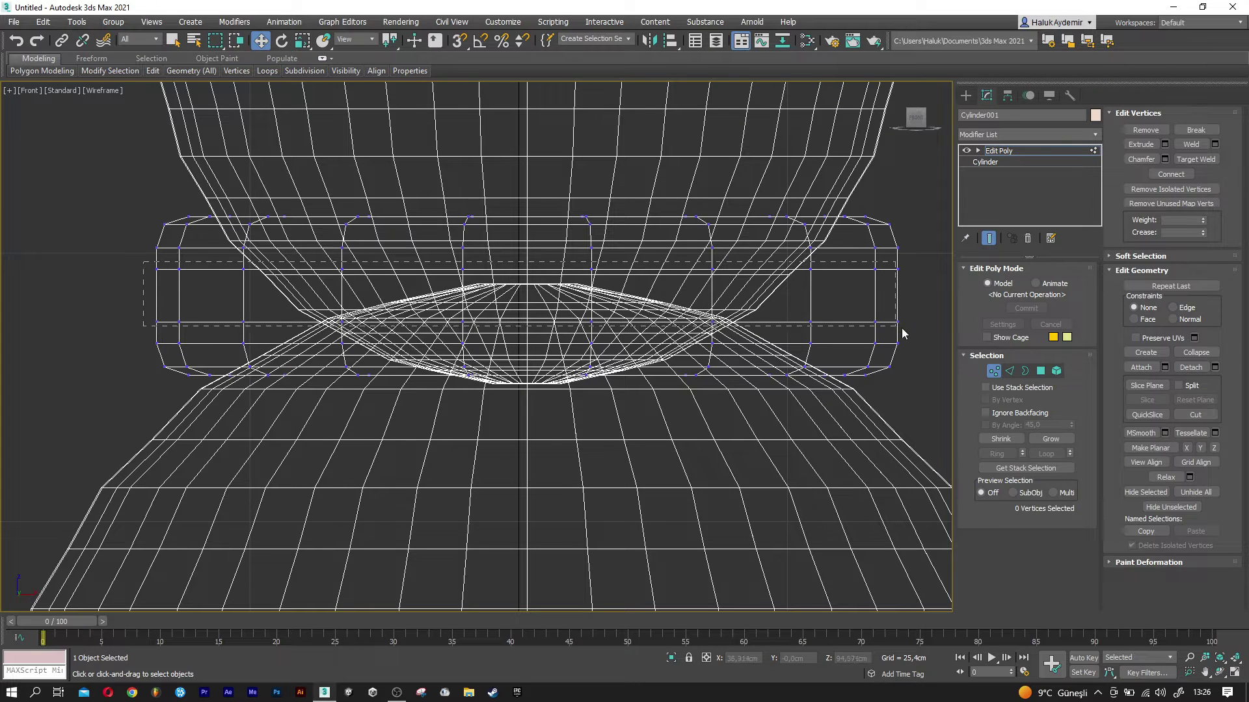
{"action": "left_click_drag", "start_coordinate": [833, 326], "coordinate": [911, 332]}
{"action": "middle_click_drag", "start_coordinate": [849, 346], "coordinate": [814, 358]}
Back in Perspective, scale the selected middle vertices to 98%.
{"action": "key", "text": "p"}
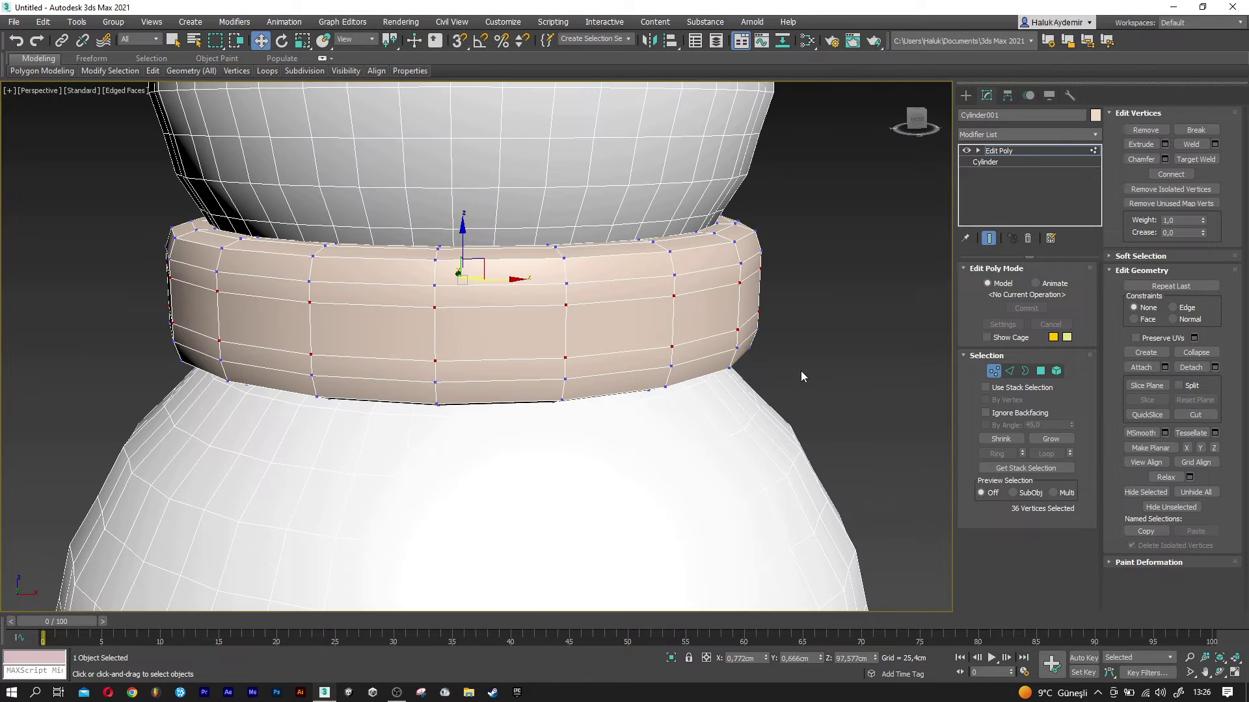
{"action": "middle_click_drag", "start_coordinate": [535, 343], "coordinate": [530, 346], "text": "alt"}
{"action": "key", "text": "r"}
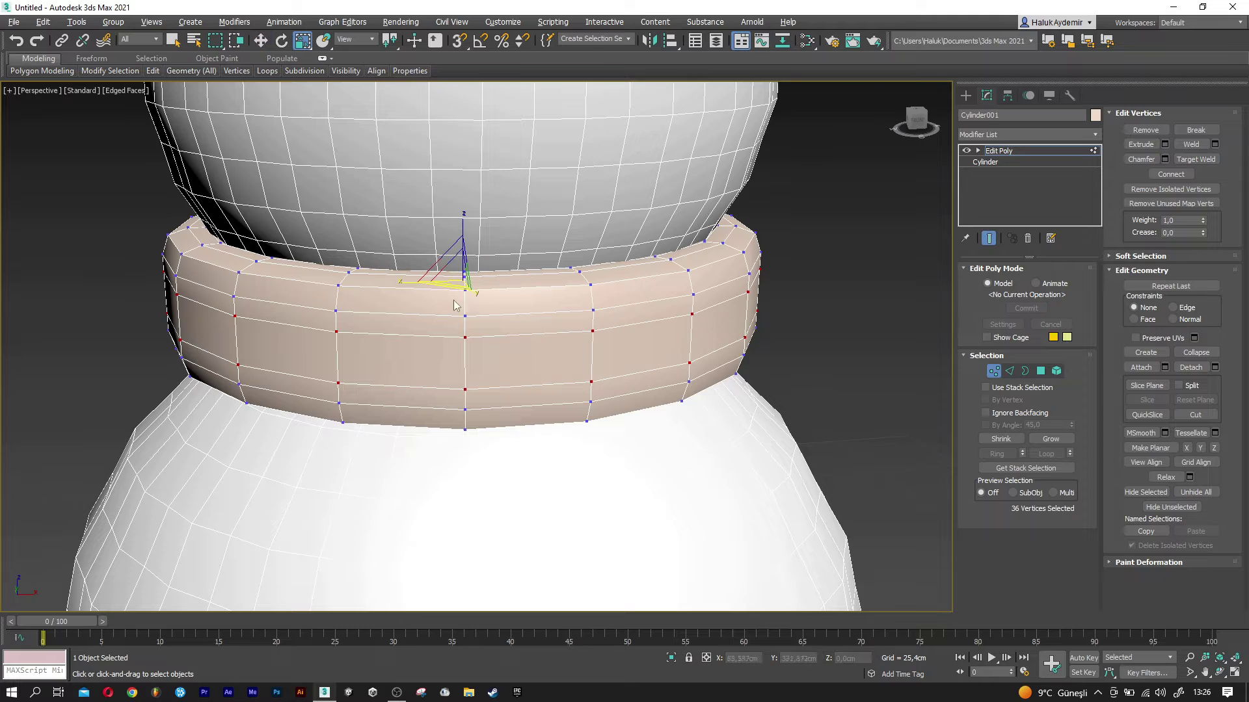
{"action": "left_click_drag", "start_coordinate": [458, 271], "coordinate": [459, 273]}
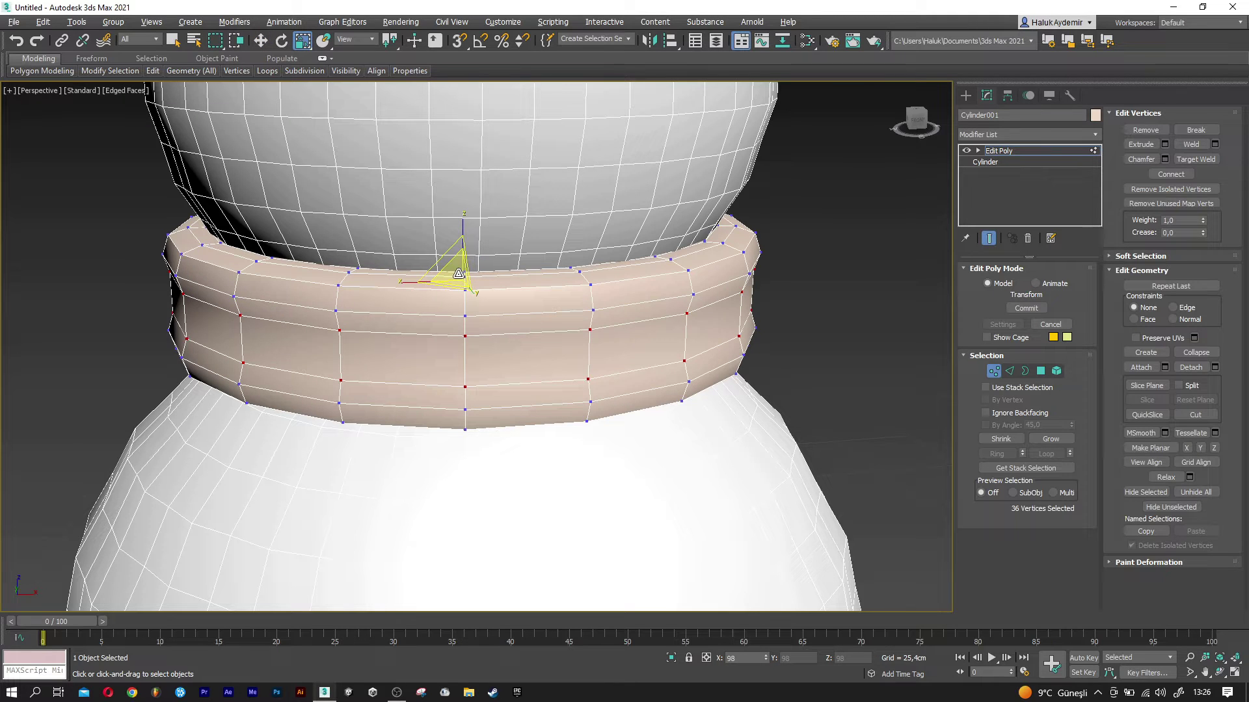
{"action": "middle_click_drag", "start_coordinate": [521, 265], "coordinate": [534, 319], "text": "alt"}
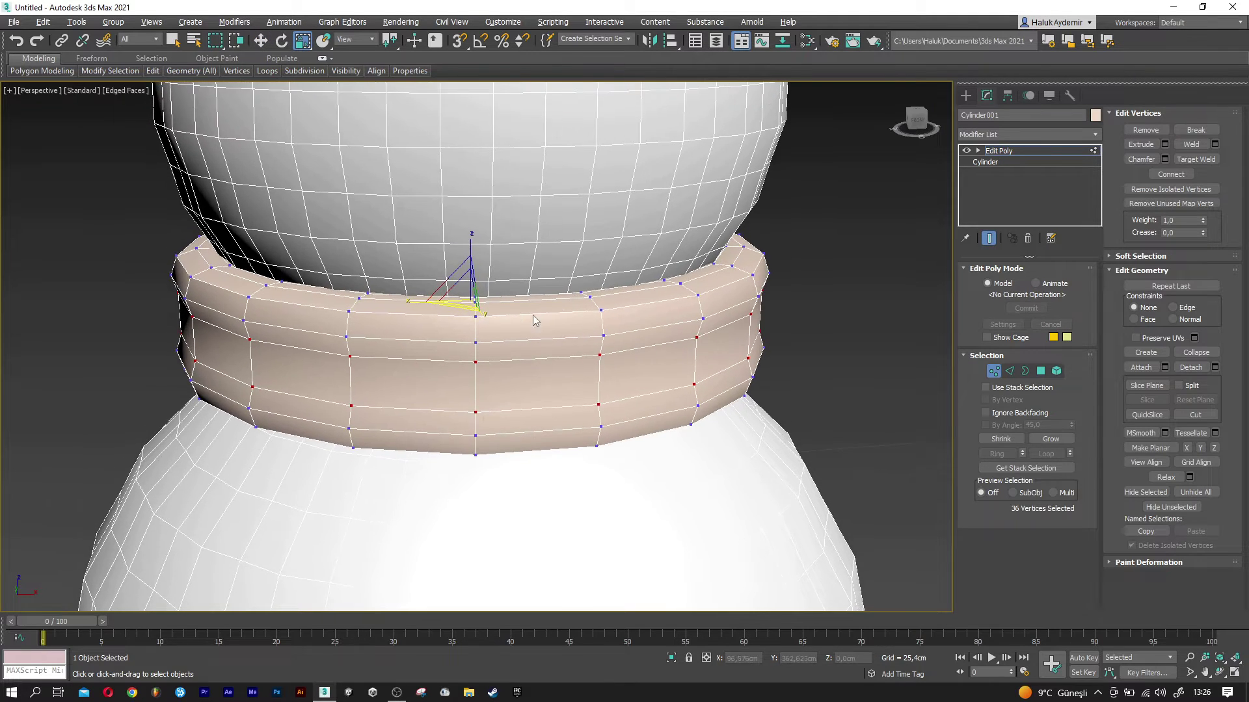
{"action": "left_click", "coordinate": [994, 371]}
{"action": "scroll", "coordinate": [523, 359], "scroll_direction": "down", "scroll_amount": 3}
Deselect the band, then select the head sphere and lower it slightly.
{"action": "key", "text": "F4"}
{"action": "key", "text": "w"}
{"action": "left_click", "coordinate": [758, 354]}
{"action": "scroll", "coordinate": [455, 361], "scroll_direction": "down", "scroll_amount": 3}
{"action": "mouse_move", "coordinate": [474, 365]}
{"action": "middle_mouse_down", "text": "alt"}
{"action": "mouse_move", "coordinate": [446, 352]}
{"action": "mouse_move", "coordinate": [468, 351]}
{"action": "middle_mouse_up", "text": "alt"}
{"action": "scroll", "coordinate": [447, 352], "scroll_direction": "down", "scroll_amount": 2}
{"action": "left_click", "coordinate": [502, 214]}
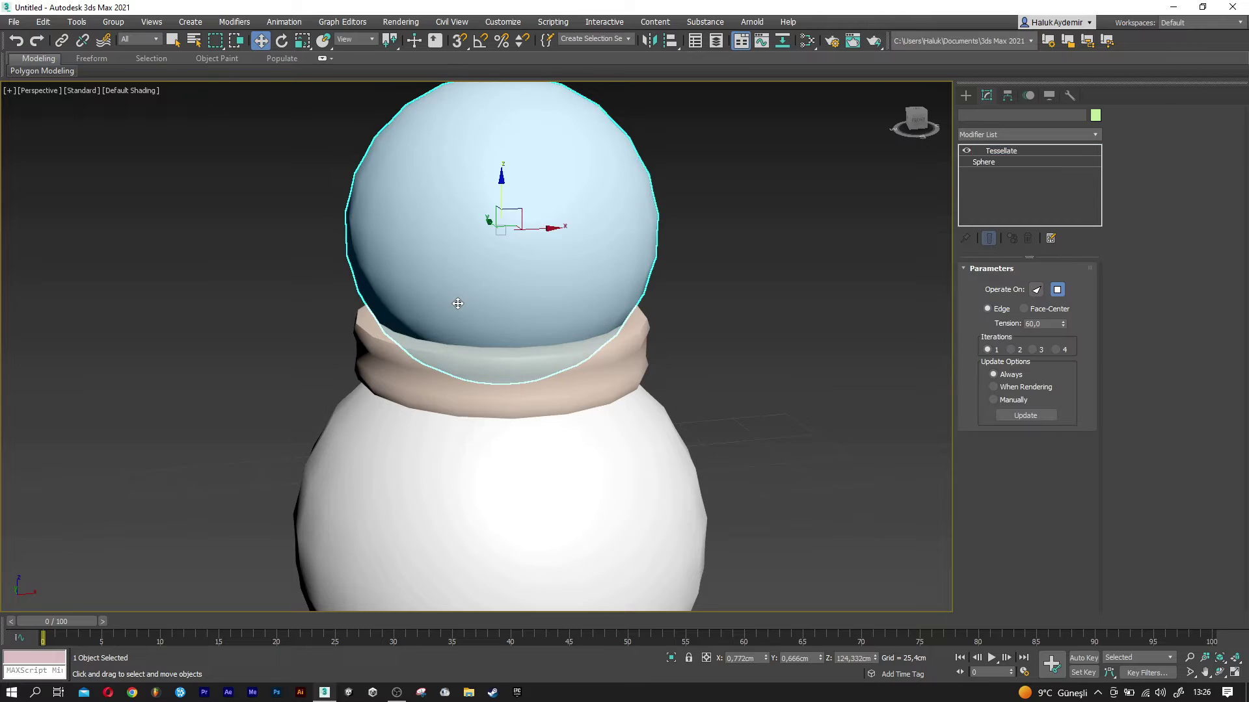
{"action": "scroll", "coordinate": [507, 239], "scroll_direction": "up", "scroll_amount": 3}
{"action": "left_click_drag", "start_coordinate": [521, 162], "coordinate": [452, 293]}
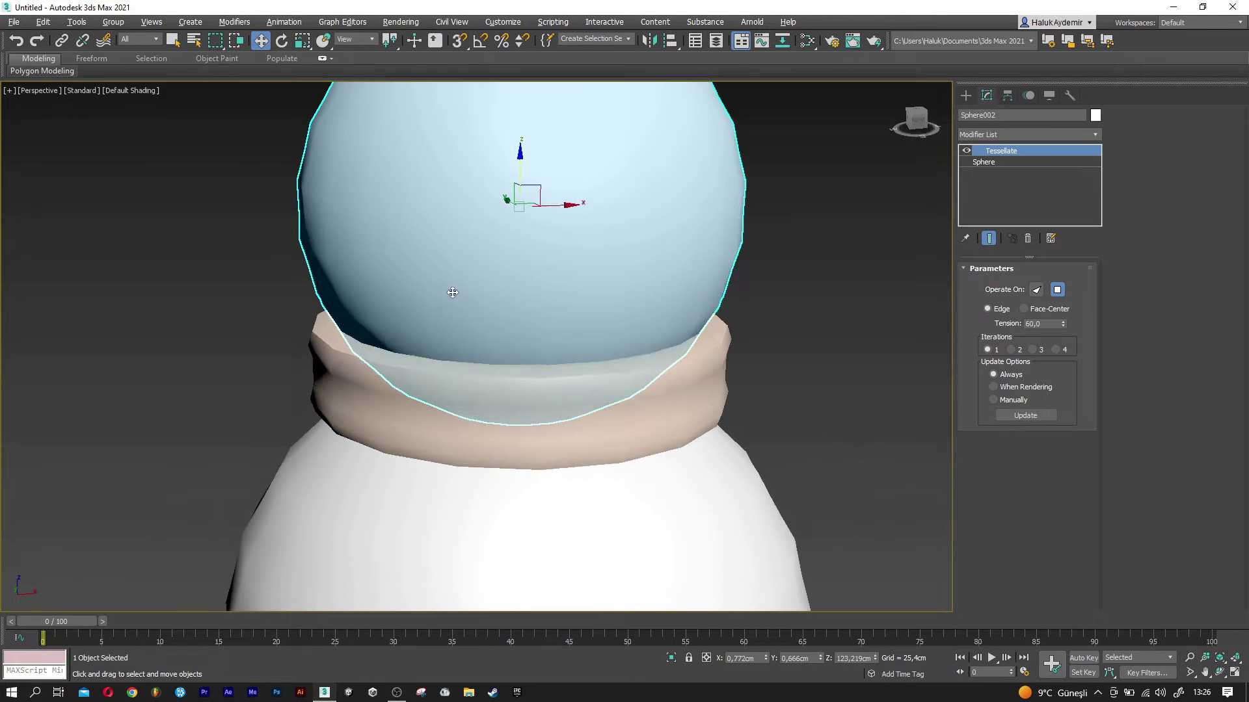
Select the scarf ring and scale it uniformly to 96%.
{"action": "left_click", "coordinate": [462, 289]}
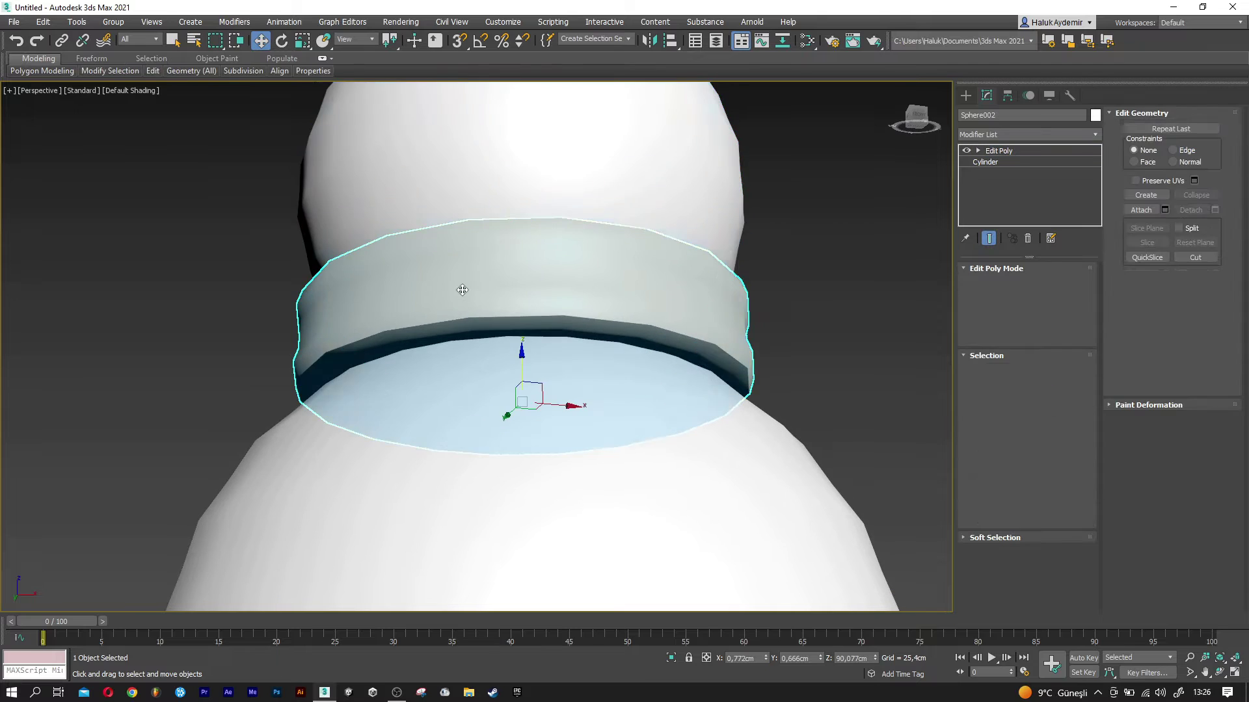
{"action": "middle_click_drag", "start_coordinate": [462, 289], "coordinate": [481, 332], "text": "alt"}
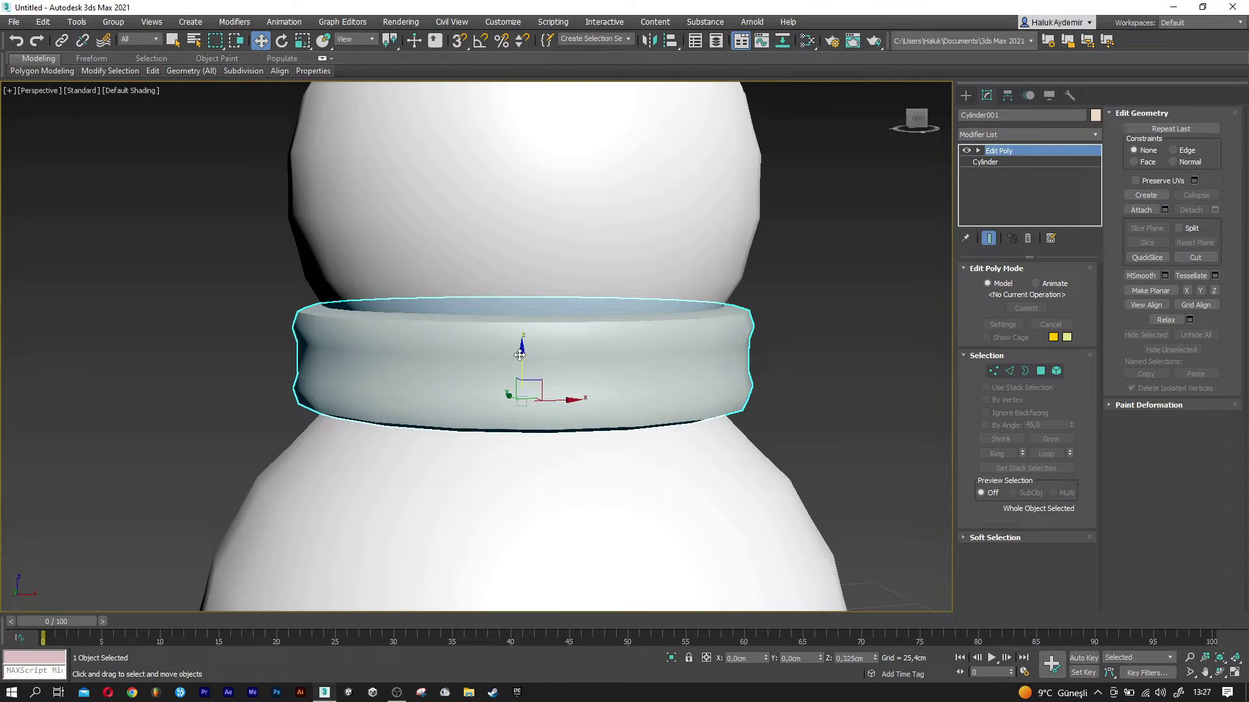
{"action": "middle_click_drag", "start_coordinate": [521, 354], "coordinate": [414, 357], "text": "alt"}
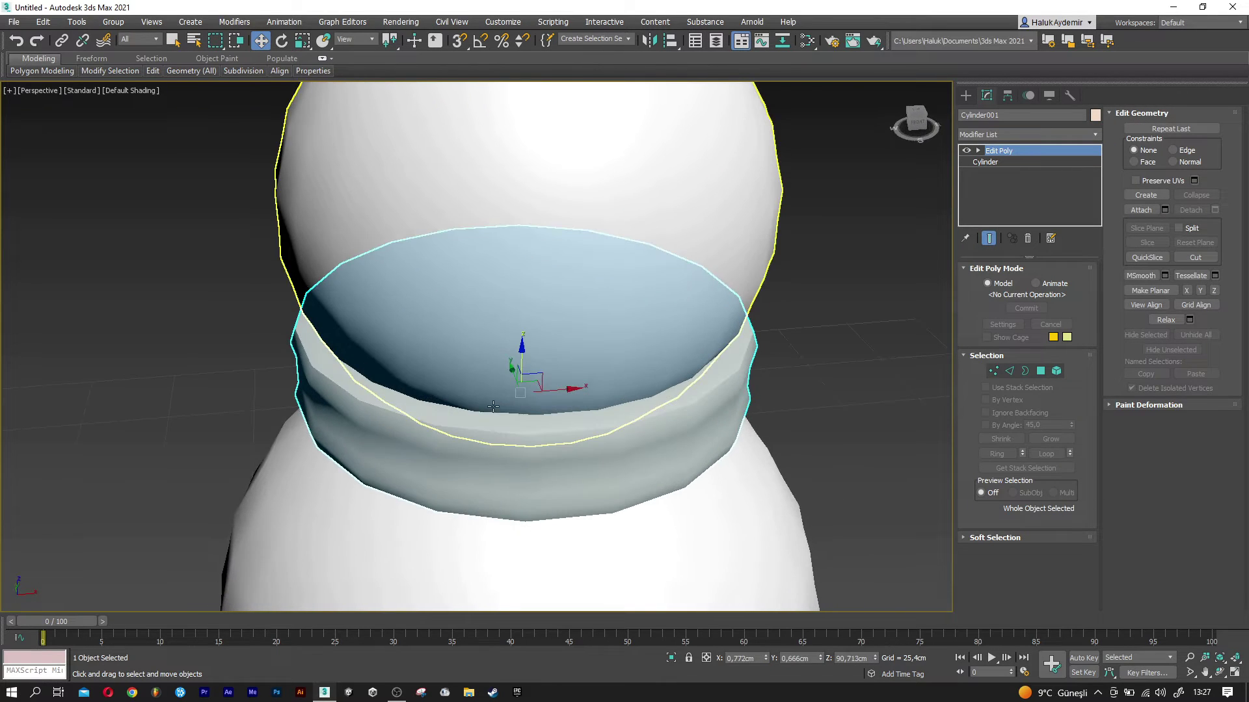
{"action": "key", "text": "r"}
{"action": "scroll", "coordinate": [518, 378], "scroll_direction": "up", "scroll_amount": 2}
{"action": "left_click_drag", "start_coordinate": [517, 378], "coordinate": [522, 381]}
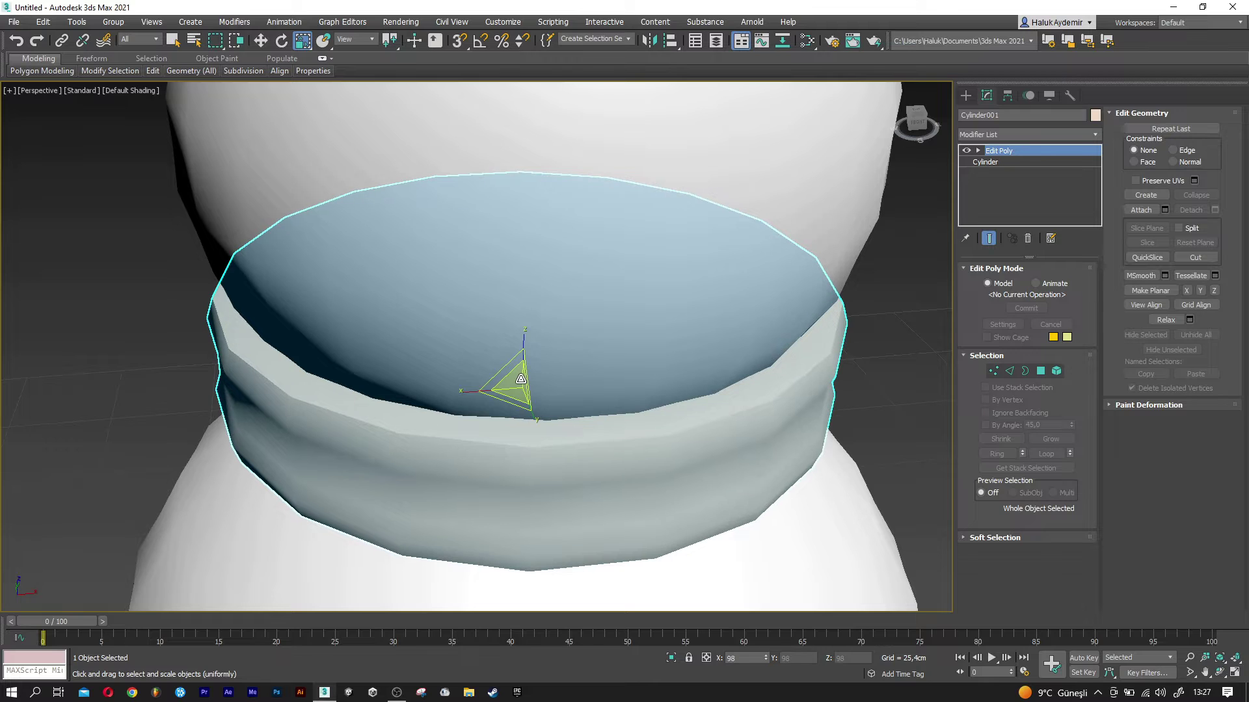
{"action": "key", "text": "w"}
{"action": "scroll", "coordinate": [521, 380], "scroll_direction": "down", "scroll_amount": 2}
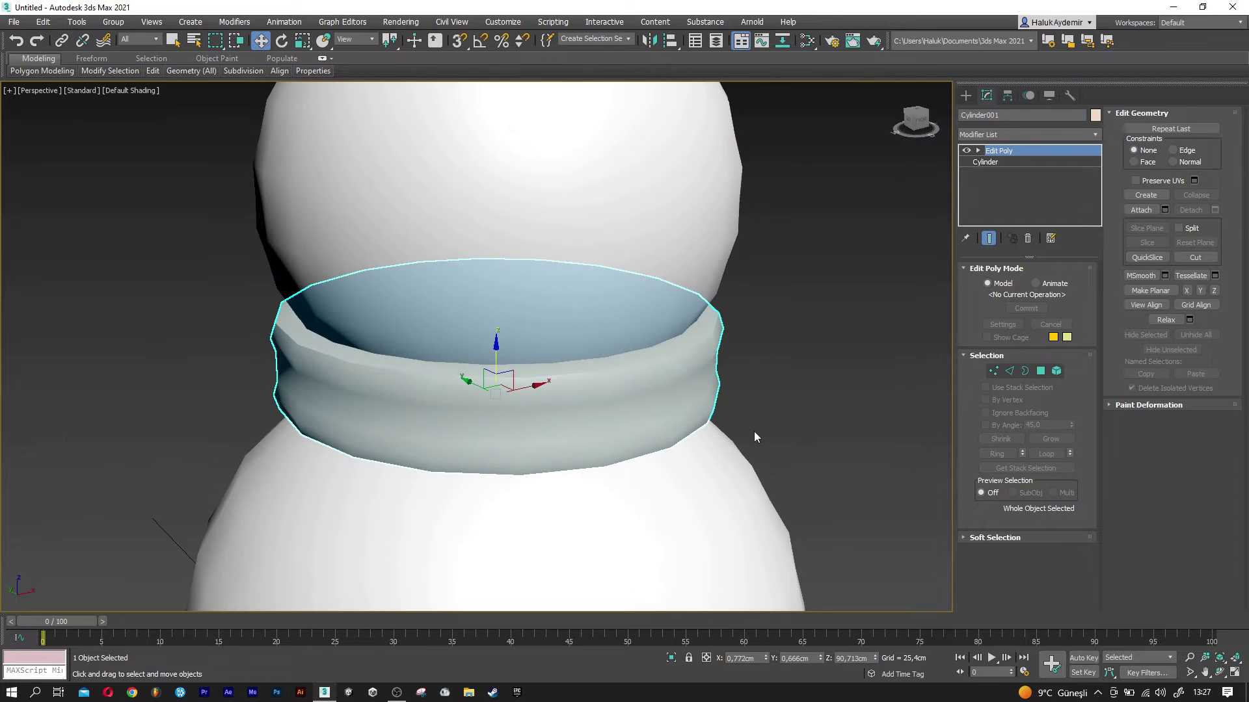
{"action": "left_click", "coordinate": [748, 428]}
{"action": "mouse_move", "coordinate": [677, 497]}
{"action": "middle_mouse_down"}
{"action": "mouse_move", "coordinate": [474, 451]}
{"action": "mouse_move", "coordinate": [532, 484]}
{"action": "mouse_move", "coordinate": [306, 366]}
{"action": "middle_mouse_up"}
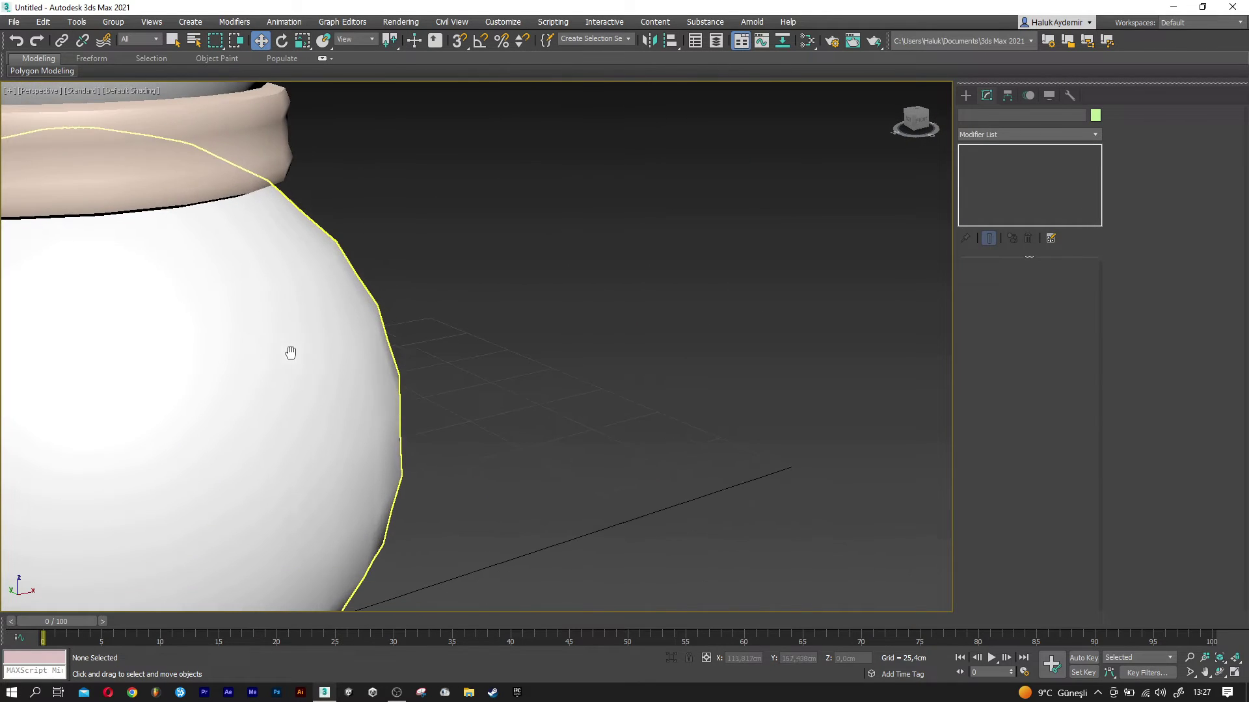
Create Box001 on the ground with length 10cm, width 13cm and height 20cm.
{"action": "left_click", "coordinate": [965, 96]}
{"action": "left_click", "coordinate": [994, 174]}
{"action": "mouse_move", "coordinate": [559, 468]}
{"action": "middle_mouse_down"}
{"action": "mouse_move", "coordinate": [432, 501]}
{"action": "mouse_move", "coordinate": [541, 505]}
{"action": "middle_mouse_up"}
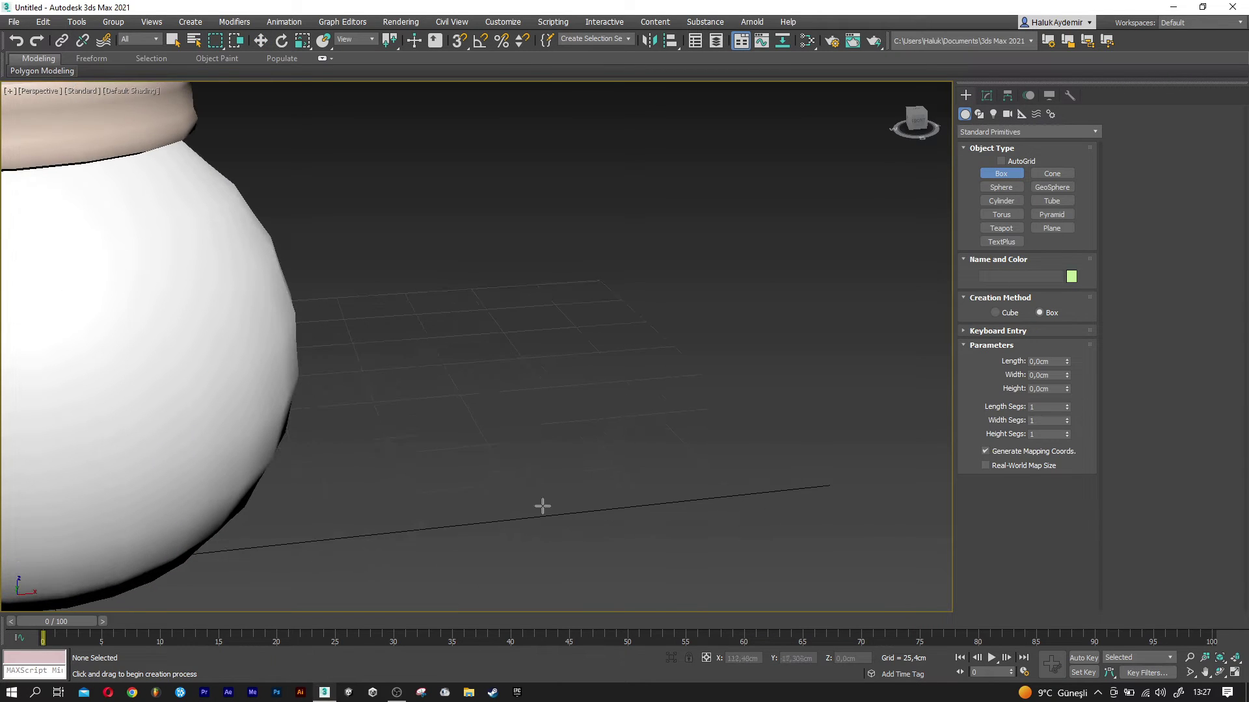
{"action": "mouse_move", "coordinate": [532, 527]}
{"action": "left_mouse_down"}
{"action": "mouse_move", "coordinate": [611, 555]}
{"action": "mouse_move", "coordinate": [650, 545]}
{"action": "left_mouse_up"}
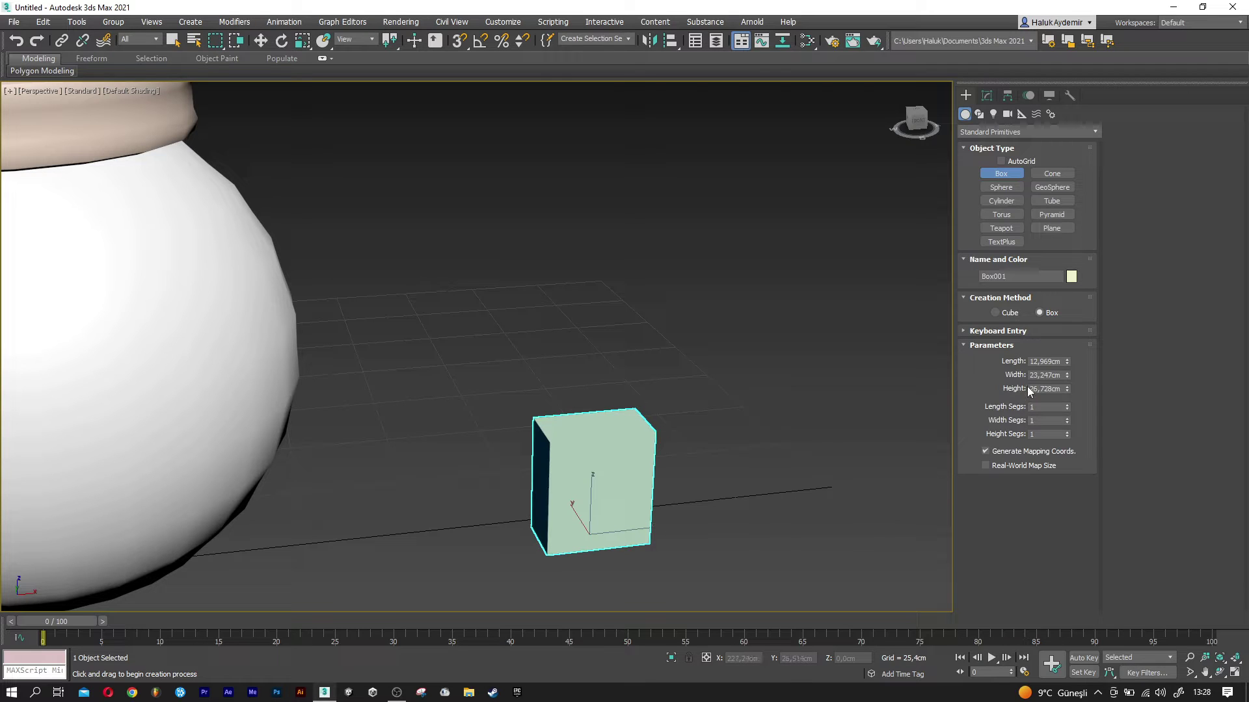
{"action": "type", "text": "10"}
{"action": "key", "text": "Tab"}
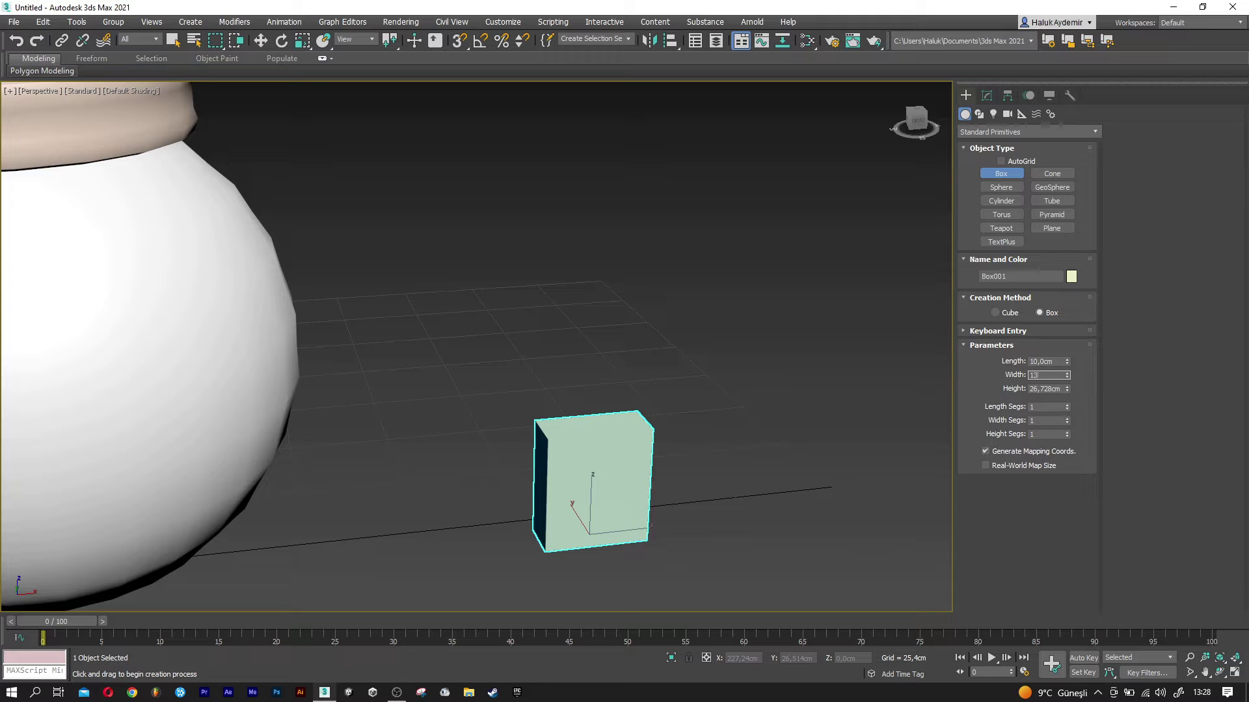
{"action": "key", "text": "Tab"}
{"action": "type", "text": "0"}
{"action": "key", "text": "Return"}
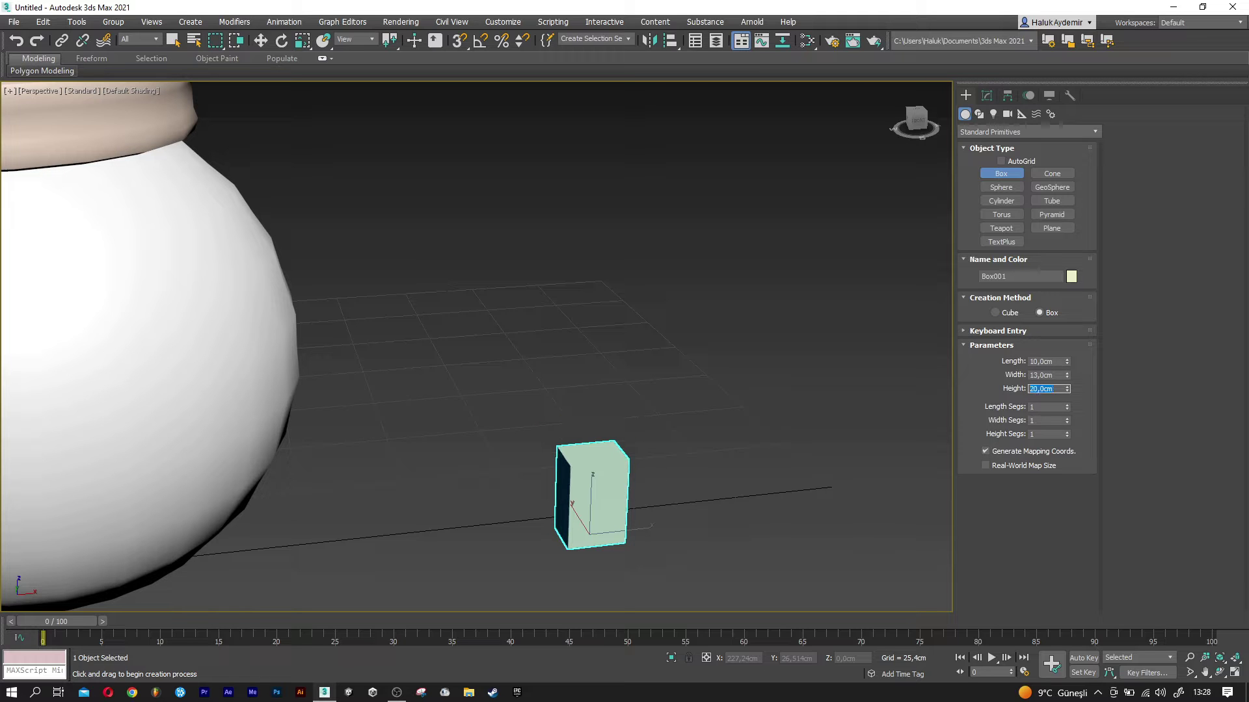
{"action": "middle_click_drag", "start_coordinate": [642, 451], "coordinate": [736, 443]}
{"action": "key", "text": "w"}
{"action": "scroll", "coordinate": [651, 447], "scroll_direction": "down", "scroll_amount": 5}
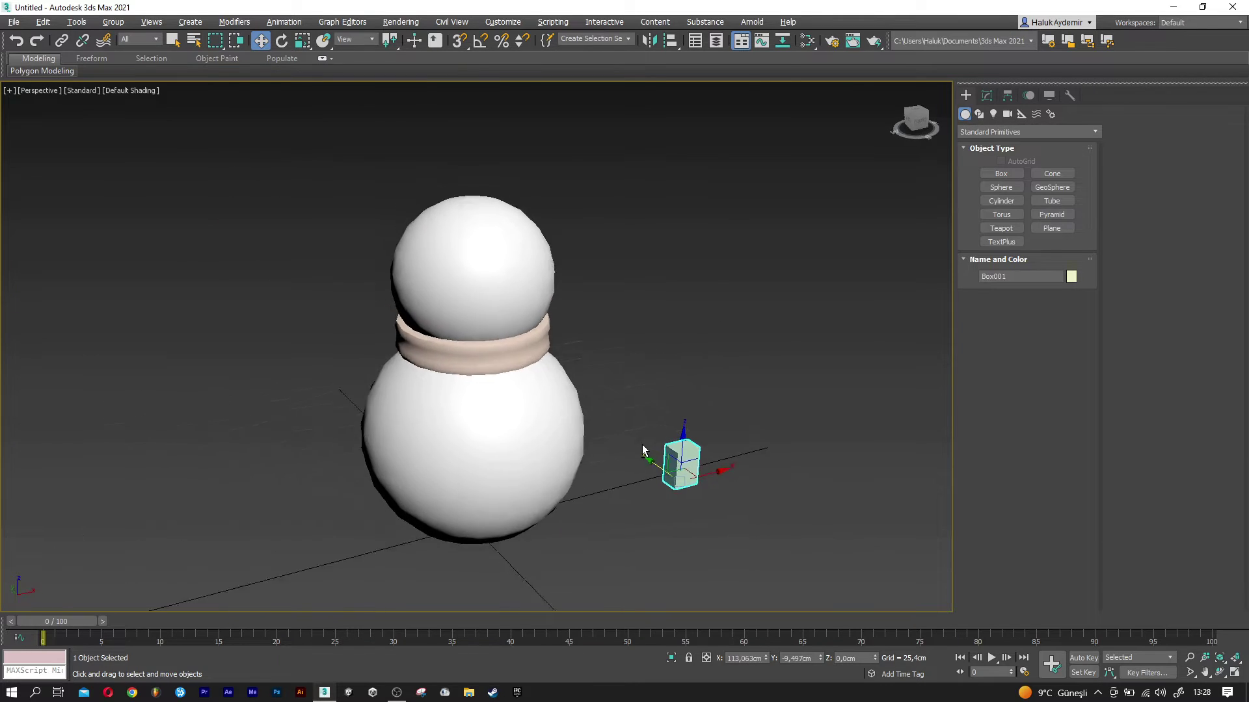
Centre-align the box to Cylinder001 and slide it along X against the scarf's side.
{"action": "left_click", "coordinate": [670, 41]}
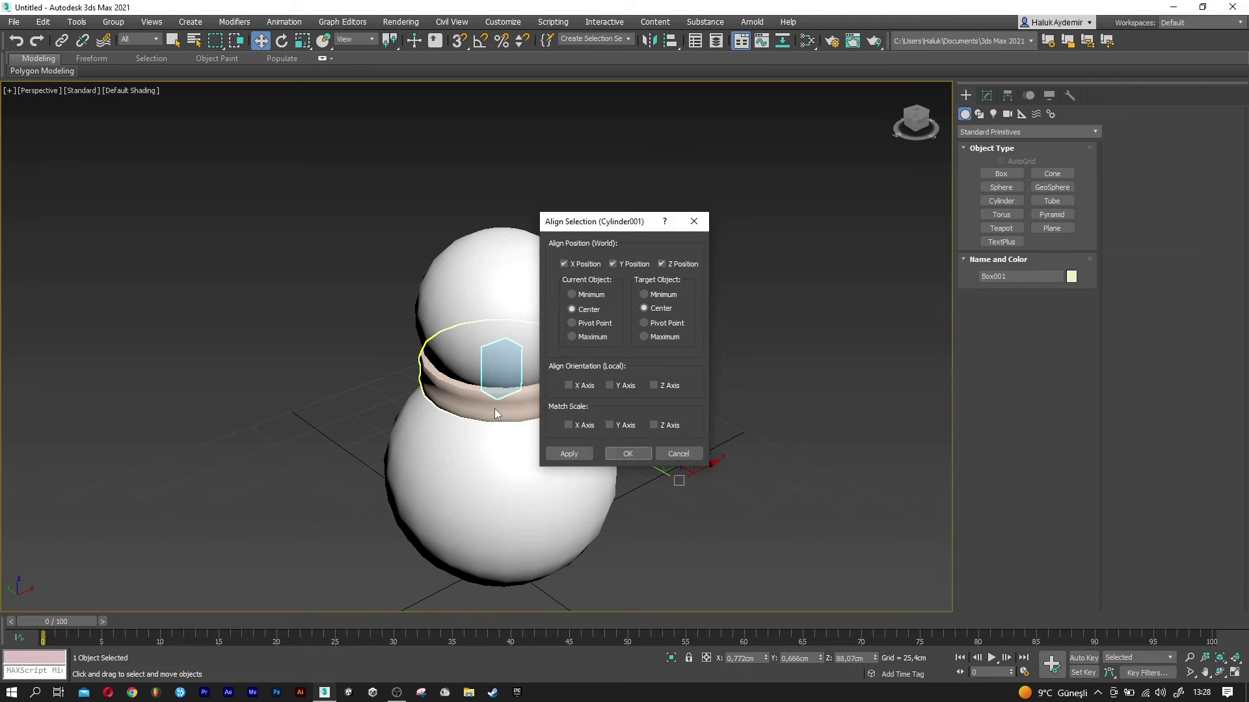
{"action": "left_click", "coordinate": [622, 455]}
{"action": "left_click_drag", "start_coordinate": [533, 382], "coordinate": [476, 400]}
{"action": "scroll", "coordinate": [475, 400], "scroll_direction": "up", "scroll_amount": 3}
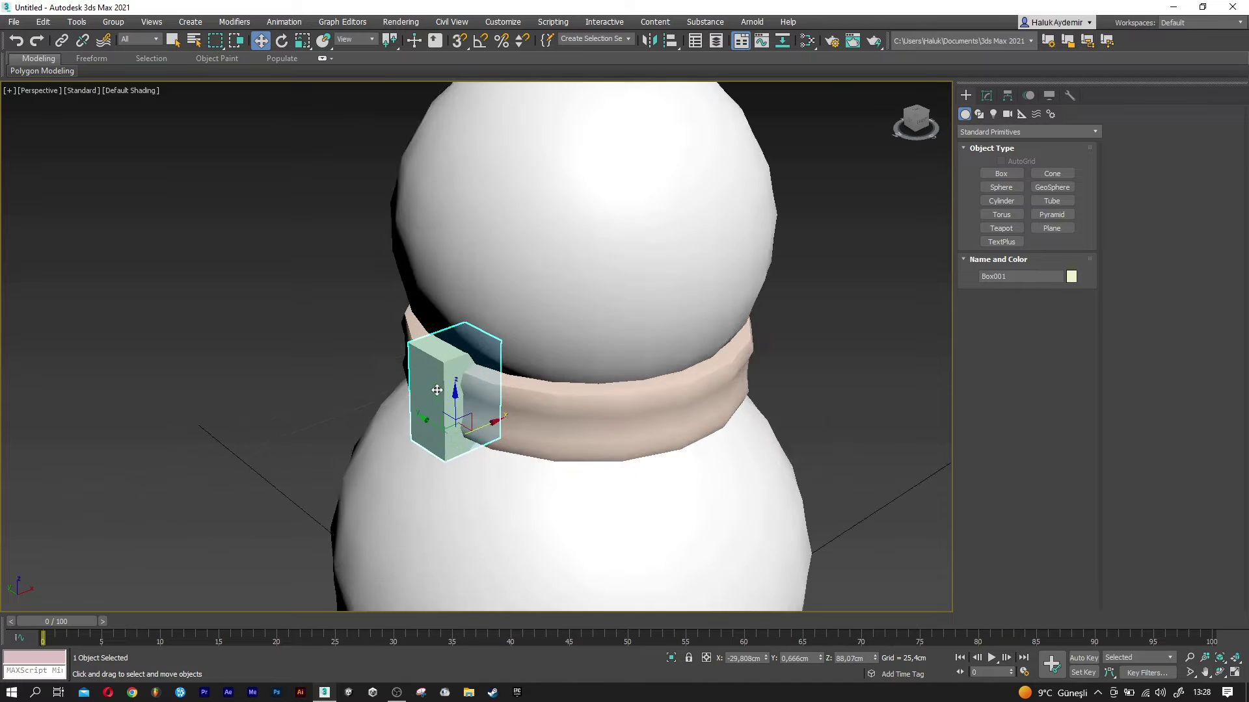
{"action": "scroll", "coordinate": [471, 400], "scroll_direction": "up", "scroll_amount": 3}
{"action": "scroll", "coordinate": [467, 398], "scroll_direction": "up", "scroll_amount": 3}
{"action": "scroll", "coordinate": [469, 399], "scroll_direction": "down", "scroll_amount": 3}
{"action": "key", "text": "F4"}
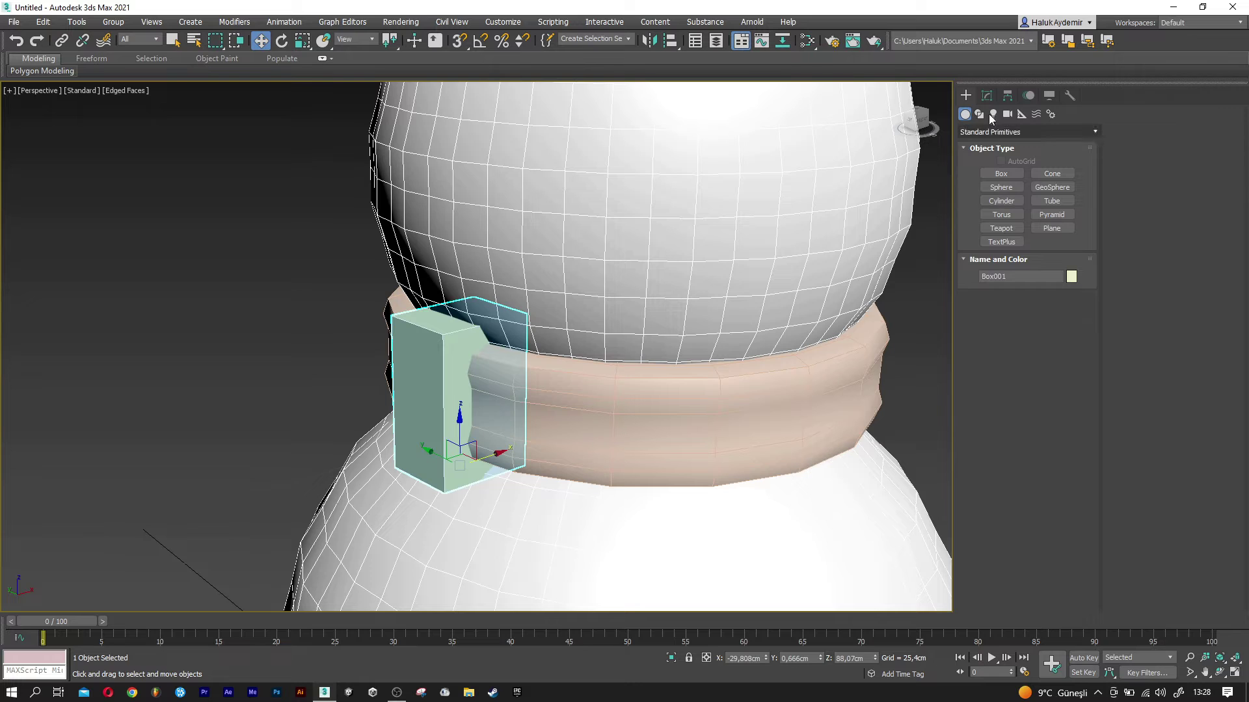
{"action": "left_click", "coordinate": [987, 96]}
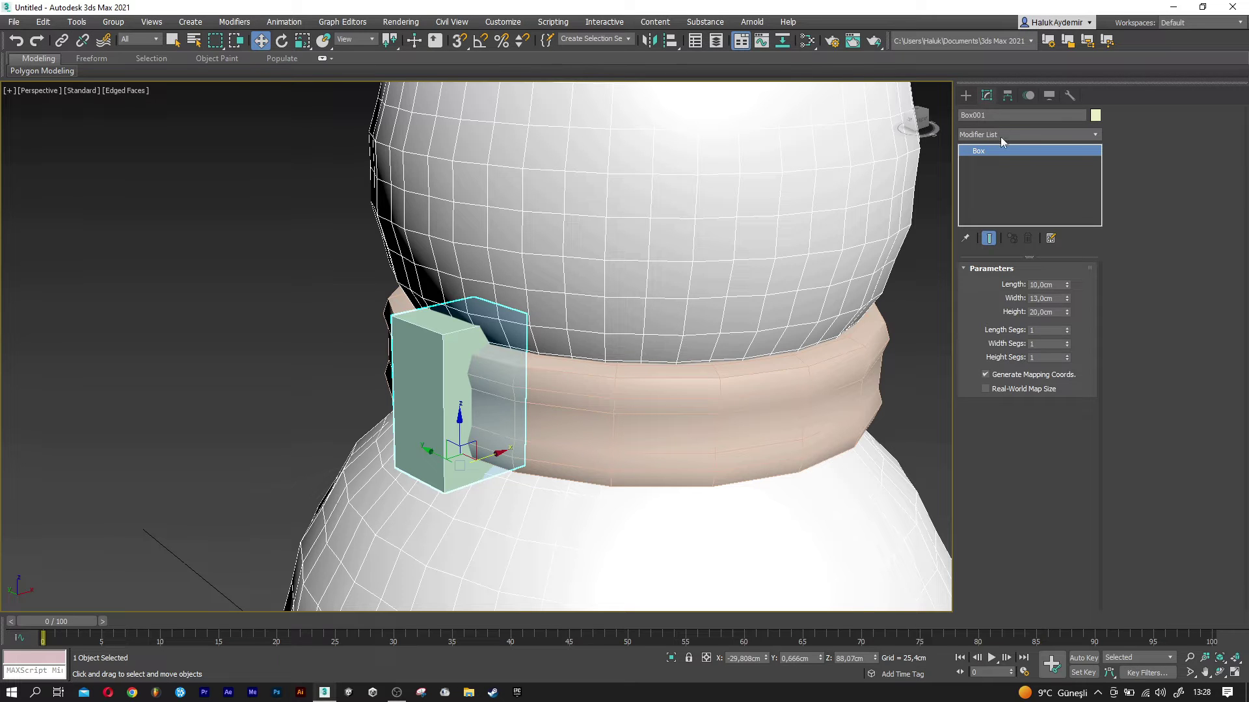
Add an Edit Poly modifier to Box001 and select its four vertical corner edges.
{"action": "left_click", "coordinate": [1000, 136]}
{"action": "scroll", "coordinate": [1000, 138], "scroll_direction": "down", "scroll_amount": 4}
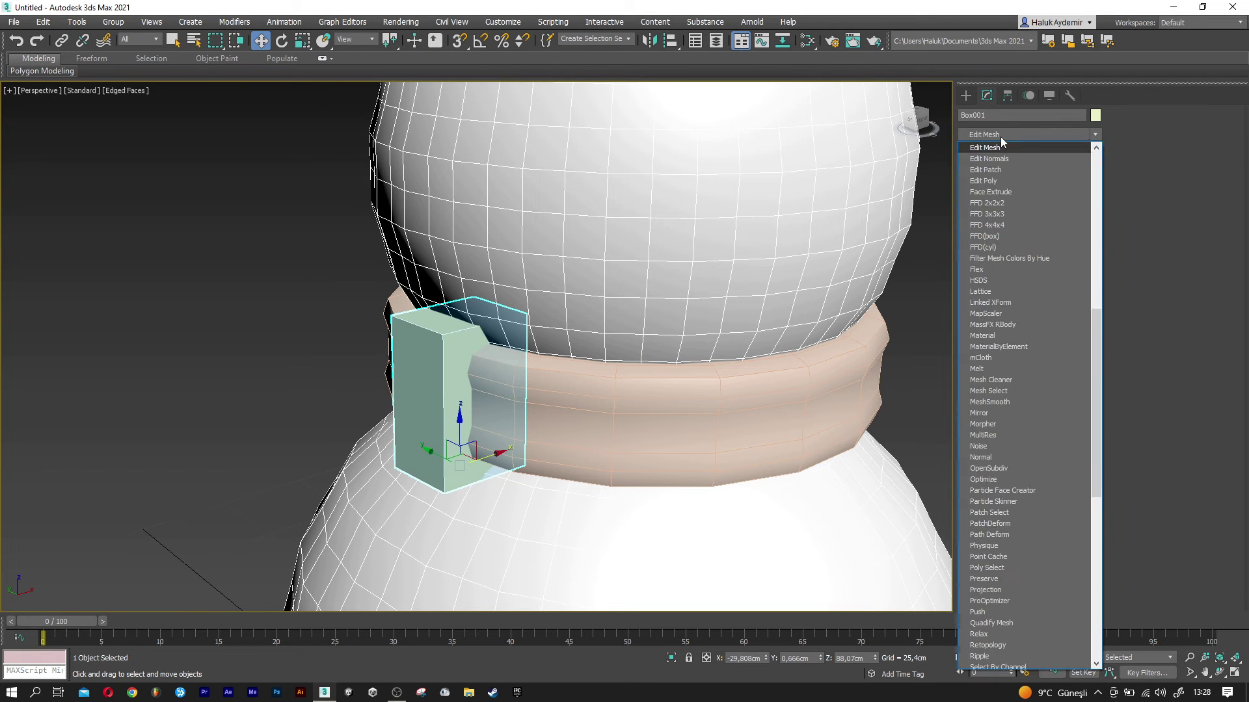
{"action": "left_click", "coordinate": [1005, 181]}
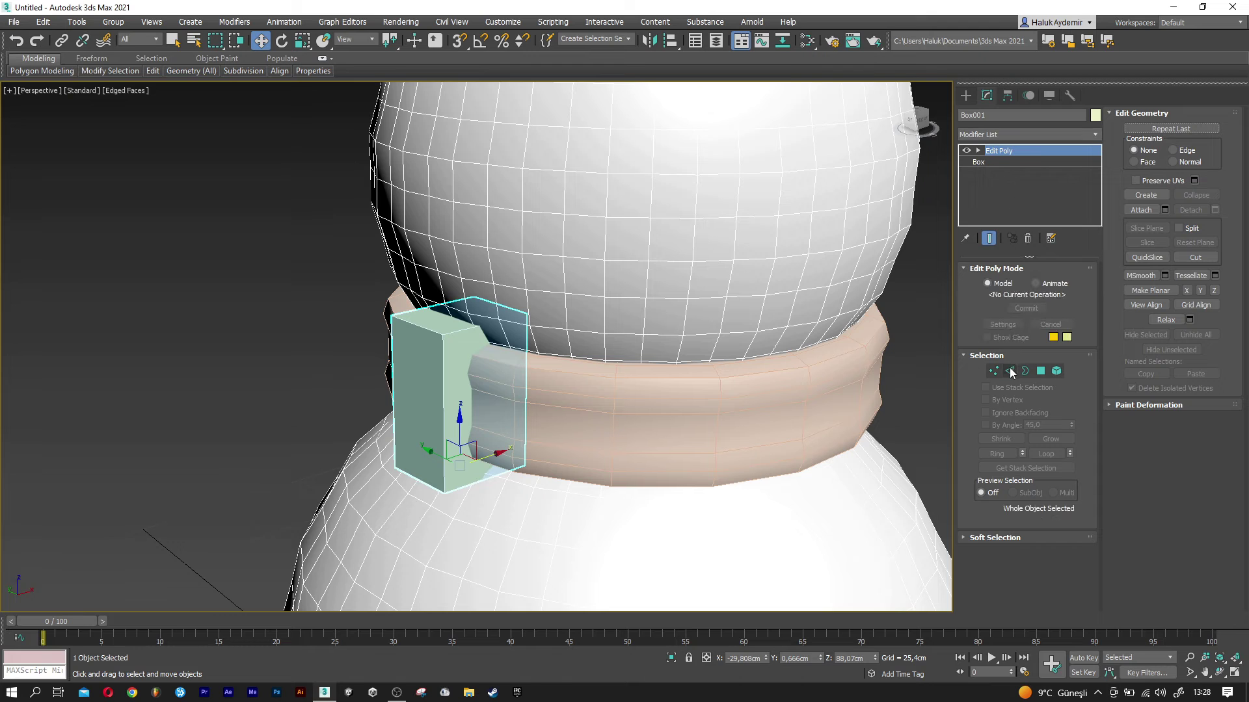
{"action": "left_click", "coordinate": [1009, 369]}
{"action": "left_click", "coordinate": [424, 331]}
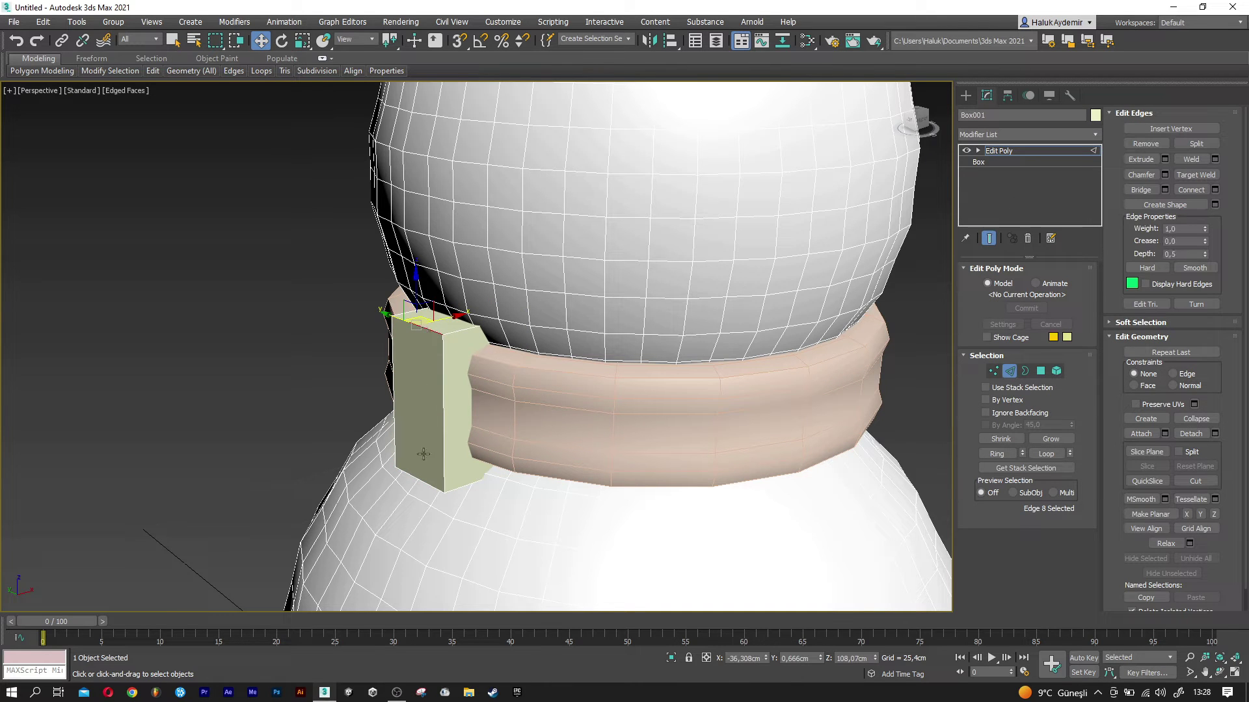
{"action": "left_click", "coordinate": [418, 481], "text": "ctrl"}
{"action": "scroll", "coordinate": [447, 421], "scroll_direction": "up", "scroll_amount": 3}
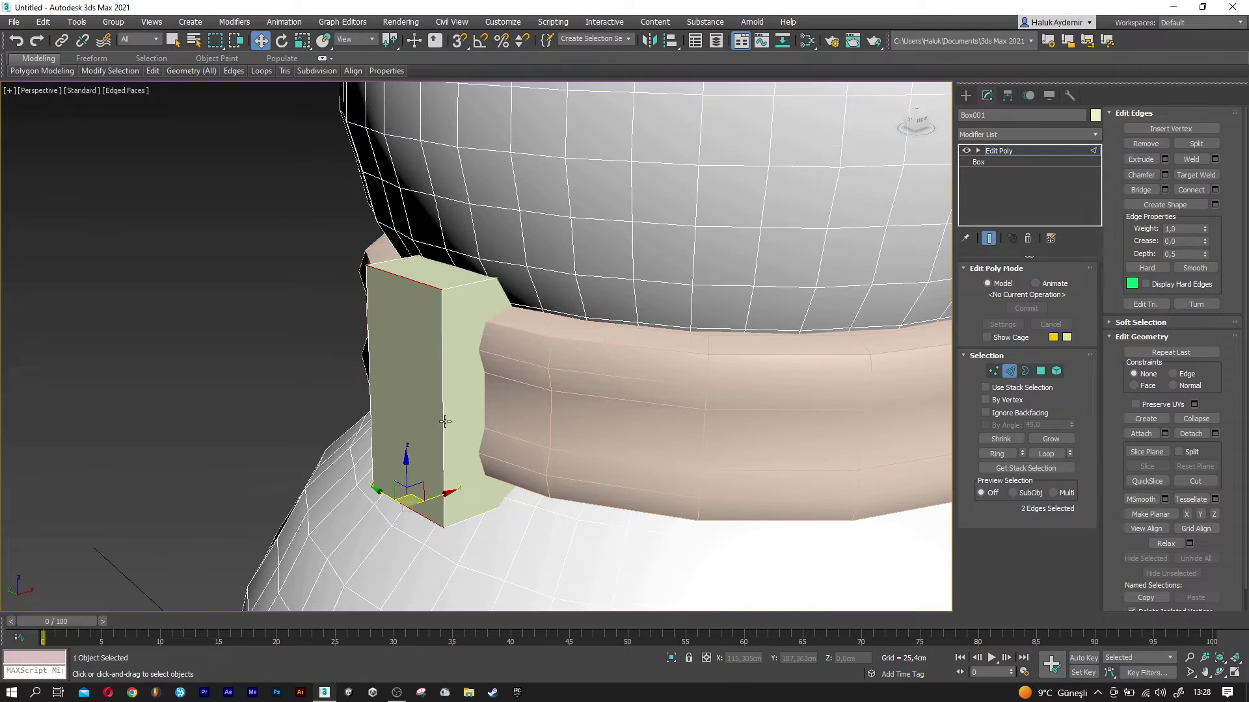
{"action": "key", "text": "F3"}
{"action": "left_click", "coordinate": [532, 252], "text": "ctrl"}
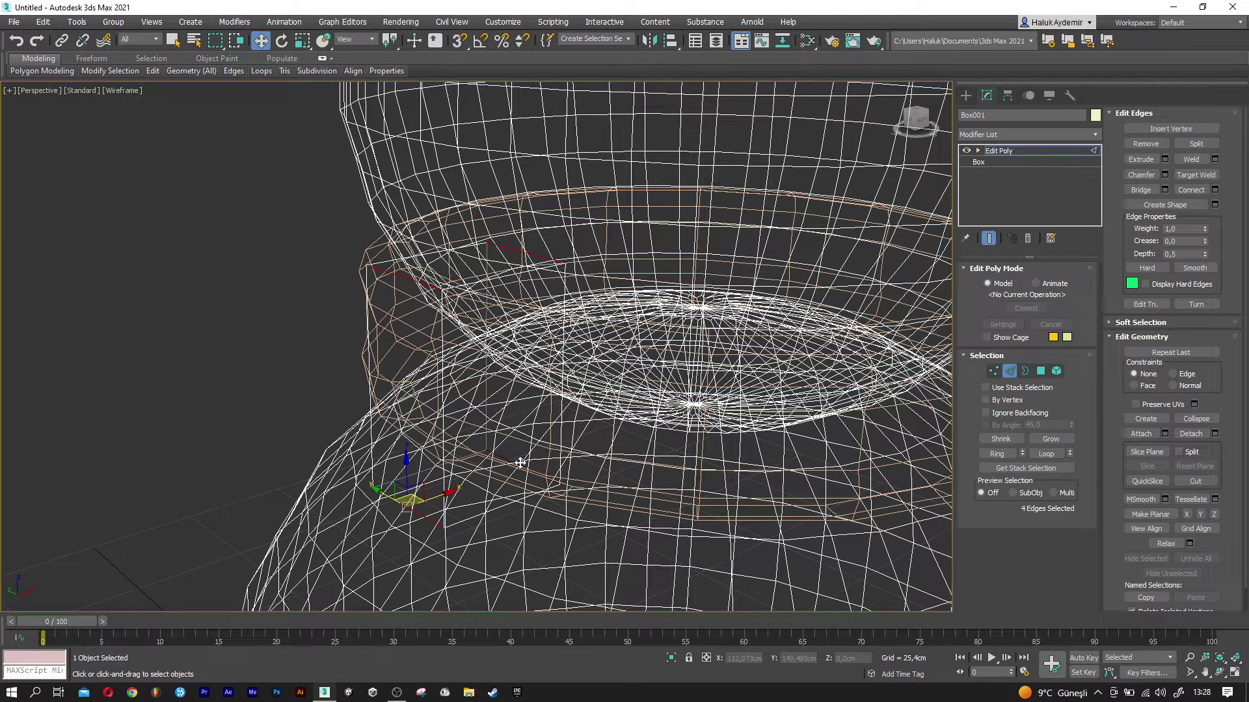
{"action": "key", "text": "F3"}
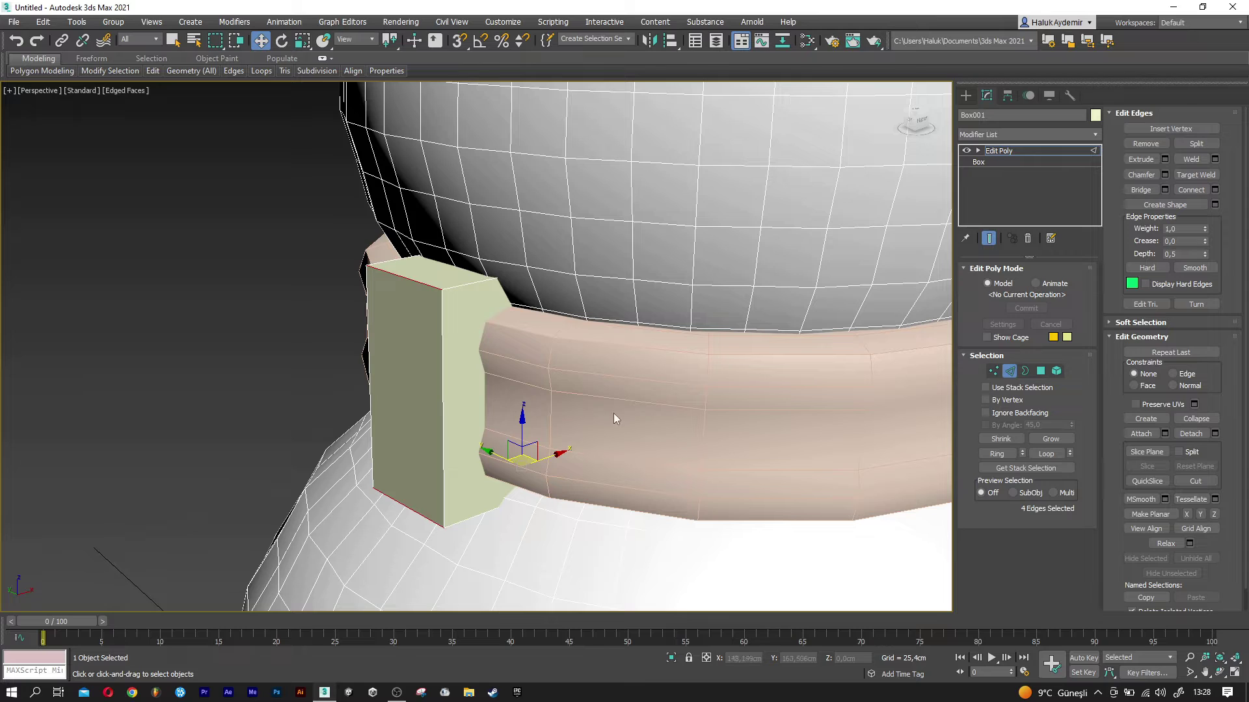
Chamfer the selected corner edges by 3 cm.
{"action": "left_click", "coordinate": [1164, 175]}
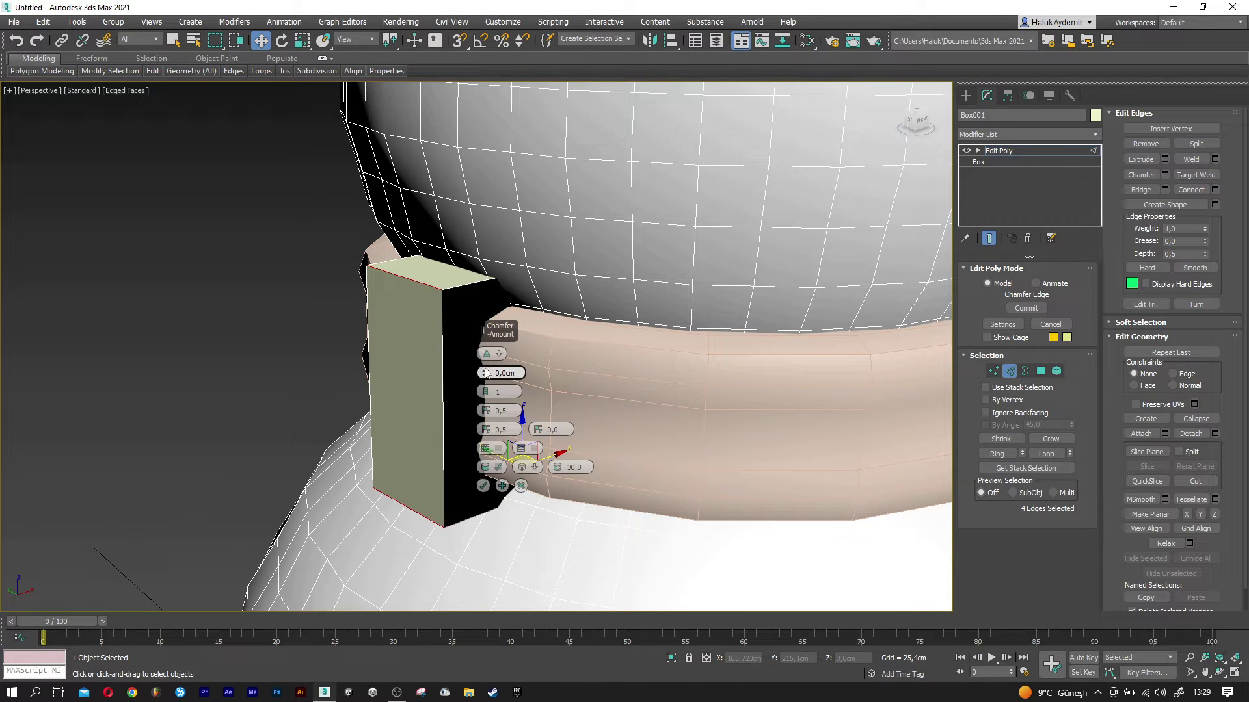
{"action": "left_click_drag", "start_coordinate": [484, 372], "coordinate": [486, 356]}
{"action": "left_click", "coordinate": [509, 374]}
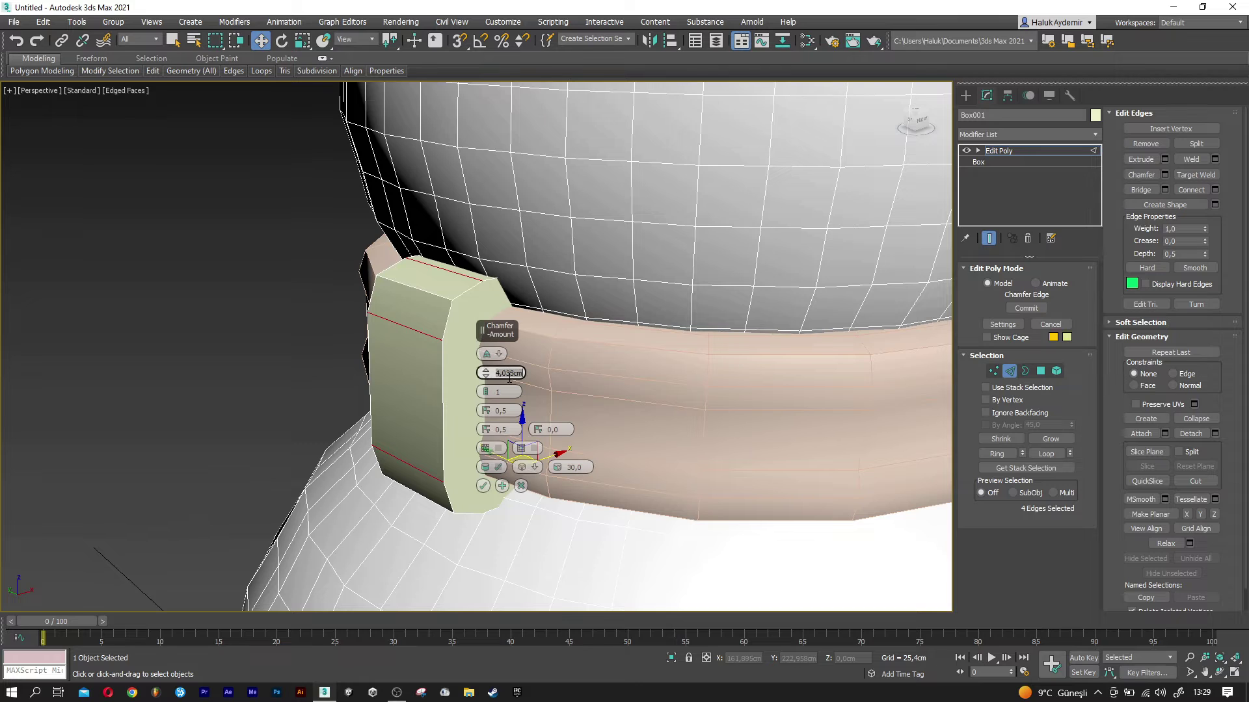
{"action": "type", "text": "3"}
{"action": "key", "text": "Return"}
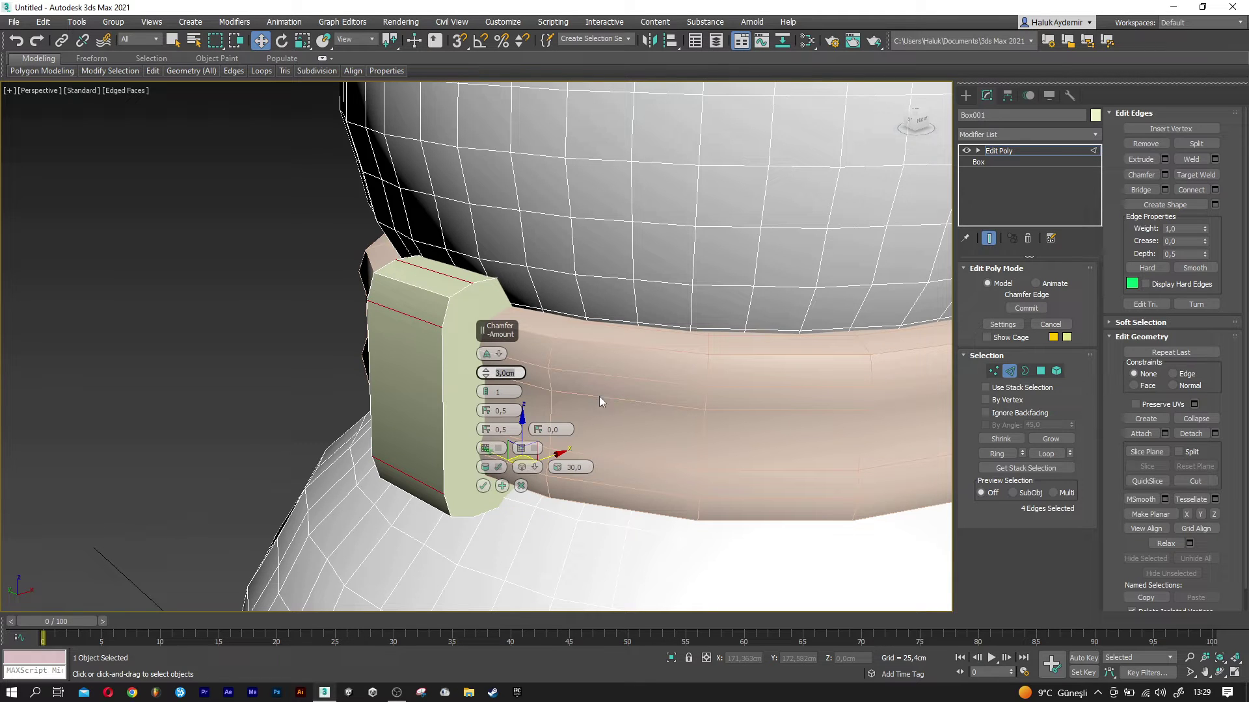
{"action": "left_click", "coordinate": [483, 485]}
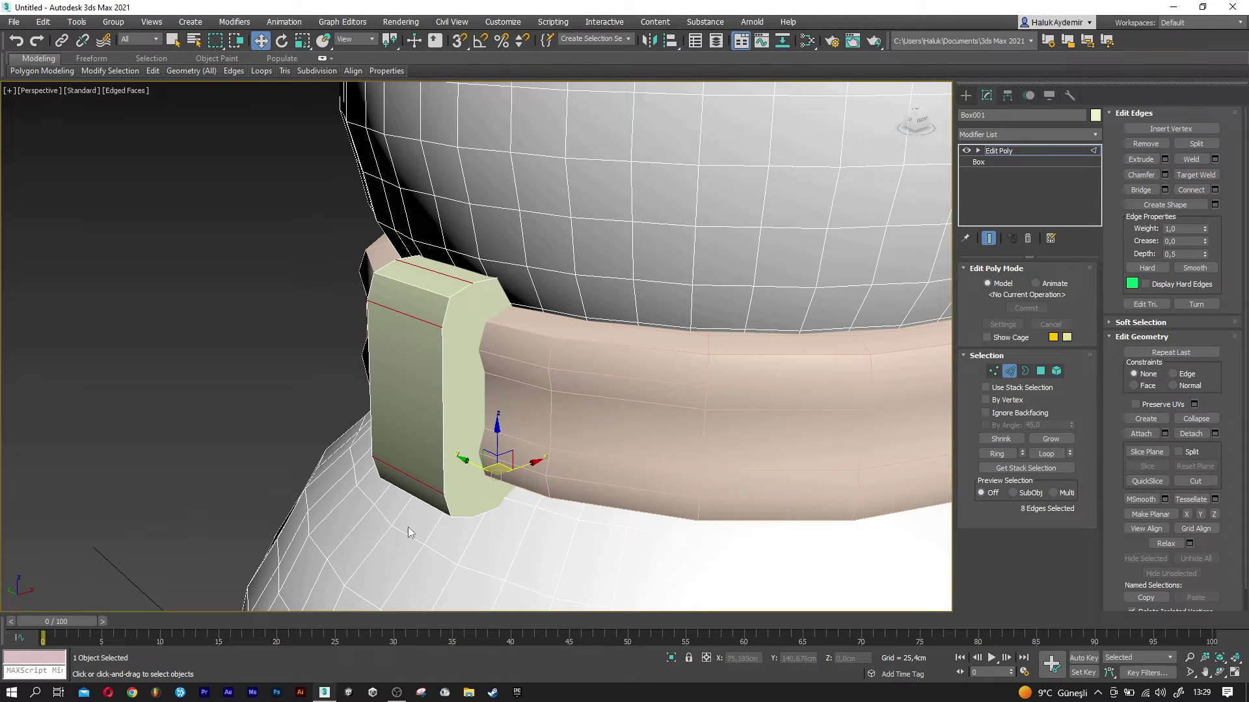
{"action": "left_click_drag", "start_coordinate": [643, 214], "coordinate": [643, 215]}
Select the box's 24 front and back rim edges and chamfer them by 1.25 cm.
{"action": "mouse_move", "coordinate": [537, 310]}
{"action": "middle_mouse_down", "text": "alt"}
{"action": "mouse_move", "coordinate": [603, 306]}
{"action": "mouse_move", "coordinate": [573, 373]}
{"action": "middle_mouse_up", "text": "alt"}
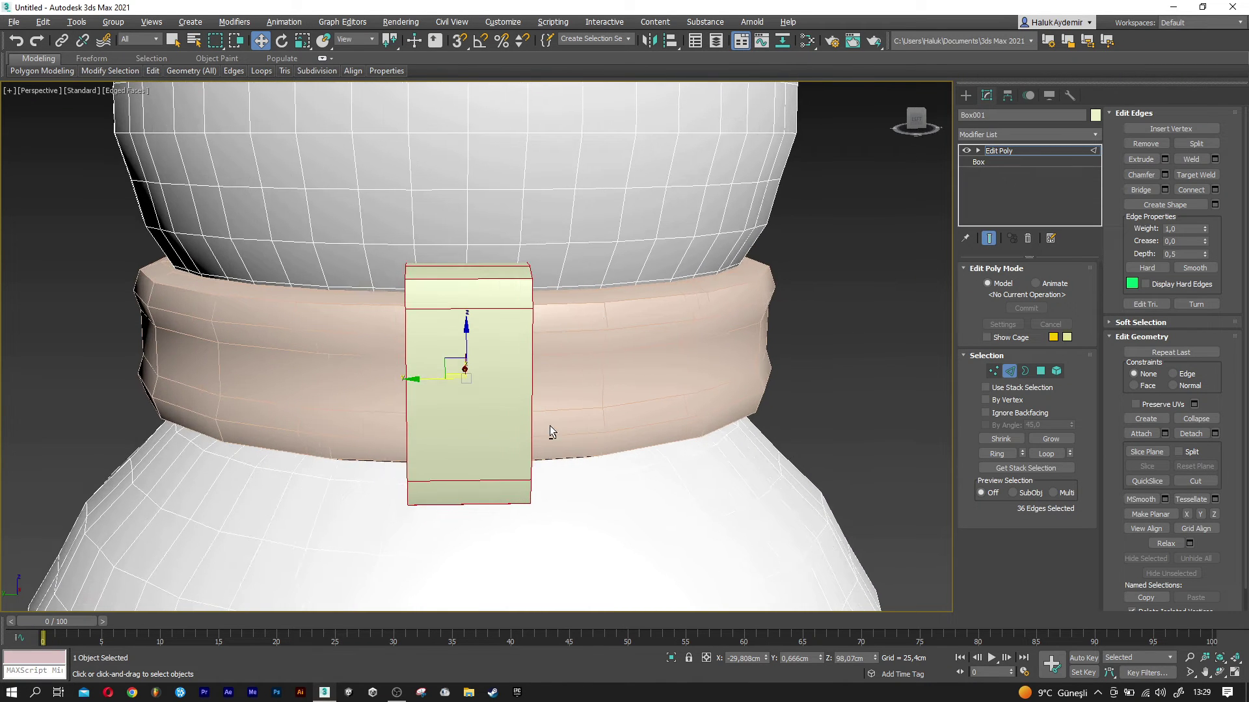
{"action": "left_click_drag", "start_coordinate": [487, 232], "coordinate": [487, 232]}
{"action": "middle_click_drag", "start_coordinate": [579, 340], "coordinate": [522, 352], "text": "alt"}
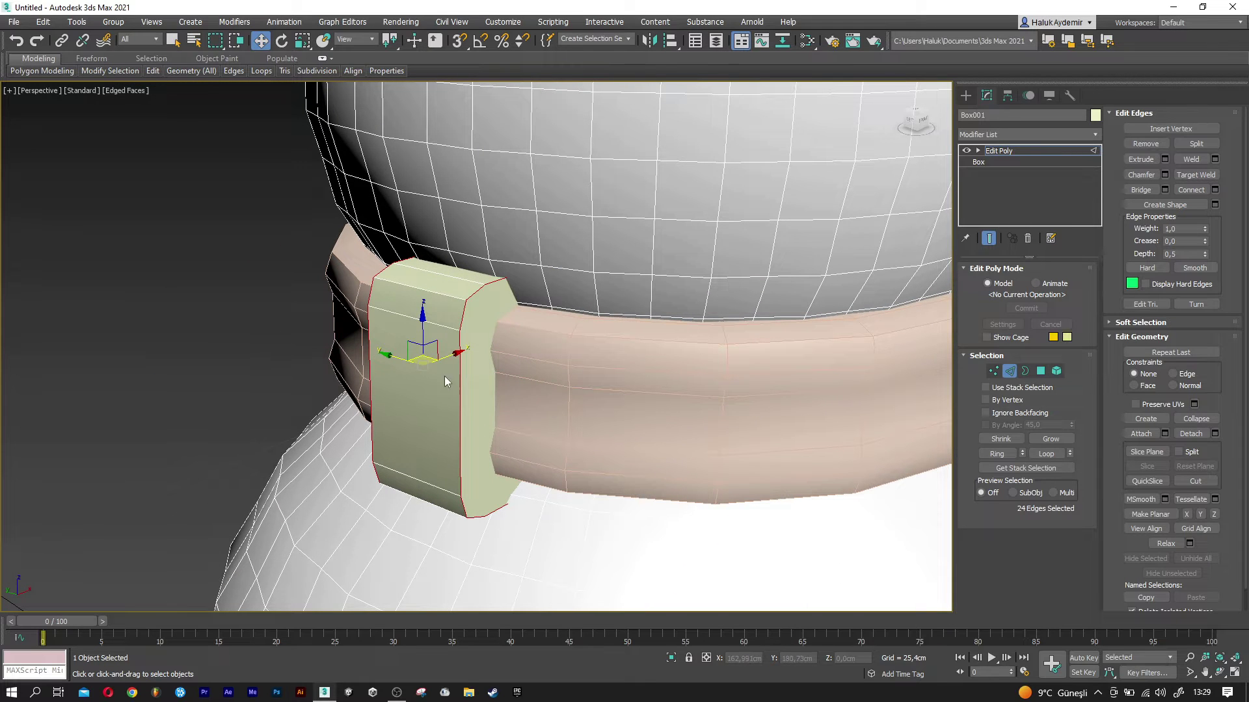
{"action": "left_click", "coordinate": [1165, 175]}
{"action": "double_click", "coordinate": [512, 372]}
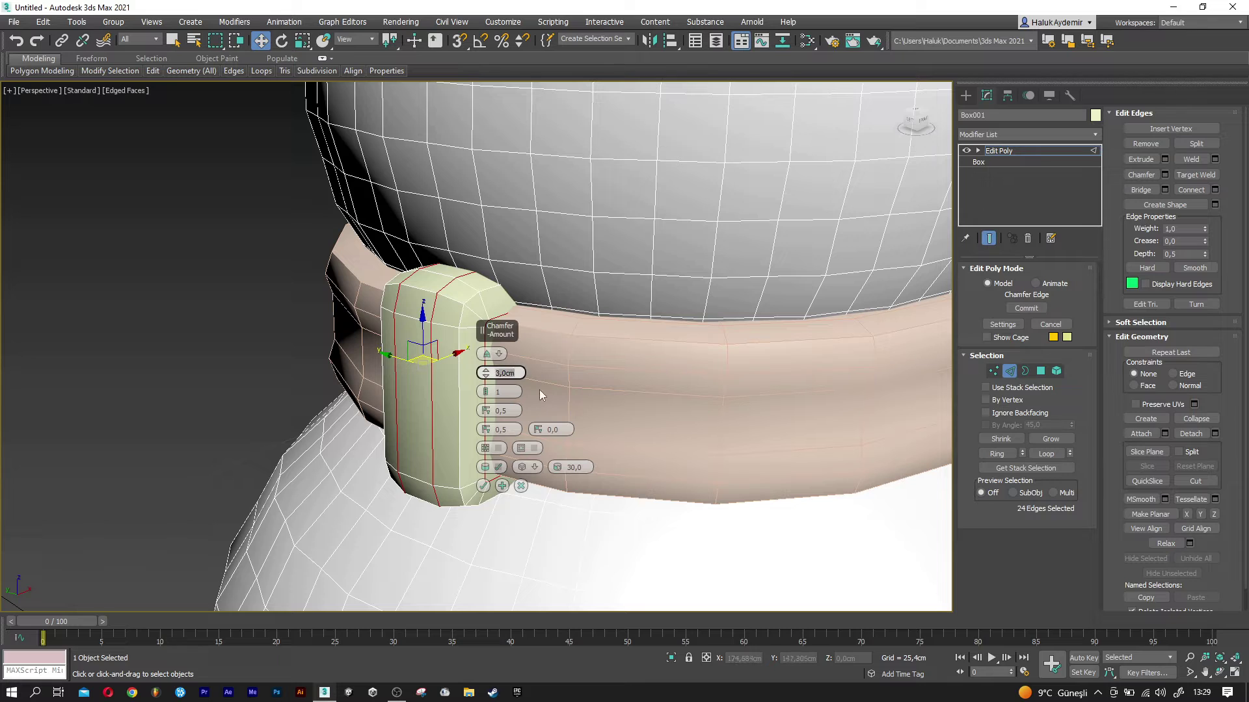
{"action": "type", "text": "1"}
{"action": "key", "text": "Return"}
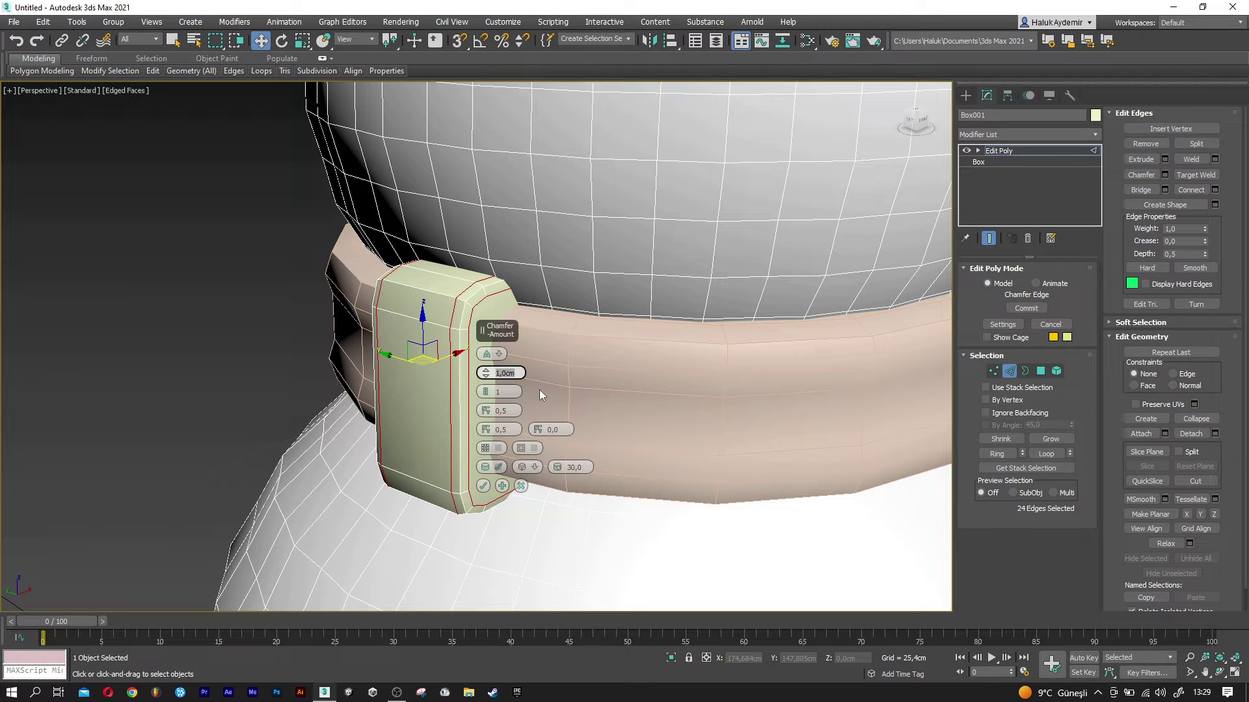
{"action": "type", "text": "25"}
{"action": "key", "text": "Return"}
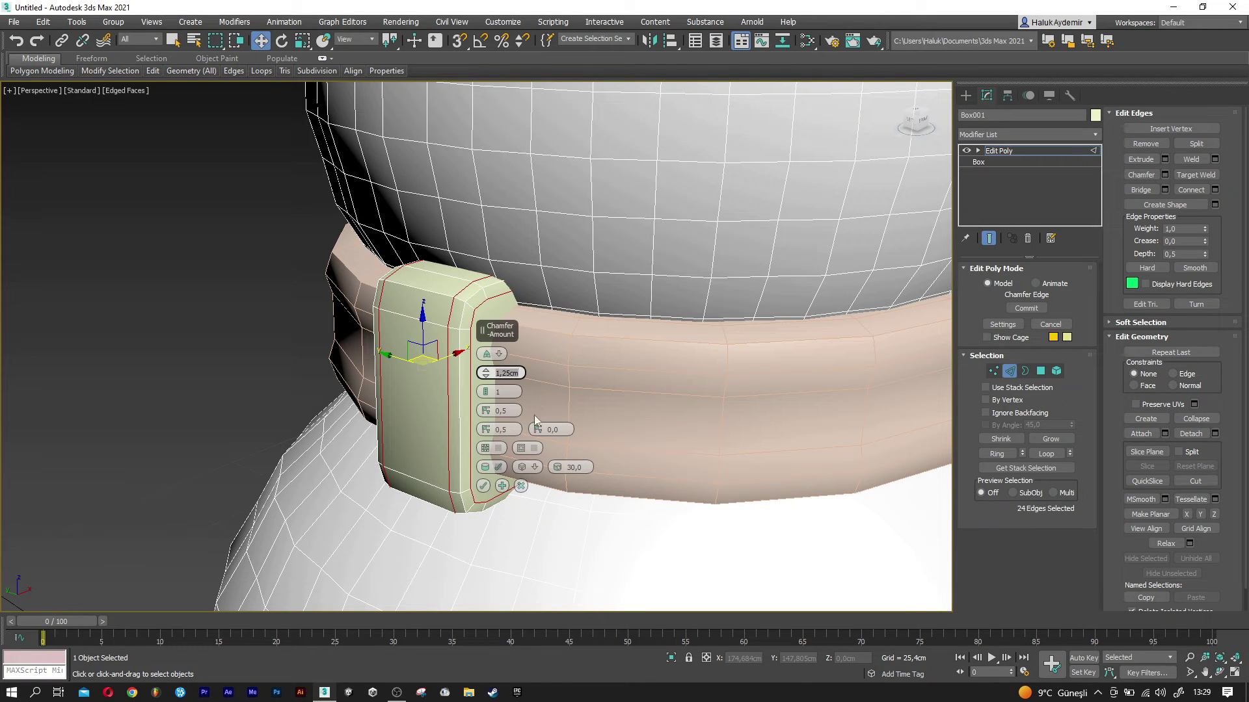
{"action": "left_click", "coordinate": [483, 487]}
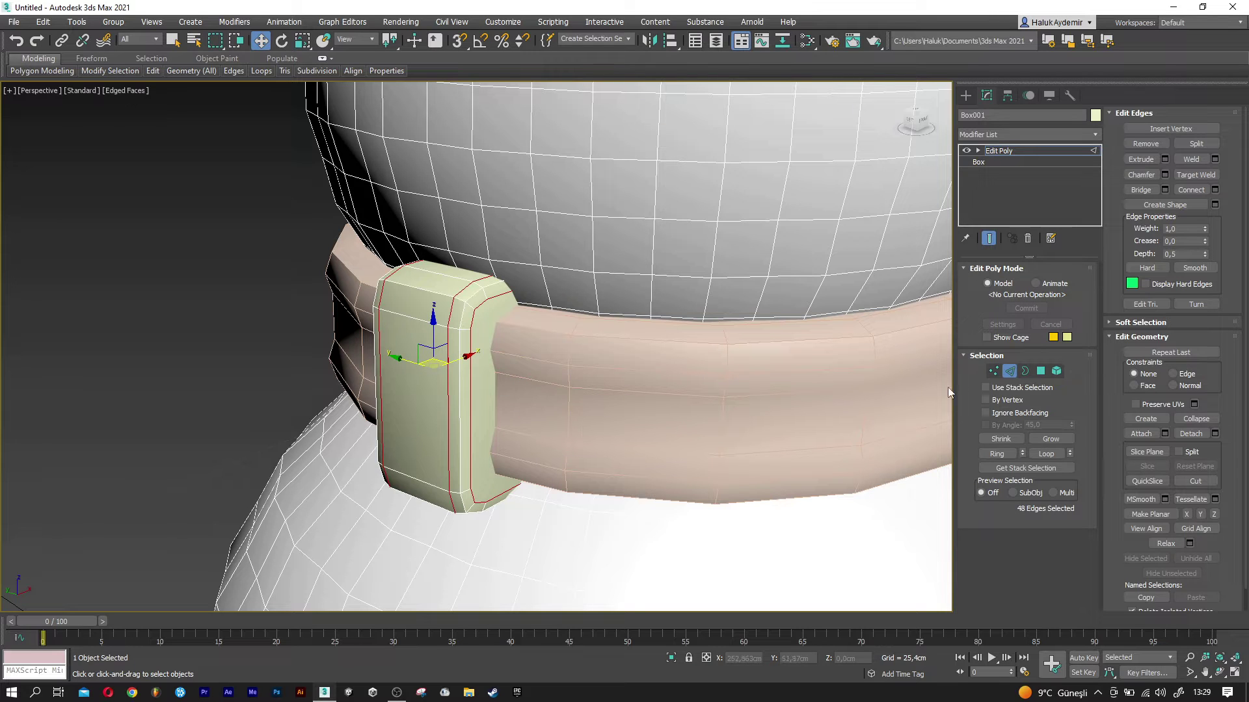
Return to object level and scale the buckle box narrower sideways.
{"action": "left_click", "coordinate": [1009, 372]}
{"action": "key", "text": "F4"}
{"action": "middle_click_drag", "start_coordinate": [455, 339], "coordinate": [416, 364], "text": "alt"}
{"action": "scroll", "coordinate": [364, 403], "scroll_direction": "down", "scroll_amount": 5}
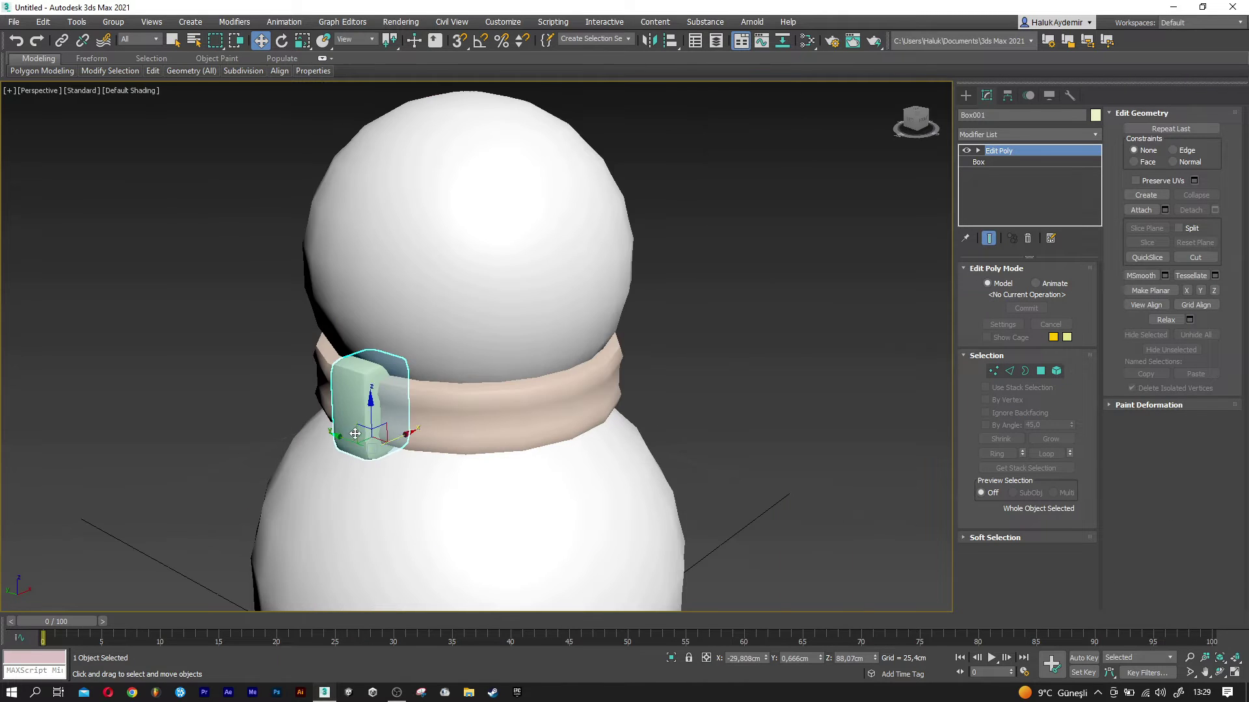
{"action": "mouse_move", "coordinate": [341, 440]}
{"action": "middle_mouse_down", "text": "alt"}
{"action": "mouse_move", "coordinate": [284, 426]}
{"action": "mouse_move", "coordinate": [318, 426]}
{"action": "middle_mouse_up", "text": "alt"}
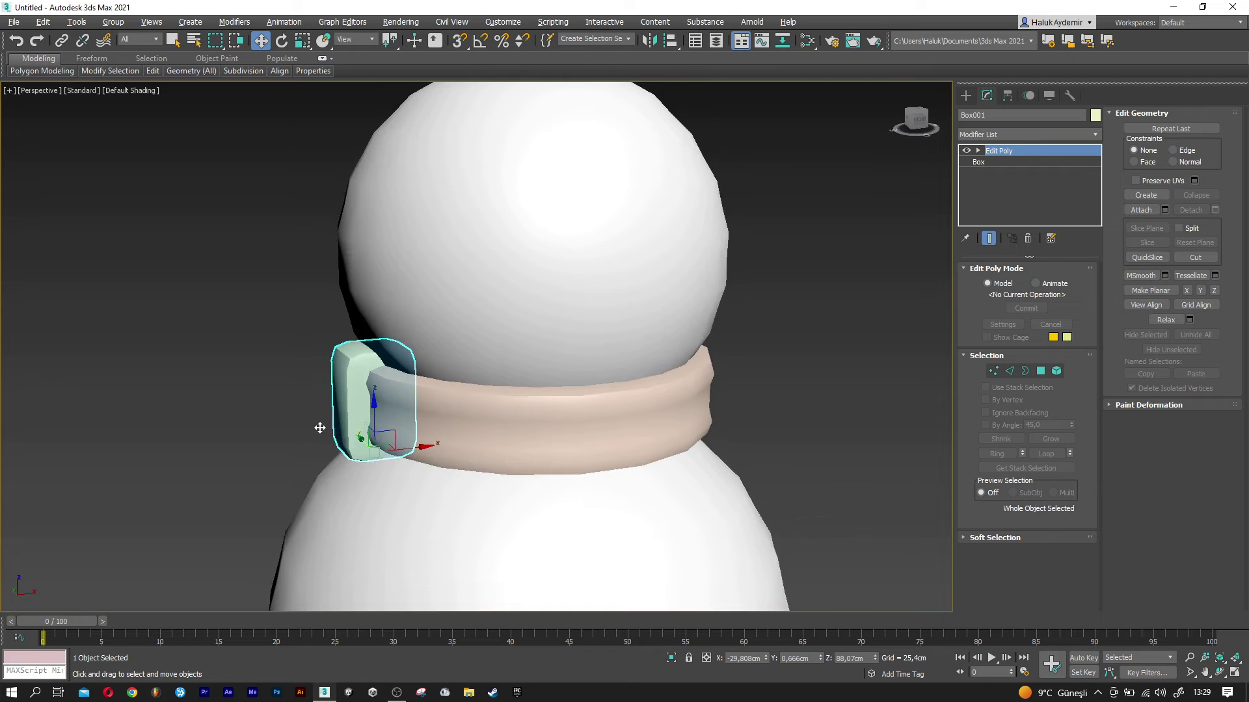
{"action": "scroll", "coordinate": [359, 424], "scroll_direction": "up", "scroll_amount": 2}
{"action": "scroll", "coordinate": [359, 424], "scroll_direction": "up", "scroll_amount": 3}
{"action": "key", "text": "r"}
{"action": "left_click_drag", "start_coordinate": [364, 485], "coordinate": [346, 497]}
Shift-drag a copy of the buckle out beside the original.
{"action": "key", "text": "w"}
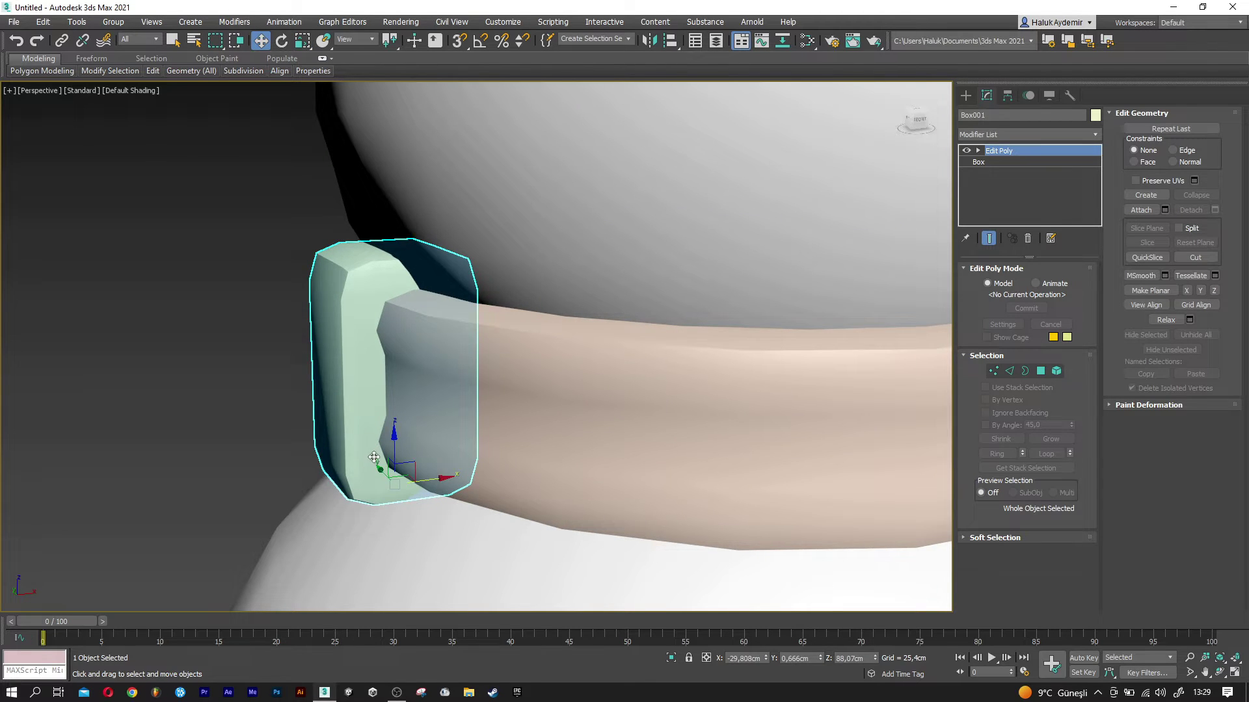
{"action": "scroll", "coordinate": [387, 456], "scroll_direction": "down", "scroll_amount": 5}
{"action": "mouse_move", "coordinate": [387, 456]}
{"action": "middle_mouse_down", "text": "alt"}
{"action": "mouse_move", "coordinate": [554, 454]}
{"action": "mouse_move", "coordinate": [470, 463]}
{"action": "mouse_move", "coordinate": [519, 462]}
{"action": "middle_mouse_up", "text": "alt"}
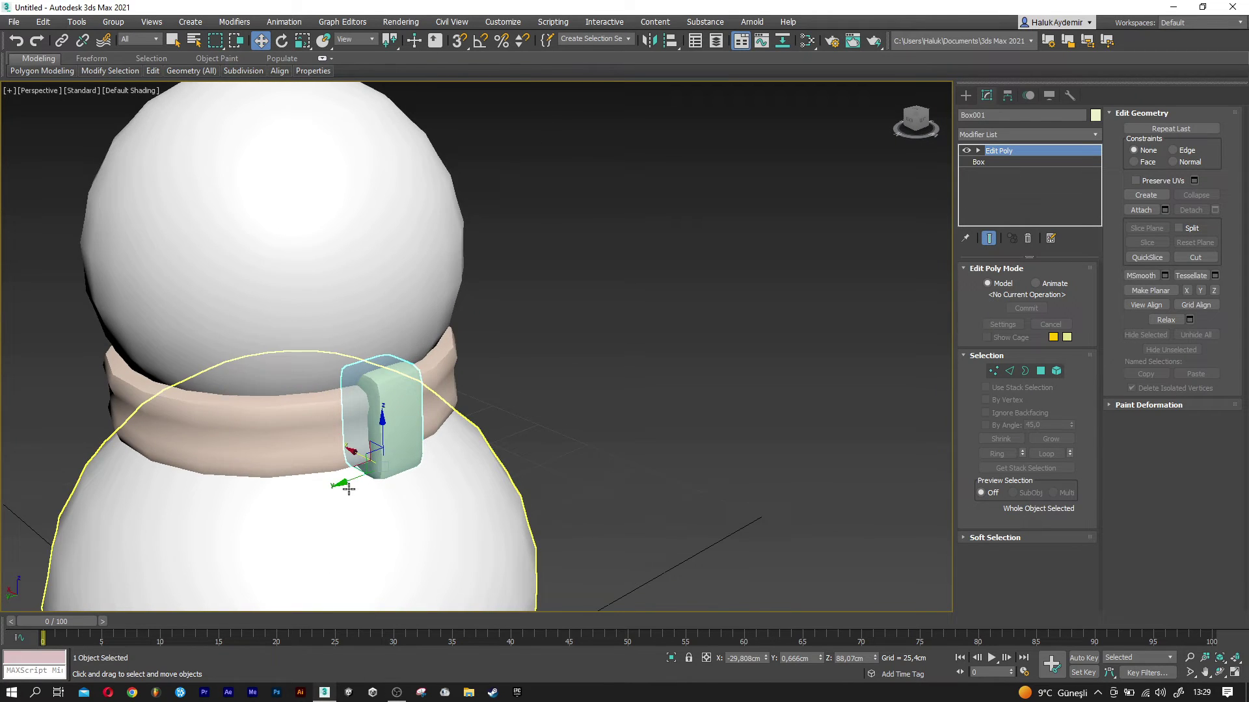
{"action": "scroll", "coordinate": [358, 473], "scroll_direction": "up", "scroll_amount": 3}
{"action": "middle_click_drag", "start_coordinate": [358, 473], "coordinate": [440, 468], "text": "alt"}
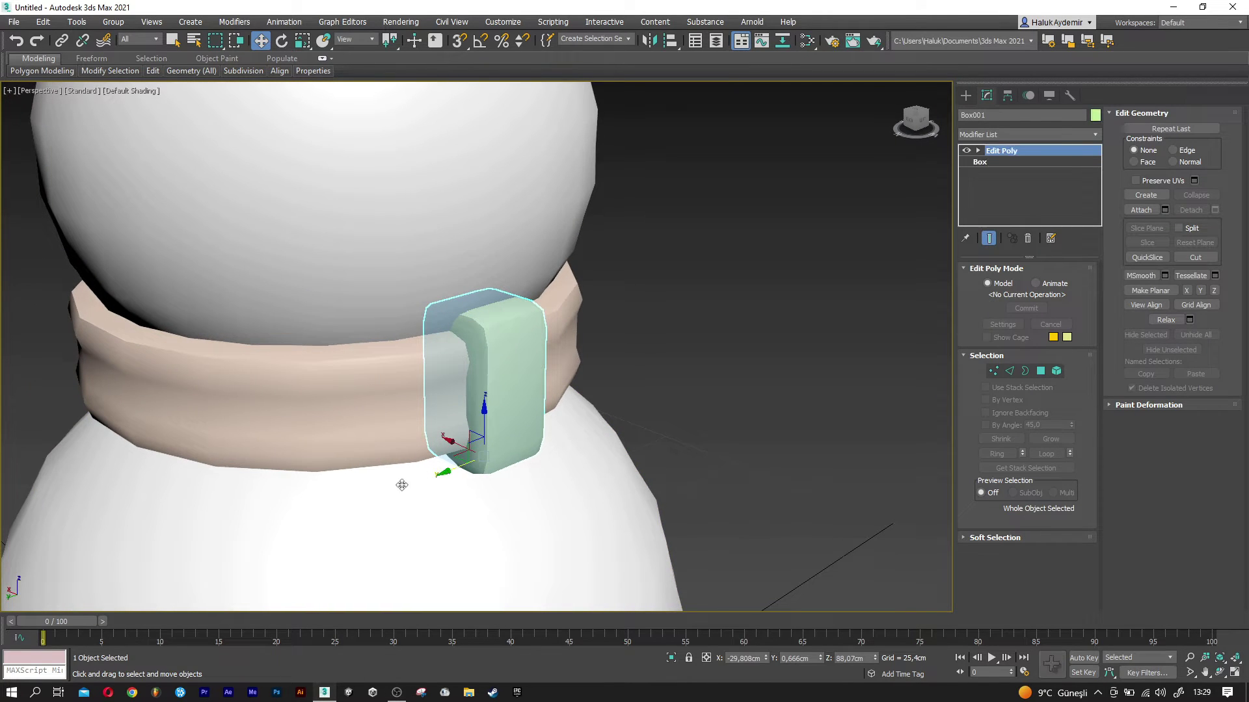
{"action": "left_click_drag", "start_coordinate": [405, 483], "coordinate": [346, 502], "text": "shift"}
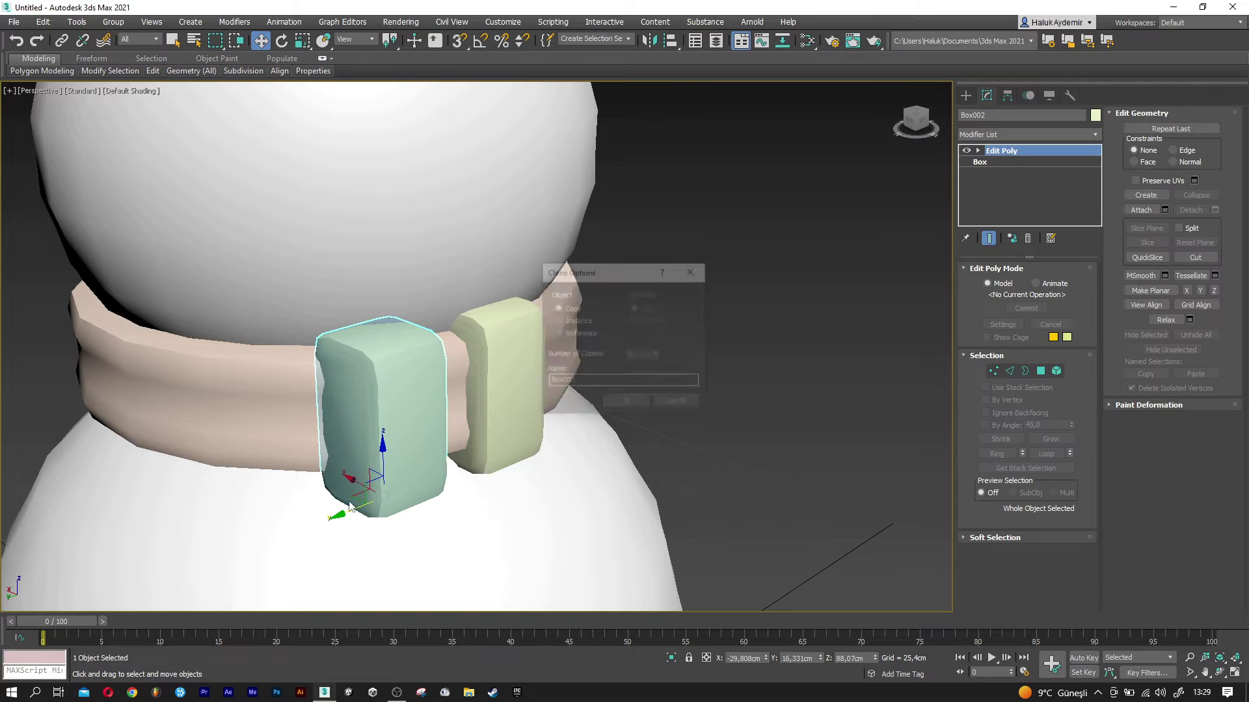
Keep the copy as an independent object and delete its Edit Poly modifier.
{"action": "left_click", "coordinate": [625, 403]}
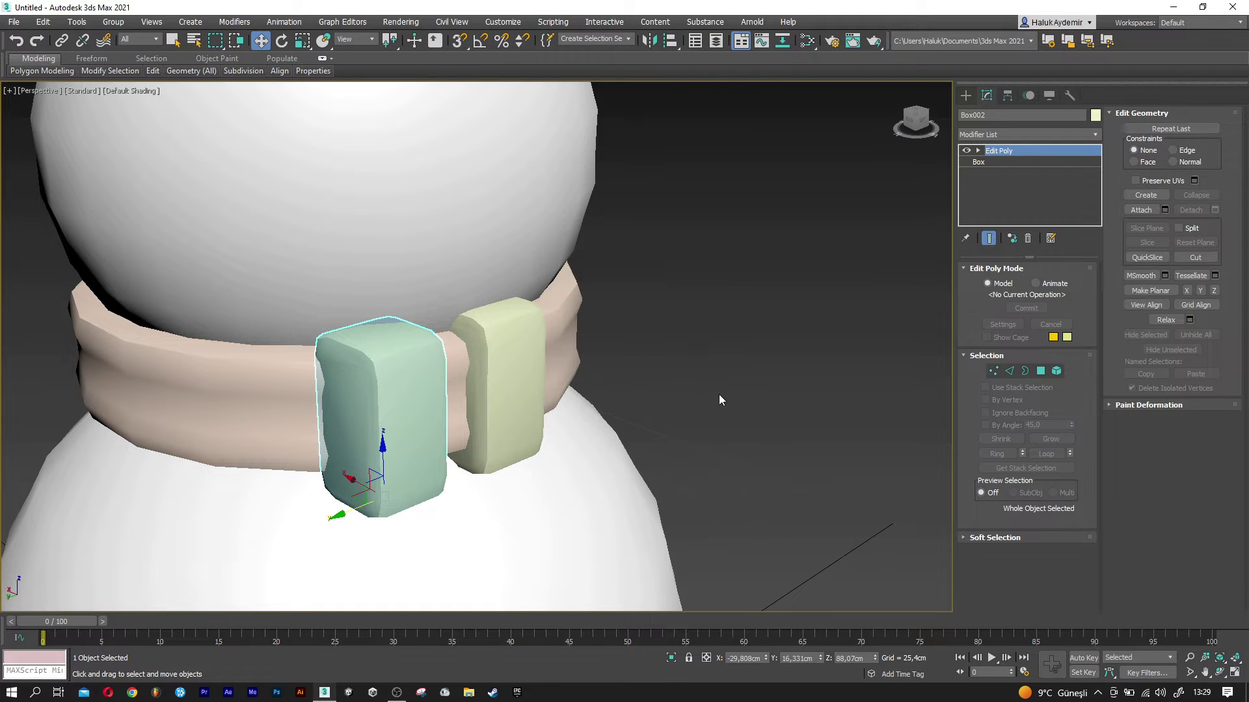
{"action": "right_click", "coordinate": [1014, 151]}
{"action": "left_click", "coordinate": [1030, 172]}
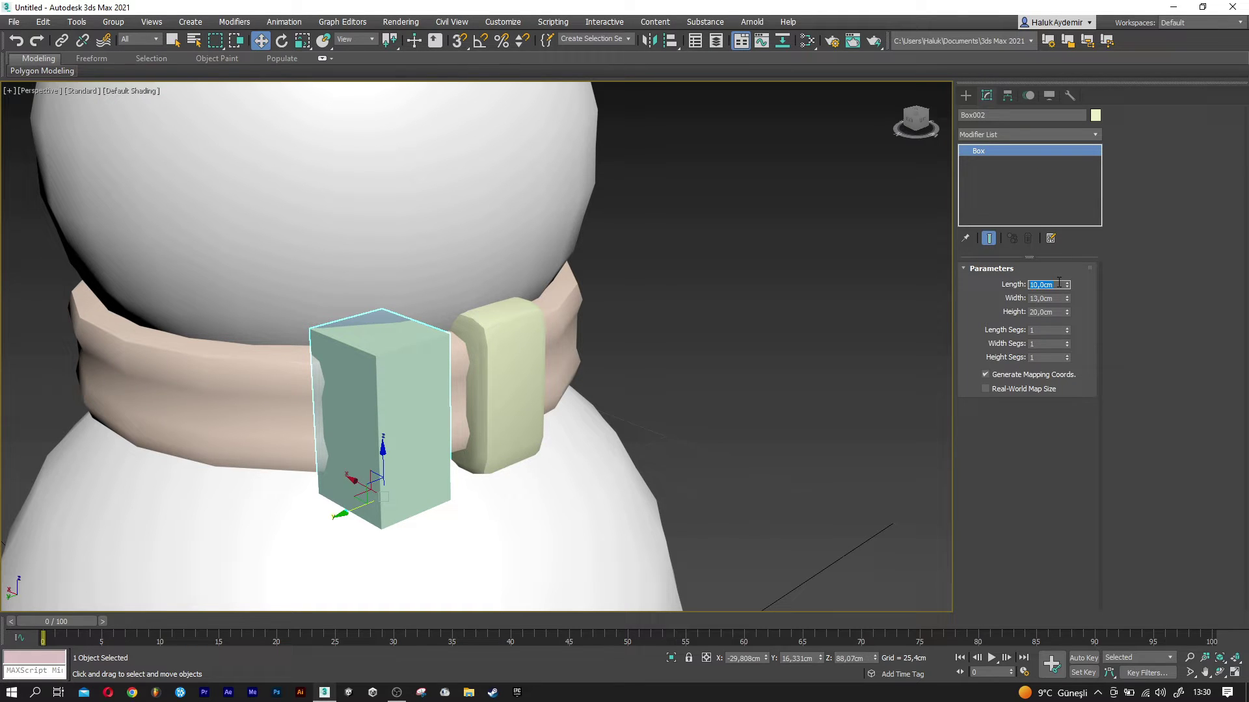
Set the copy's box parameters to Length 35, Width 4 and Height 15 cm.
{"action": "key", "text": "Tab"}
{"action": "type", "text": "4"}
{"action": "key", "text": "Tab"}
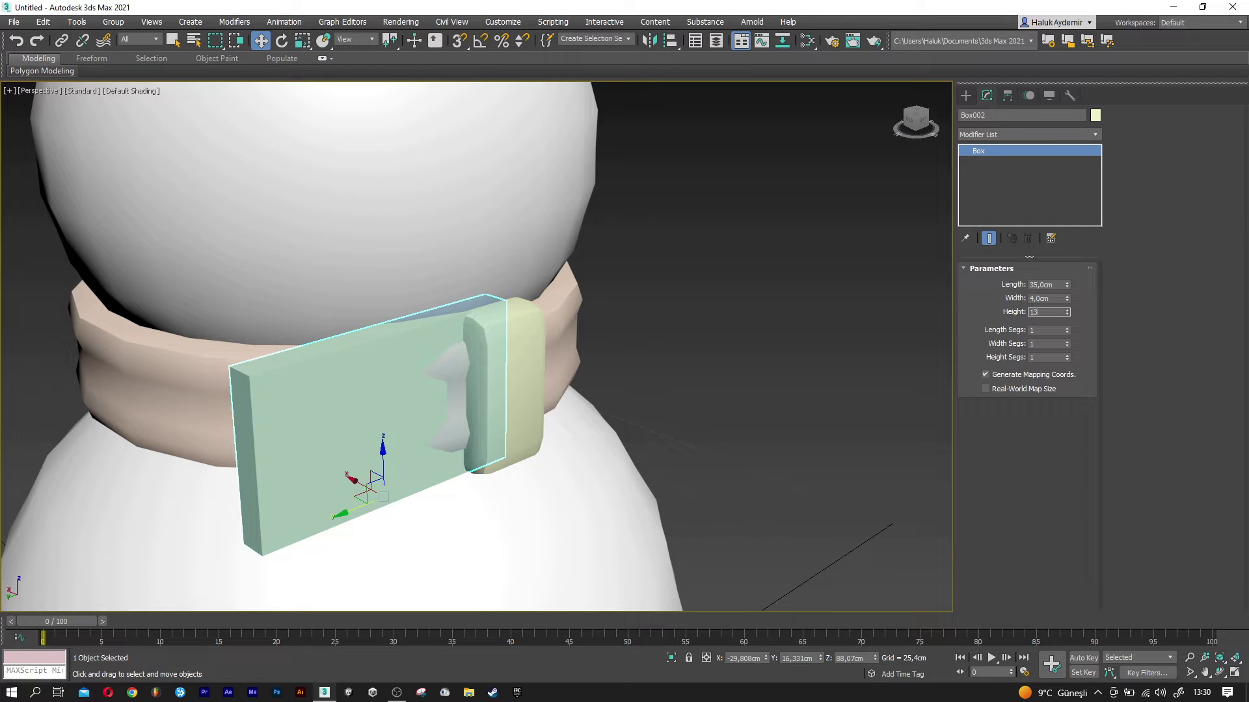
{"action": "key", "text": "Return"}
{"action": "middle_click_drag", "start_coordinate": [531, 360], "coordinate": [514, 365], "text": "alt"}
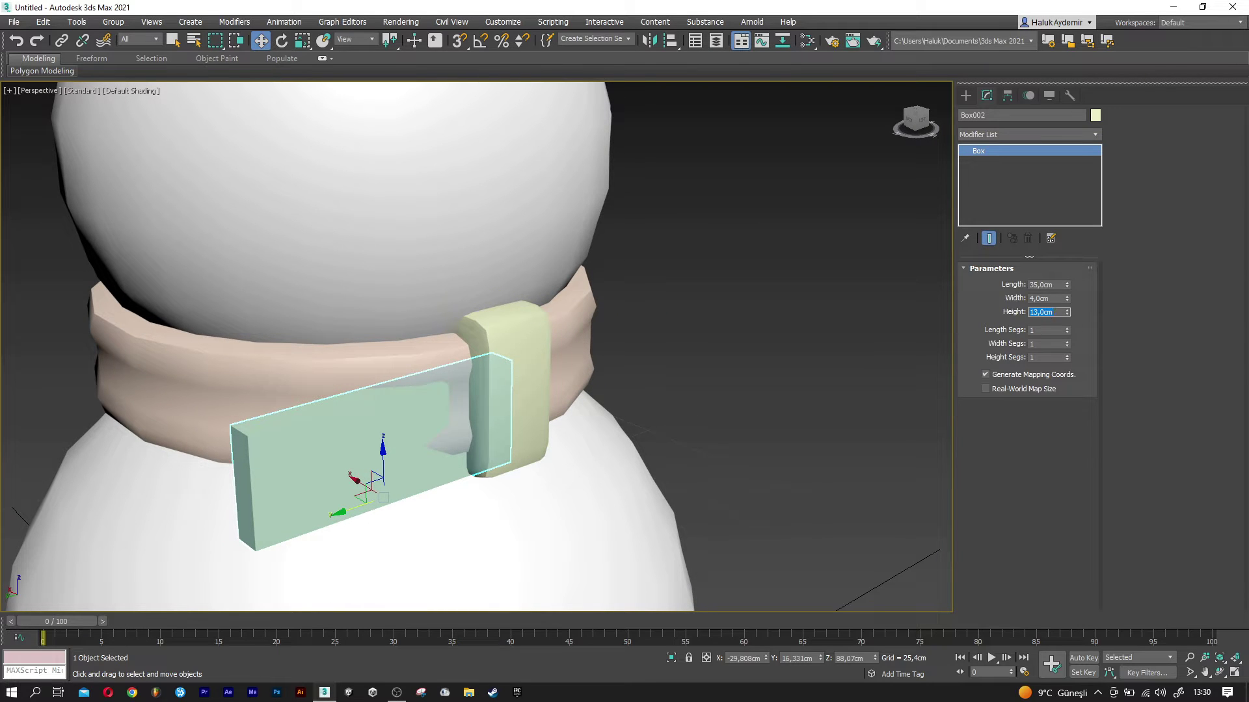
{"action": "type", "text": "15"}
{"action": "key", "text": "Return"}
{"action": "middle_click_drag", "start_coordinate": [624, 364], "coordinate": [636, 368], "text": "alt"}
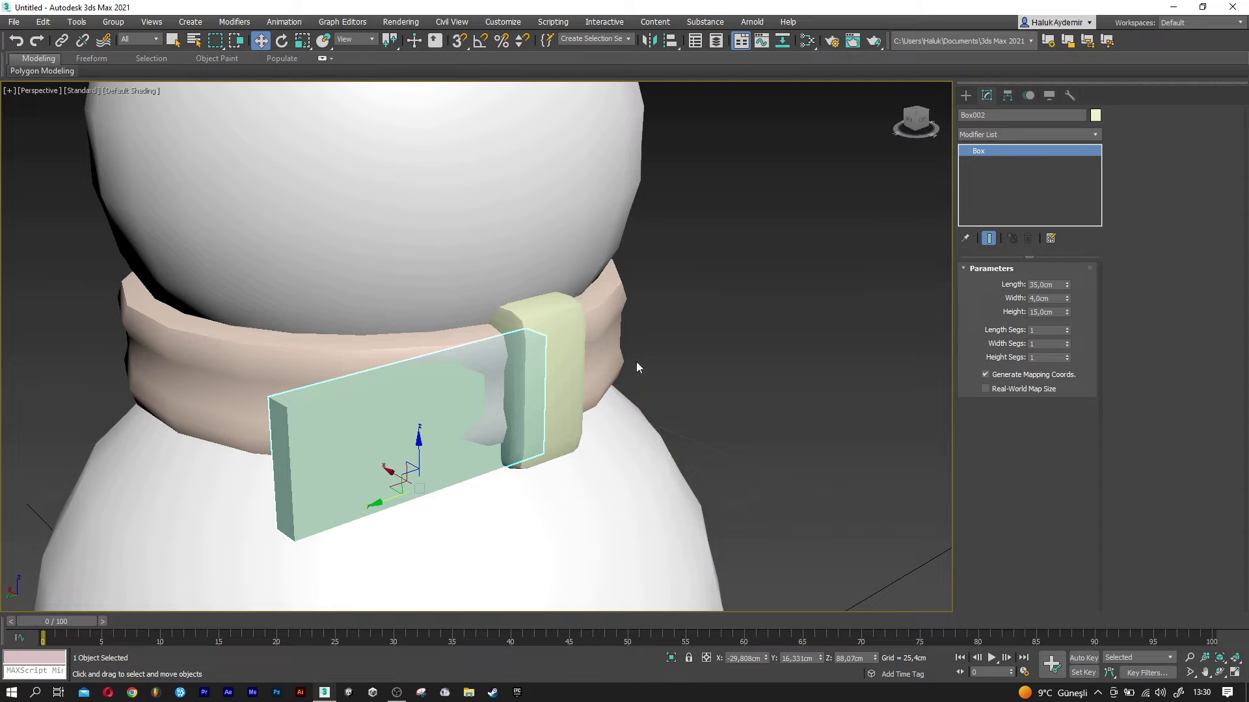
Align Box002's centre to the buckle's centre on X, Y and Z.
{"action": "left_click", "coordinate": [670, 40]}
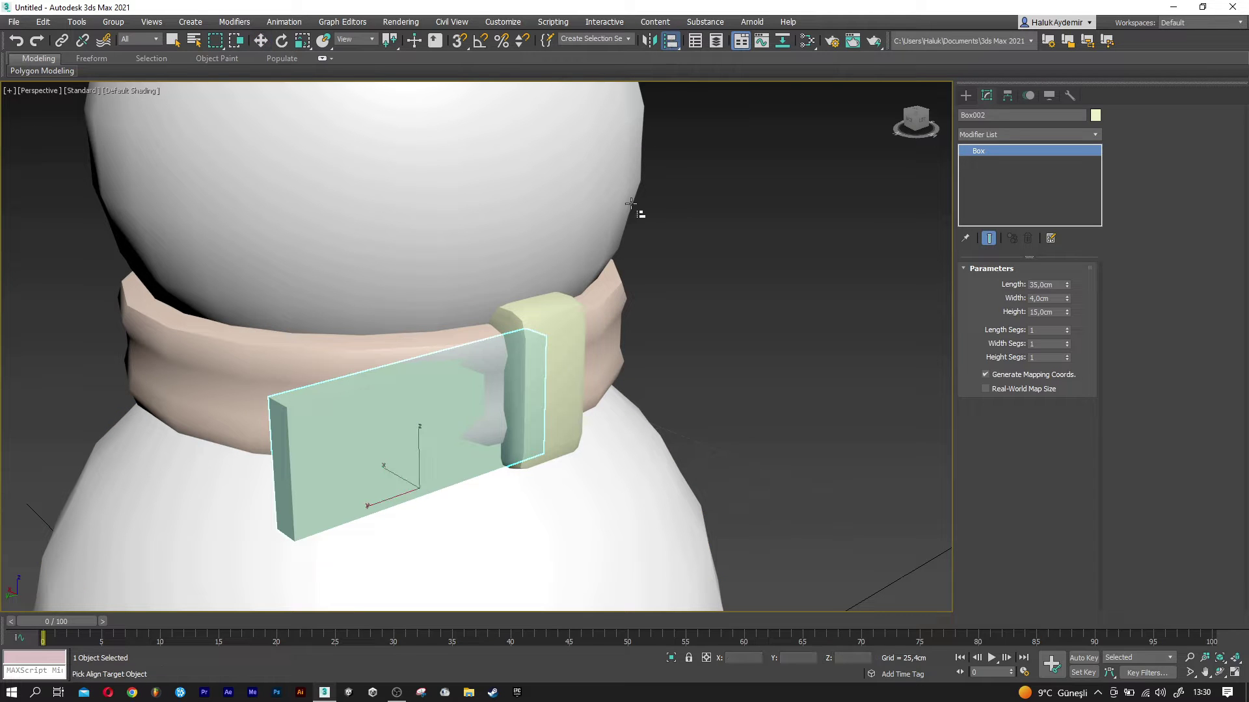
{"action": "left_click", "coordinate": [561, 347]}
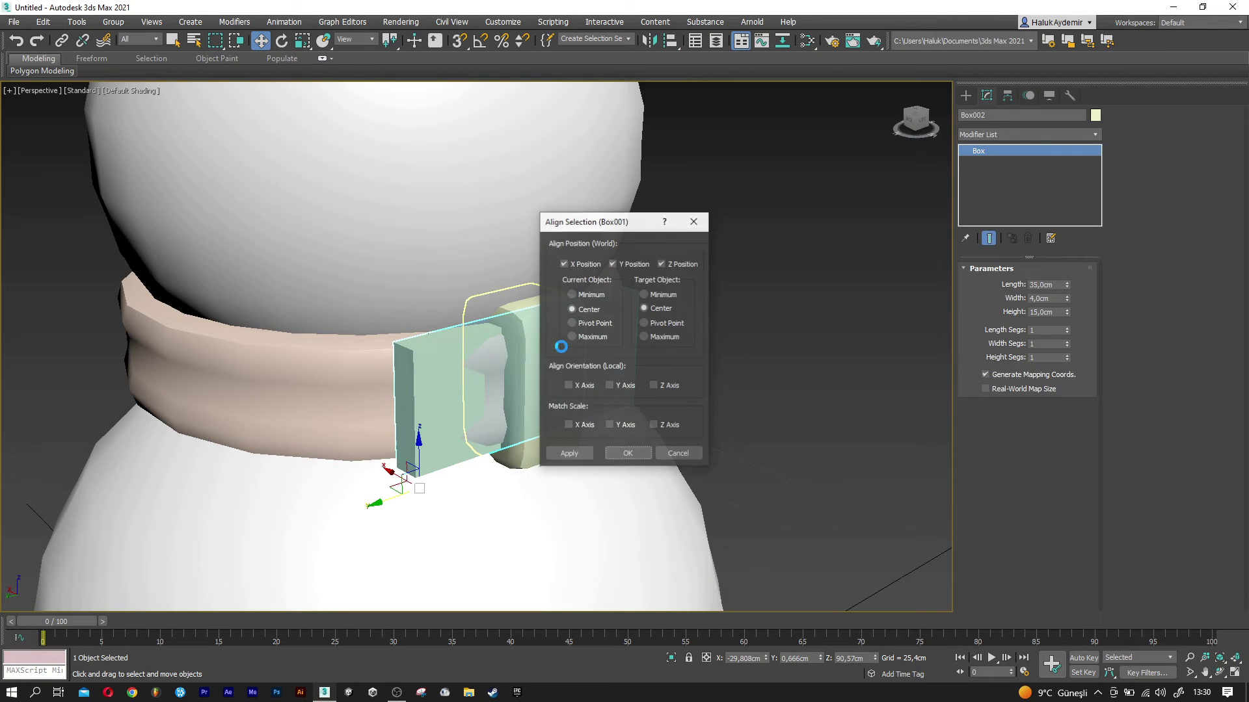
{"action": "left_click", "coordinate": [628, 453]}
Slide the strip along Y and X so it extends from one side of the buckle.
{"action": "scroll", "coordinate": [486, 446], "scroll_direction": "up", "scroll_amount": 2}
{"action": "scroll", "coordinate": [486, 446], "scroll_direction": "up", "scroll_amount": 2}
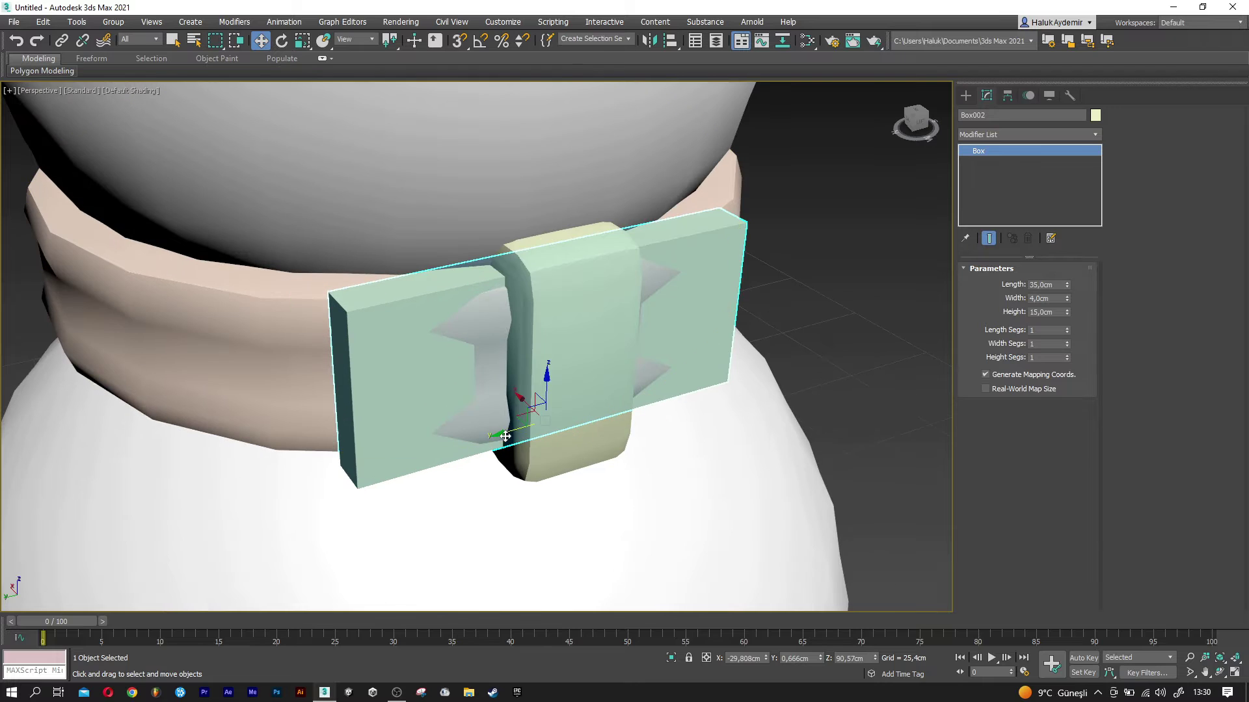
{"action": "left_click_drag", "start_coordinate": [486, 446], "coordinate": [294, 483]}
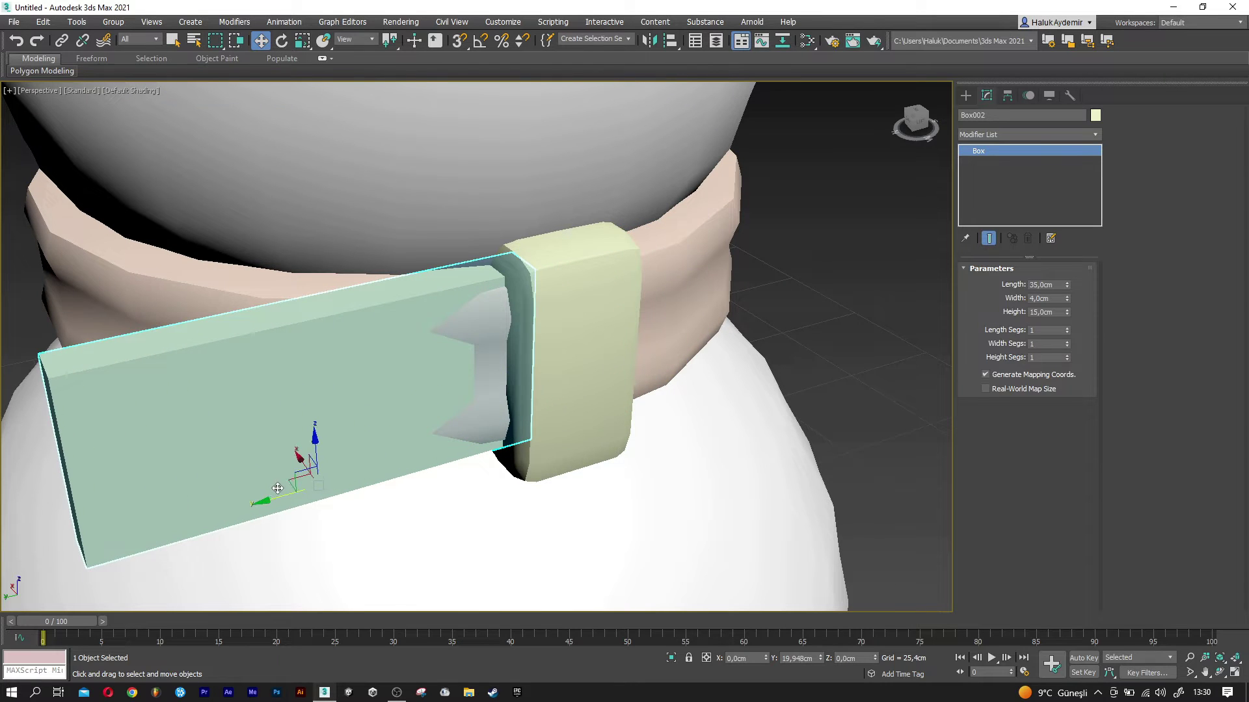
{"action": "middle_click_drag", "start_coordinate": [294, 483], "coordinate": [286, 471], "text": "alt"}
{"action": "left_click_drag", "start_coordinate": [285, 471], "coordinate": [308, 482]}
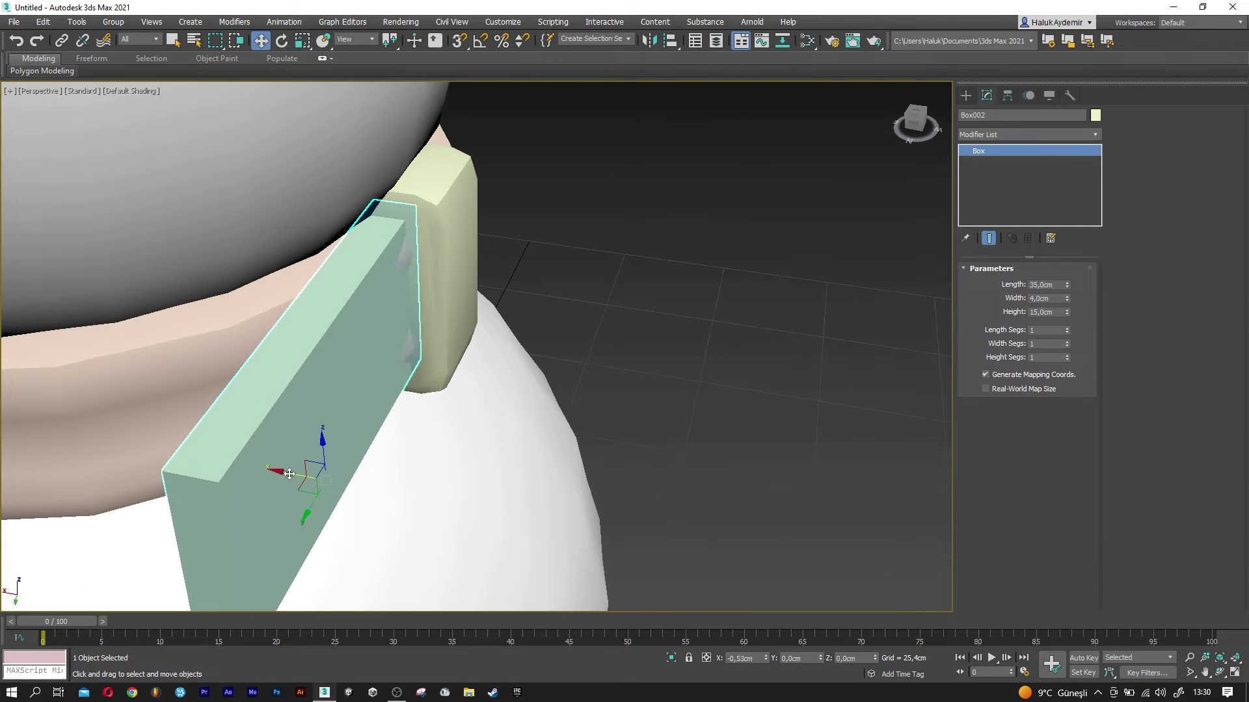
{"action": "mouse_move", "coordinate": [309, 482]}
{"action": "middle_mouse_down", "text": "alt"}
{"action": "mouse_move", "coordinate": [270, 474]}
{"action": "mouse_move", "coordinate": [288, 452]}
{"action": "mouse_move", "coordinate": [393, 426]}
{"action": "mouse_move", "coordinate": [644, 408]}
{"action": "middle_mouse_up", "text": "alt"}
Give the strip 3 length segments and add a Bend modifier on the Y axis.
{"action": "key", "text": "F4"}
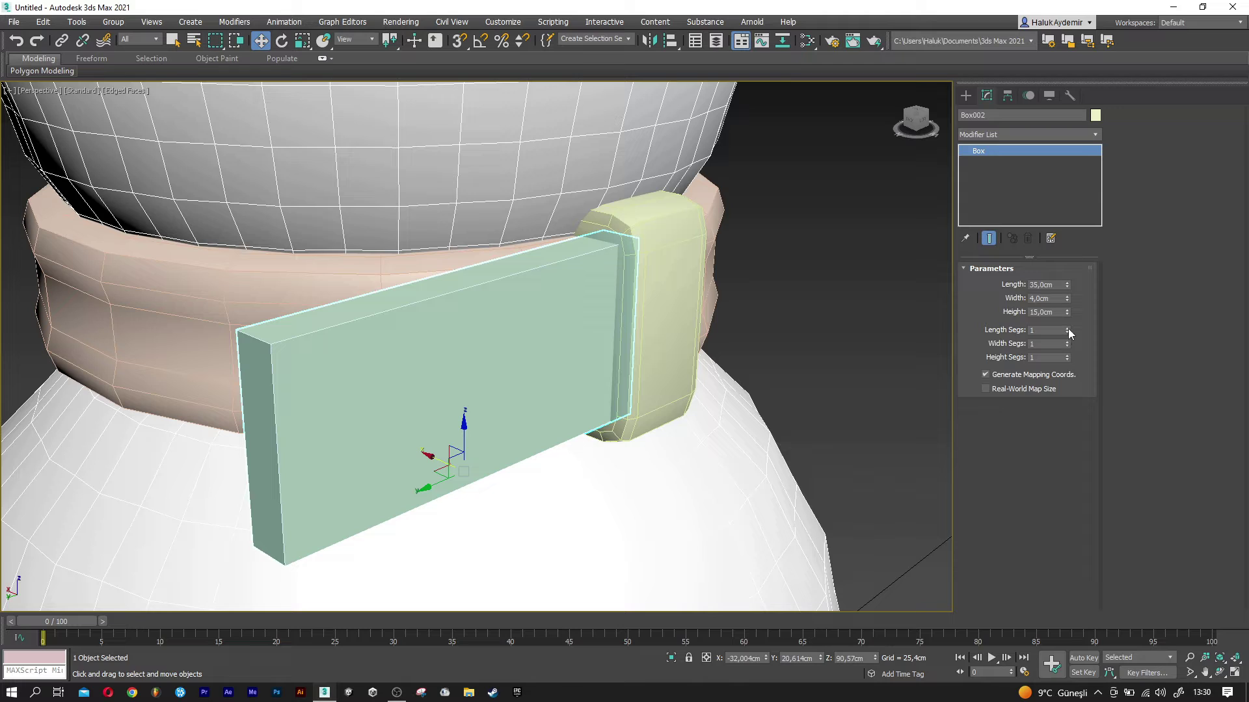
{"action": "left_click", "coordinate": [1067, 328]}
{"action": "left_click", "coordinate": [1003, 131]}
{"action": "key", "text": "b"}
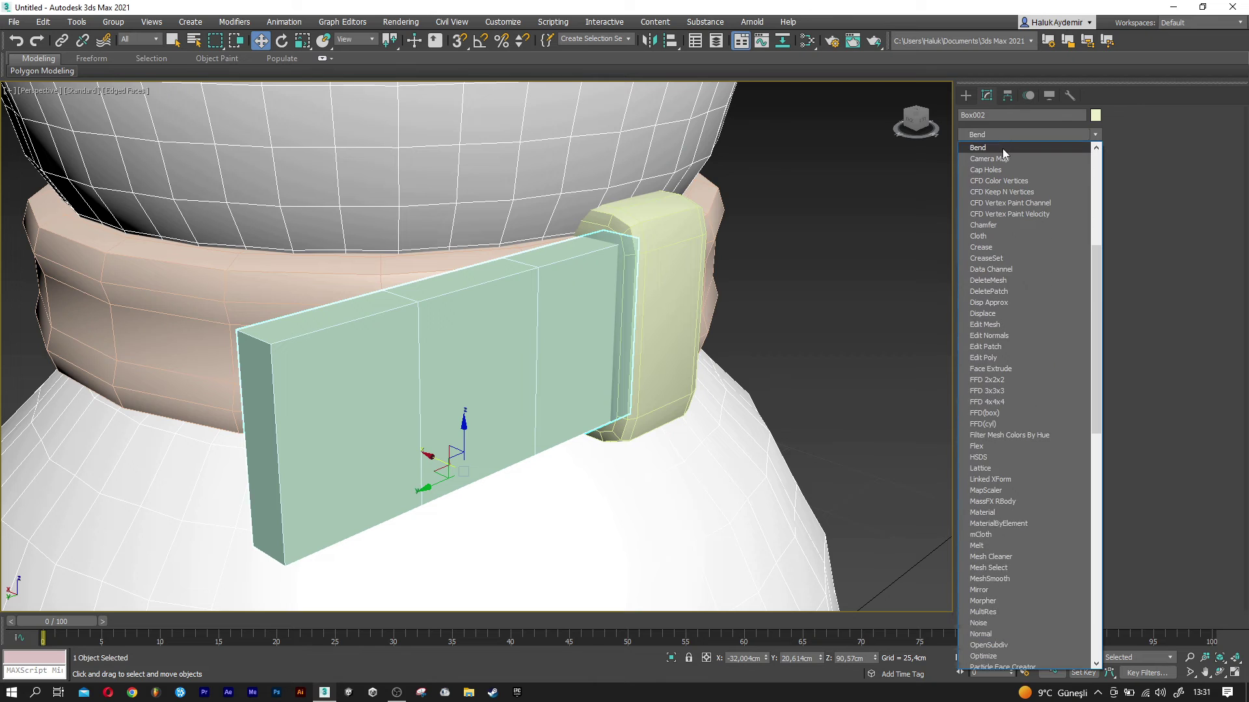
{"action": "left_click", "coordinate": [1003, 150]}
{"action": "mouse_move", "coordinate": [1064, 291]}
{"action": "left_mouse_down"}
{"action": "mouse_move", "coordinate": [1056, 236]}
{"action": "mouse_move", "coordinate": [1059, 280]}
{"action": "left_mouse_up"}
{"action": "left_click", "coordinate": [1027, 342]}
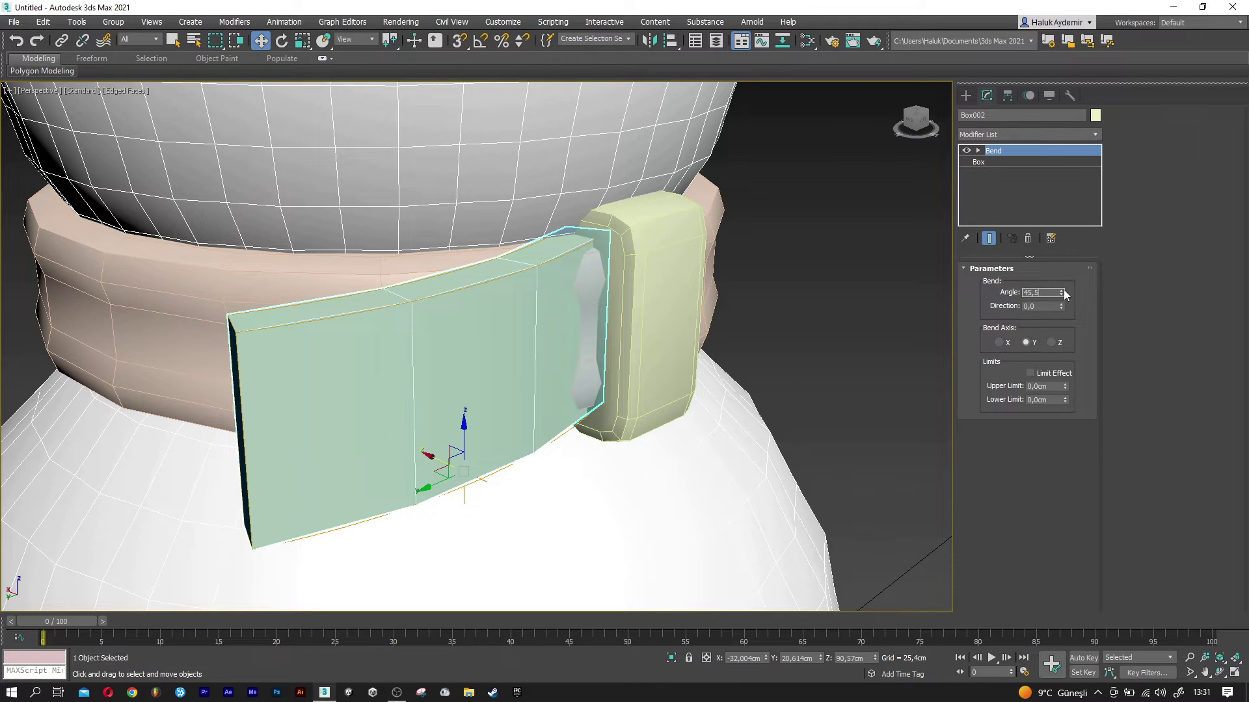
Set the bend angle to 75.5 and the bend direction to 180.
{"action": "left_click_drag", "start_coordinate": [1062, 293], "coordinate": [1060, 257]}
{"action": "left_click_drag", "start_coordinate": [1061, 307], "coordinate": [1030, 80]}
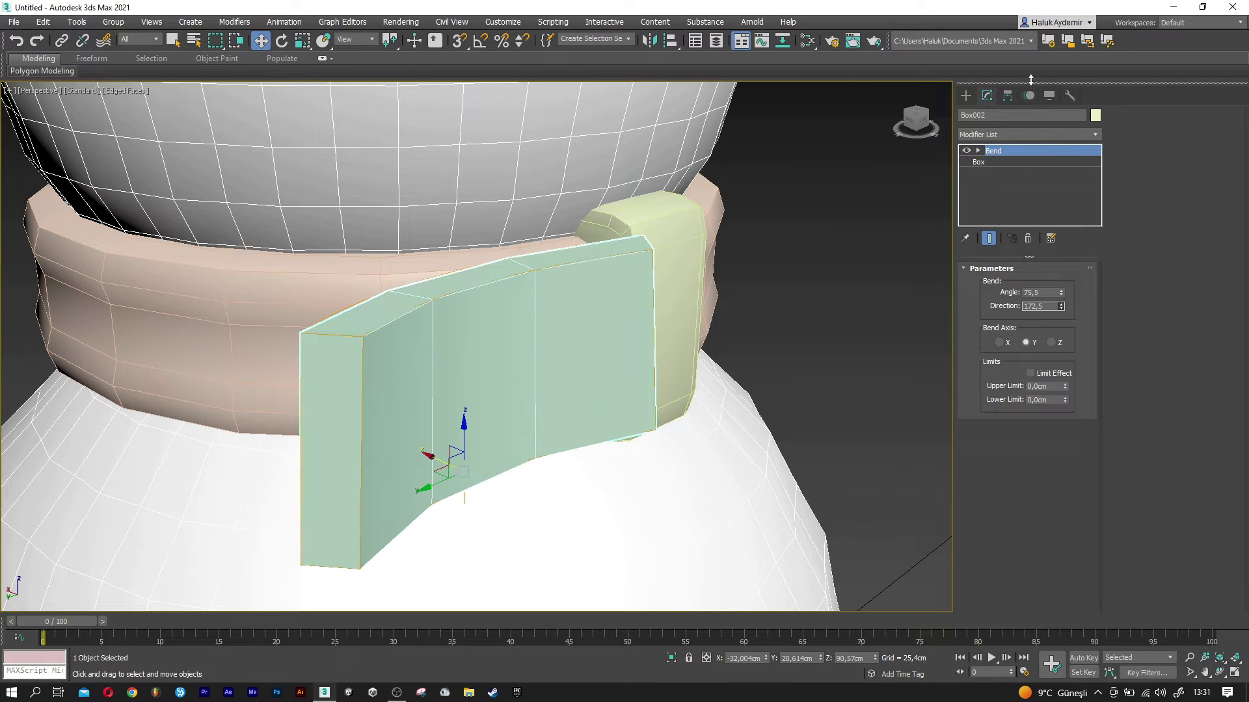
{"action": "mouse_move", "coordinate": [723, 302]}
{"action": "middle_mouse_down", "text": "alt"}
{"action": "mouse_move", "coordinate": [785, 306]}
{"action": "mouse_move", "coordinate": [759, 306]}
{"action": "middle_mouse_up", "text": "alt"}
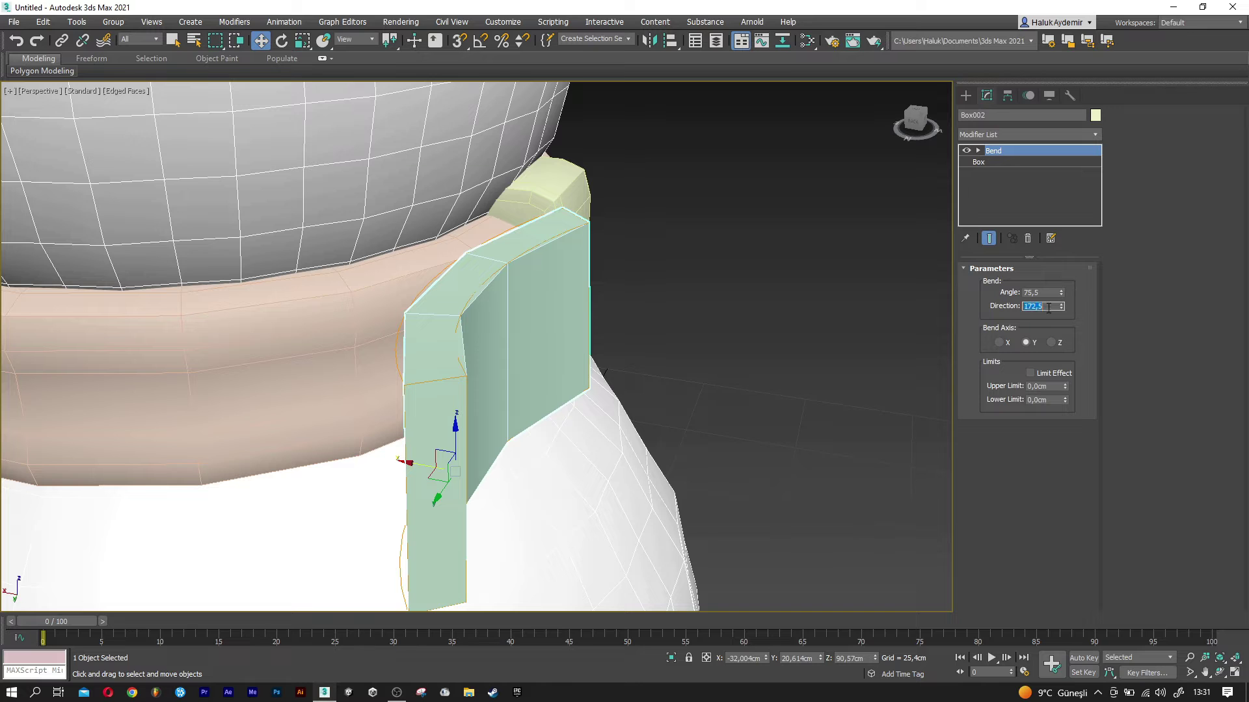
{"action": "type", "text": "200"}
{"action": "key", "text": "Return"}
{"action": "middle_click_drag", "start_coordinate": [718, 330], "coordinate": [731, 302], "text": "alt"}
{"action": "left_click_drag", "start_coordinate": [1061, 309], "coordinate": [1063, 320]}
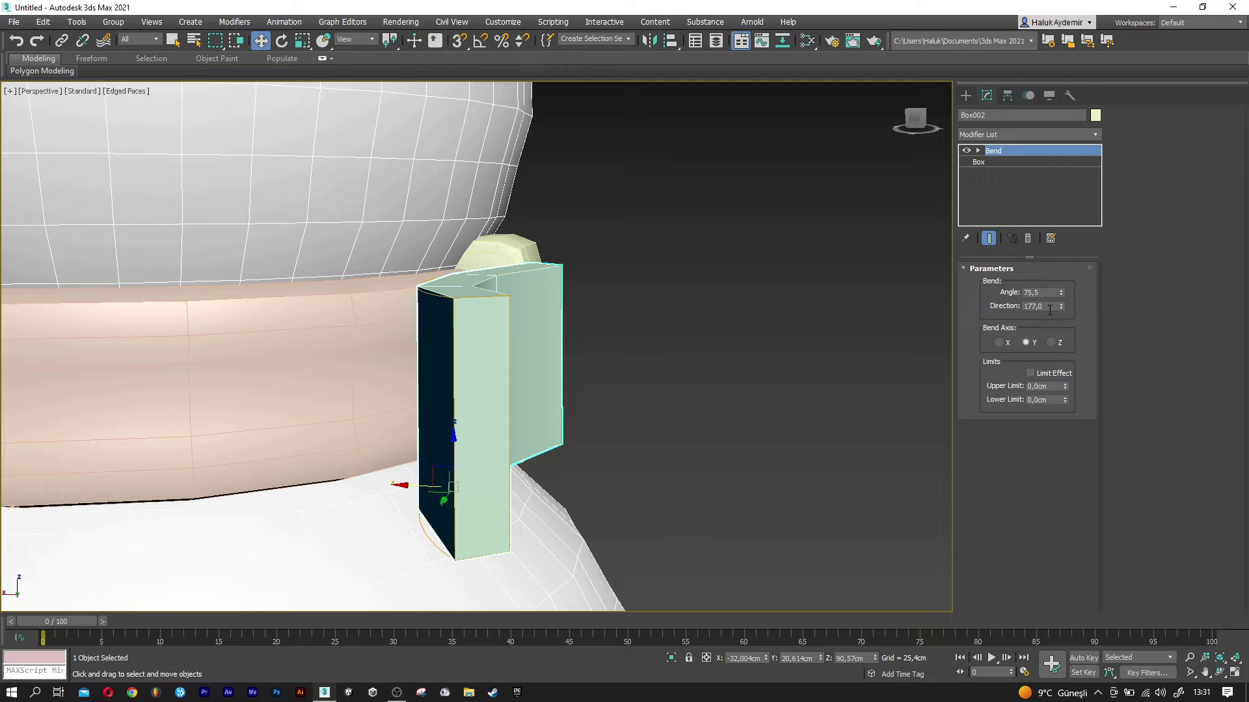
{"action": "type", "text": "180"}
{"action": "key", "text": "Return"}
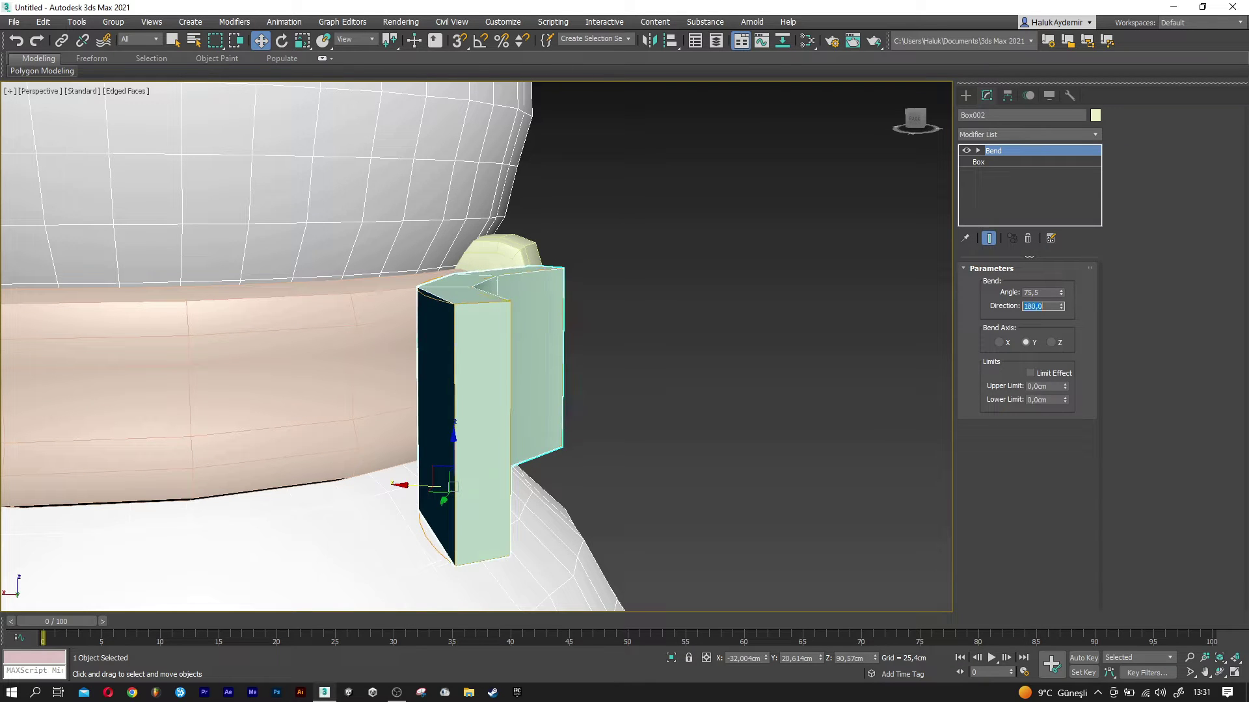
{"action": "middle_click_drag", "start_coordinate": [699, 366], "coordinate": [639, 380], "text": "alt"}
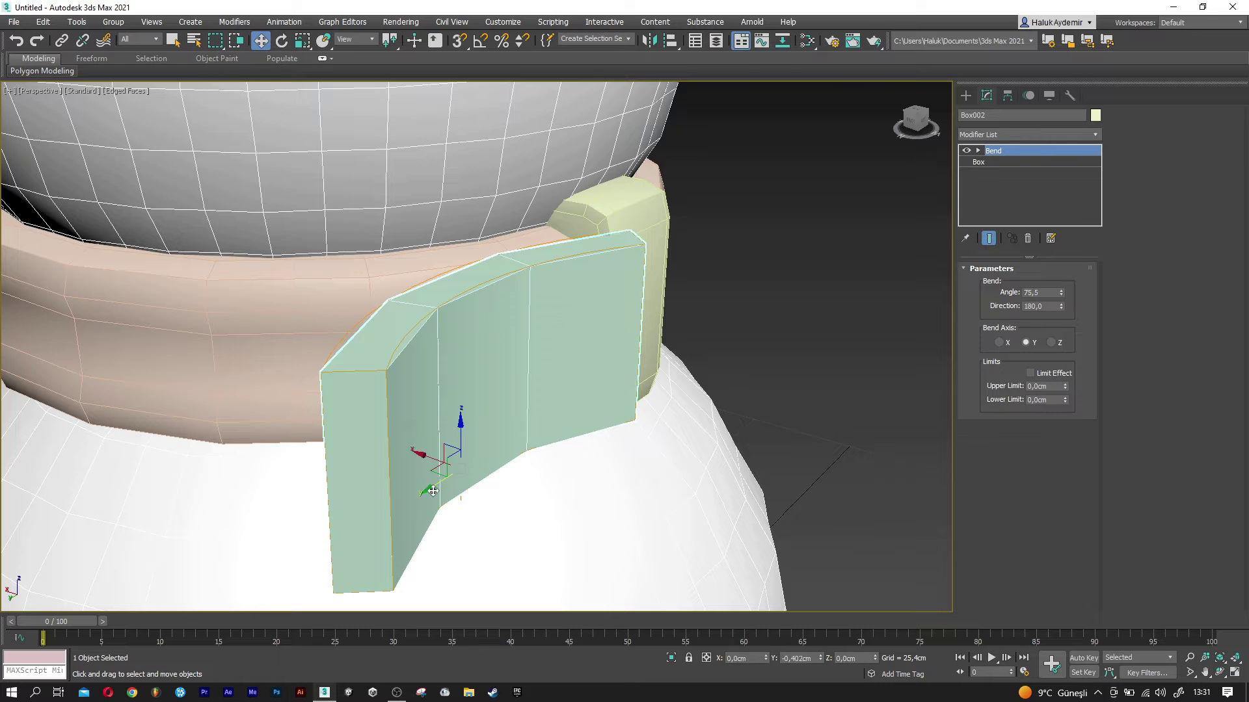
Rotate and nudge the bent strip so it curves along the scarf ring.
{"action": "key", "text": "e"}
{"action": "left_click_drag", "start_coordinate": [479, 485], "coordinate": [500, 488]}
{"action": "key", "text": "w"}
{"action": "middle_click_drag", "start_coordinate": [494, 488], "coordinate": [461, 465], "text": "alt"}
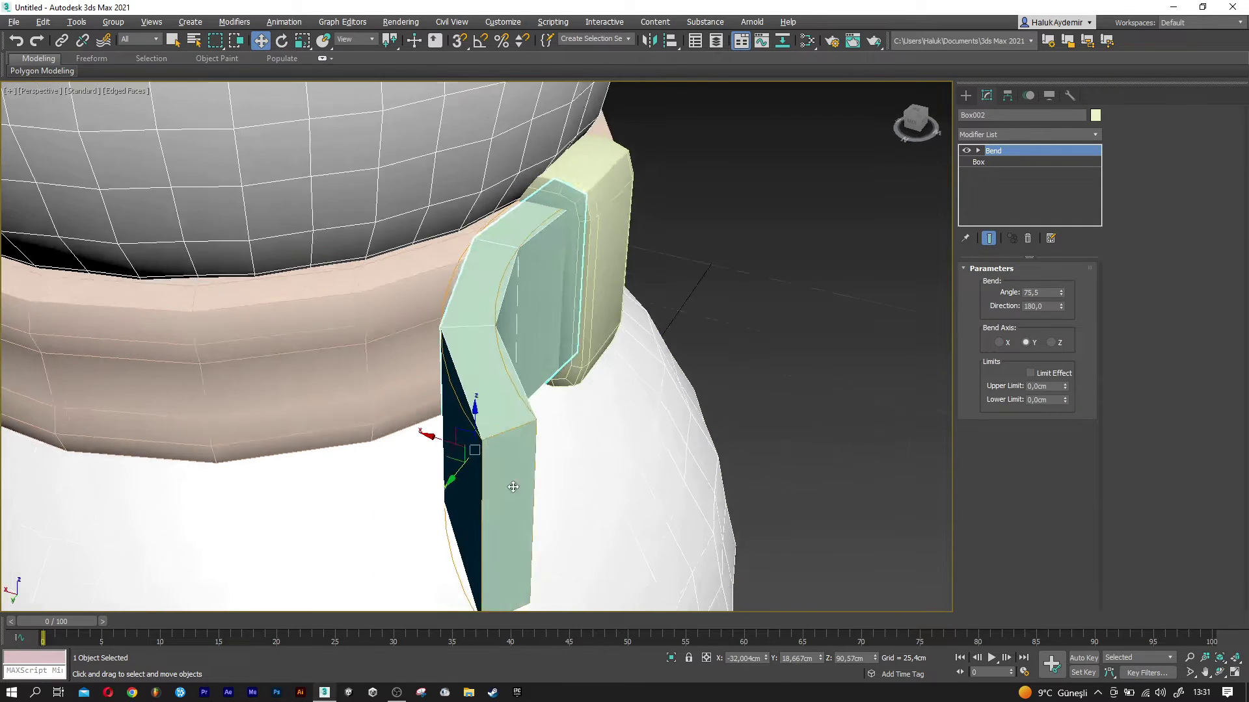
{"action": "left_click_drag", "start_coordinate": [434, 432], "coordinate": [447, 442]}
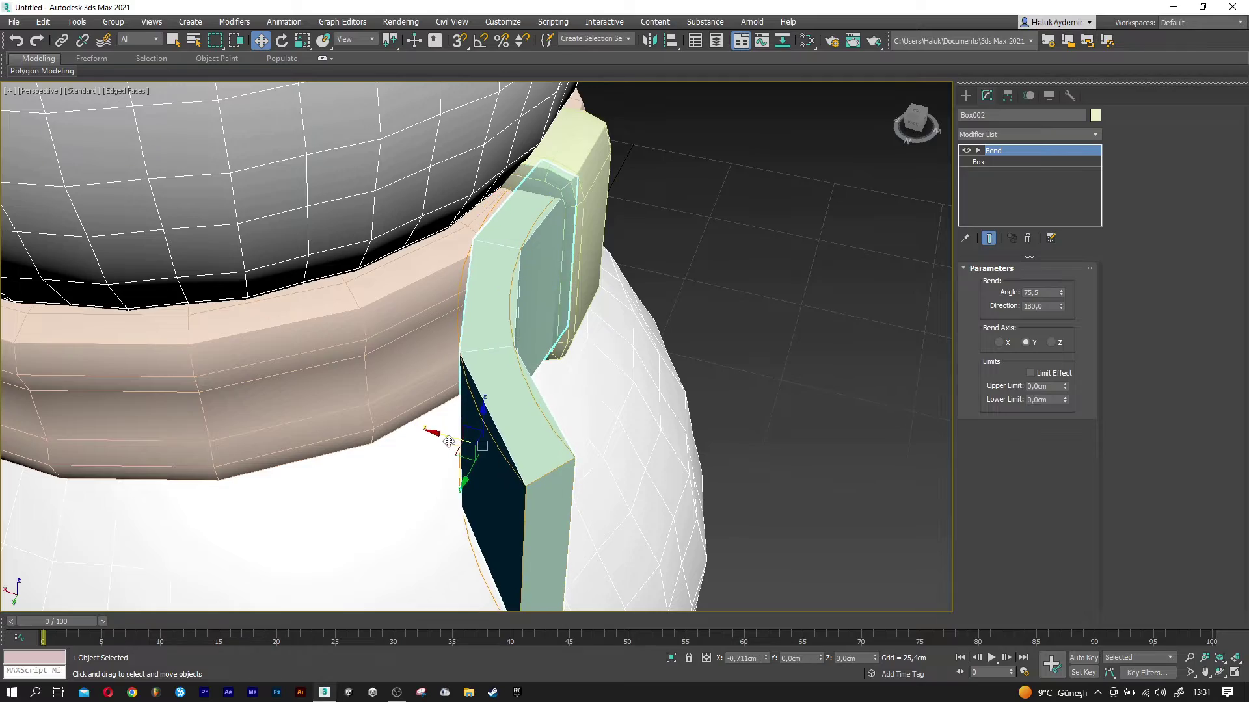
{"action": "scroll", "coordinate": [446, 442], "scroll_direction": "down", "scroll_amount": 2}
{"action": "middle_click_drag", "start_coordinate": [446, 436], "coordinate": [430, 332], "text": "alt"}
{"action": "scroll", "coordinate": [429, 332], "scroll_direction": "down", "scroll_amount": 5}
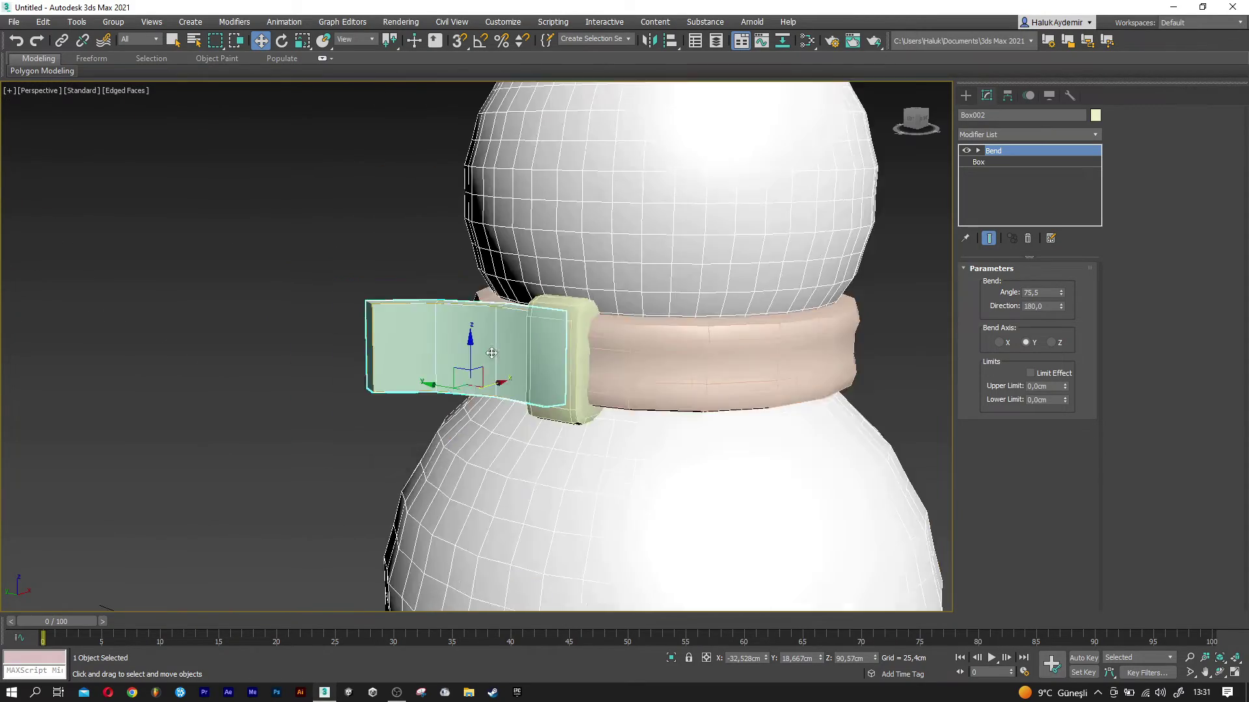
{"action": "scroll", "coordinate": [520, 362], "scroll_direction": "down", "scroll_amount": 2}
{"action": "scroll", "coordinate": [520, 362], "scroll_direction": "up", "scroll_amount": 1}
{"action": "scroll", "coordinate": [520, 362], "scroll_direction": "up", "scroll_amount": 2}
{"action": "middle_click_drag", "start_coordinate": [520, 362], "coordinate": [487, 351], "text": "alt"}
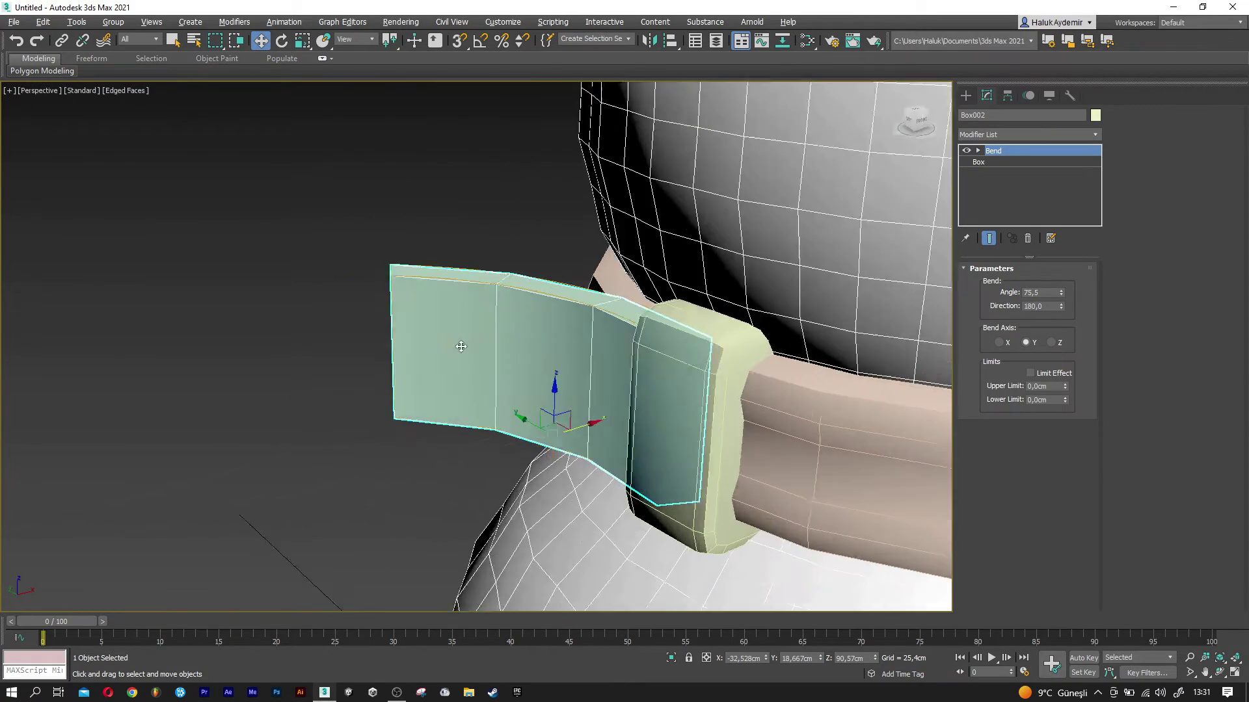
{"action": "scroll", "coordinate": [477, 346], "scroll_direction": "up", "scroll_amount": 2}
{"action": "left_click", "coordinate": [984, 133]}
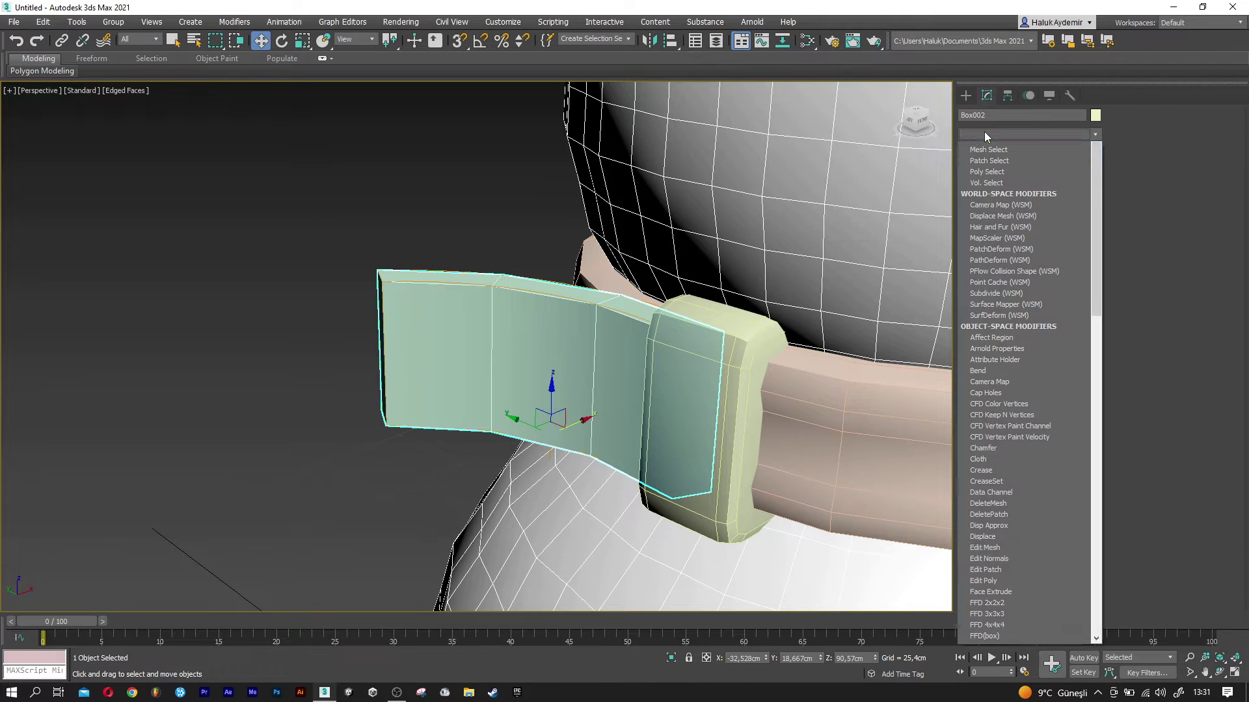
Add Edit Poly above the Bend and scale the strip's end vertices inward to shape the tail.
{"action": "scroll", "coordinate": [985, 156], "scroll_direction": "down", "scroll_amount": 4}
{"action": "left_click", "coordinate": [987, 177]}
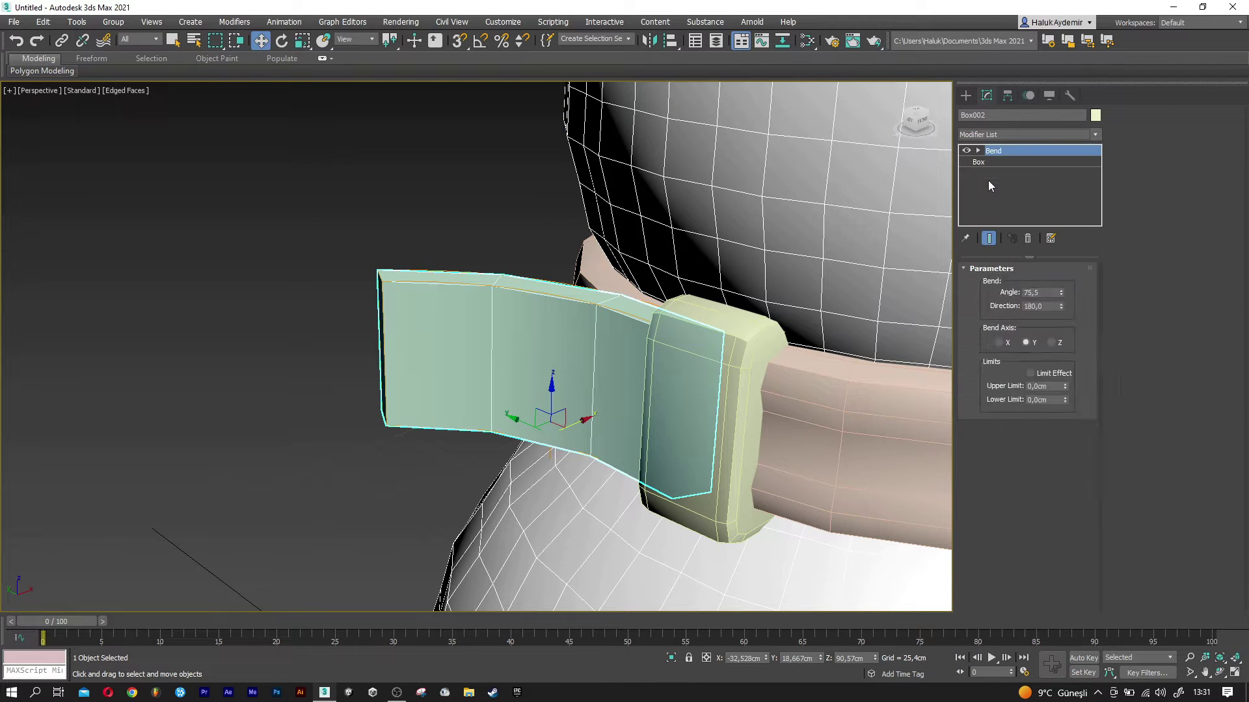
{"action": "left_click", "coordinate": [997, 372]}
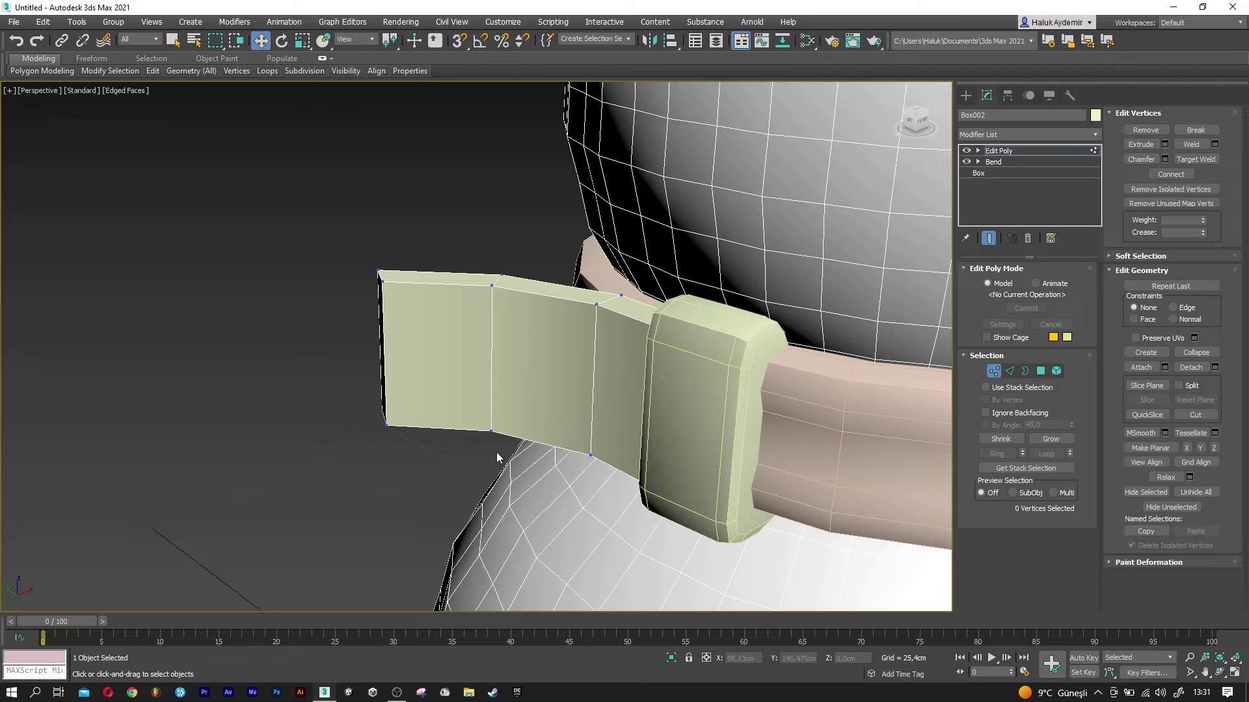
{"action": "left_click_drag", "start_coordinate": [423, 244], "coordinate": [380, 293]}
{"action": "key", "text": "r"}
{"action": "left_click_drag", "start_coordinate": [536, 261], "coordinate": [499, 304]}
{"action": "middle_click_drag", "start_coordinate": [520, 305], "coordinate": [562, 314], "text": "alt"}
{"action": "left_click_drag", "start_coordinate": [337, 435], "coordinate": [411, 275]}
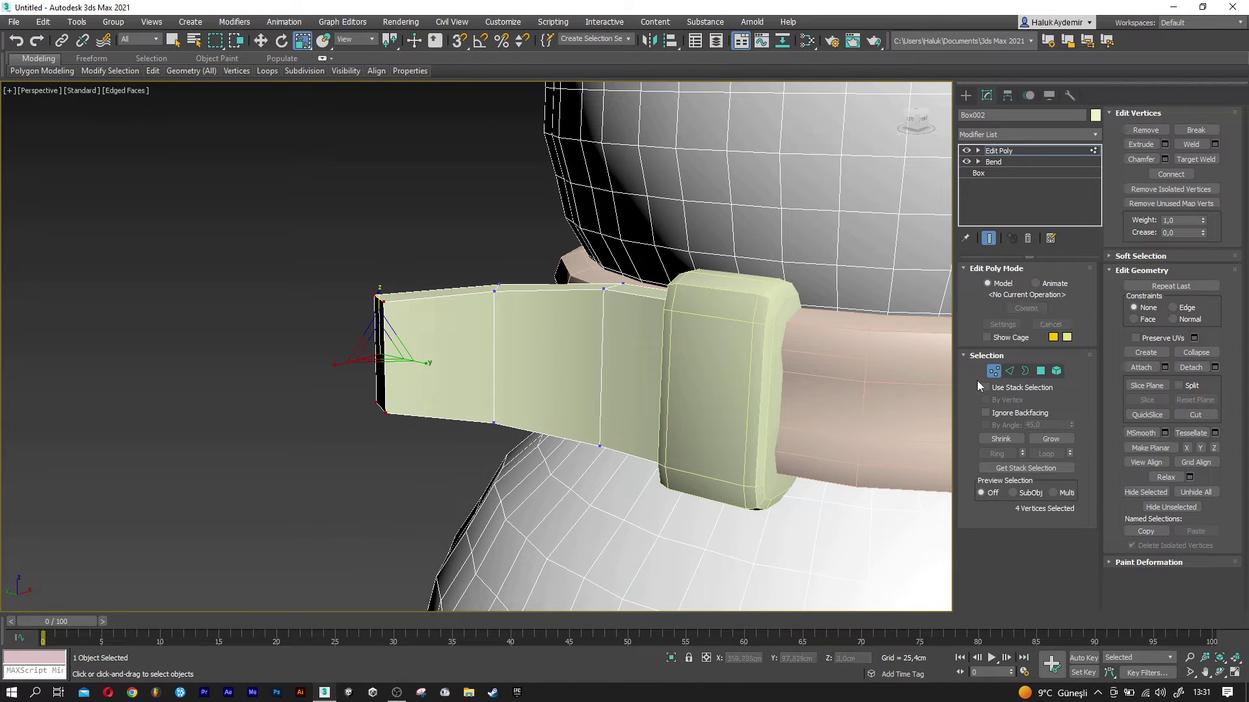
{"action": "left_click", "coordinate": [1009, 371]}
Select the tail flap's border edges, excluding its vertical edges.
{"action": "middle_click_drag", "start_coordinate": [637, 430], "coordinate": [610, 432], "text": "alt"}
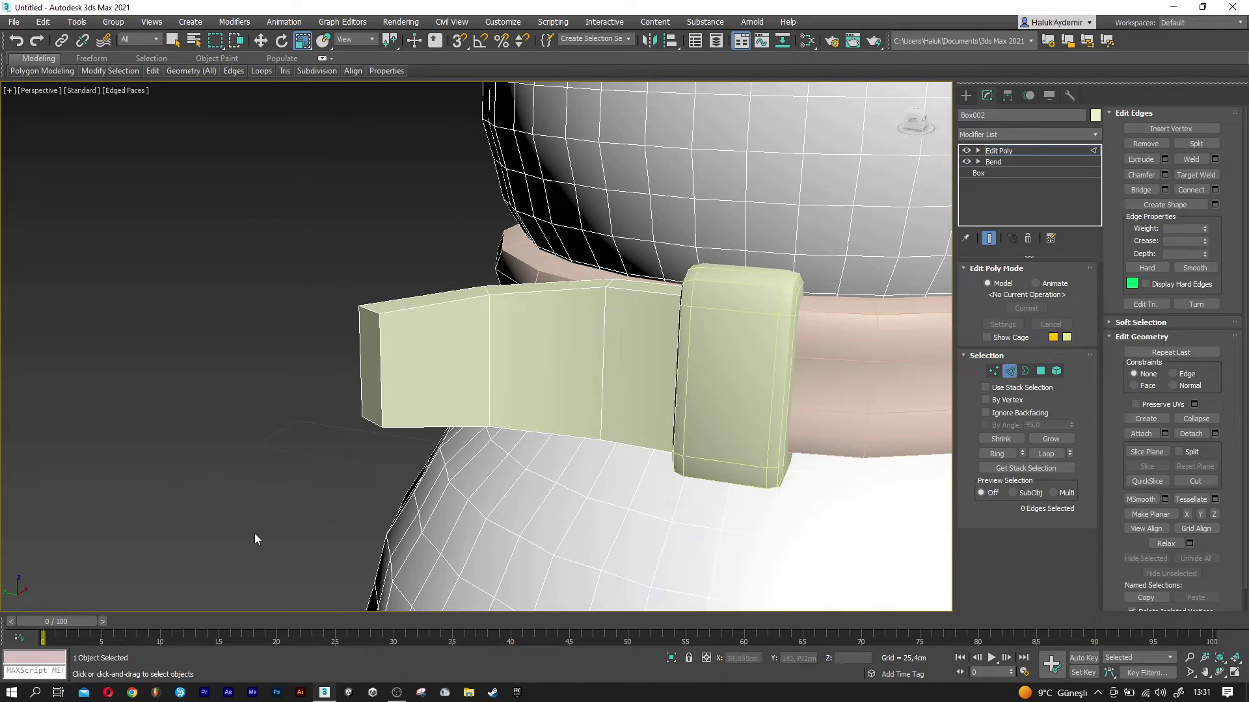
{"action": "left_click_drag", "start_coordinate": [256, 534], "coordinate": [746, 259]}
{"action": "scroll", "coordinate": [643, 368], "scroll_direction": "up", "scroll_amount": 1}
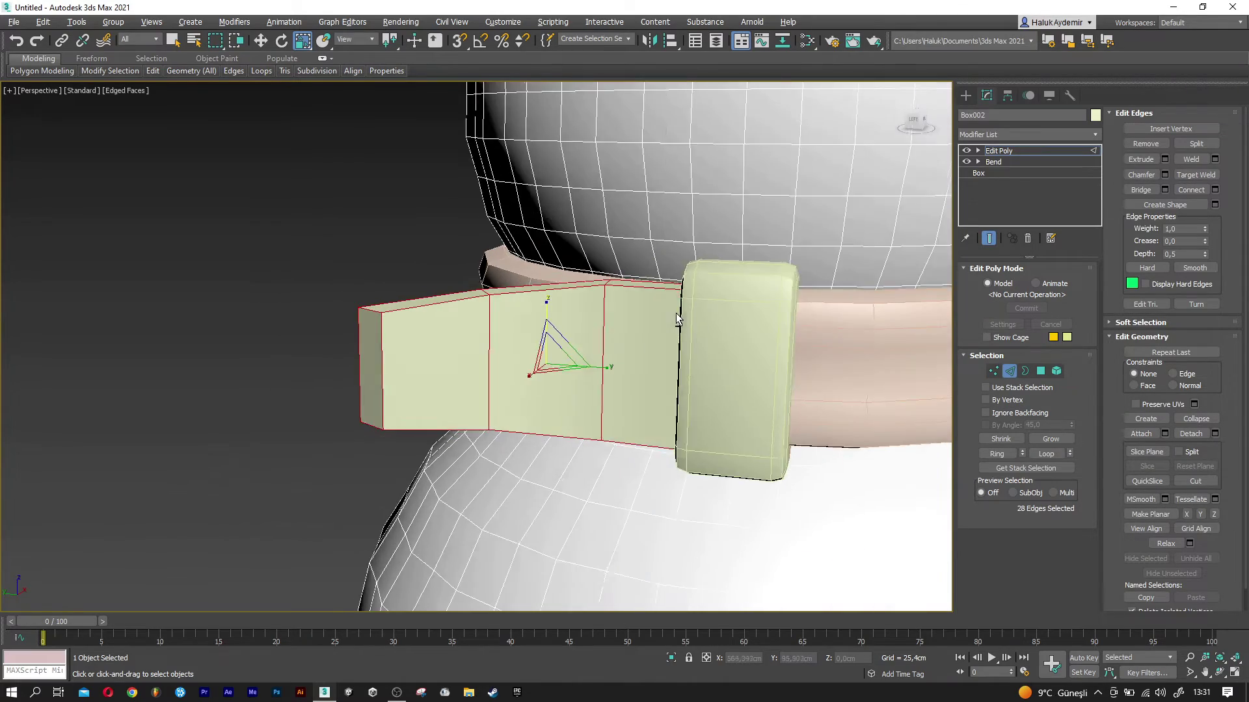
{"action": "scroll", "coordinate": [644, 369], "scroll_direction": "up", "scroll_amount": 2}
{"action": "key", "text": "F3"}
{"action": "middle_click_drag", "start_coordinate": [644, 369], "coordinate": [352, 371], "text": "alt"}
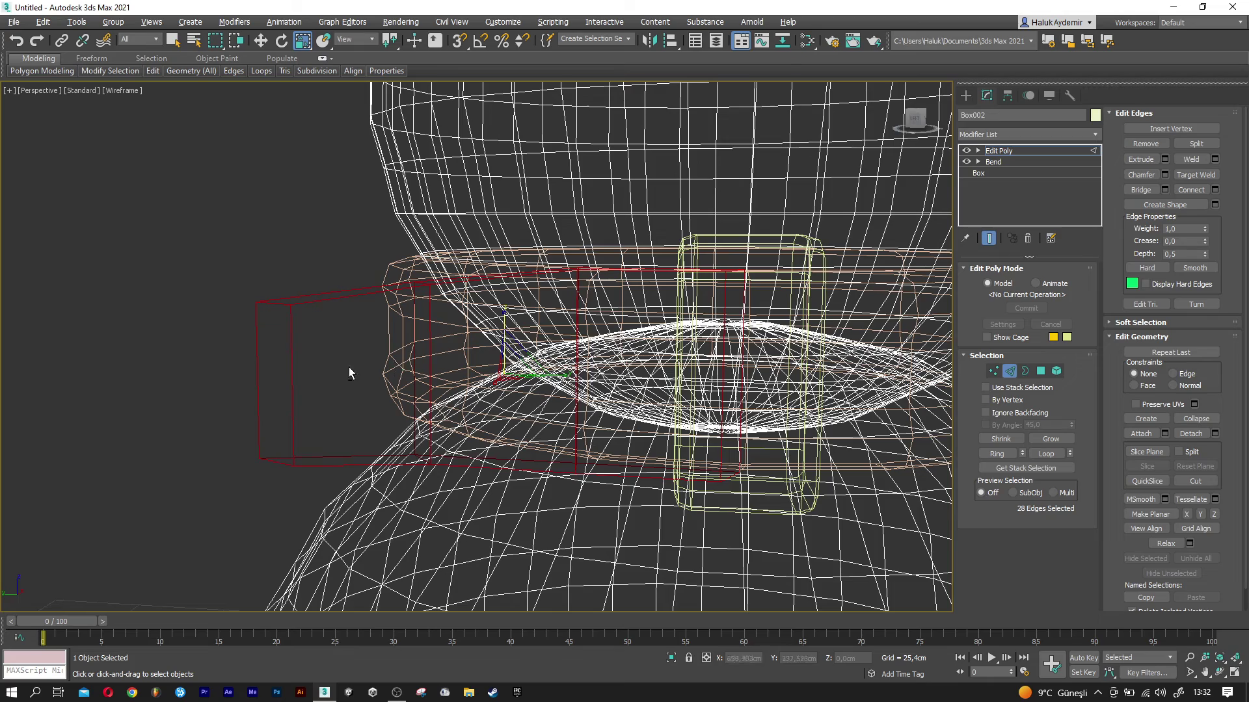
{"action": "left_click_drag", "start_coordinate": [564, 351], "coordinate": [626, 340], "text": "alt"}
{"action": "key", "text": "F3"}
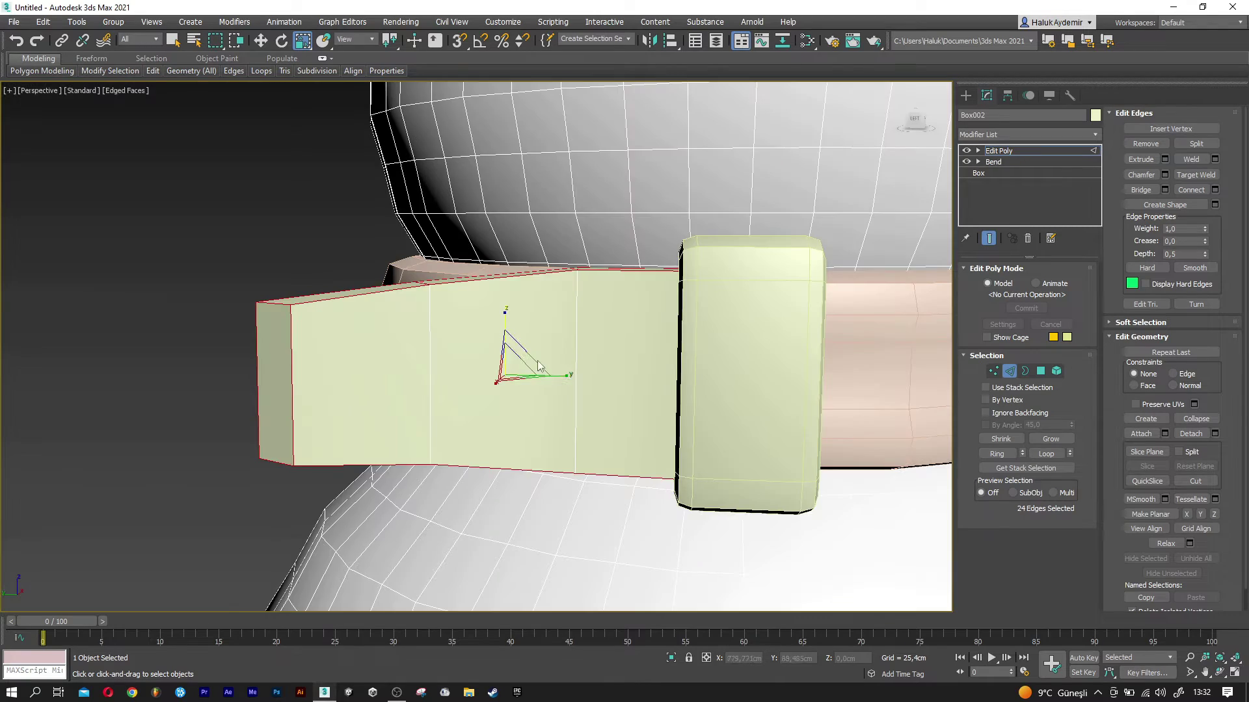
{"action": "mouse_move", "coordinate": [622, 341]}
{"action": "middle_mouse_down", "text": "alt"}
{"action": "mouse_move", "coordinate": [609, 379]}
{"action": "mouse_move", "coordinate": [467, 382]}
{"action": "middle_mouse_up", "text": "alt"}
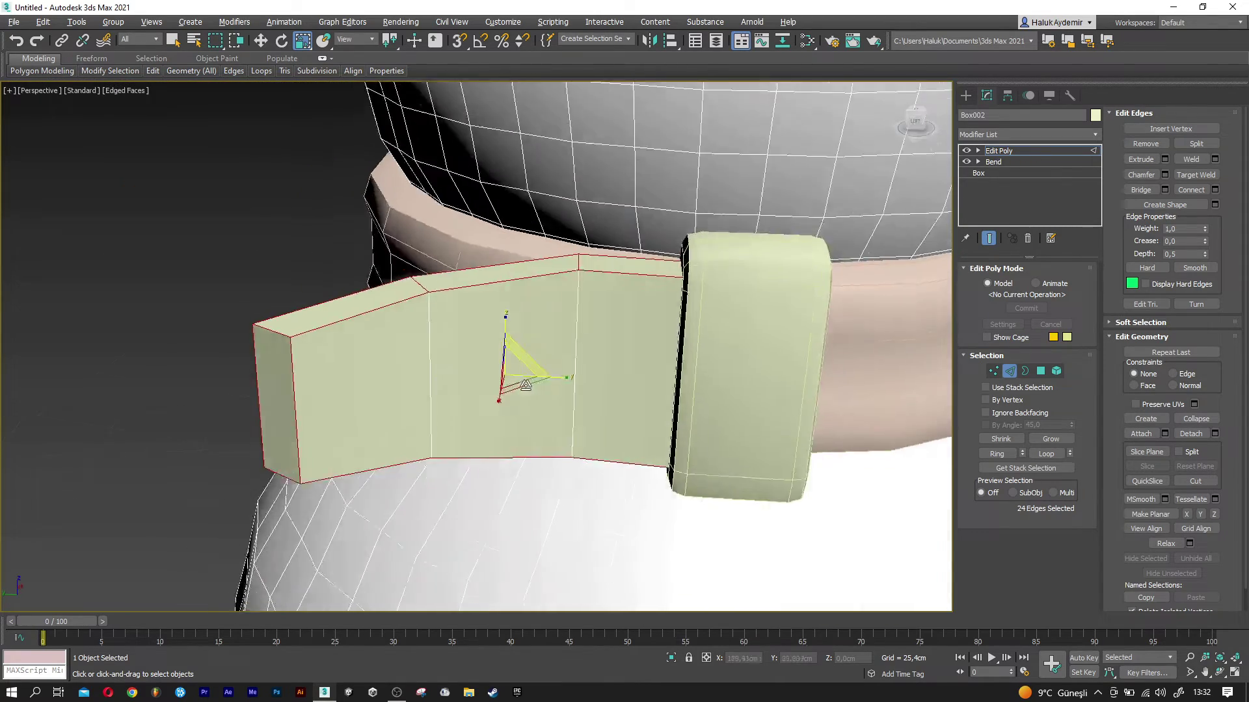
{"action": "key", "text": "w"}
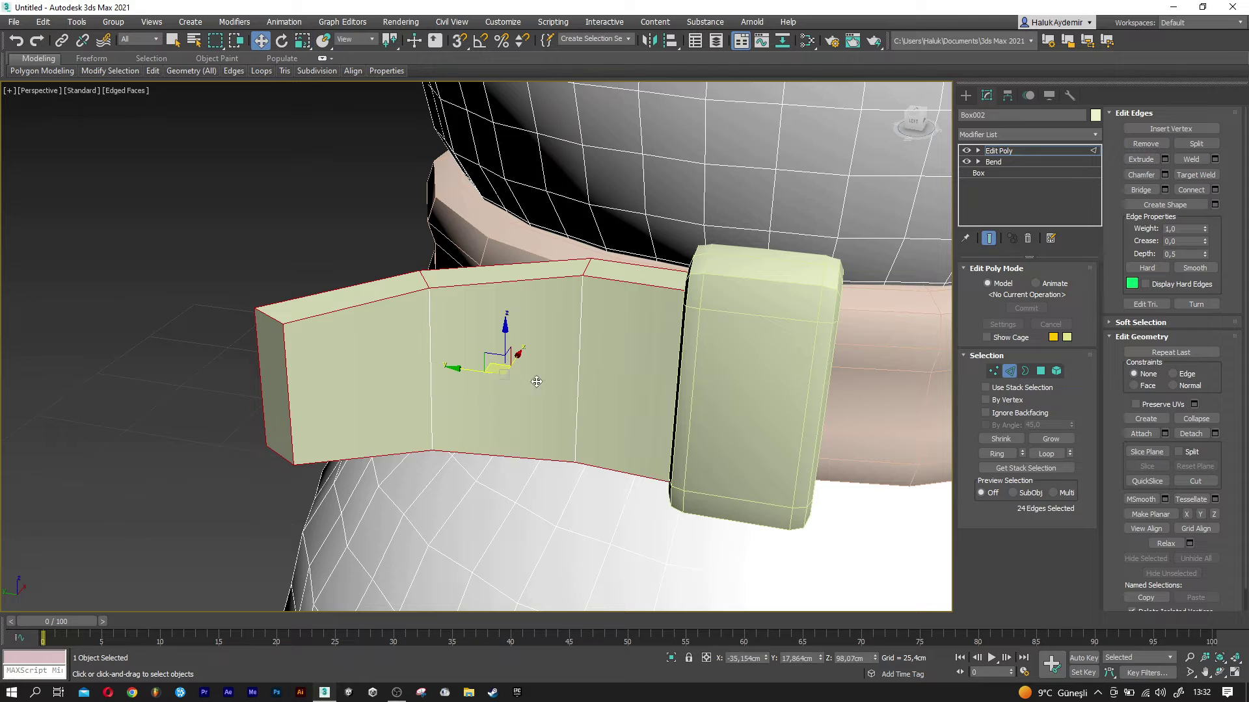
Chamfer the flap's border edges by 1,0 cm and return to object level.
{"action": "left_click", "coordinate": [1166, 176]}
{"action": "left_click_drag", "start_coordinate": [485, 374], "coordinate": [486, 372]}
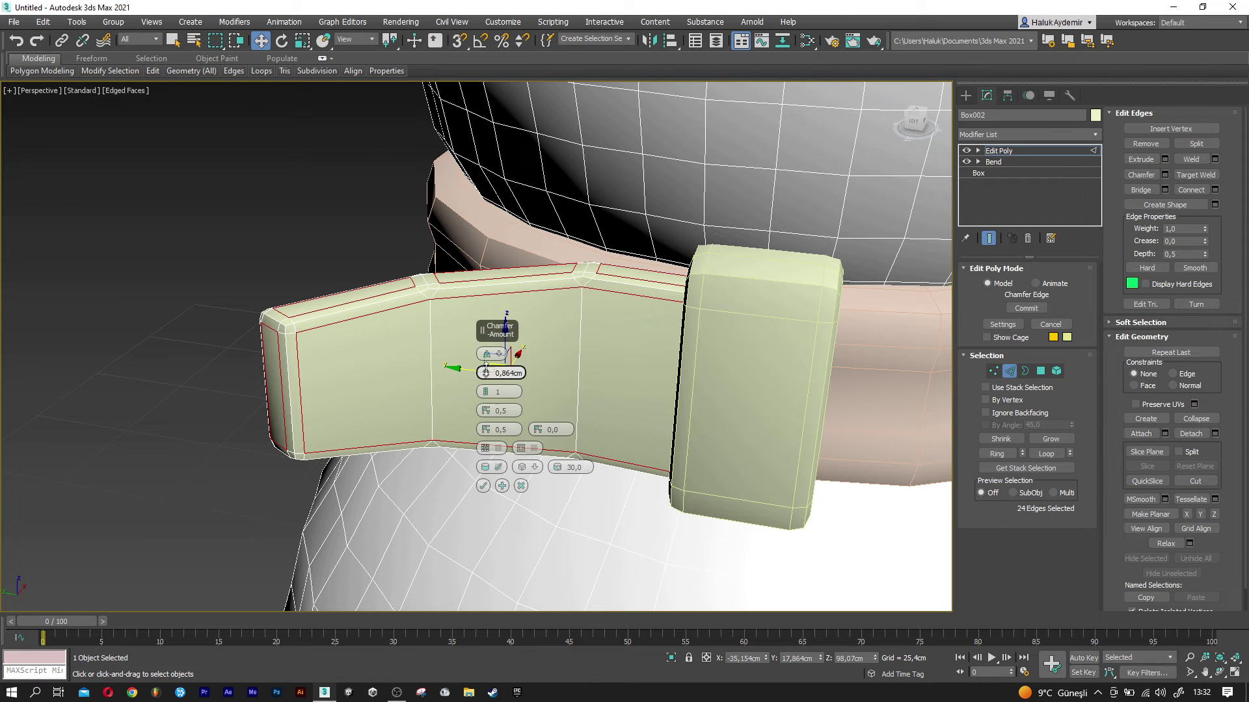
{"action": "double_click", "coordinate": [511, 373]}
{"action": "type", "text": "1"}
{"action": "key", "text": "Return"}
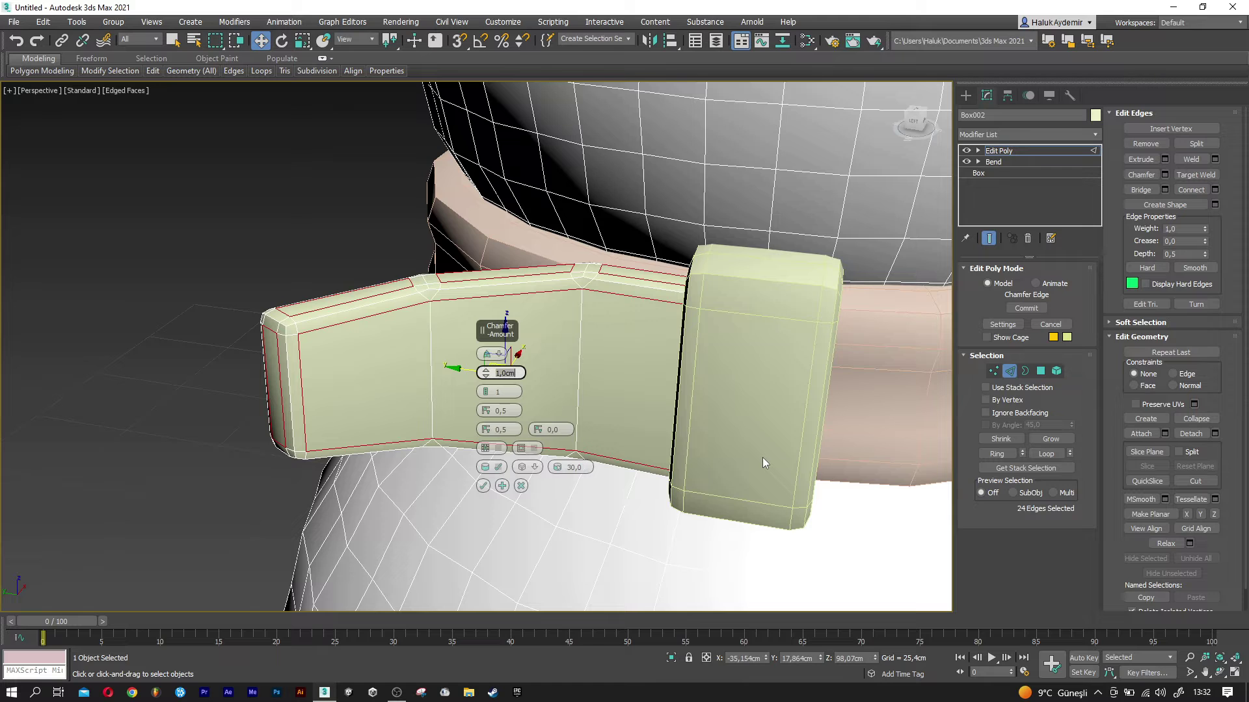
{"action": "left_click", "coordinate": [482, 486]}
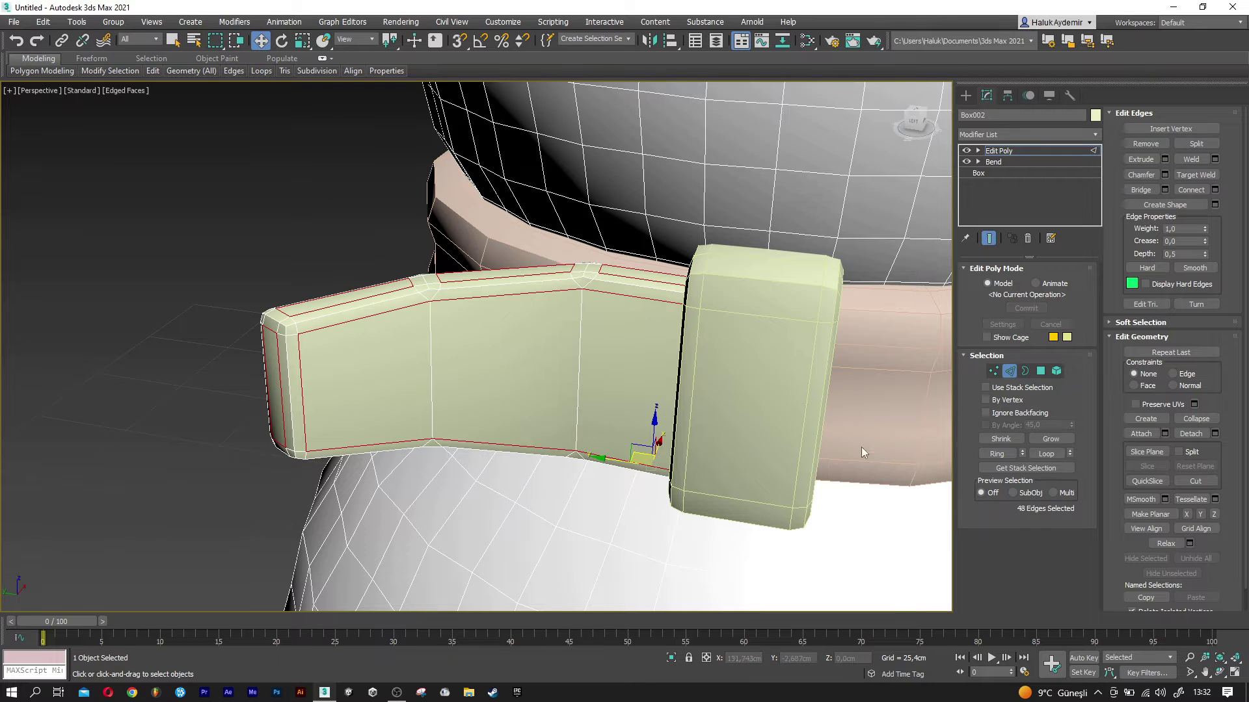
{"action": "left_click", "coordinate": [1010, 370]}
{"action": "key", "text": "F4"}
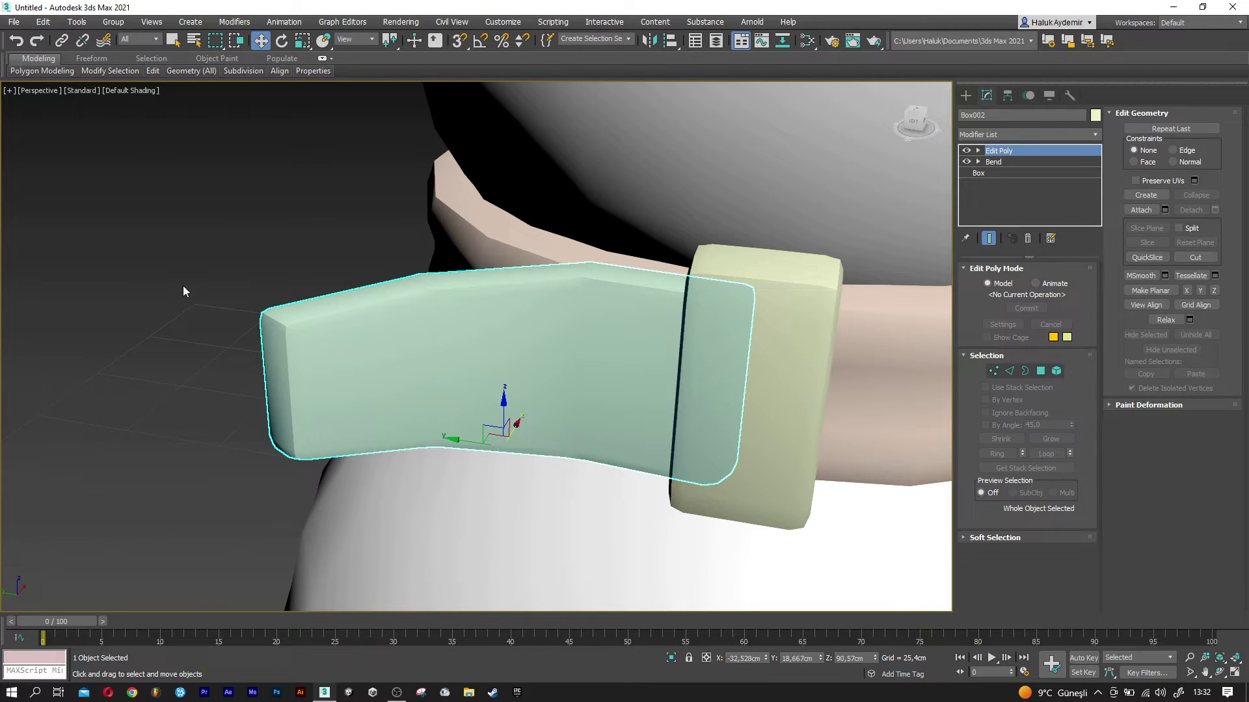
Colour the tail flap, knot and scarf ring pink.
{"action": "scroll", "coordinate": [183, 286], "scroll_direction": "down", "scroll_amount": 5}
{"action": "middle_click_drag", "start_coordinate": [219, 330], "coordinate": [245, 354], "text": "alt"}
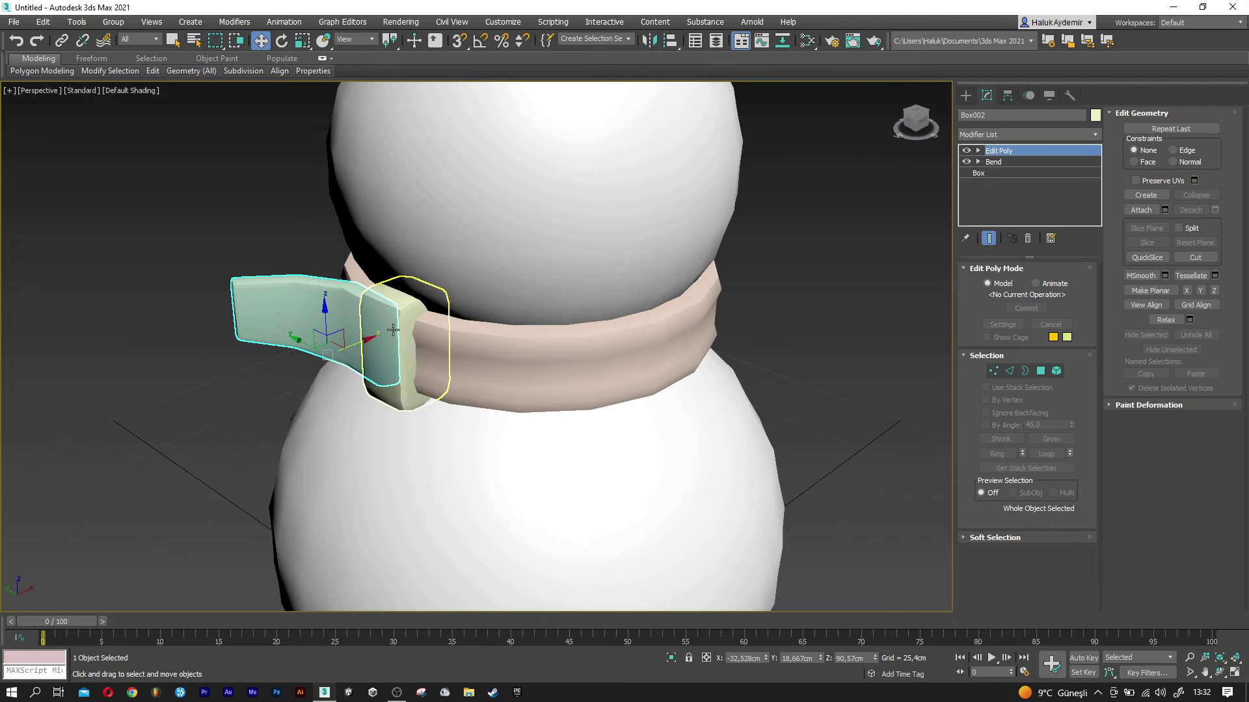
{"action": "left_click", "coordinate": [429, 352], "text": "ctrl"}
{"action": "left_click", "coordinate": [477, 357], "text": "ctrl"}
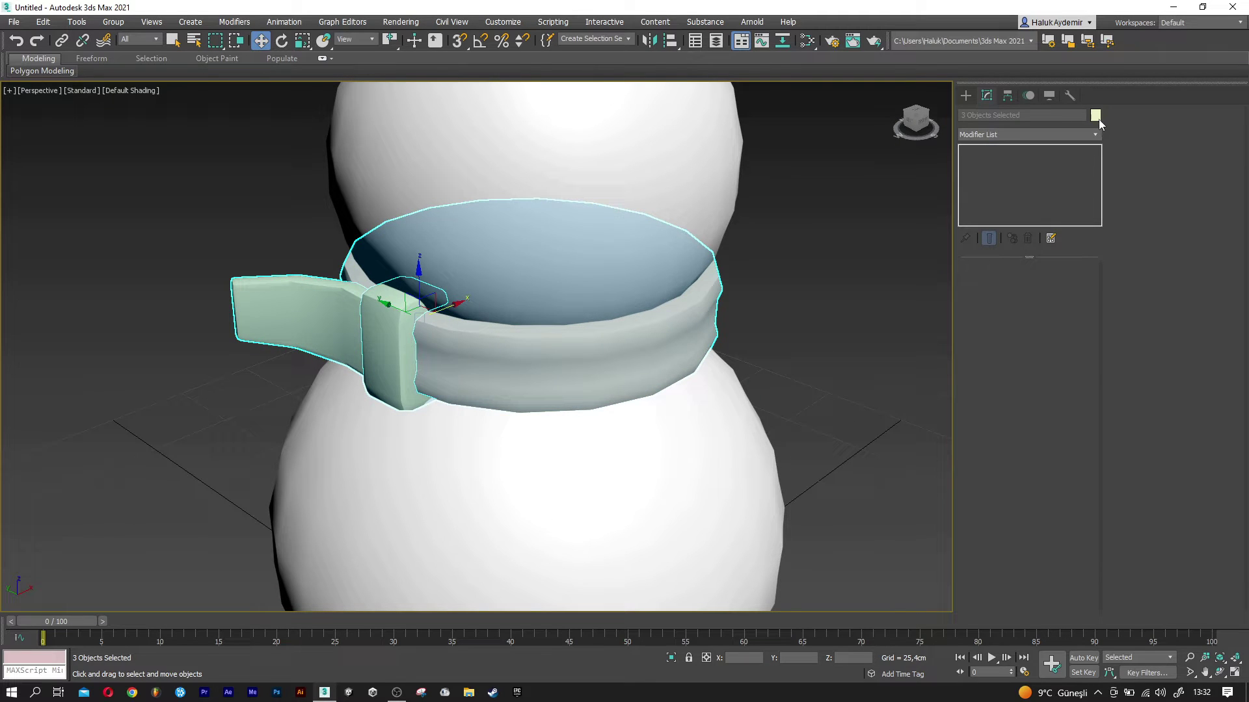
{"action": "left_click", "coordinate": [1096, 117]}
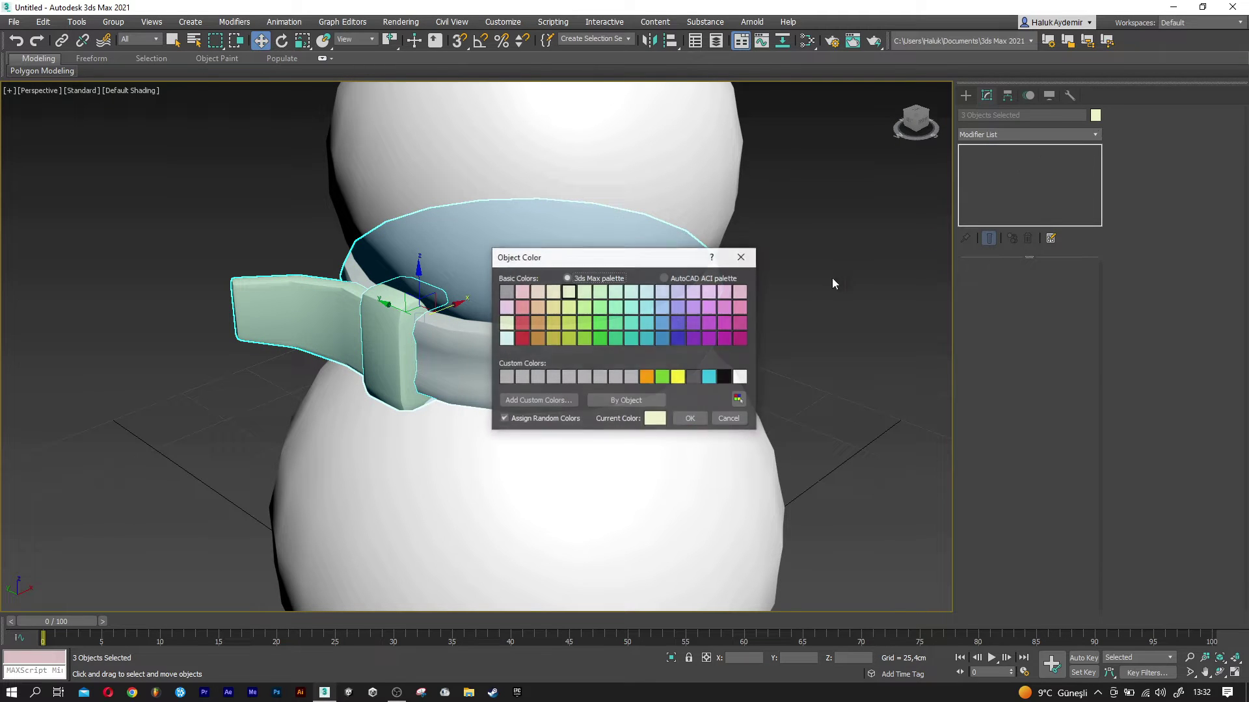
{"action": "left_click", "coordinate": [521, 311]}
{"action": "left_click", "coordinate": [688, 419]}
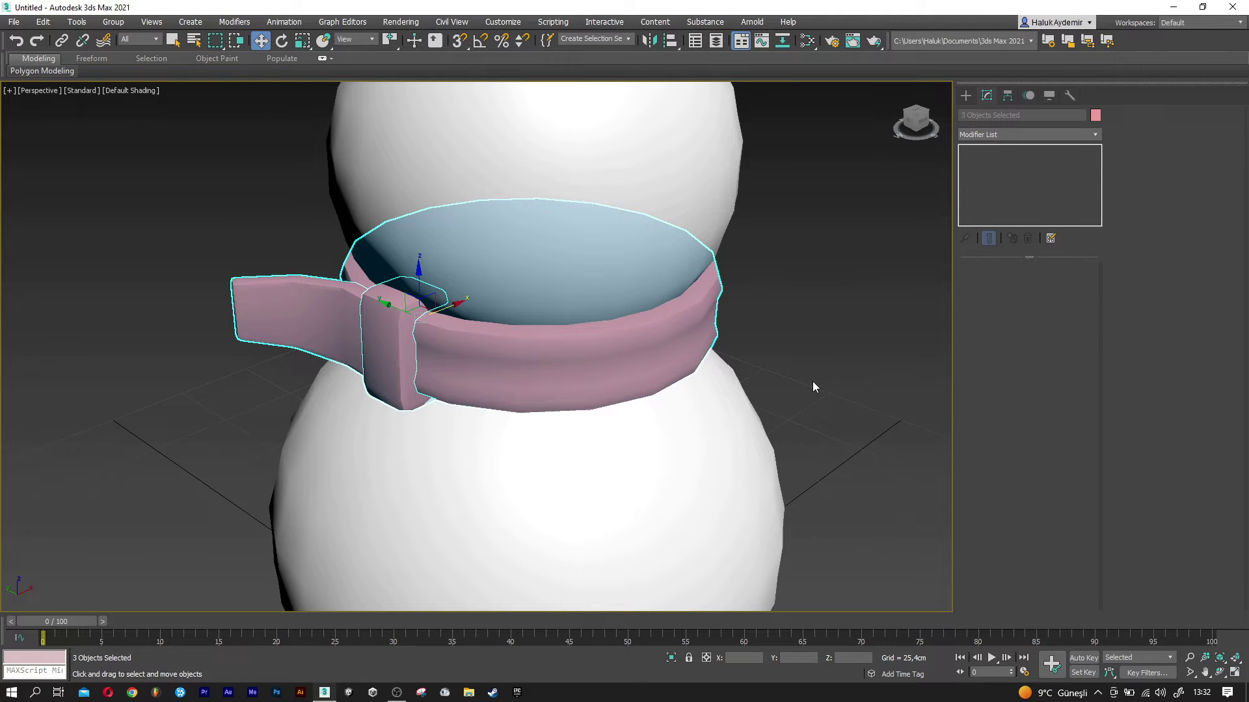
Clear the selection, reframe the view and select the head sphere.
{"action": "left_click", "coordinate": [813, 382]}
{"action": "scroll", "coordinate": [813, 382], "scroll_direction": "down", "scroll_amount": 5}
{"action": "middle_click_drag", "start_coordinate": [813, 381], "coordinate": [394, 404], "text": "alt"}
{"action": "left_click", "coordinate": [409, 390]}
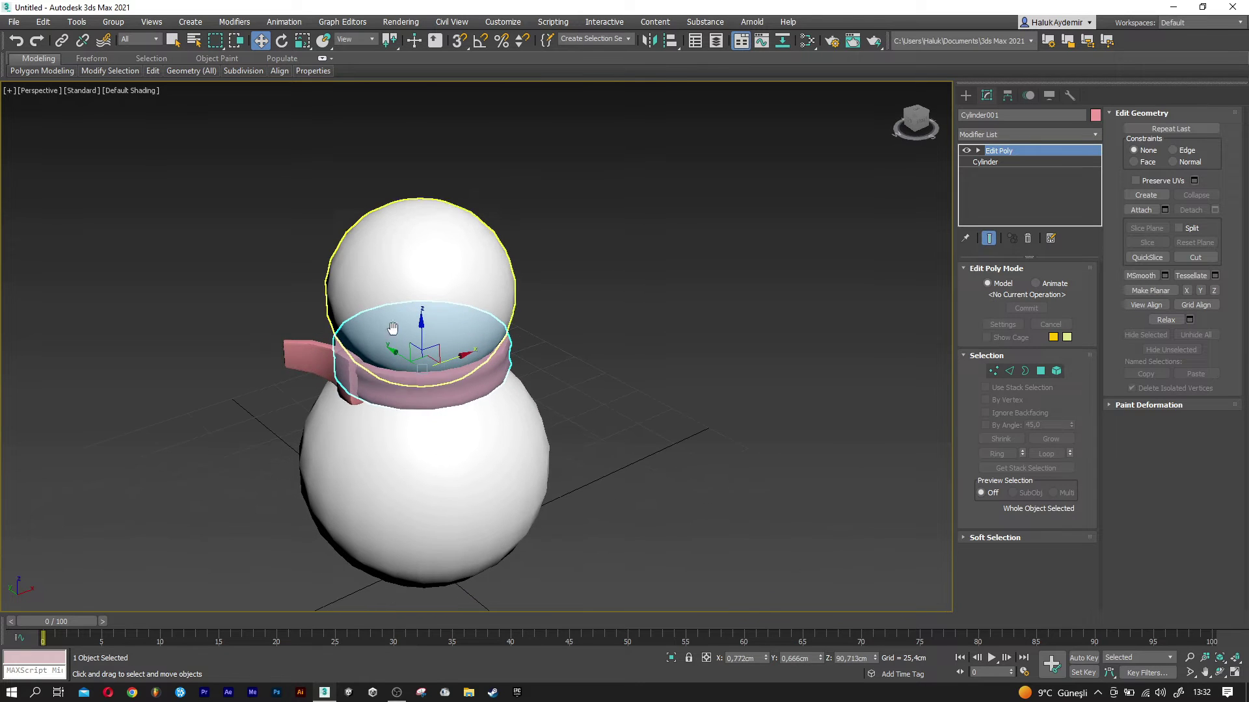
{"action": "middle_click_drag", "start_coordinate": [413, 314], "coordinate": [413, 382]}
{"action": "left_click", "coordinate": [413, 382]}
Clone the head sphere upward as Sphere003 and set its Hemisphere to 0.5.
{"action": "scroll", "coordinate": [413, 382], "scroll_direction": "up", "scroll_amount": 3}
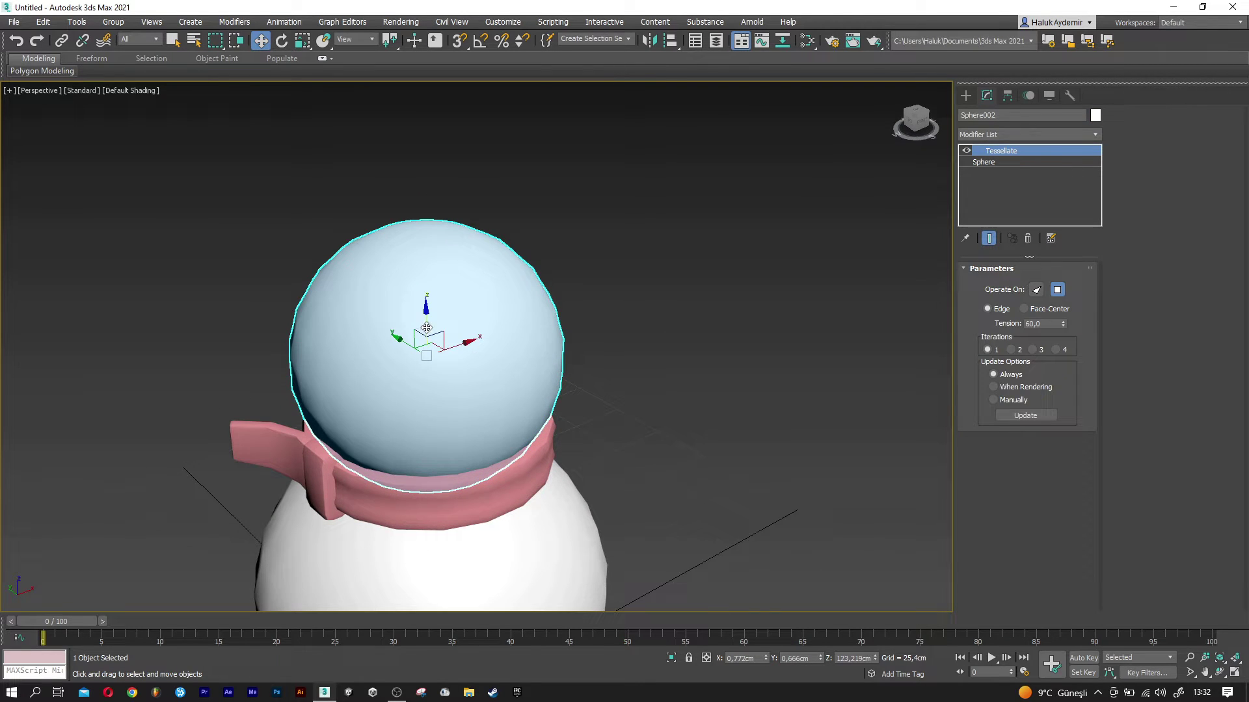
{"action": "left_click_drag", "start_coordinate": [427, 324], "coordinate": [456, 226], "text": "shift"}
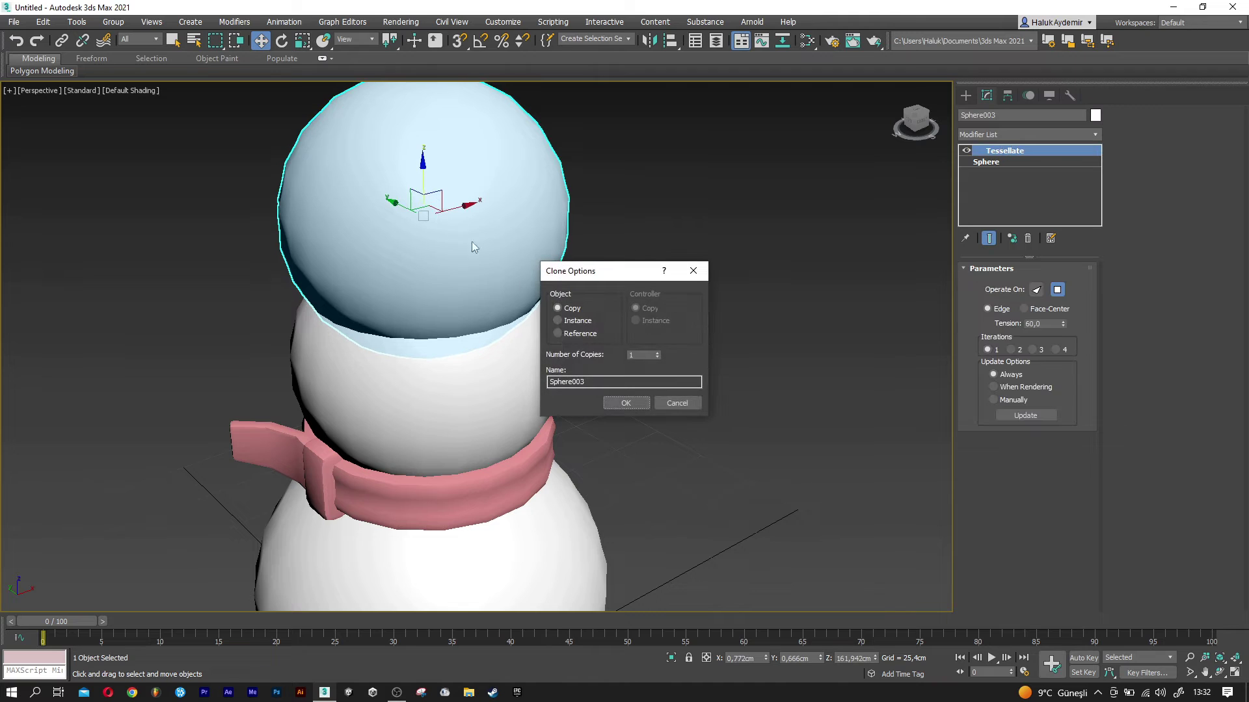
{"action": "left_click", "coordinate": [615, 404]}
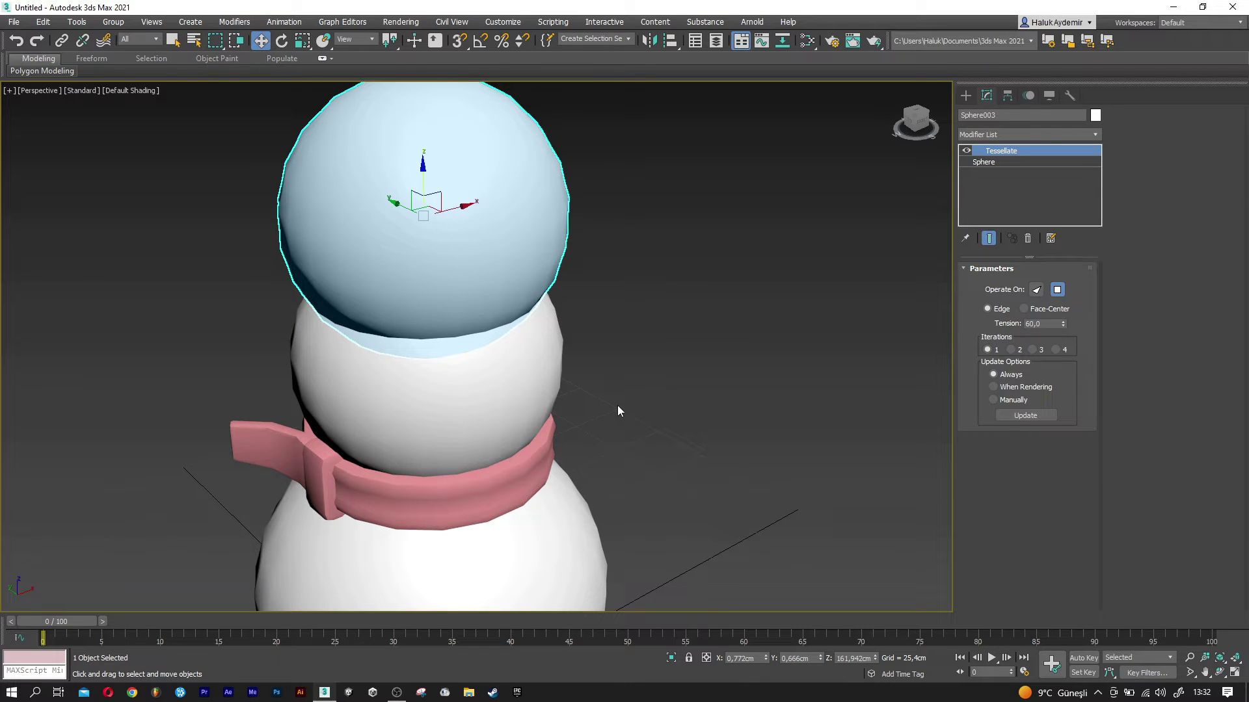
{"action": "left_click", "coordinate": [983, 163]}
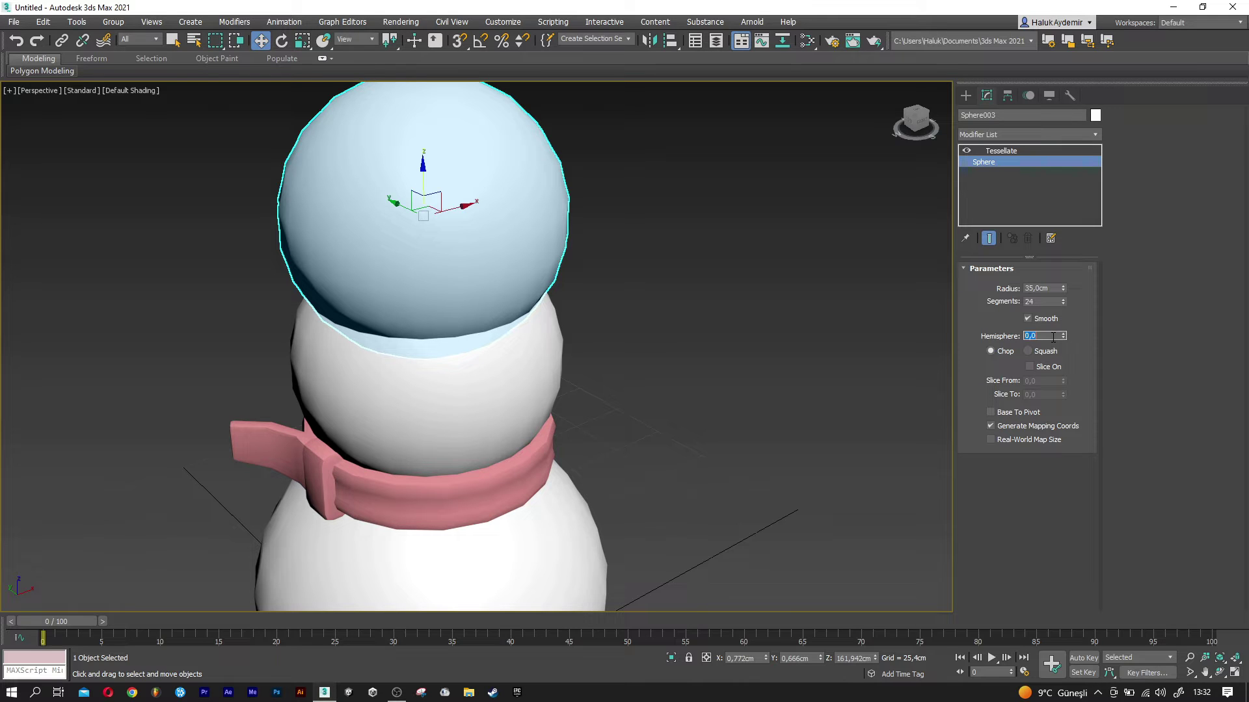
{"action": "type", "text": "0,5"}
{"action": "key", "text": "Return"}
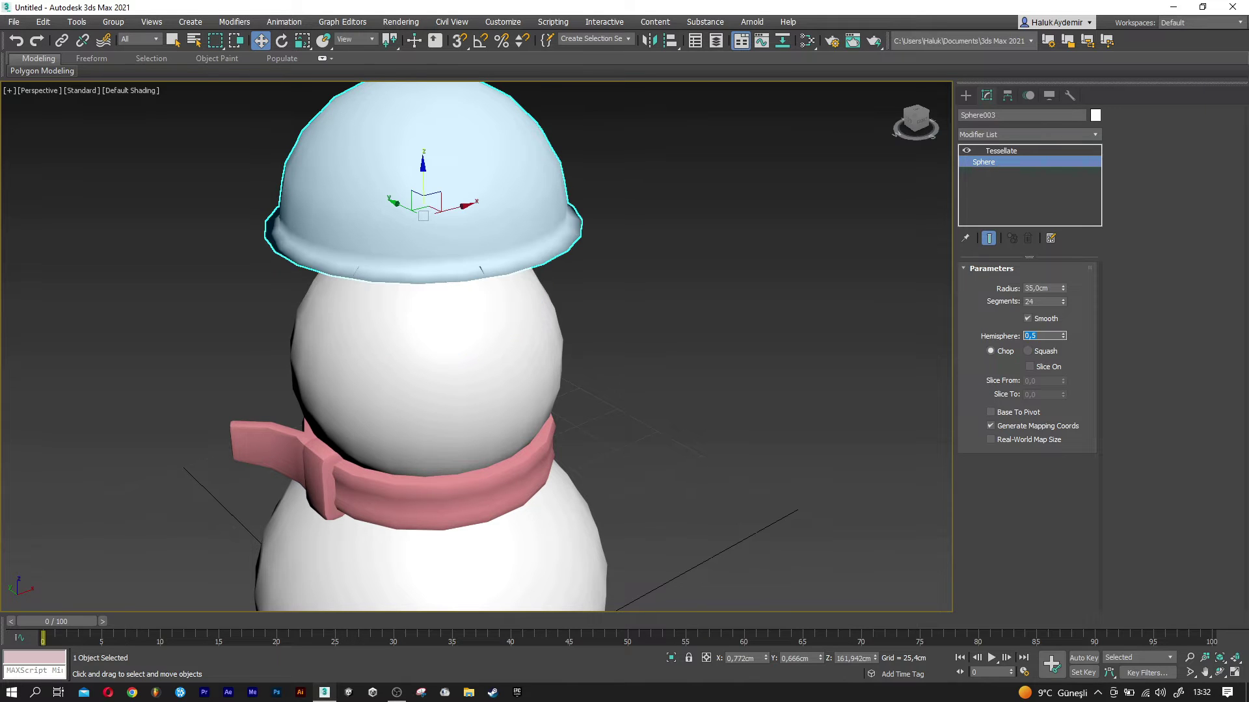
Lower the half-sphere onto the head and delete its Tessellate modifier.
{"action": "middle_click_drag", "start_coordinate": [486, 269], "coordinate": [463, 277], "text": "alt"}
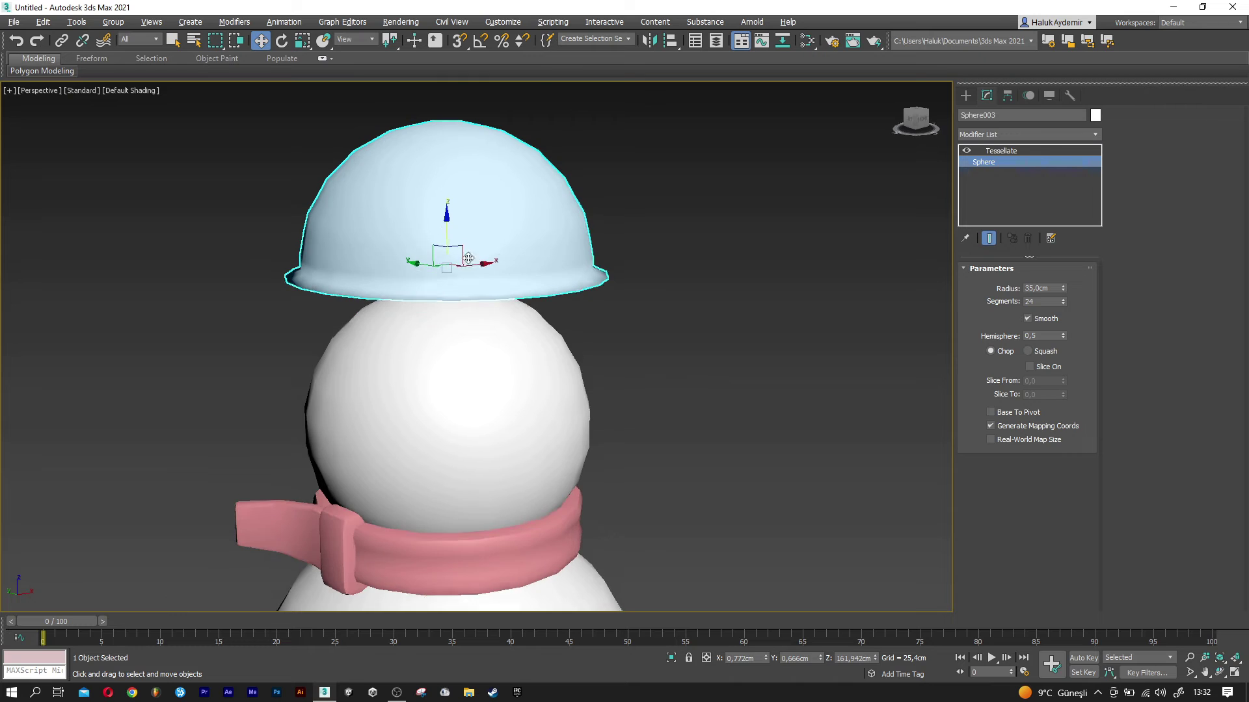
{"action": "left_click_drag", "start_coordinate": [447, 235], "coordinate": [454, 321]}
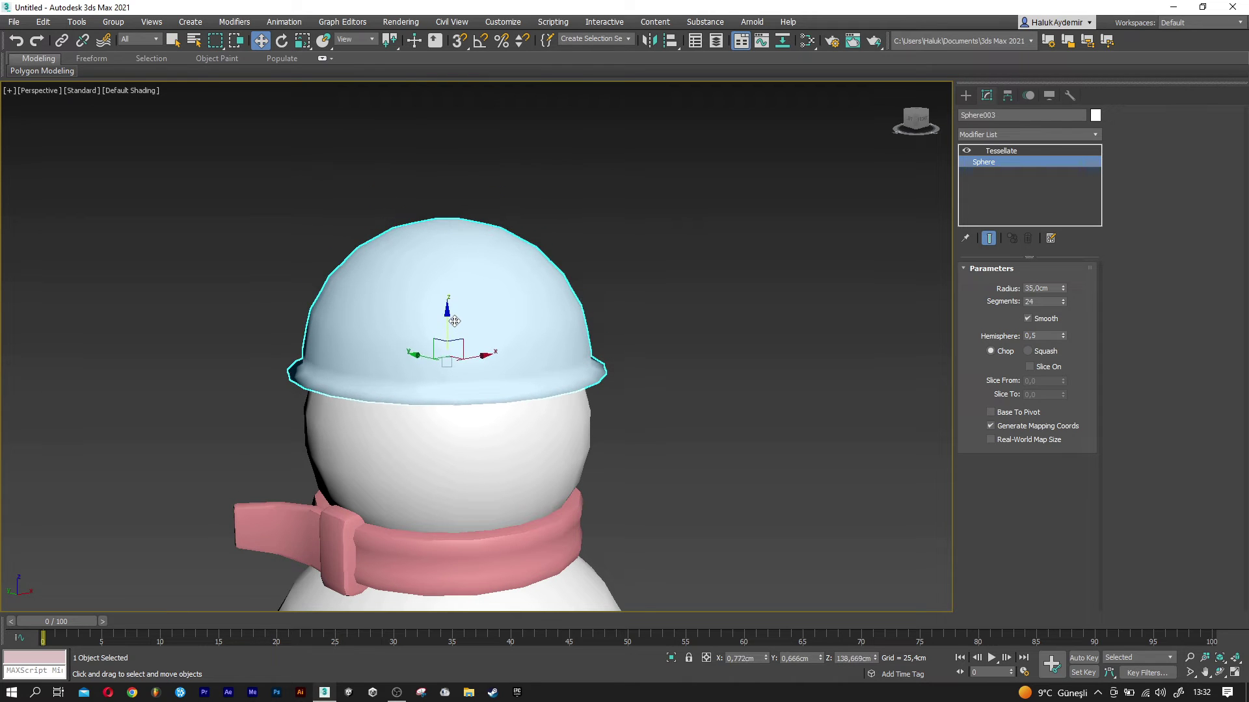
{"action": "right_click", "coordinate": [1005, 153]}
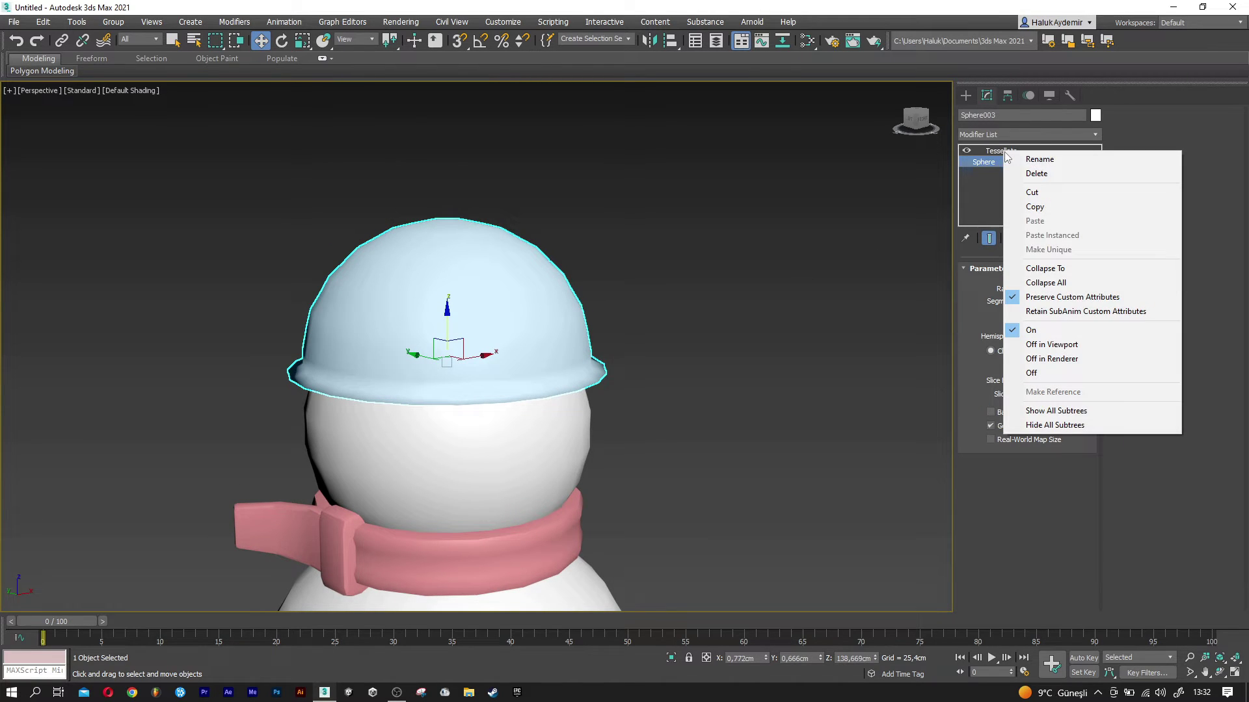
{"action": "left_click", "coordinate": [1018, 167]}
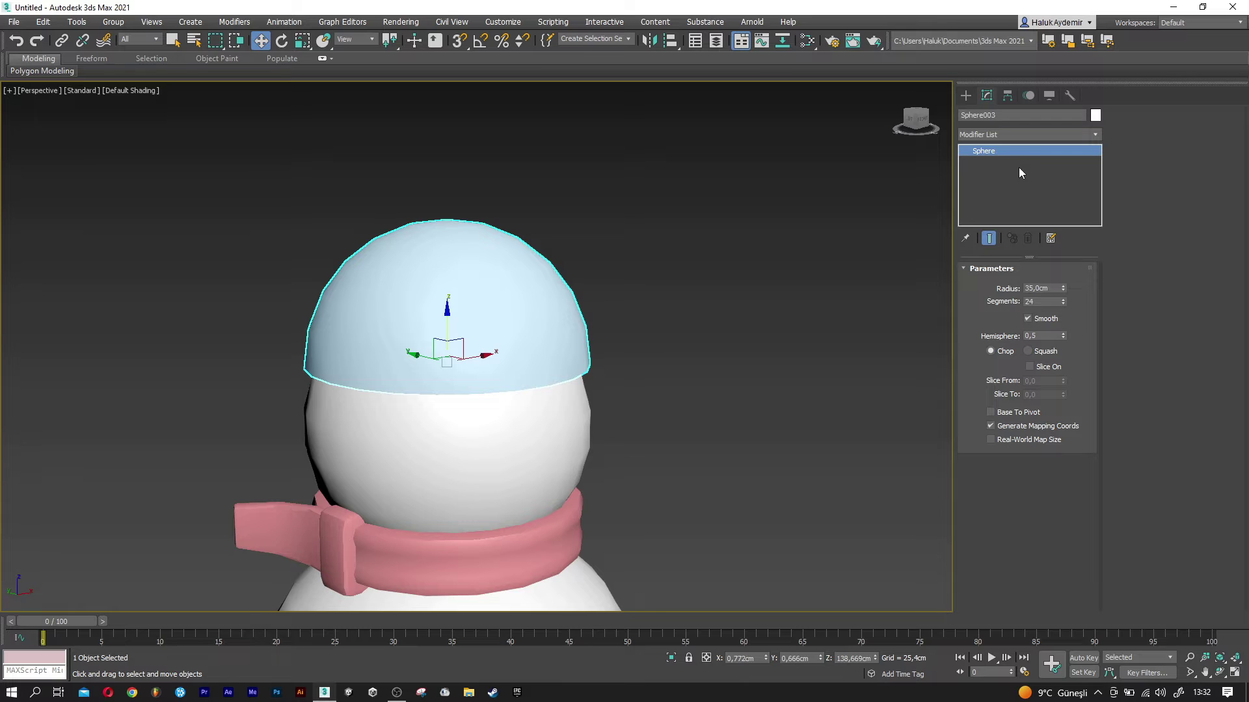
{"action": "left_click", "coordinate": [1001, 133]}
Add a Taper modifier to Sphere003 with Amount -0.25.
{"action": "key", "text": "t"}
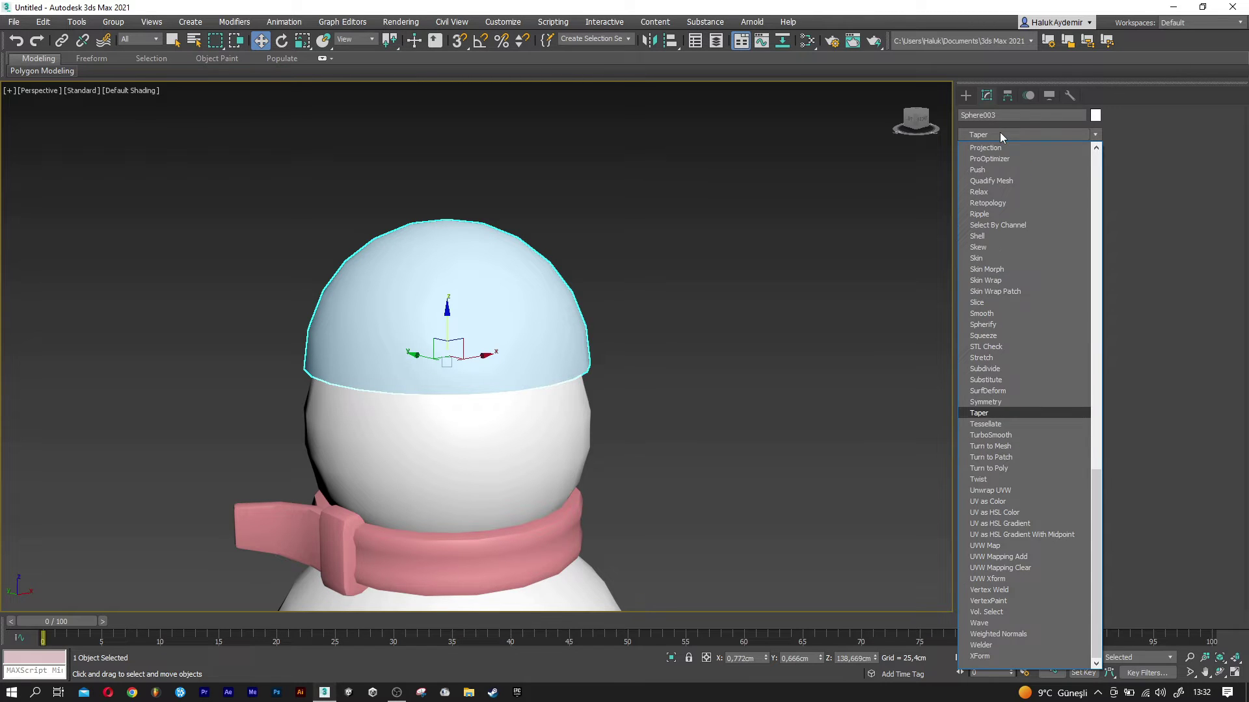
{"action": "left_click", "coordinate": [993, 411]}
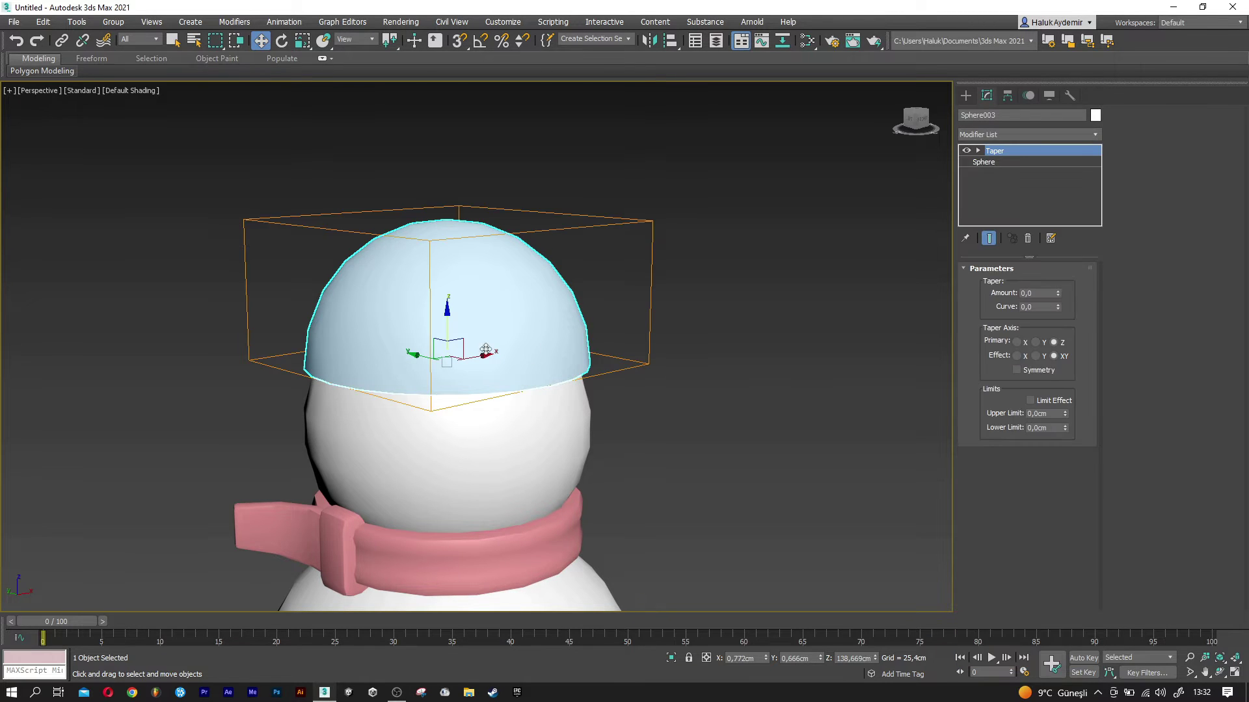
{"action": "scroll", "coordinate": [465, 341], "scroll_direction": "up", "scroll_amount": 2}
{"action": "scroll", "coordinate": [466, 341], "scroll_direction": "down", "scroll_amount": 2}
{"action": "scroll", "coordinate": [465, 340], "scroll_direction": "up", "scroll_amount": 2}
{"action": "middle_click_drag", "start_coordinate": [466, 341], "coordinate": [482, 350], "text": "alt"}
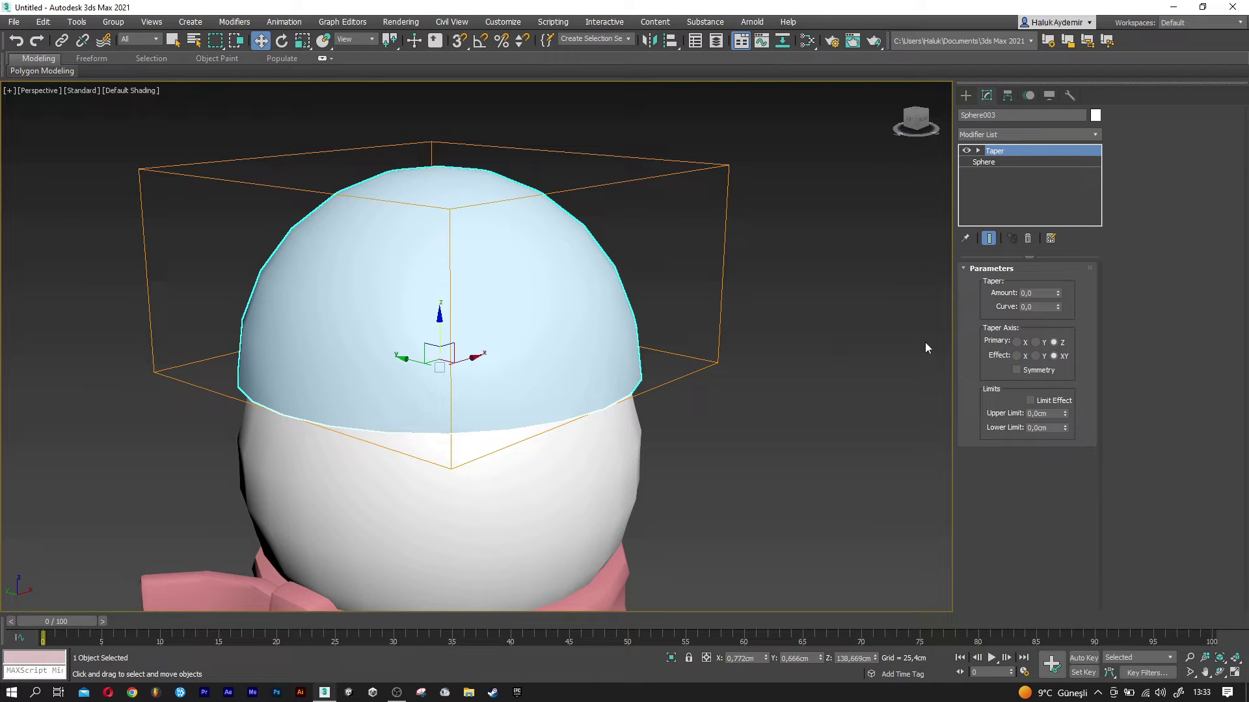
{"action": "left_click_drag", "start_coordinate": [1059, 293], "coordinate": [1058, 305]}
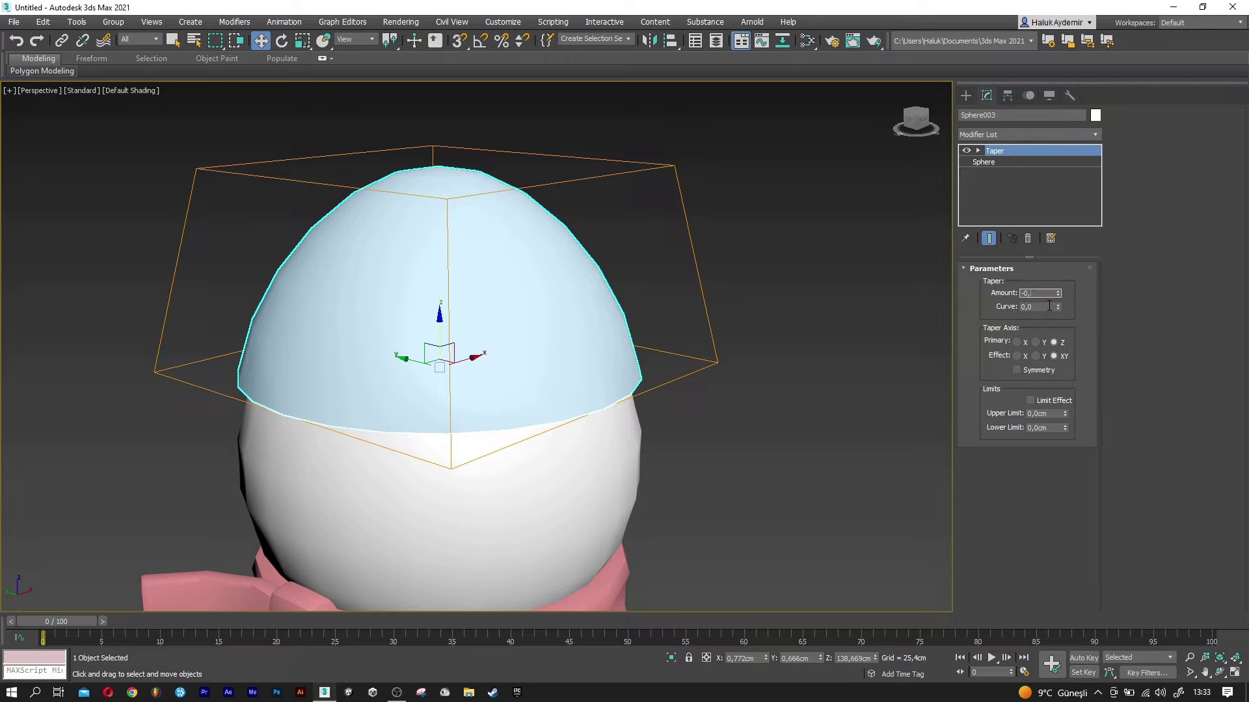
{"action": "key", "text": "Return"}
Flatten the taper gizmo vertically and lower the hat further onto the head.
{"action": "mouse_move", "coordinate": [573, 309]}
{"action": "middle_mouse_down", "text": "alt"}
{"action": "mouse_move", "coordinate": [510, 259]}
{"action": "mouse_move", "coordinate": [524, 265]}
{"action": "mouse_move", "coordinate": [463, 282]}
{"action": "middle_mouse_up", "text": "alt"}
{"action": "key", "text": "r"}
{"action": "middle_click_drag", "start_coordinate": [446, 352], "coordinate": [440, 423], "text": "alt"}
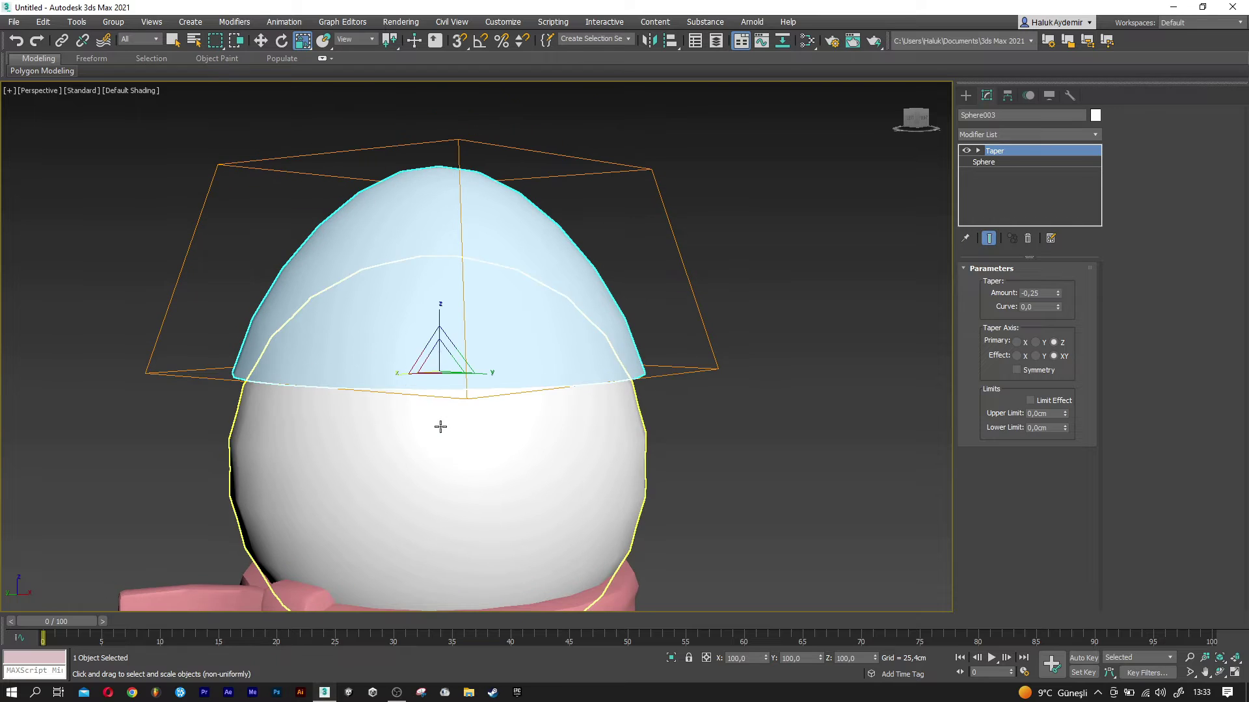
{"action": "left_click_drag", "start_coordinate": [442, 347], "coordinate": [439, 329]}
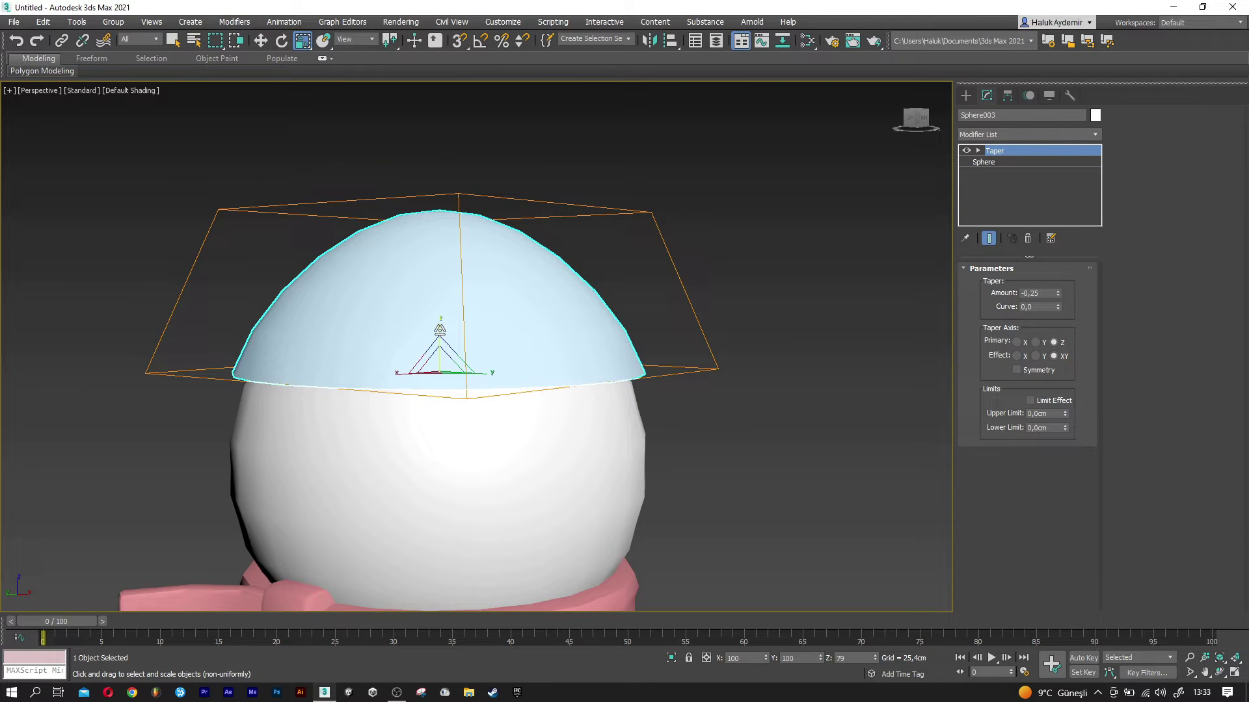
{"action": "key", "text": "w"}
{"action": "middle_click_drag", "start_coordinate": [440, 328], "coordinate": [438, 327], "text": "alt"}
{"action": "left_click_drag", "start_coordinate": [438, 327], "coordinate": [441, 333]}
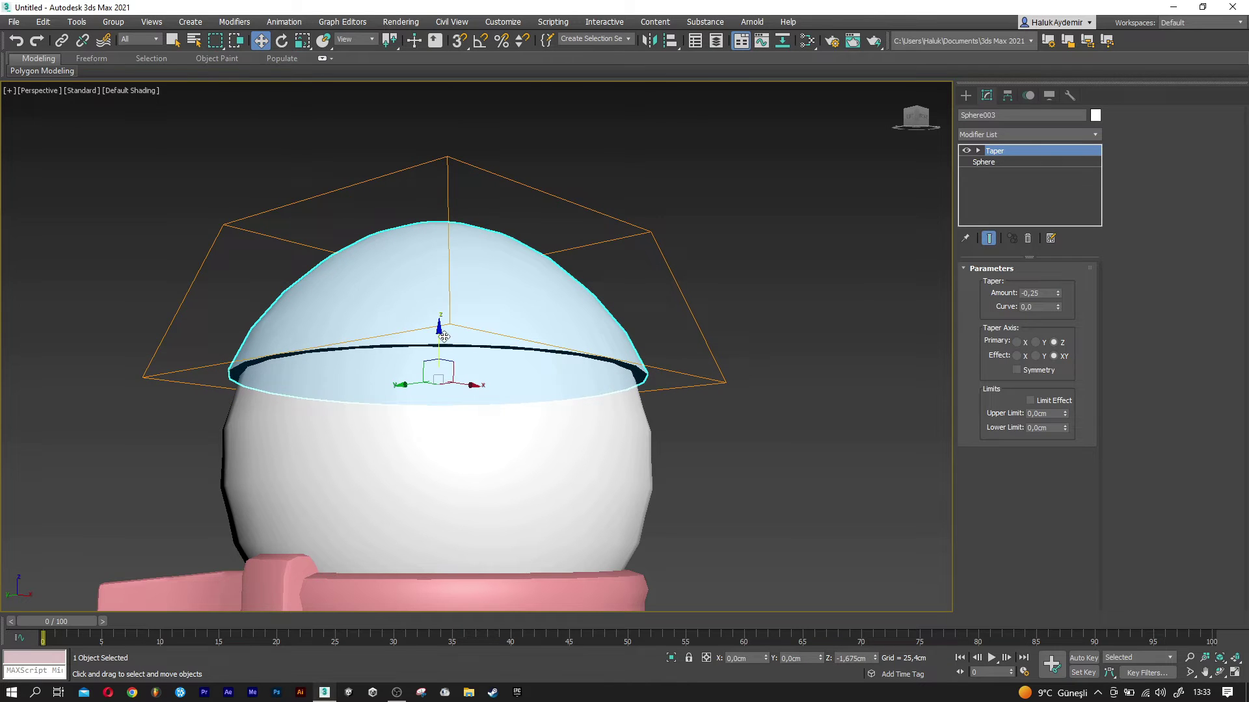
Select the neck scarf and centre the view on it.
{"action": "mouse_move", "coordinate": [432, 364]}
{"action": "middle_mouse_down", "text": "alt"}
{"action": "mouse_move", "coordinate": [384, 371]}
{"action": "mouse_move", "coordinate": [427, 352]}
{"action": "middle_mouse_up", "text": "alt"}
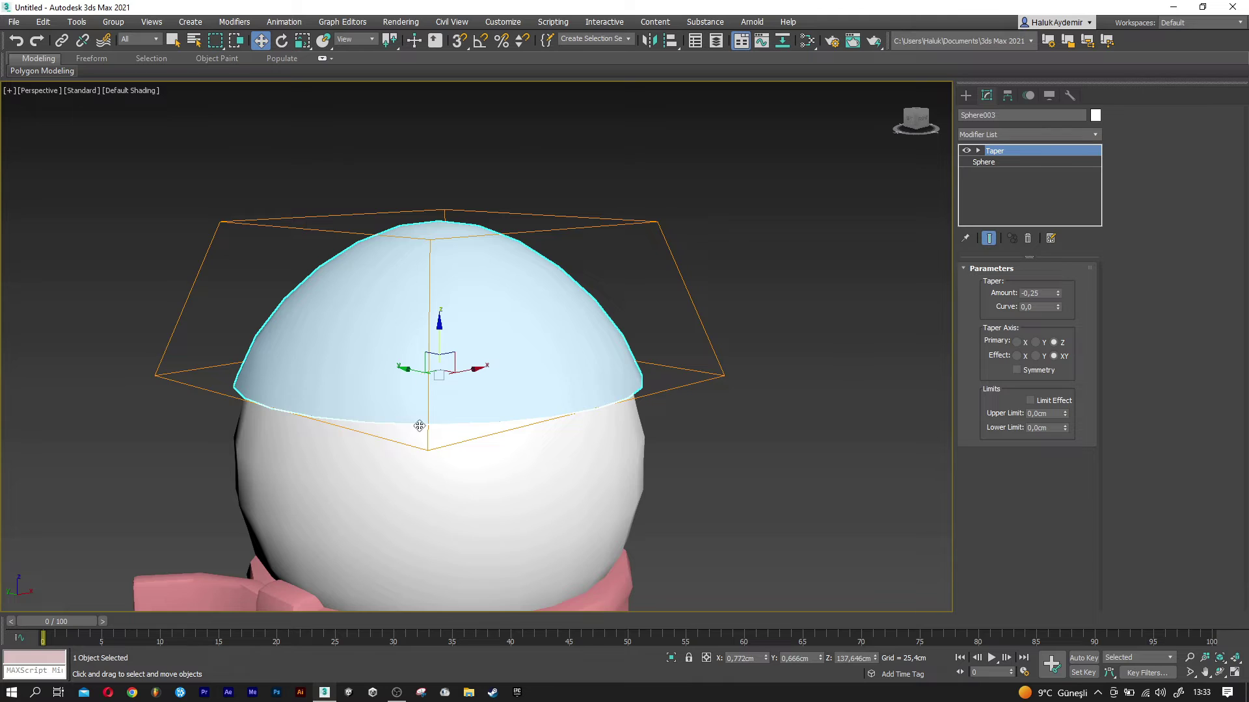
{"action": "middle_click_drag", "start_coordinate": [418, 404], "coordinate": [405, 349]}
{"action": "left_click", "coordinate": [430, 553]}
{"action": "middle_click_drag", "start_coordinate": [430, 553], "coordinate": [497, 546]}
Clone the scarf upward as Cylinder002 and scale it into a flatter band around the head.
{"action": "left_click_drag", "start_coordinate": [486, 404], "coordinate": [485, 205], "text": "shift"}
{"action": "left_click", "coordinate": [605, 401]}
{"action": "key", "text": "r"}
{"action": "scroll", "coordinate": [480, 357], "scroll_direction": "up", "scroll_amount": 2}
{"action": "scroll", "coordinate": [480, 358], "scroll_direction": "up", "scroll_amount": 3}
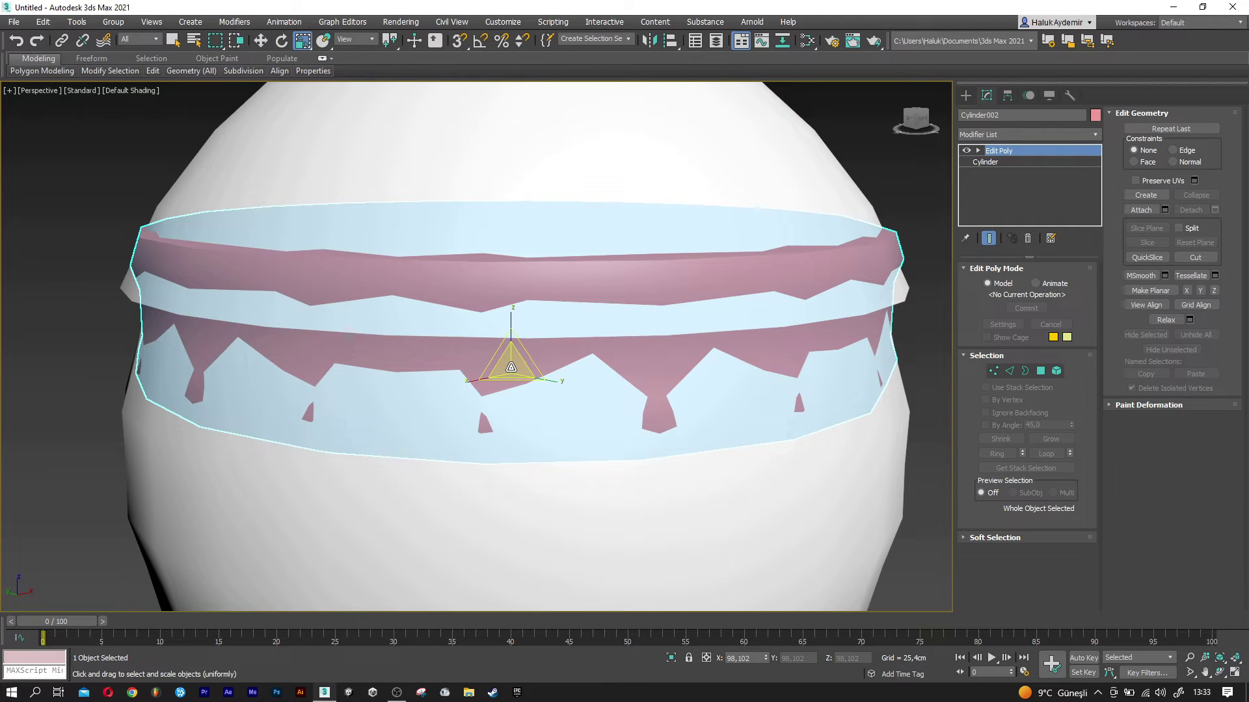
{"action": "left_click_drag", "start_coordinate": [513, 367], "coordinate": [513, 363]}
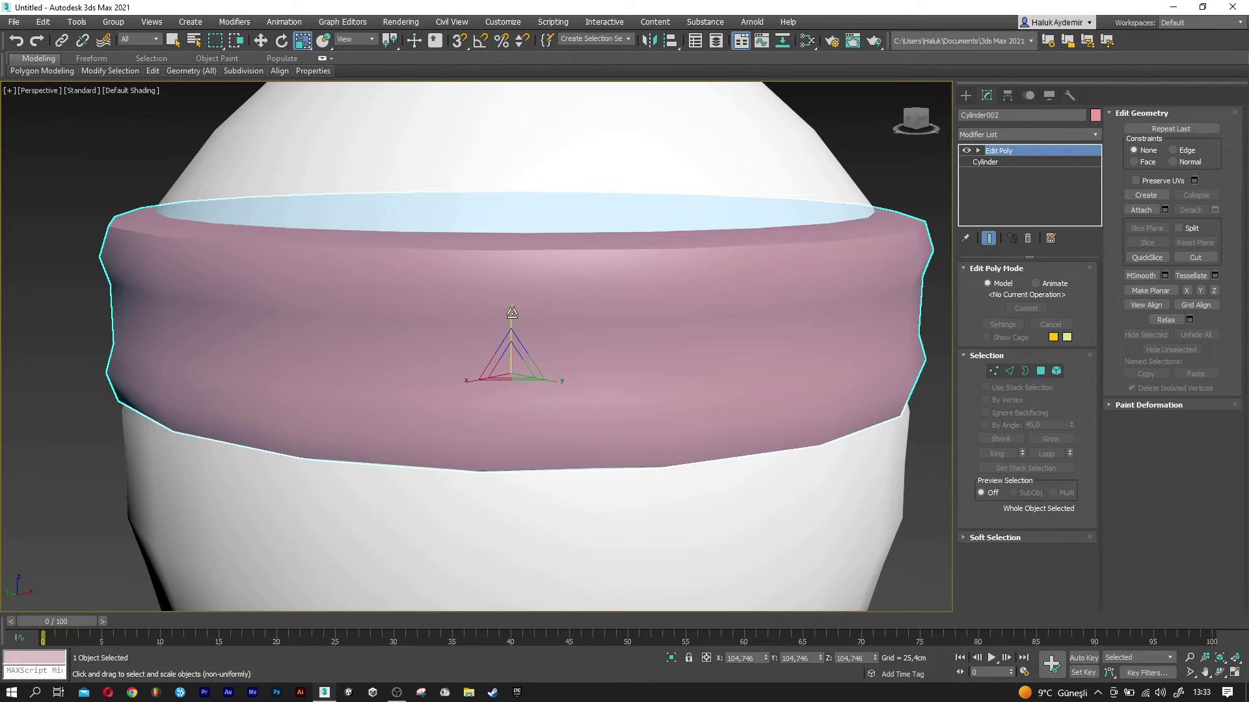
{"action": "left_click_drag", "start_coordinate": [513, 318], "coordinate": [512, 327]}
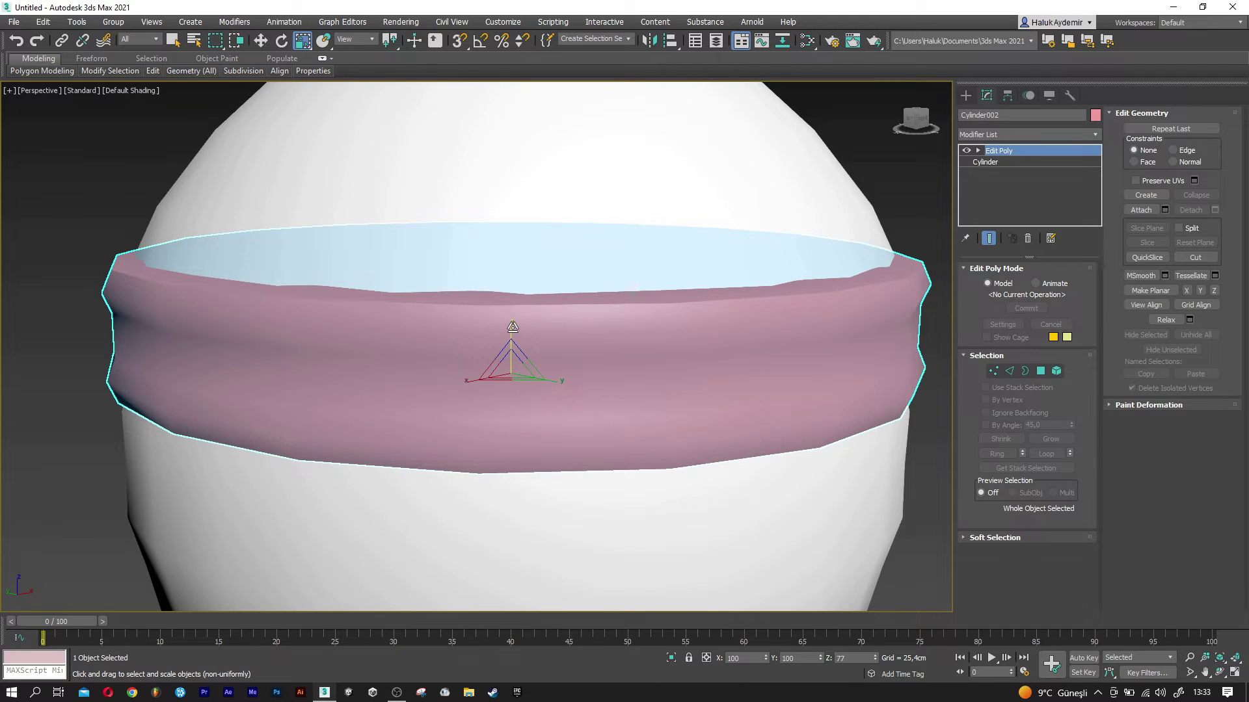
{"action": "scroll", "coordinate": [389, 341], "scroll_direction": "down", "scroll_amount": 4}
{"action": "mouse_move", "coordinate": [389, 341]}
{"action": "middle_mouse_down", "text": "alt"}
{"action": "mouse_move", "coordinate": [408, 379]}
{"action": "mouse_move", "coordinate": [447, 323]}
{"action": "middle_mouse_up", "text": "alt"}
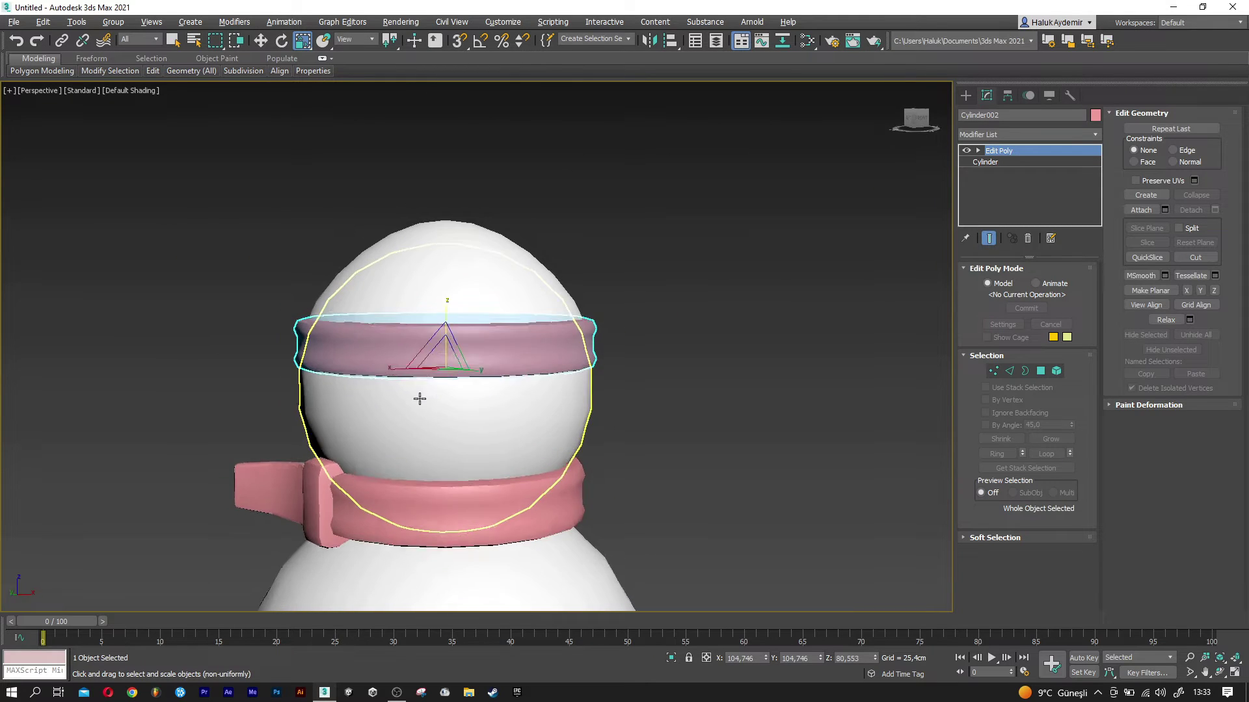
Raise the hat dome, shrink it, and squash it vertically with non-uniform scale.
{"action": "key", "text": "w"}
{"action": "left_click", "coordinate": [441, 319]}
{"action": "left_click_drag", "start_coordinate": [447, 294], "coordinate": [448, 288]}
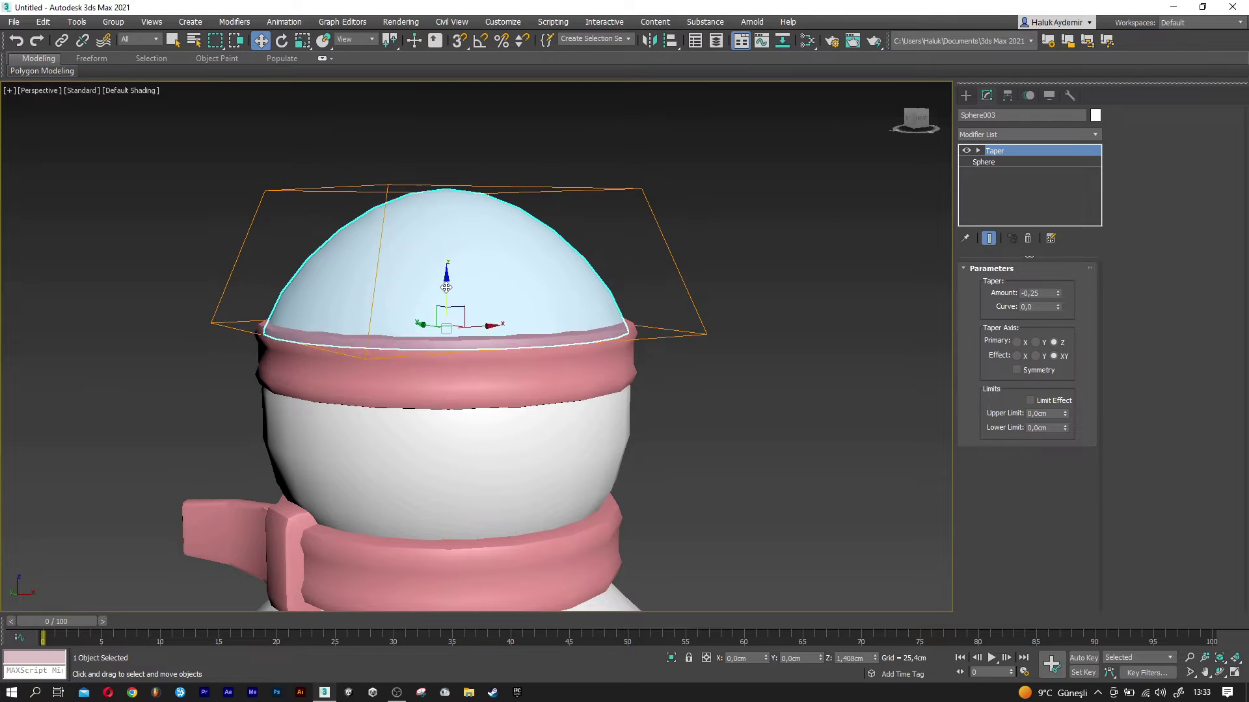
{"action": "middle_click_drag", "start_coordinate": [447, 288], "coordinate": [400, 414], "text": "alt"}
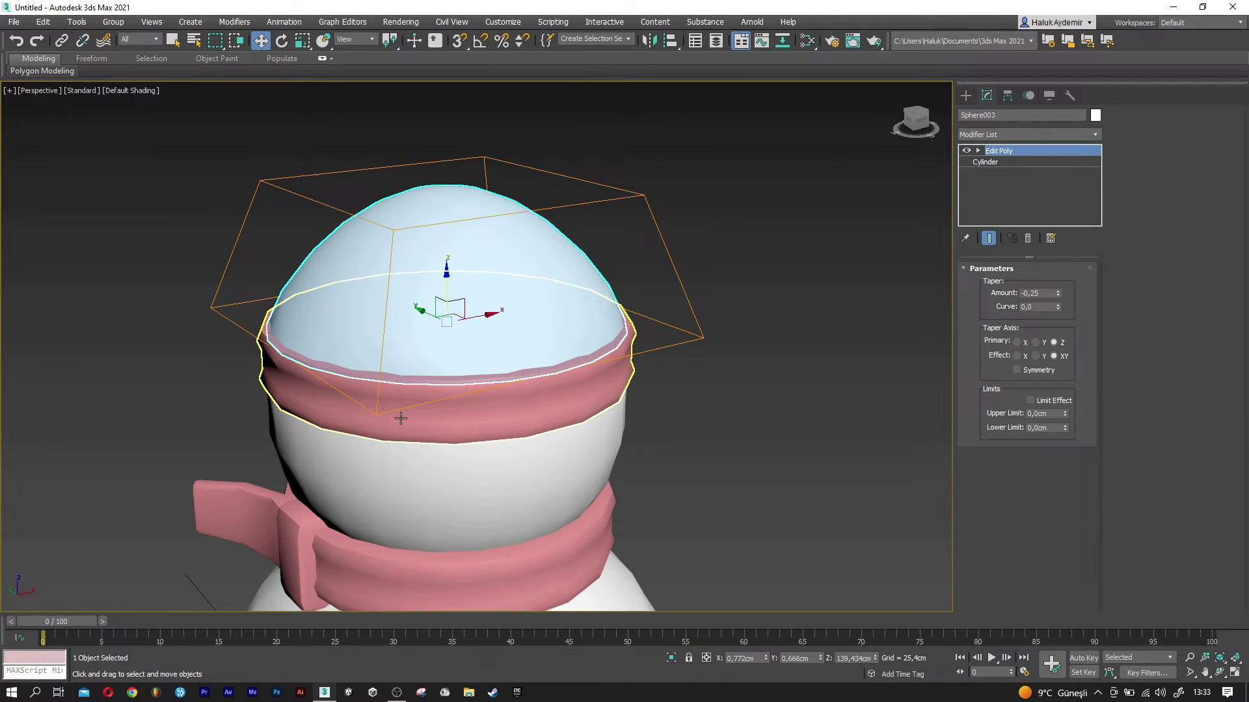
{"action": "left_click", "coordinate": [401, 415]}
{"action": "middle_click_drag", "start_coordinate": [393, 413], "coordinate": [396, 338], "text": "alt"}
{"action": "left_click", "coordinate": [418, 338]}
{"action": "key", "text": "r"}
{"action": "left_click_drag", "start_coordinate": [447, 320], "coordinate": [446, 324]}
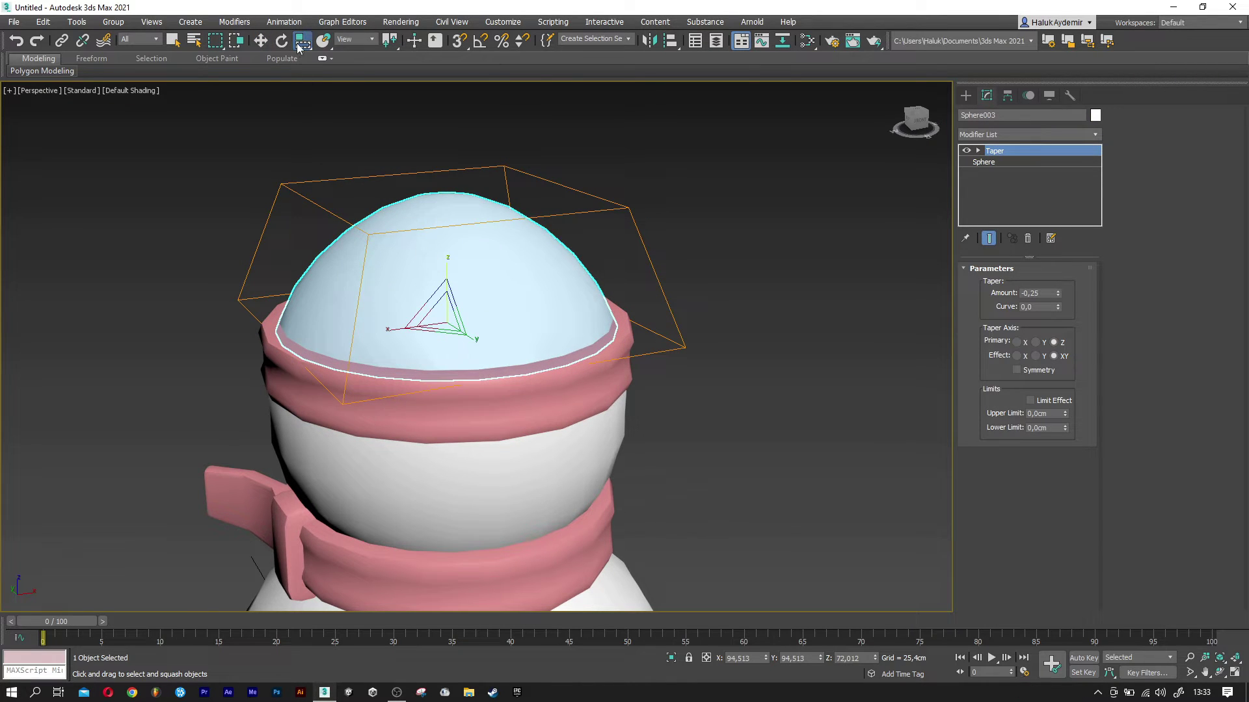
{"action": "left_click_drag", "start_coordinate": [303, 42], "coordinate": [308, 70]}
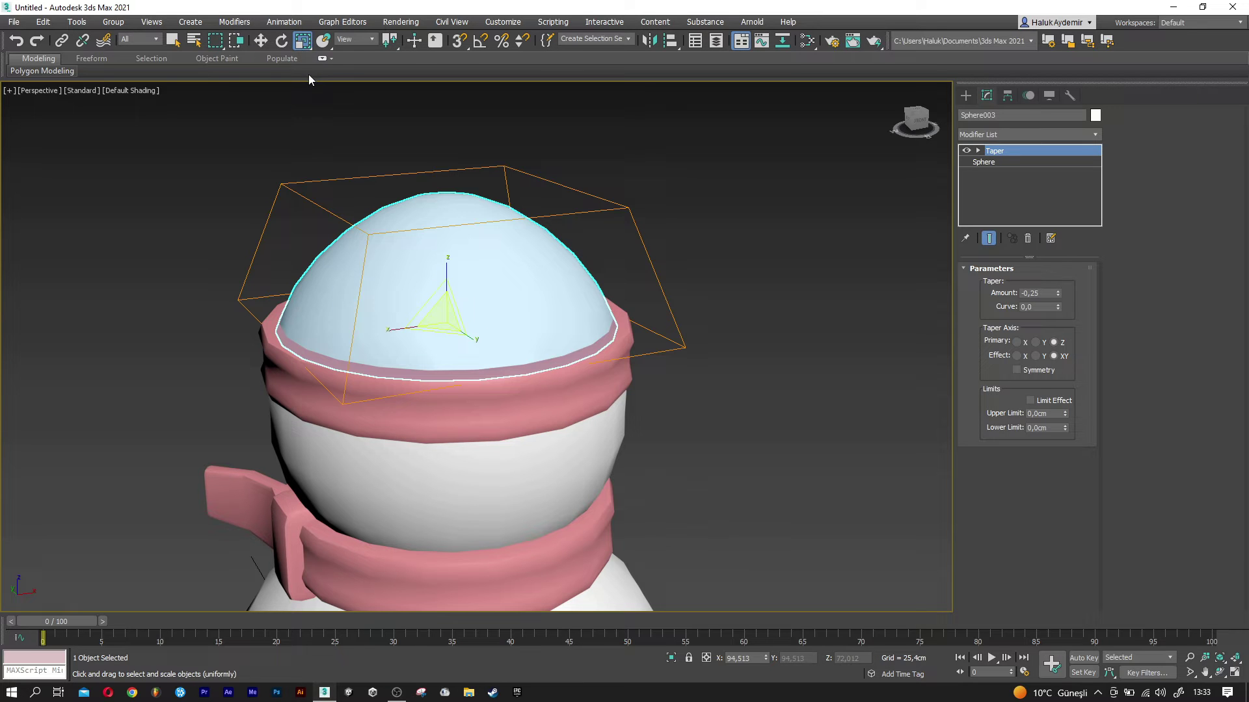
{"action": "left_click_drag", "start_coordinate": [443, 255], "coordinate": [448, 271]}
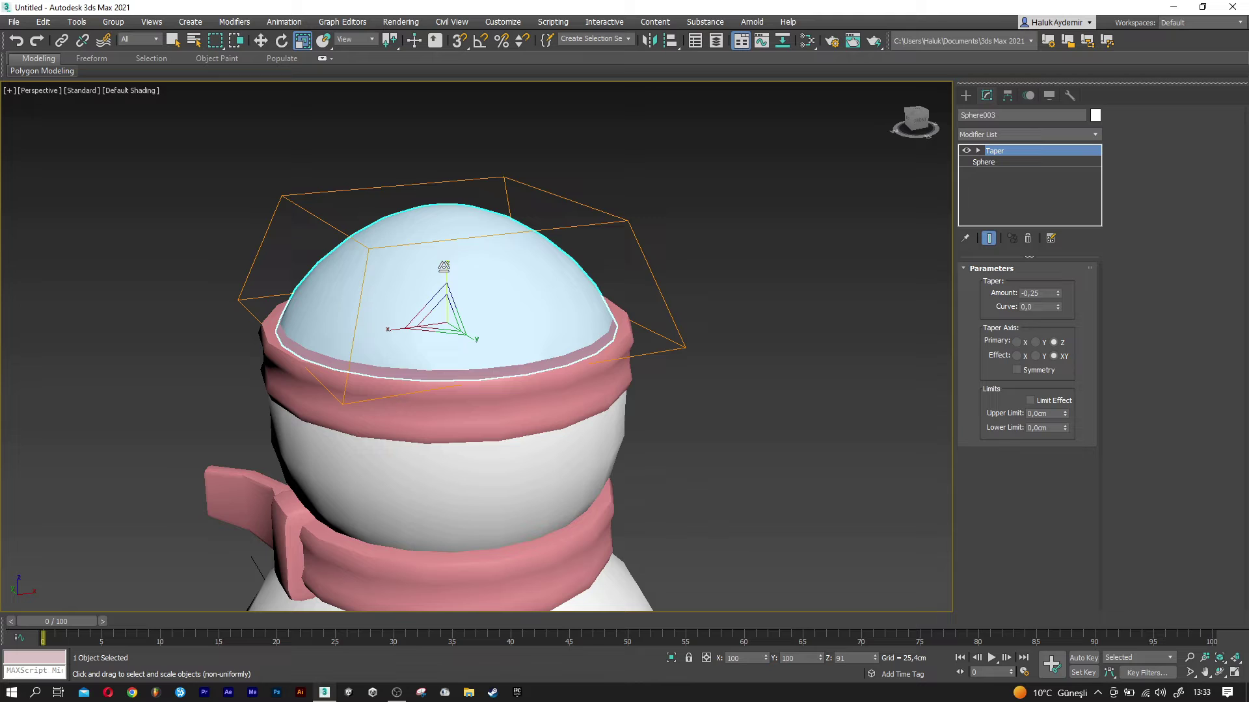
Select the pink hat band and inspect it from lower angles.
{"action": "key", "text": "w"}
{"action": "mouse_move", "coordinate": [439, 266]}
{"action": "middle_mouse_down", "text": "alt"}
{"action": "mouse_move", "coordinate": [450, 247]}
{"action": "mouse_move", "coordinate": [446, 268]}
{"action": "mouse_move", "coordinate": [432, 259]}
{"action": "middle_mouse_up", "text": "alt"}
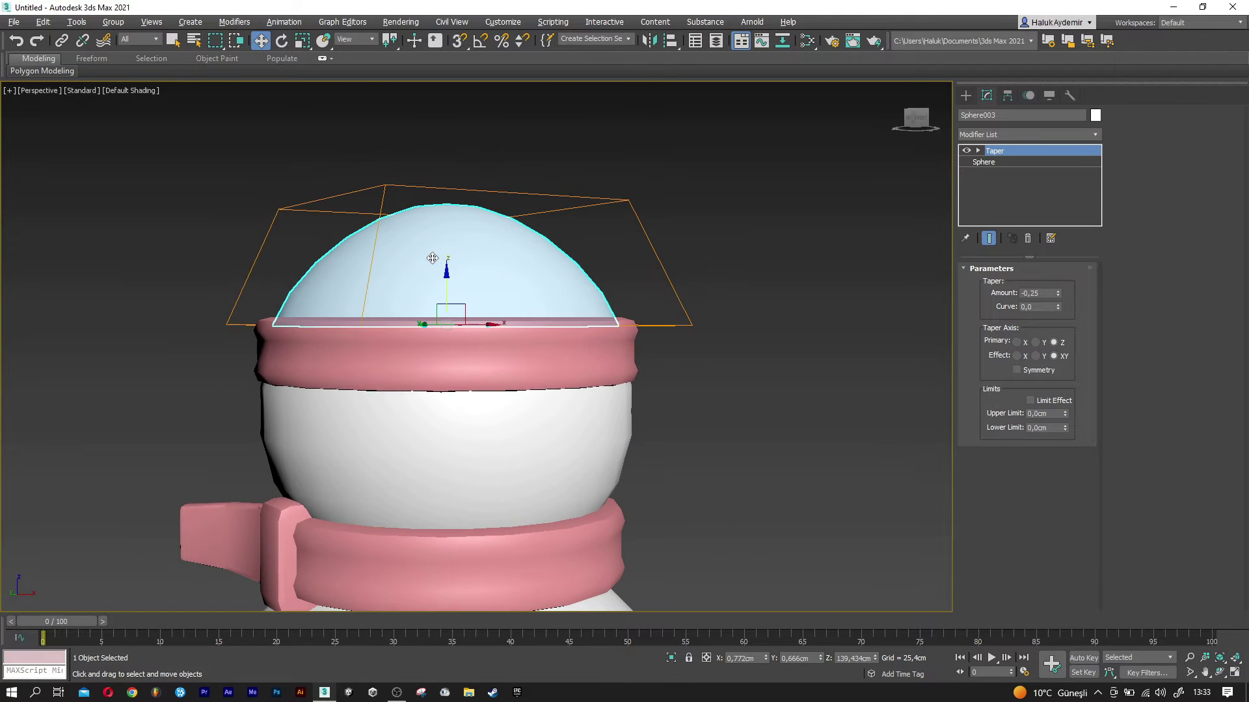
{"action": "left_click", "coordinate": [353, 354]}
{"action": "middle_click_drag", "start_coordinate": [353, 355], "coordinate": [390, 325], "text": "alt"}
{"action": "scroll", "coordinate": [474, 379], "scroll_direction": "up", "scroll_amount": 3}
{"action": "key", "text": "r"}
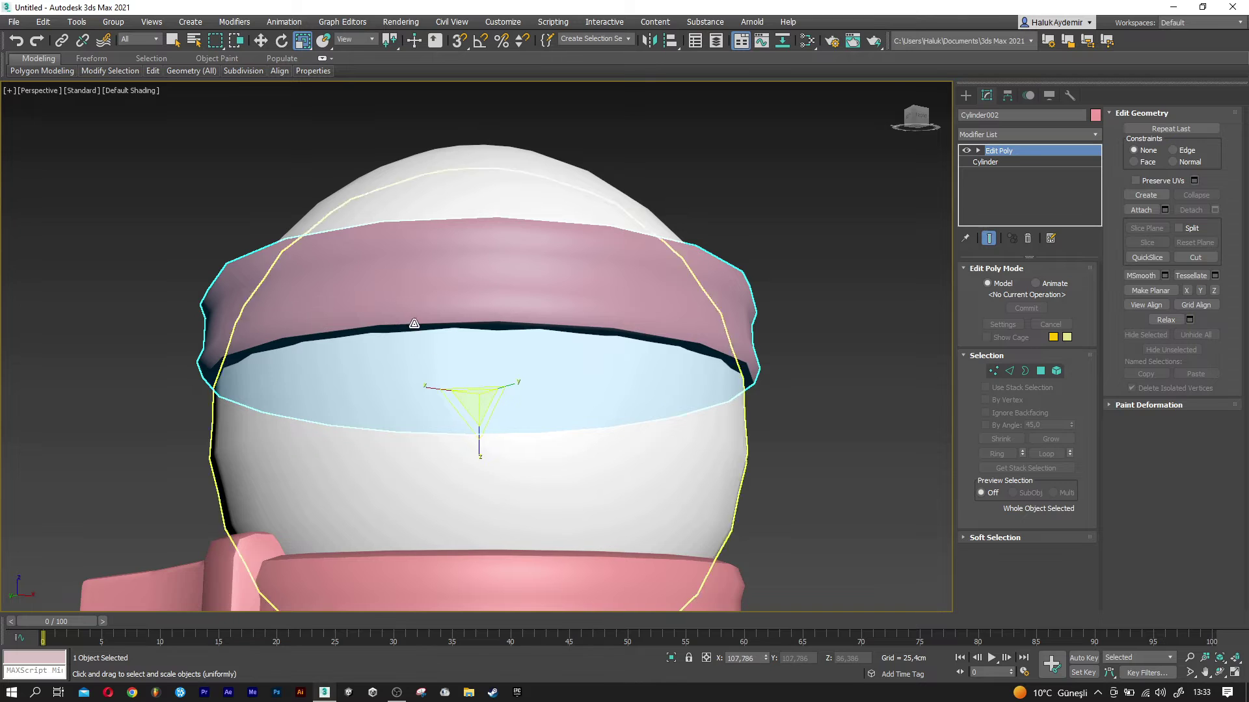
{"action": "middle_click_drag", "start_coordinate": [481, 392], "coordinate": [428, 307], "text": "alt"}
Enlarge the hat dome to fill the band, then view the snowman frontally.
{"action": "key", "text": "w"}
{"action": "left_click", "coordinate": [429, 307]}
{"action": "key", "text": "r"}
{"action": "left_click_drag", "start_coordinate": [478, 310], "coordinate": [481, 277]}
{"action": "key", "text": "w"}
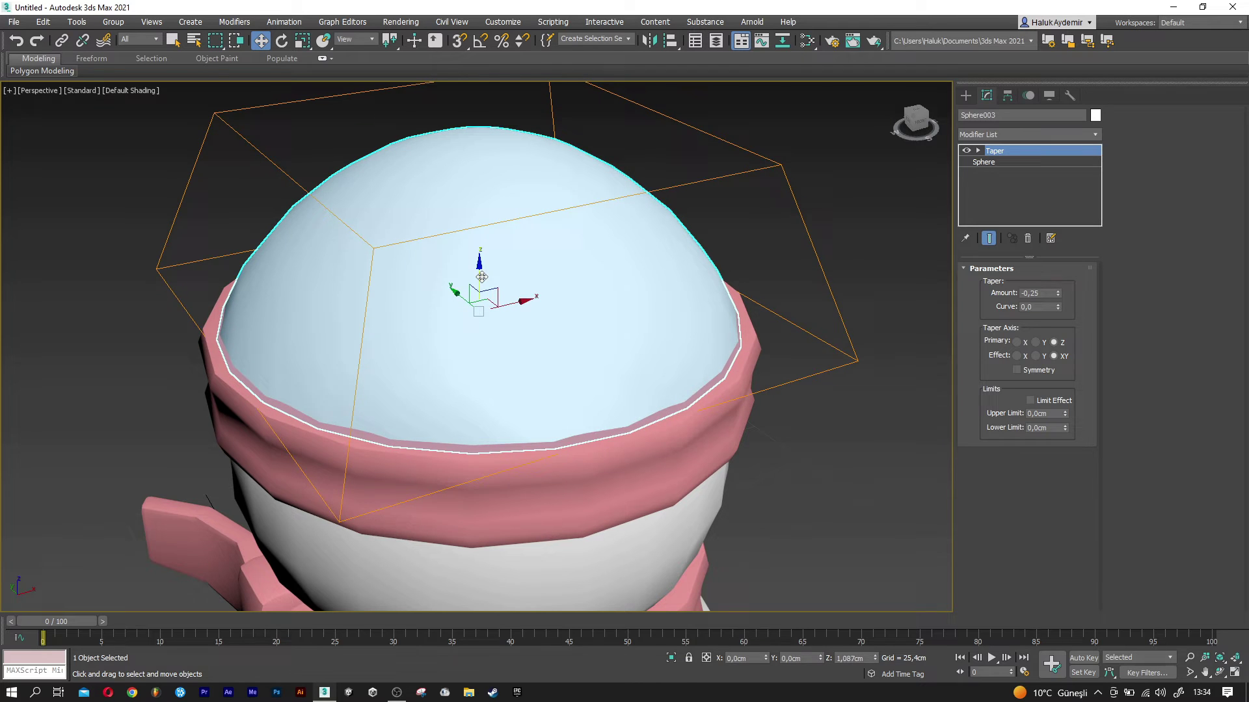
{"action": "scroll", "coordinate": [455, 261], "scroll_direction": "down", "scroll_amount": 10}
{"action": "mouse_move", "coordinate": [455, 260]}
{"action": "middle_mouse_down", "text": "alt"}
{"action": "mouse_move", "coordinate": [460, 312]}
{"action": "mouse_move", "coordinate": [430, 350]}
{"action": "middle_mouse_up", "text": "alt"}
{"action": "scroll", "coordinate": [434, 289], "scroll_direction": "up", "scroll_amount": 3}
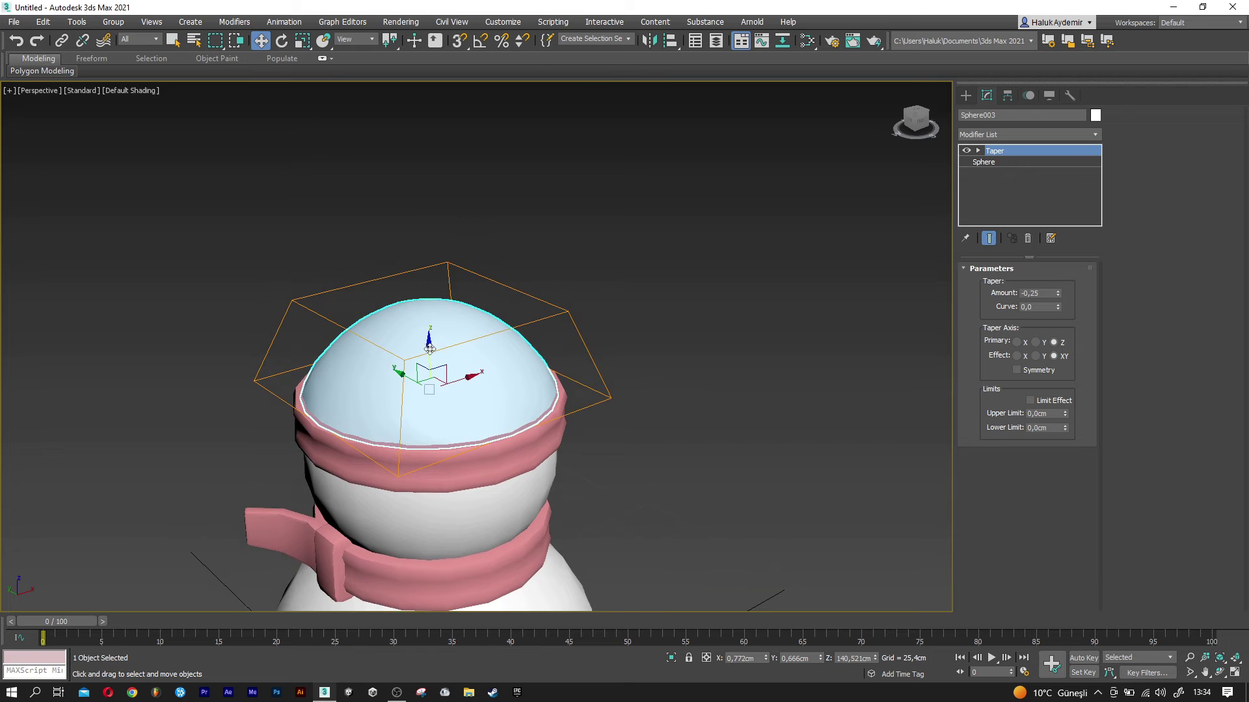
Create a small sphere, align it to the hat dome's centre, and lift it above the hat.
{"action": "left_click", "coordinate": [966, 96]}
{"action": "left_click", "coordinate": [987, 190]}
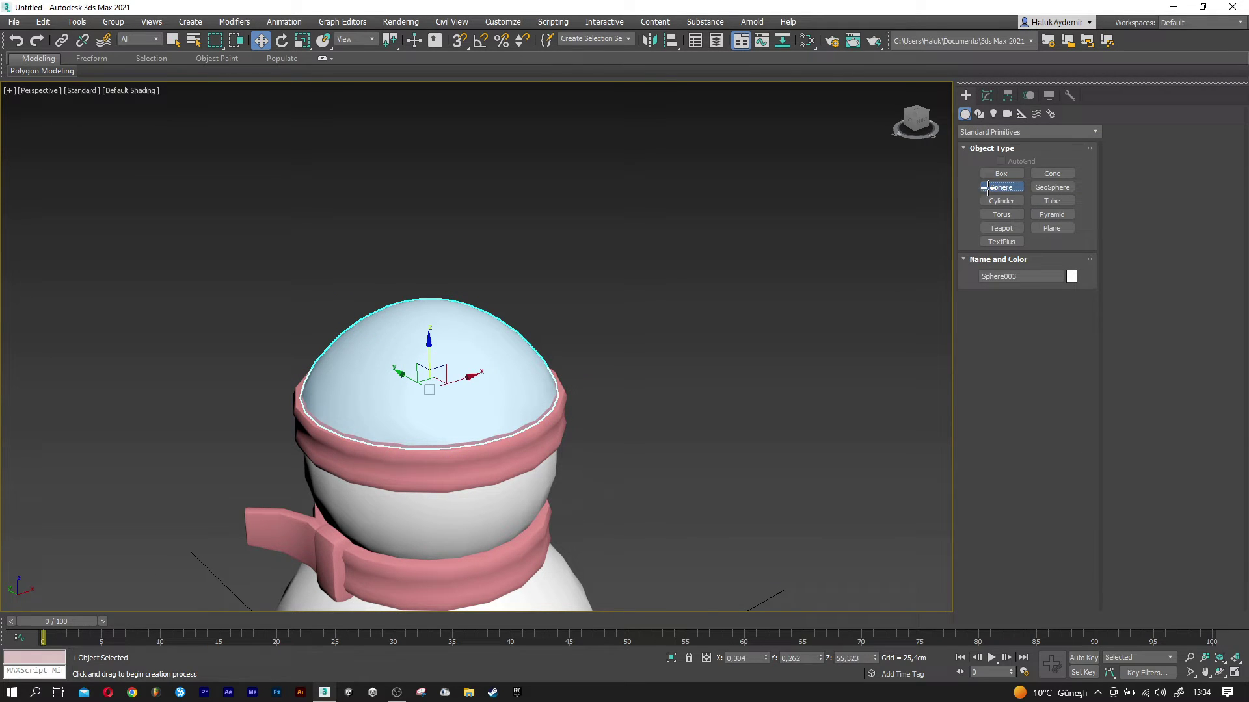
{"action": "left_click_drag", "start_coordinate": [725, 514], "coordinate": [727, 533]}
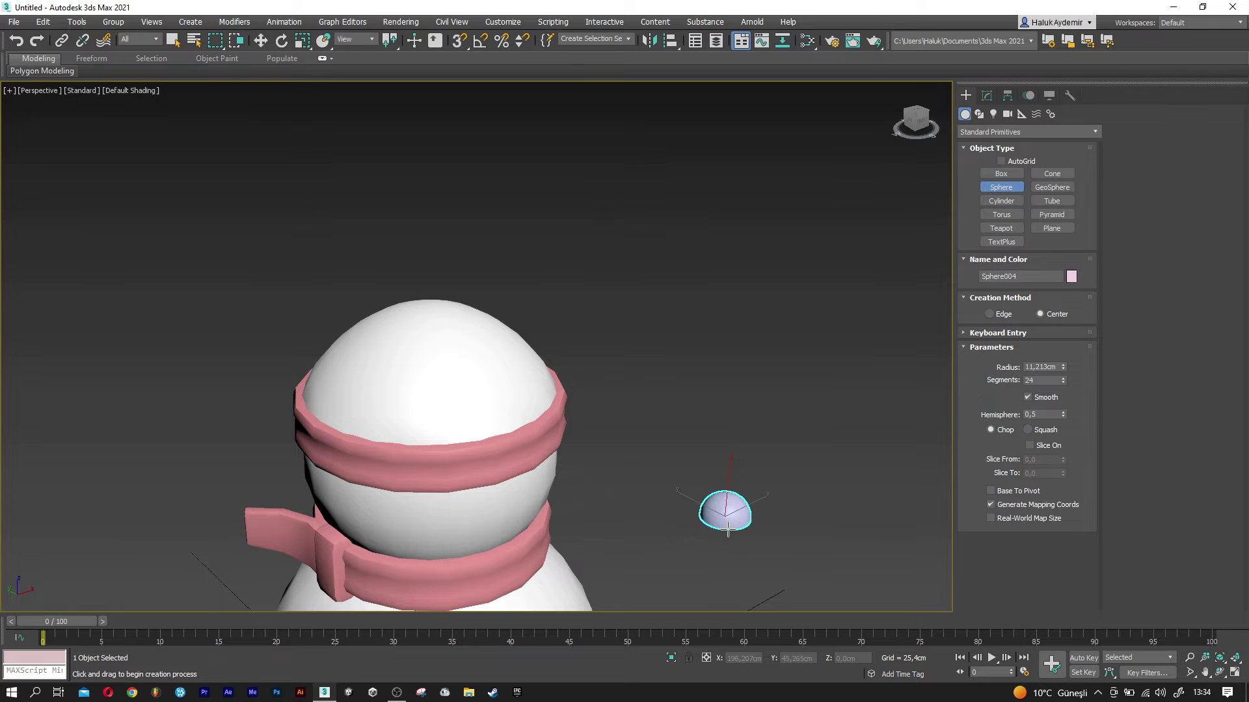
{"action": "key", "text": "w"}
{"action": "left_click", "coordinate": [674, 43]}
{"action": "left_click", "coordinate": [447, 344]}
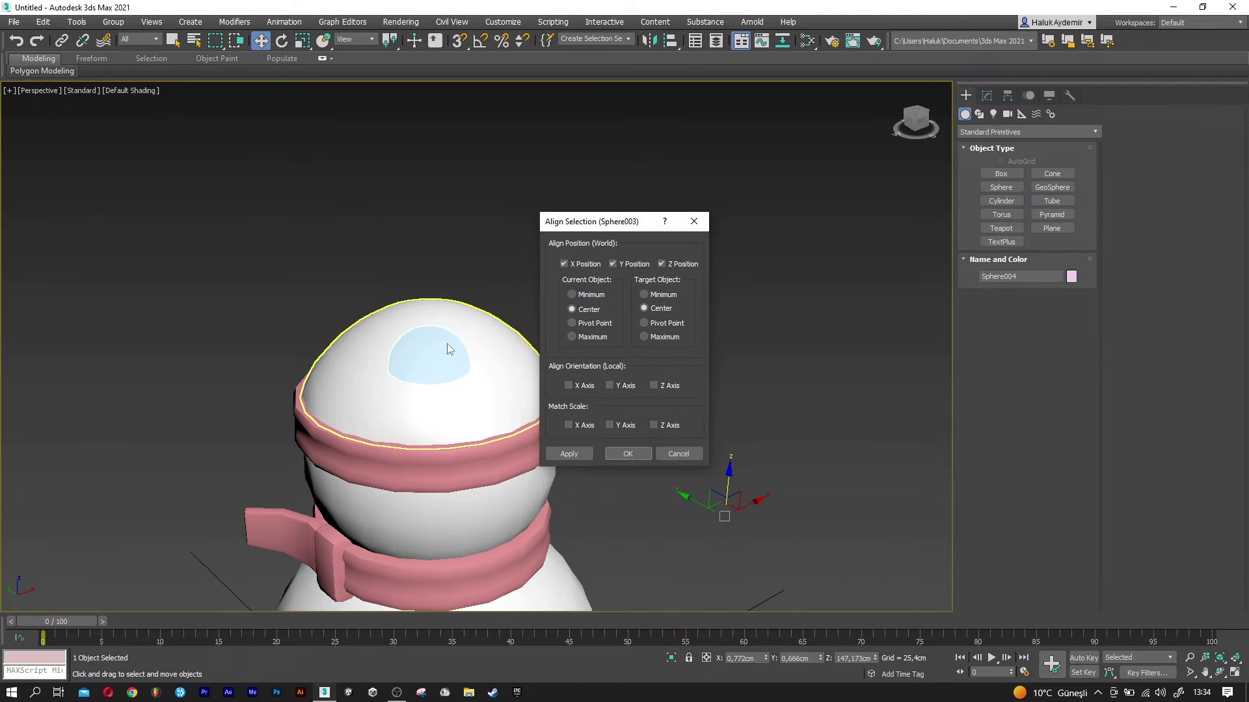
{"action": "left_click", "coordinate": [628, 455]}
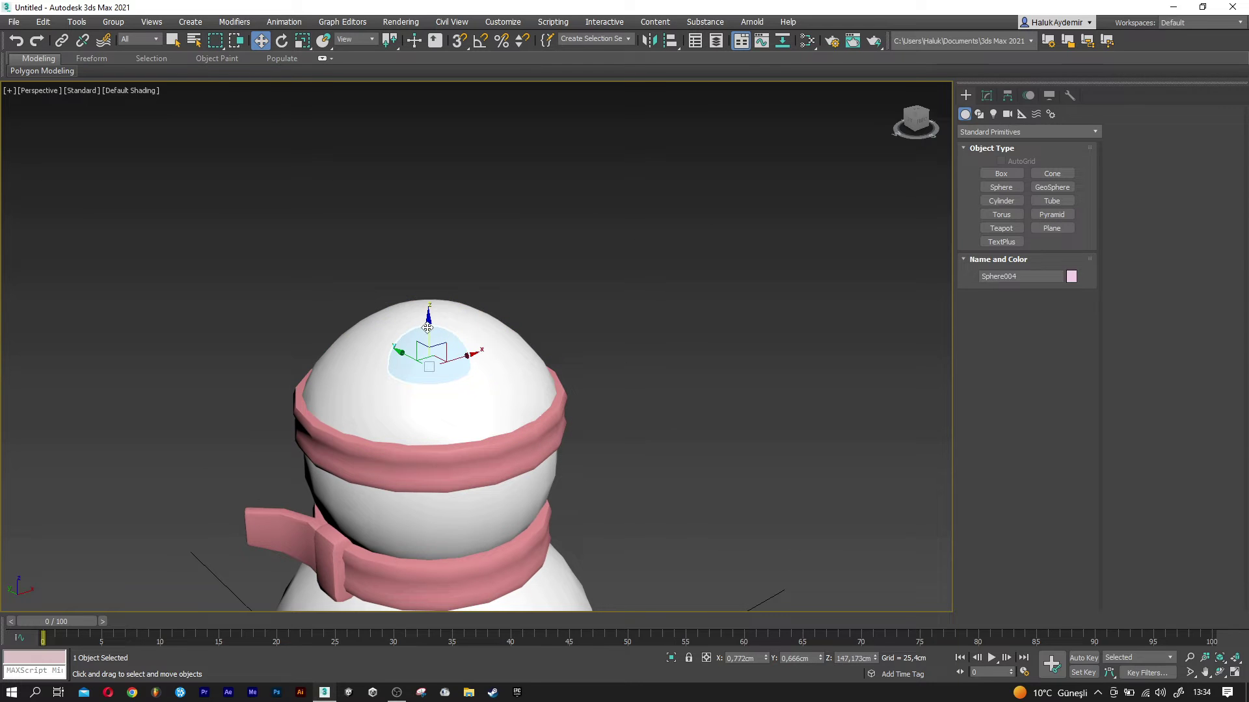
{"action": "left_click_drag", "start_coordinate": [427, 292], "coordinate": [424, 270]}
Make the new sphere full (Hemisphere 0) with a 7 cm radius.
{"action": "scroll", "coordinate": [424, 267], "scroll_direction": "up", "scroll_amount": 2}
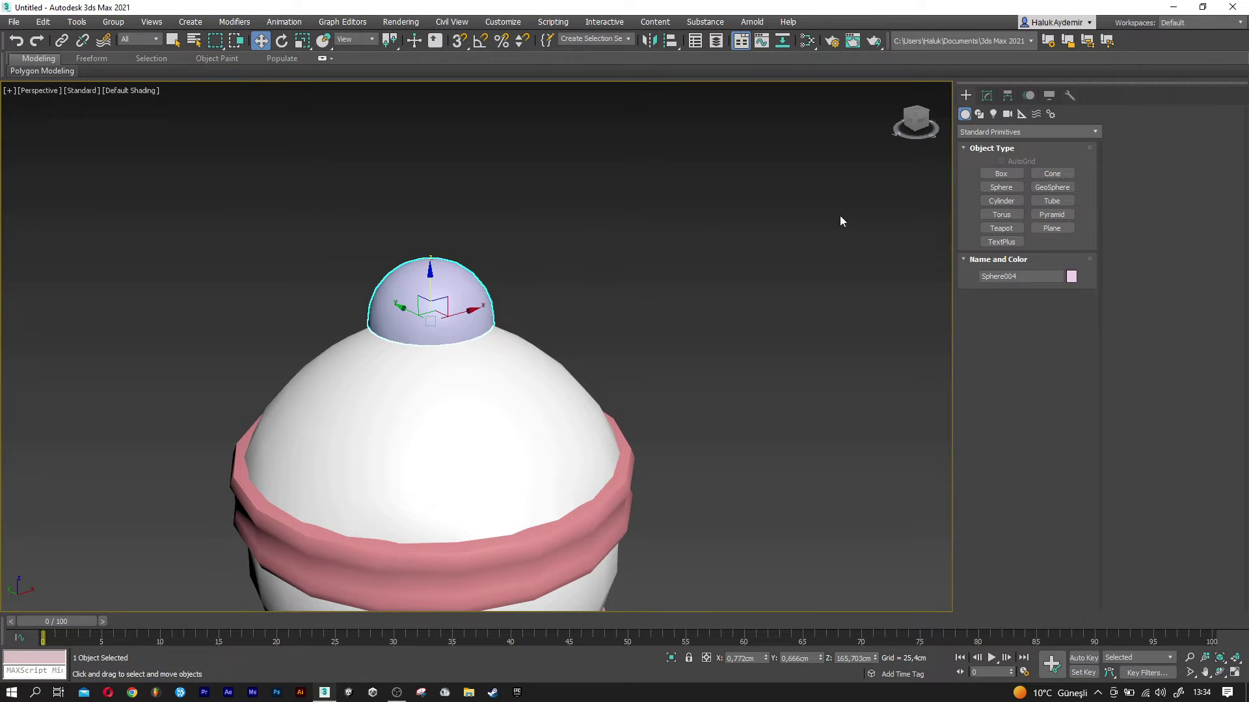
{"action": "left_click", "coordinate": [986, 97]}
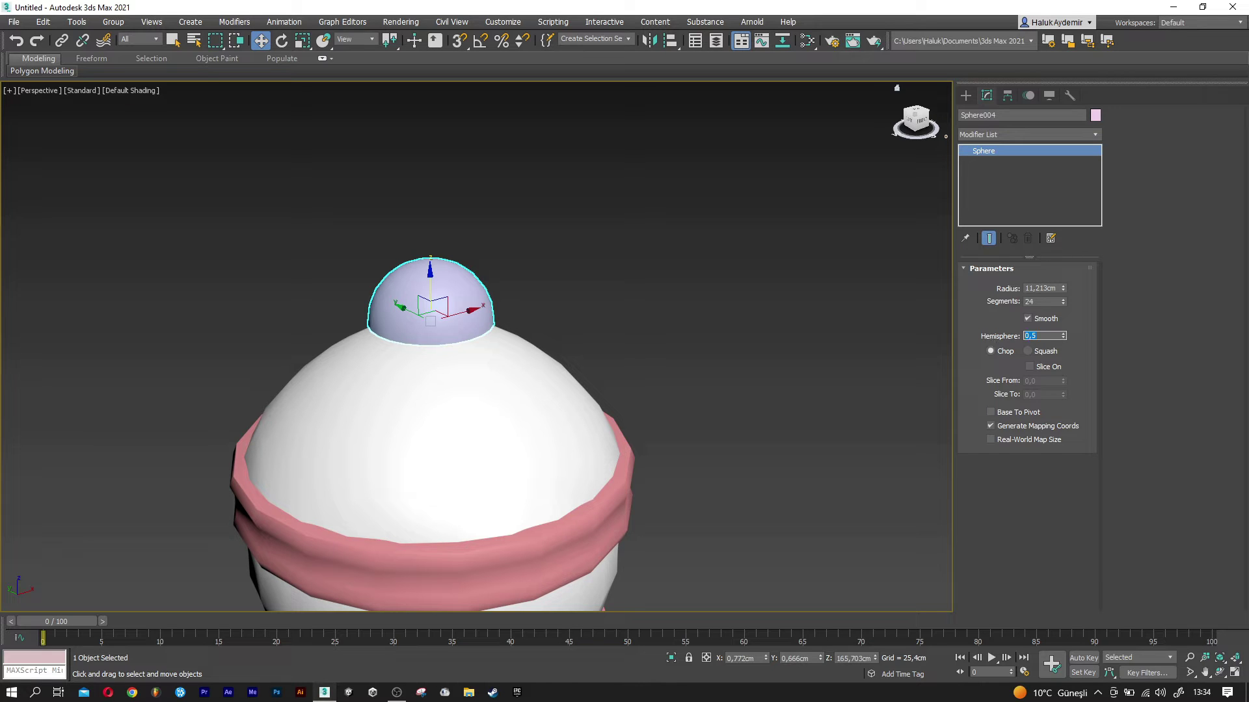
{"action": "type", "text": "0"}
{"action": "key", "text": "Return"}
{"action": "double_click", "coordinate": [1049, 287]}
{"action": "type", "text": "7"}
{"action": "key", "text": "Return"}
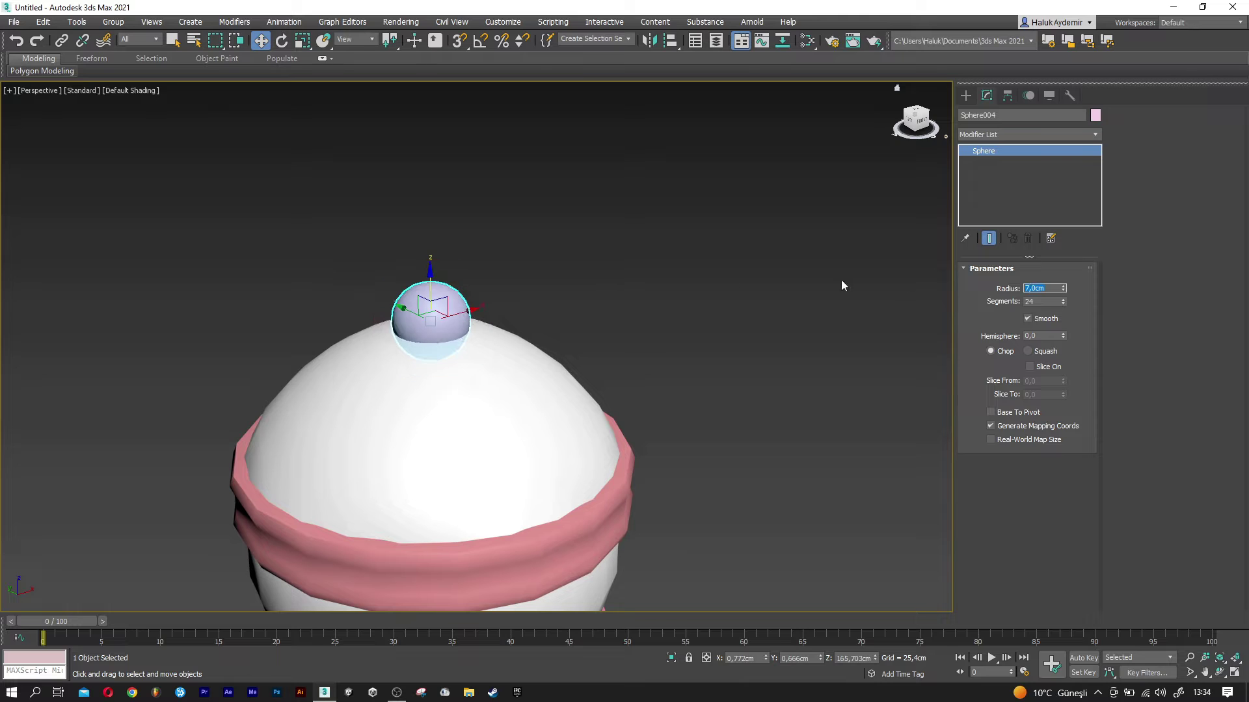
Raise the 7 cm pompom onto the top of the hat.
{"action": "left_click_drag", "start_coordinate": [431, 281], "coordinate": [431, 250]}
{"action": "scroll", "coordinate": [431, 270], "scroll_direction": "up", "scroll_amount": 2}
{"action": "scroll", "coordinate": [431, 269], "scroll_direction": "up", "scroll_amount": 2}
{"action": "key", "text": "r"}
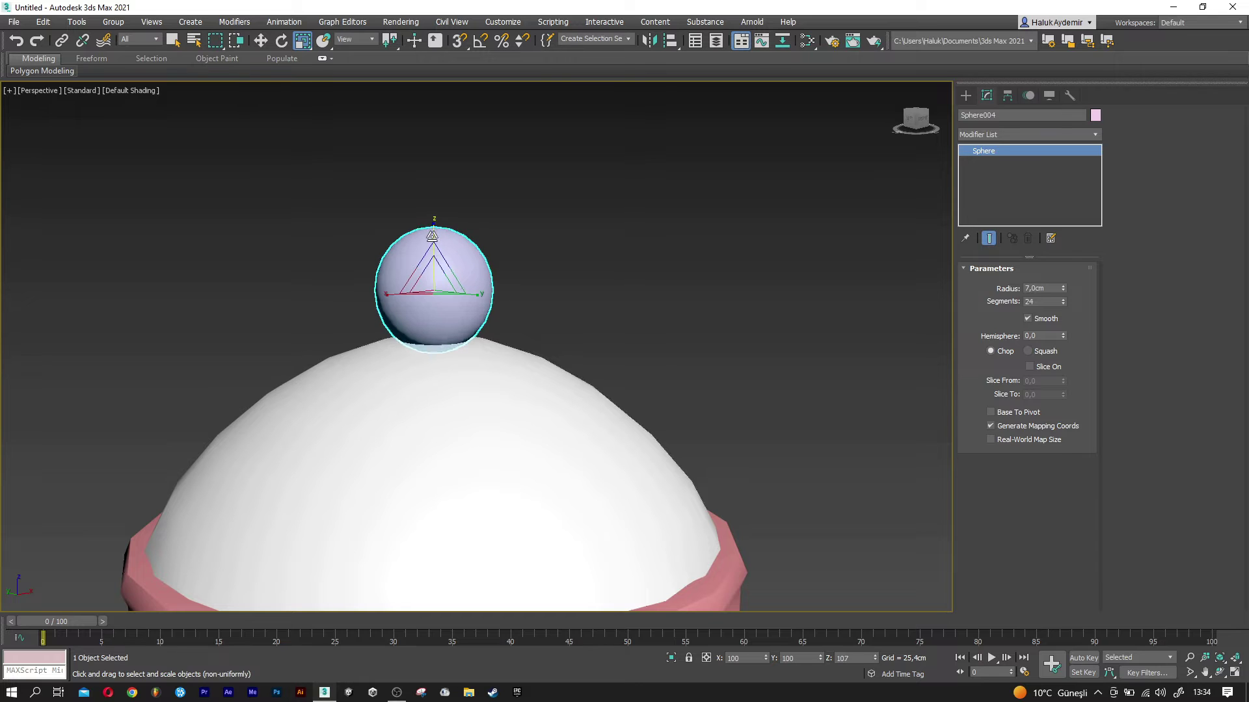
{"action": "key", "text": "w"}
{"action": "left_click_drag", "start_coordinate": [434, 243], "coordinate": [434, 241]}
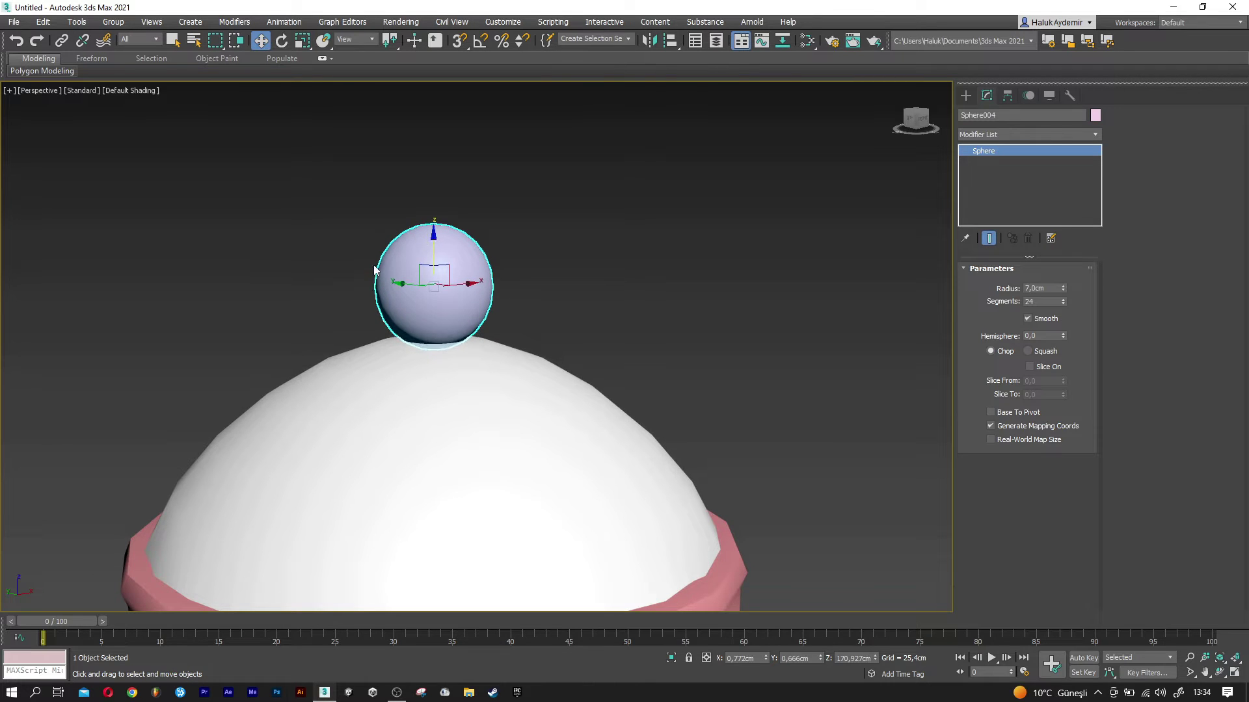
{"action": "scroll", "coordinate": [434, 242], "scroll_direction": "down", "scroll_amount": 4}
Select the dome, band and pompom together and rotate them to tilt the hat sideways.
{"action": "left_click", "coordinate": [390, 433], "text": "ctrl"}
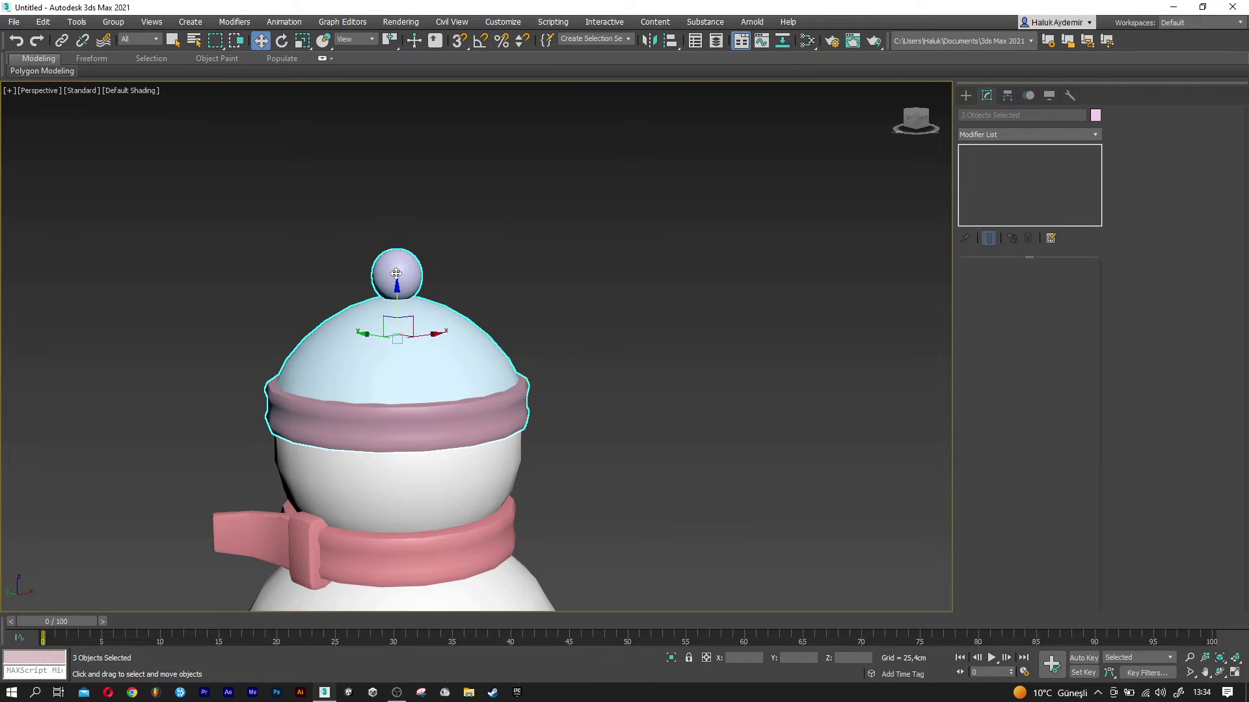
{"action": "scroll", "coordinate": [374, 309], "scroll_direction": "up", "scroll_amount": 1}
{"action": "scroll", "coordinate": [377, 304], "scroll_direction": "up", "scroll_amount": 2}
{"action": "key", "text": "e"}
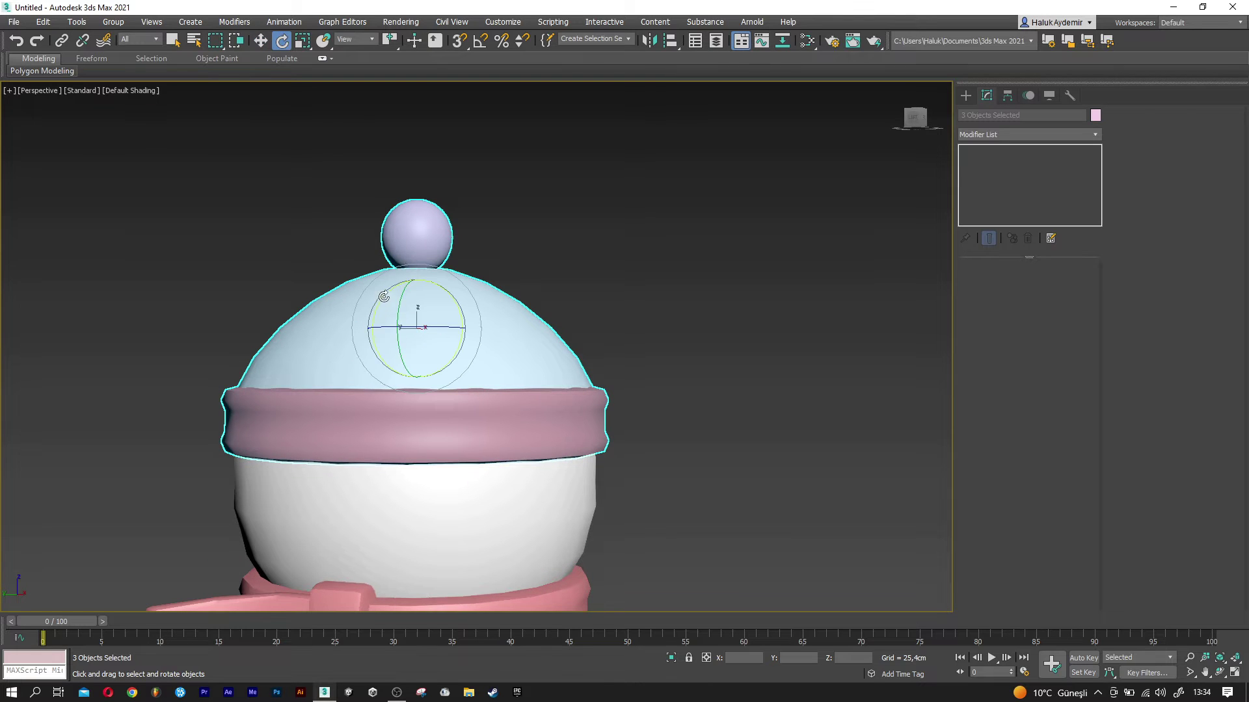
{"action": "left_click_drag", "start_coordinate": [385, 291], "coordinate": [389, 288]}
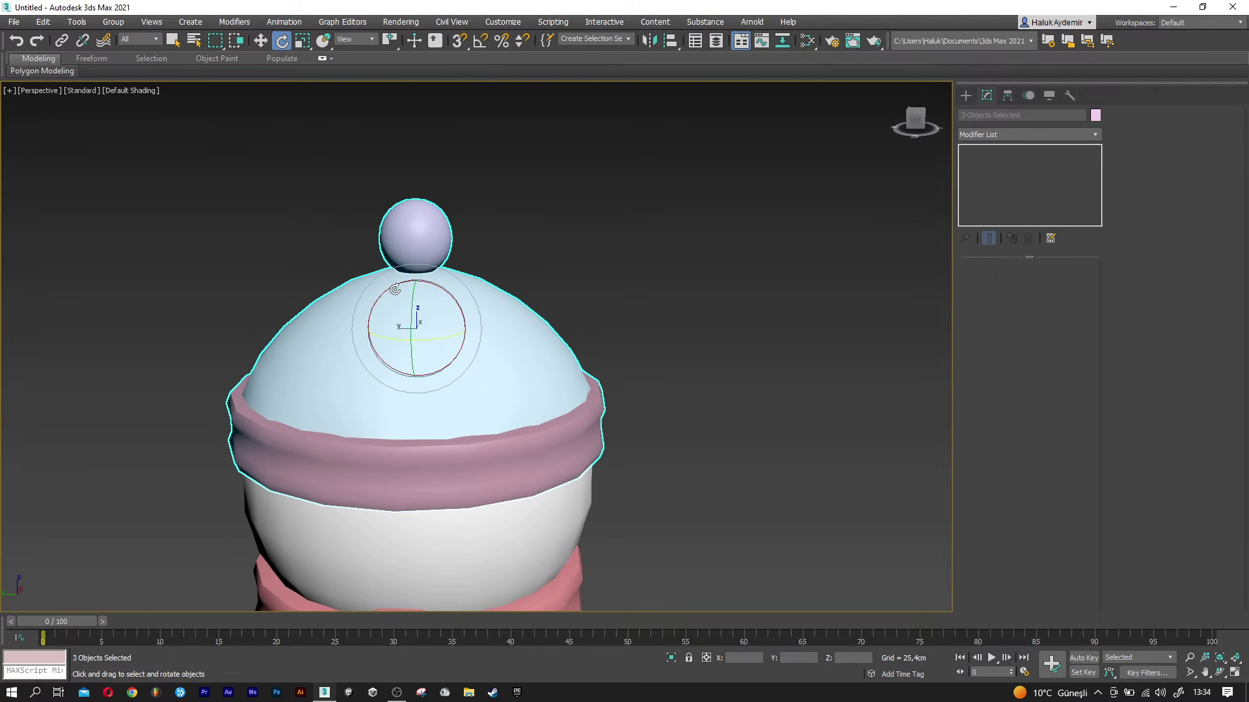
{"action": "mouse_move", "coordinate": [389, 287]}
{"action": "left_mouse_down"}
{"action": "mouse_move", "coordinate": [398, 279]}
{"action": "mouse_move", "coordinate": [391, 338]}
{"action": "left_mouse_up"}
{"action": "key", "text": "w"}
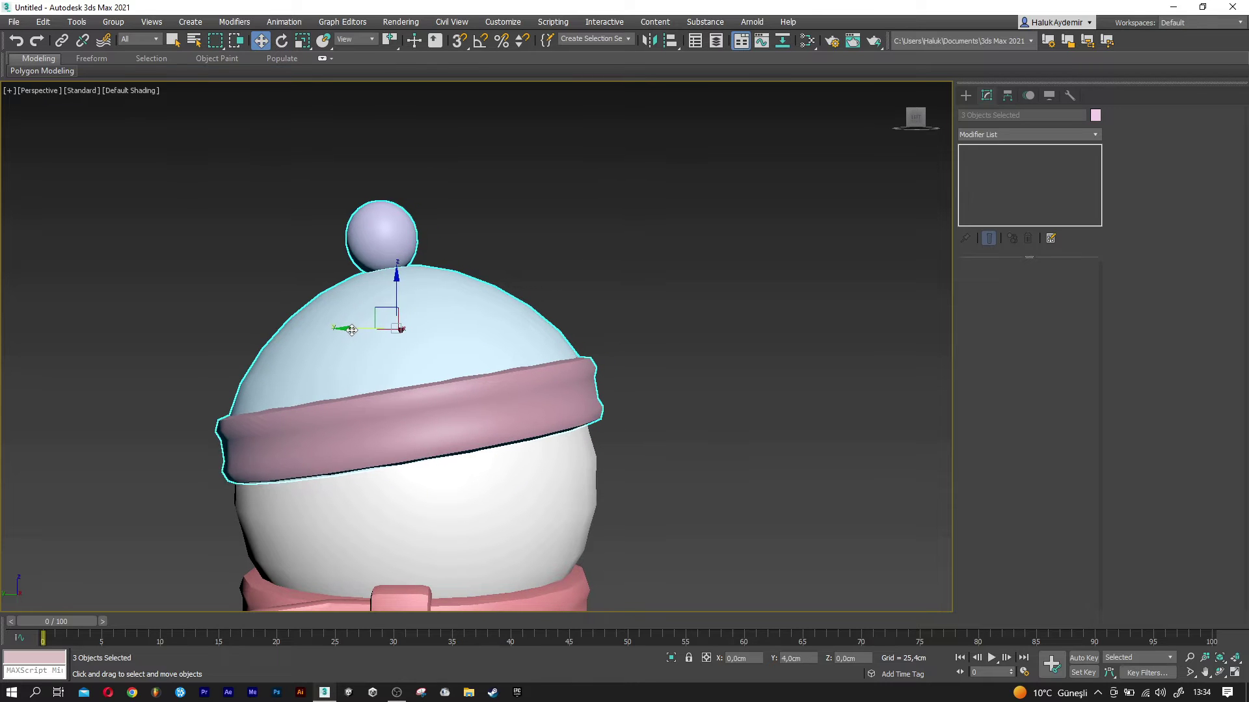
{"action": "middle_click_drag", "start_coordinate": [391, 339], "coordinate": [357, 330], "text": "alt"}
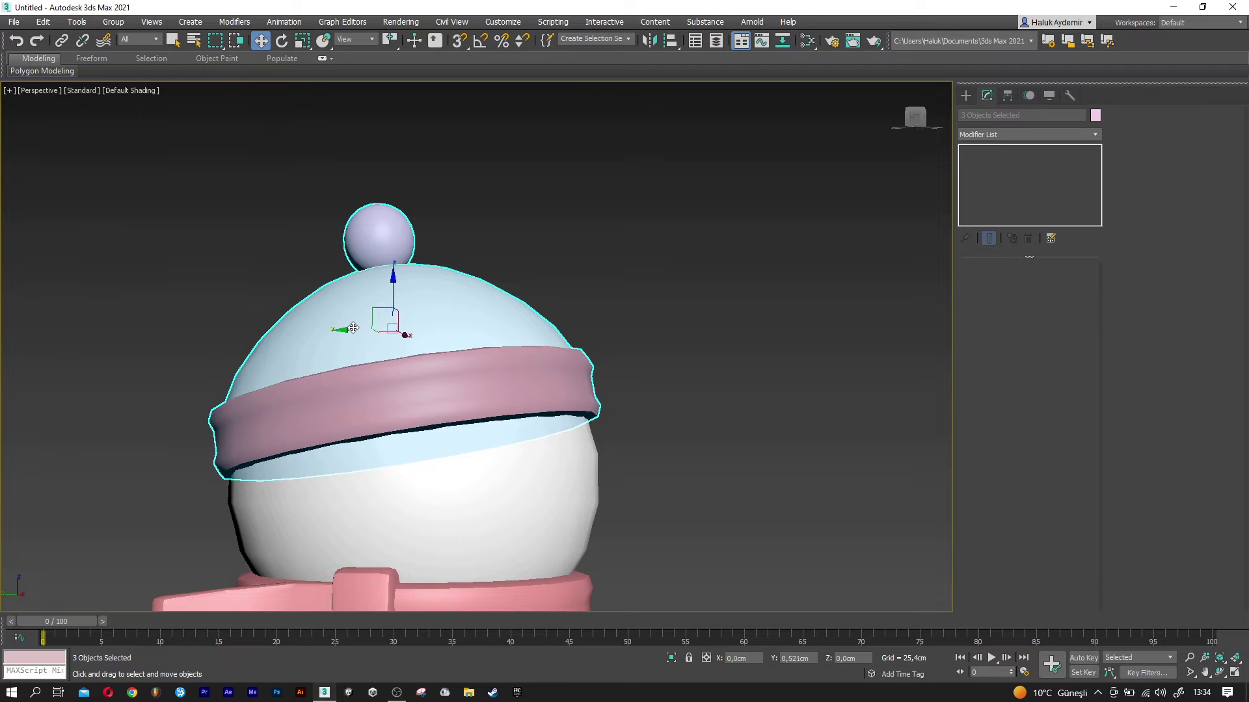
{"action": "scroll", "coordinate": [329, 387], "scroll_direction": "down", "scroll_amount": 5}
{"action": "middle_click_drag", "start_coordinate": [329, 387], "coordinate": [584, 393], "text": "alt"}
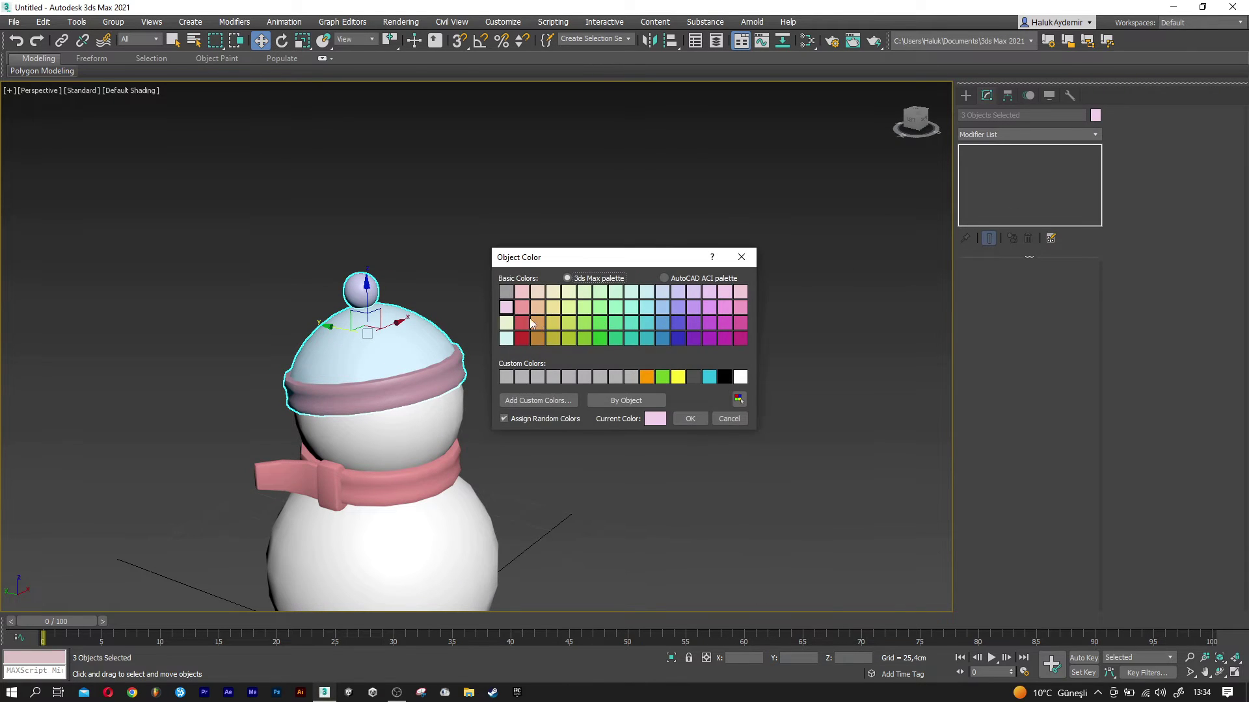
Colour the hat dome, band and pompom pink, then begin a Standard Primitives cylinder.
{"action": "left_click", "coordinate": [522, 307]}
{"action": "left_click", "coordinate": [690, 418]}
{"action": "left_click", "coordinate": [573, 521]}
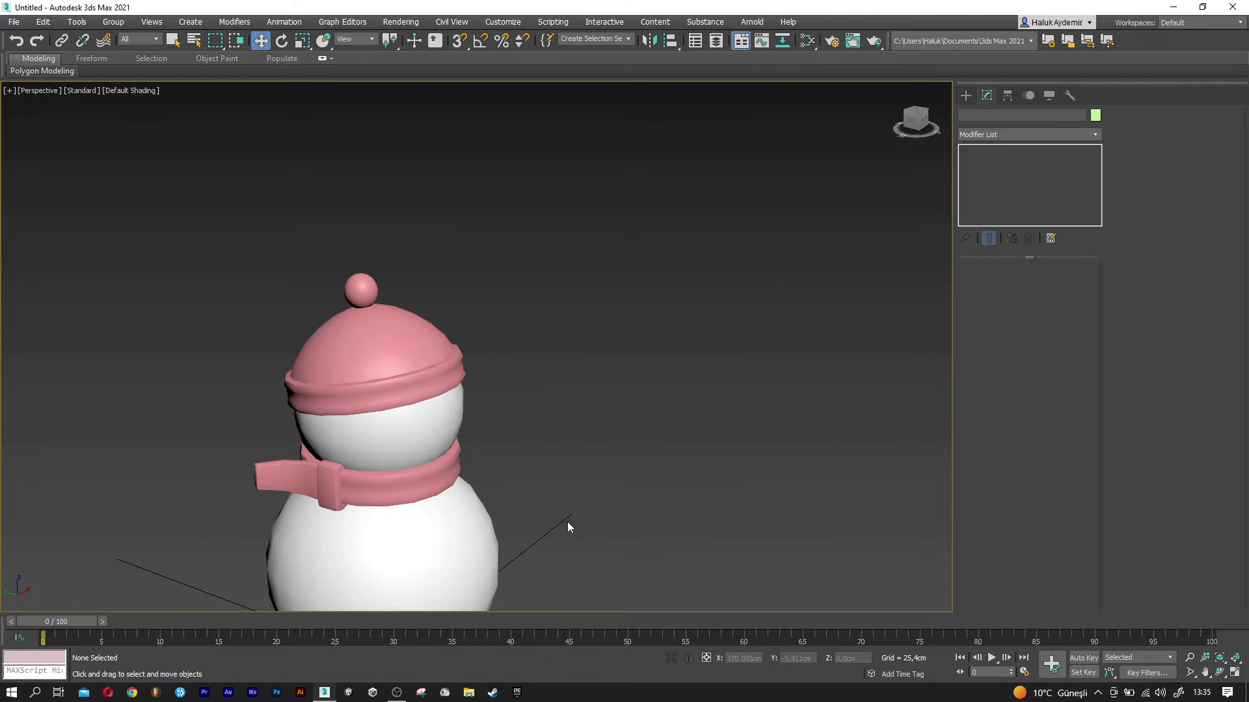
{"action": "middle_click_drag", "start_coordinate": [574, 522], "coordinate": [458, 436], "text": "alt"}
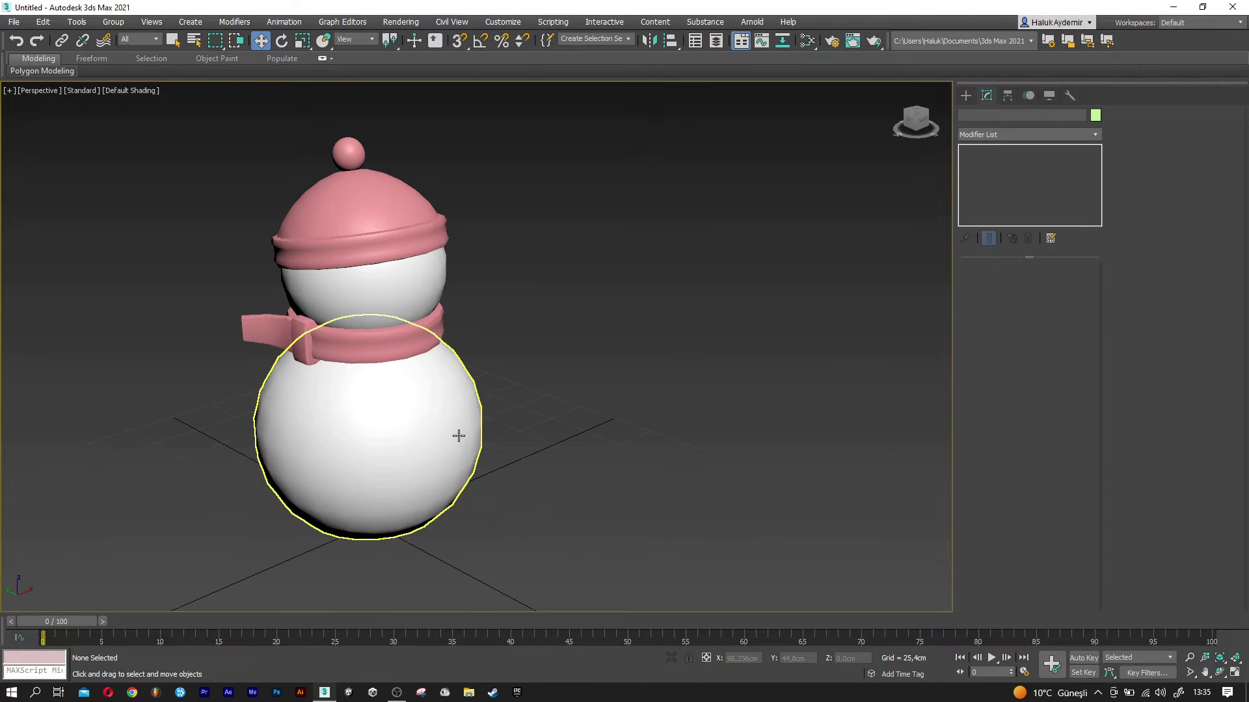
{"action": "left_click", "coordinate": [964, 96]}
{"action": "left_click", "coordinate": [1000, 201]}
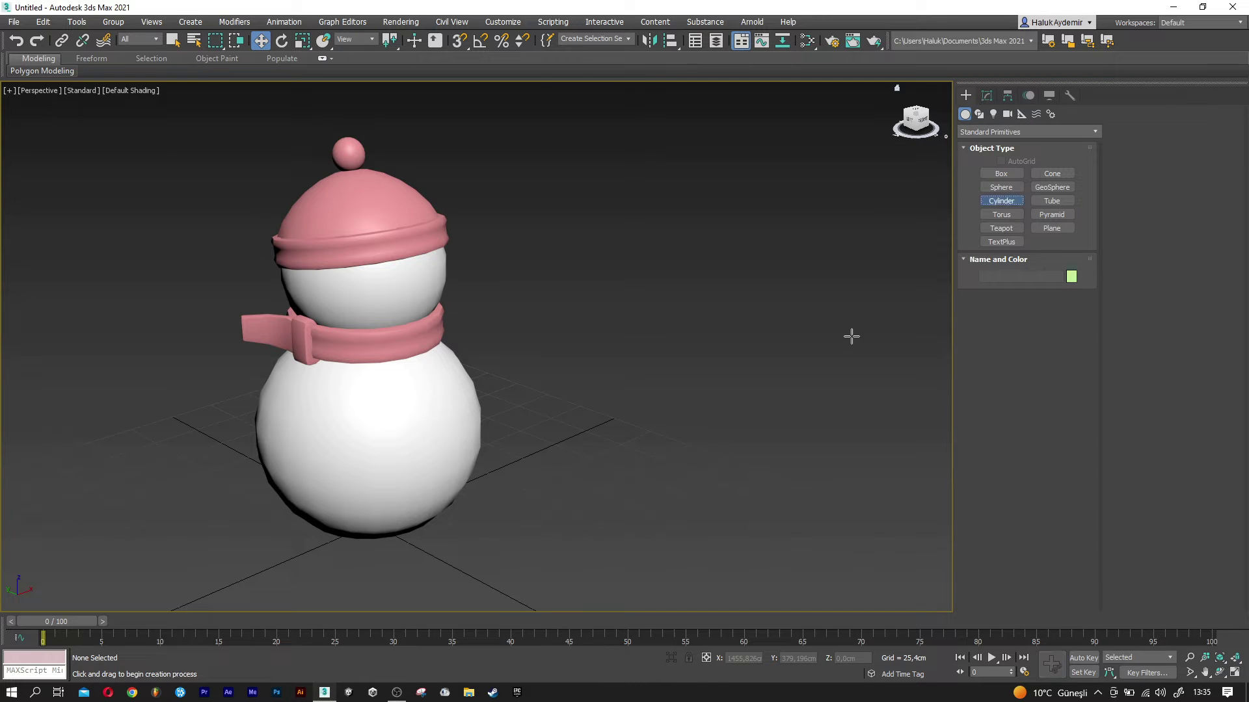
Draw a new cylinder with 5 cm radius and 2 cm height beside the snowman.
{"action": "key", "text": "F4"}
{"action": "scroll", "coordinate": [537, 553], "scroll_direction": "up", "scroll_amount": 4}
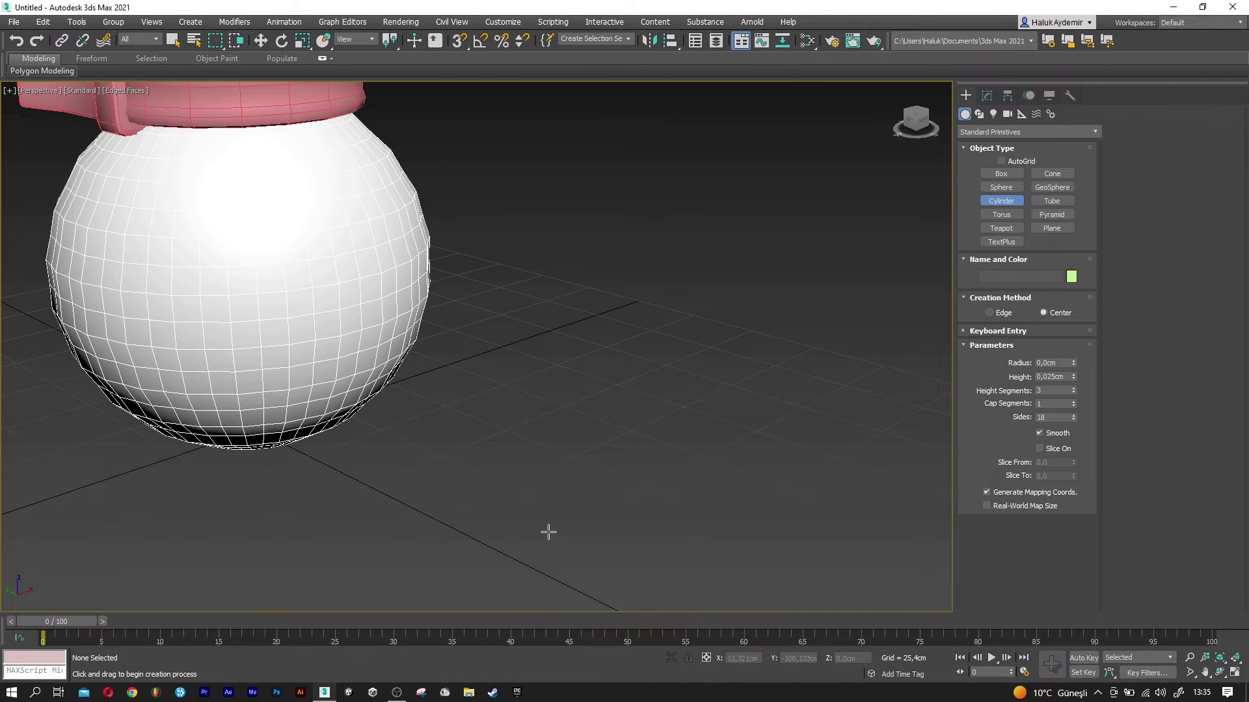
{"action": "left_click_drag", "start_coordinate": [549, 532], "coordinate": [557, 530]}
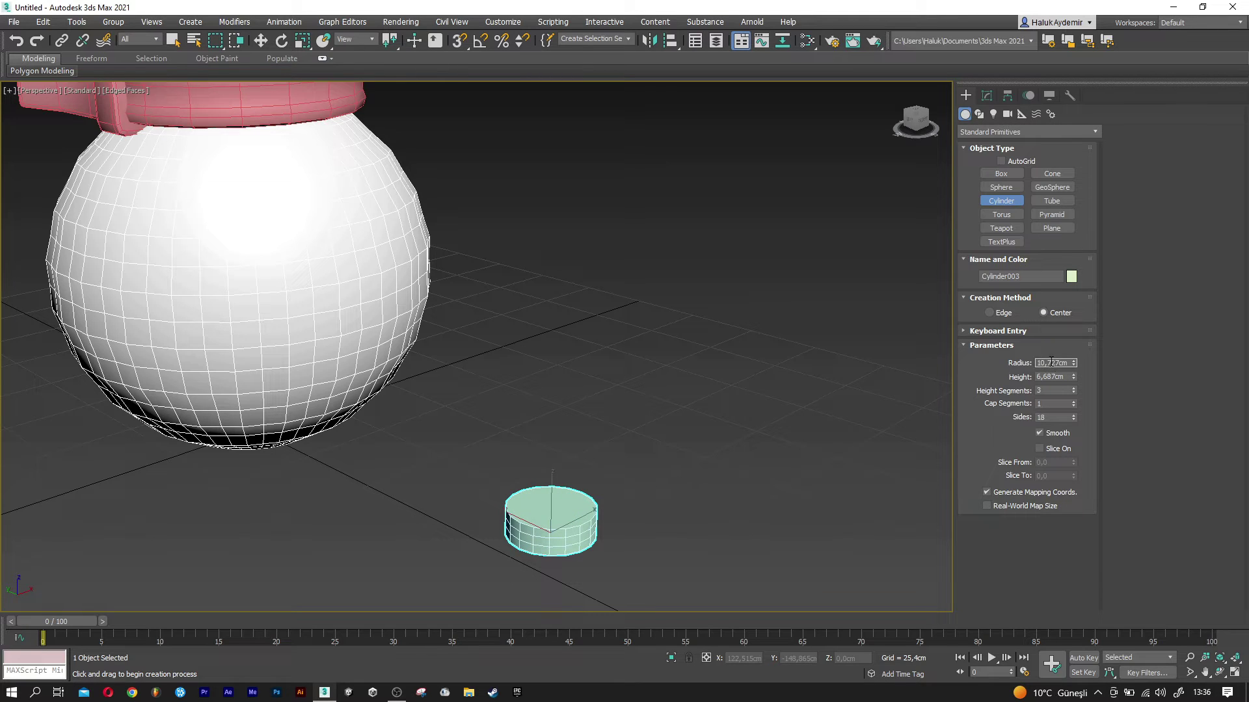
{"action": "type", "text": "5"}
{"action": "key", "text": "Tab"}
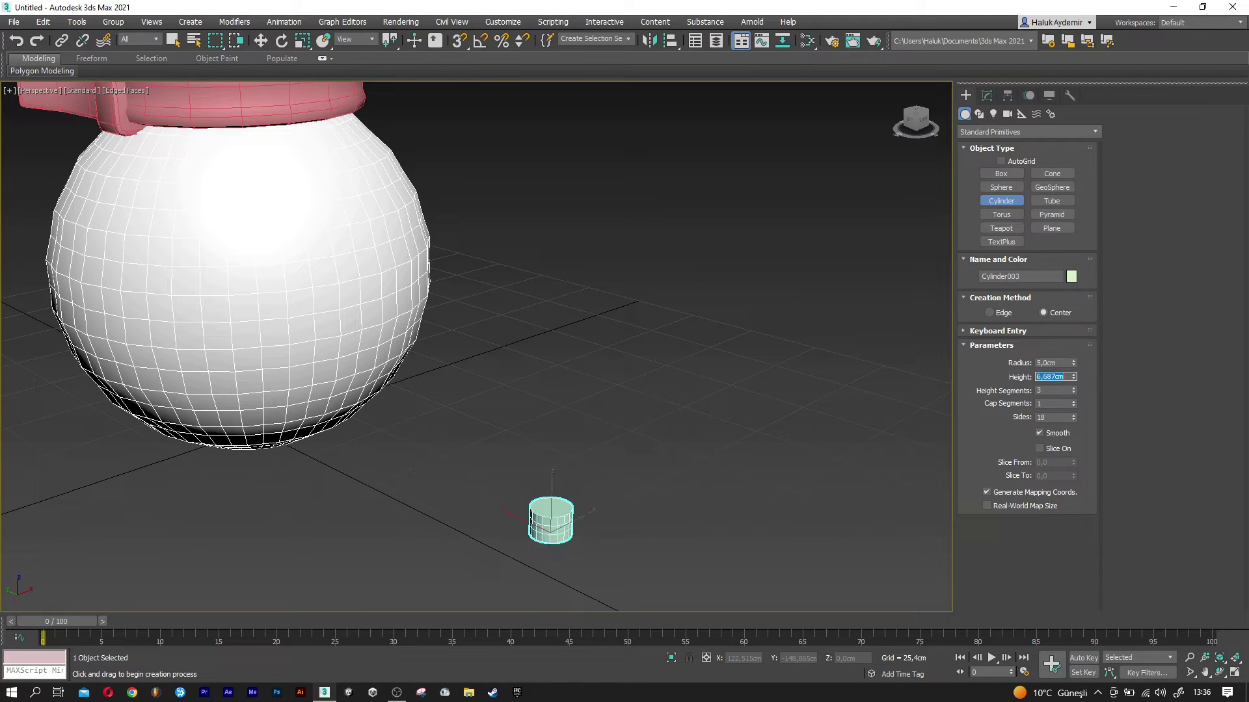
{"action": "type", "text": "2"}
{"action": "key", "text": "Tab"}
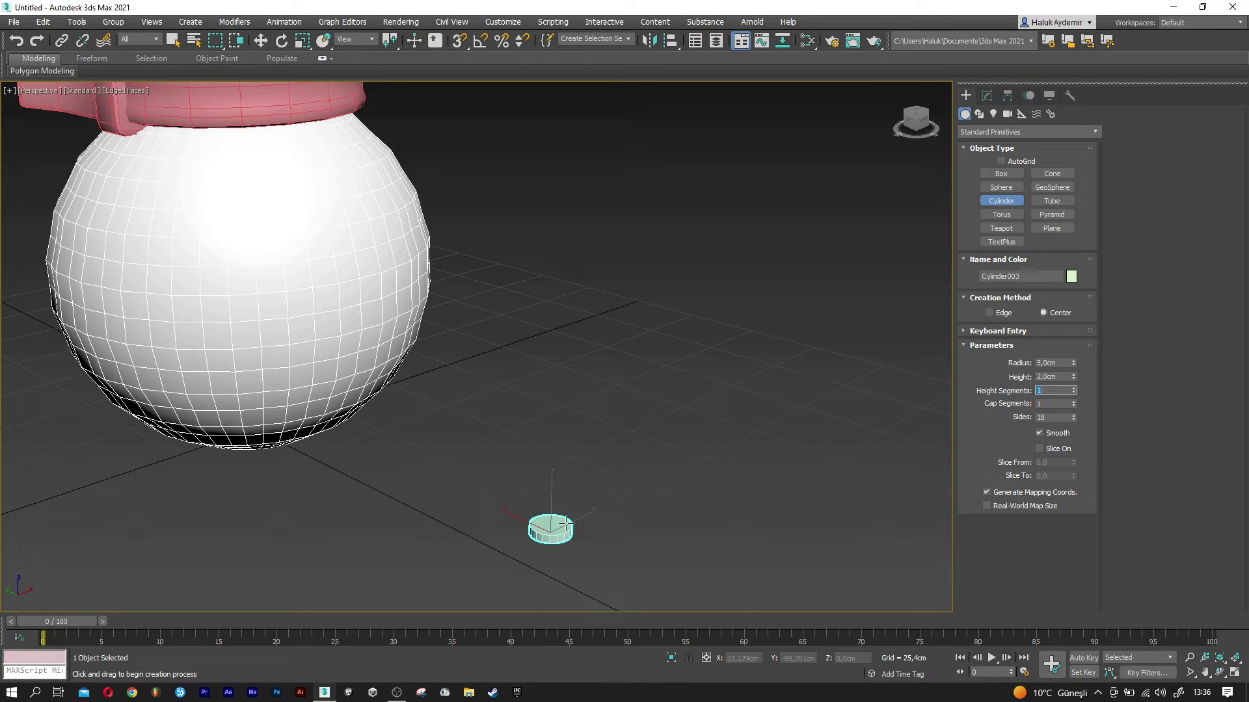
{"action": "key", "text": "z"}
{"action": "key", "text": "w"}
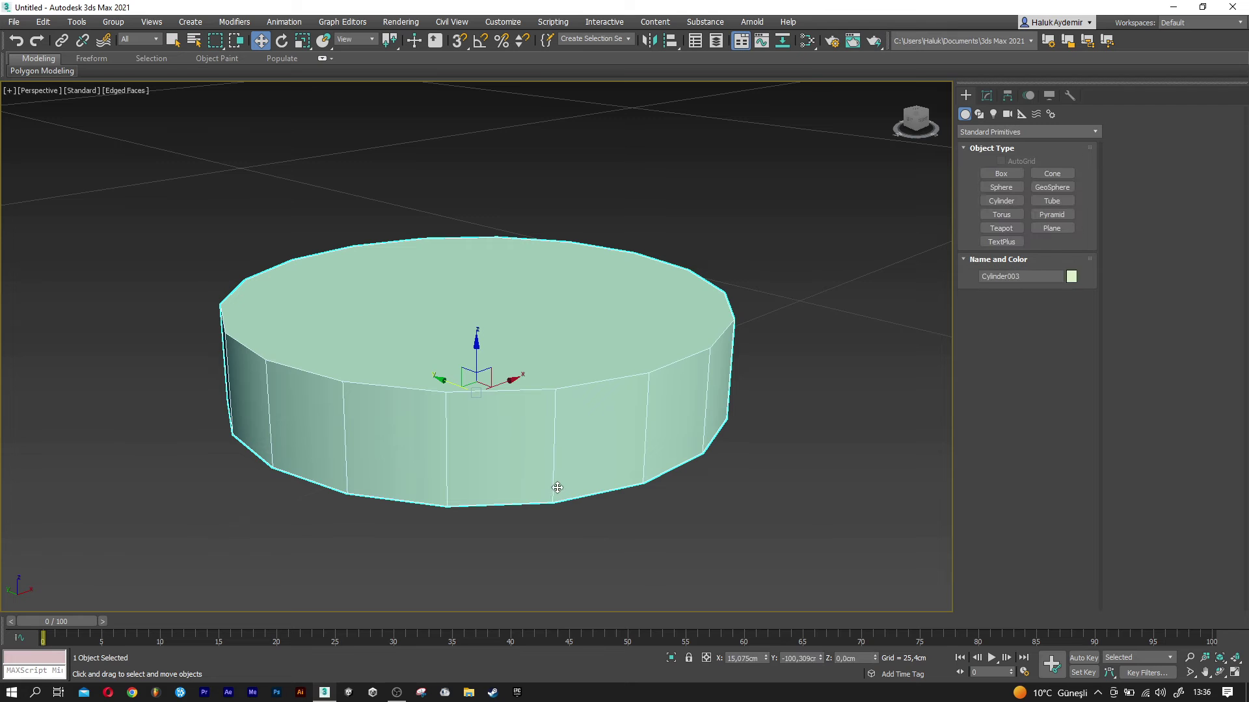
Turn on angle snap and rotate the cylinder 90° on X to stand on edge.
{"action": "key", "text": "e"}
{"action": "left_click_drag", "start_coordinate": [494, 365], "coordinate": [510, 399]}
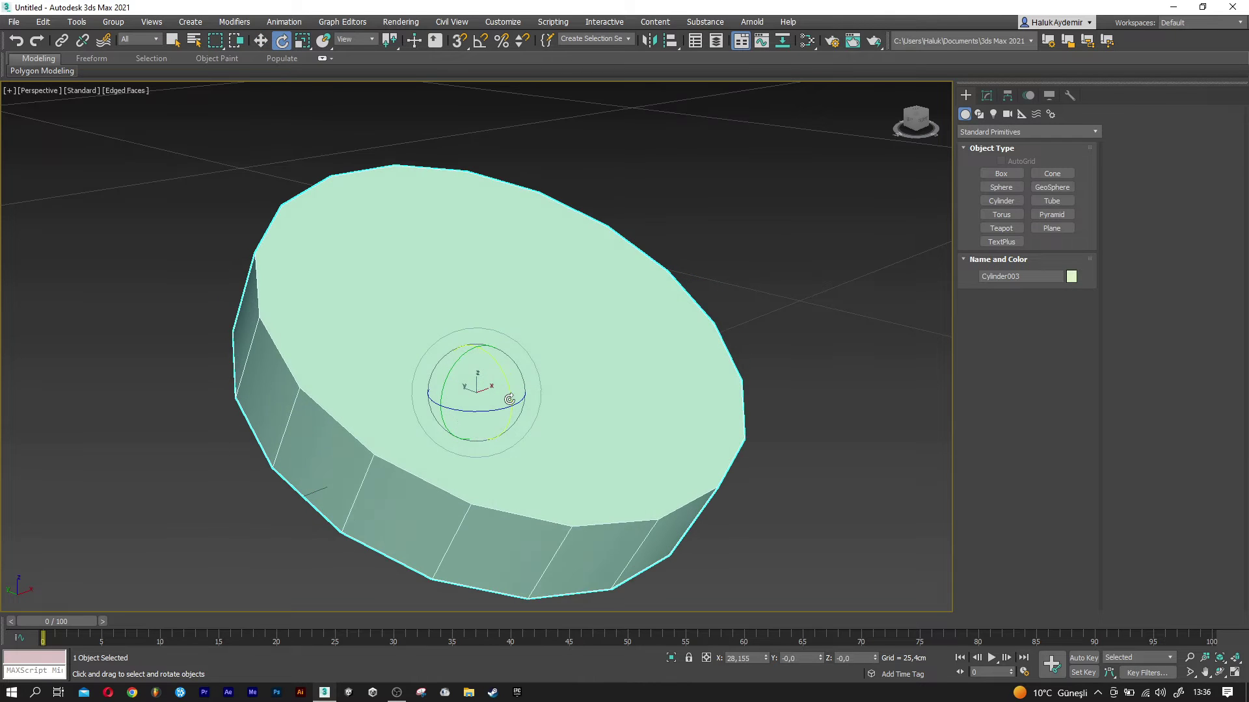
{"action": "right_click", "coordinate": [509, 399]}
{"action": "left_click", "coordinate": [480, 41]}
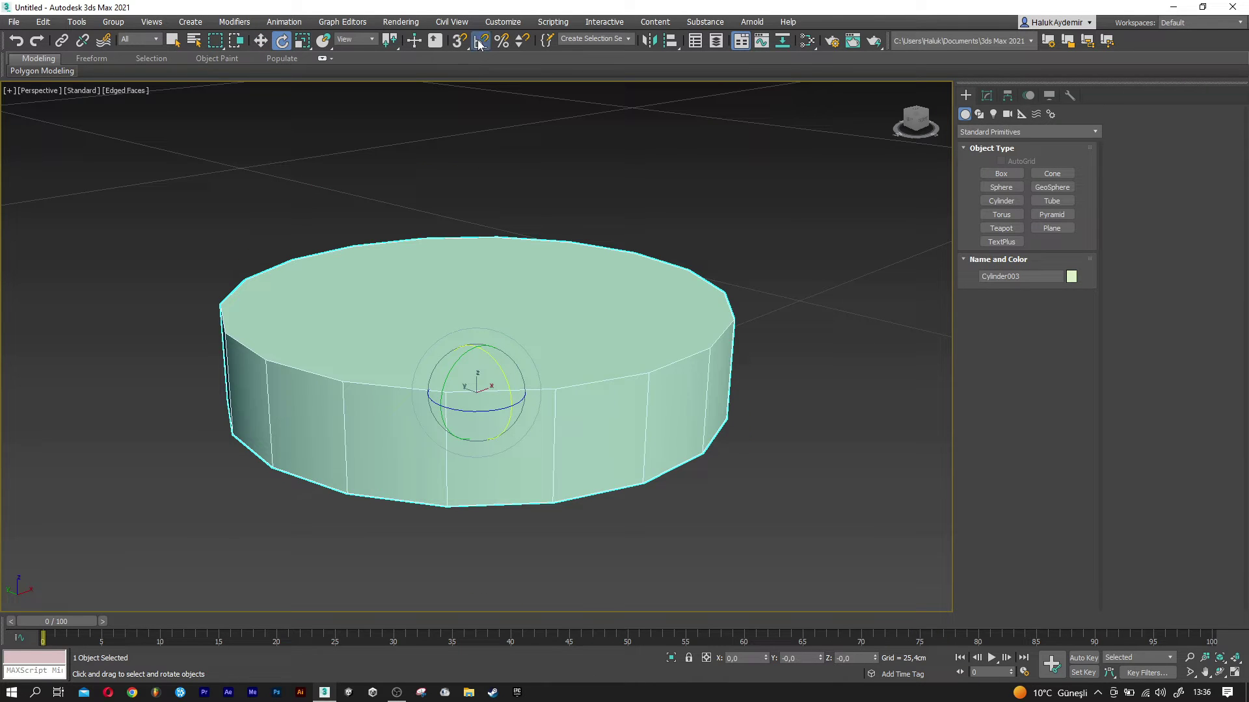
{"action": "left_click_drag", "start_coordinate": [496, 366], "coordinate": [517, 410]}
{"action": "mouse_move", "coordinate": [517, 410]}
{"action": "middle_mouse_down"}
{"action": "mouse_move", "coordinate": [520, 362]}
{"action": "mouse_move", "coordinate": [518, 381]}
{"action": "middle_mouse_up"}
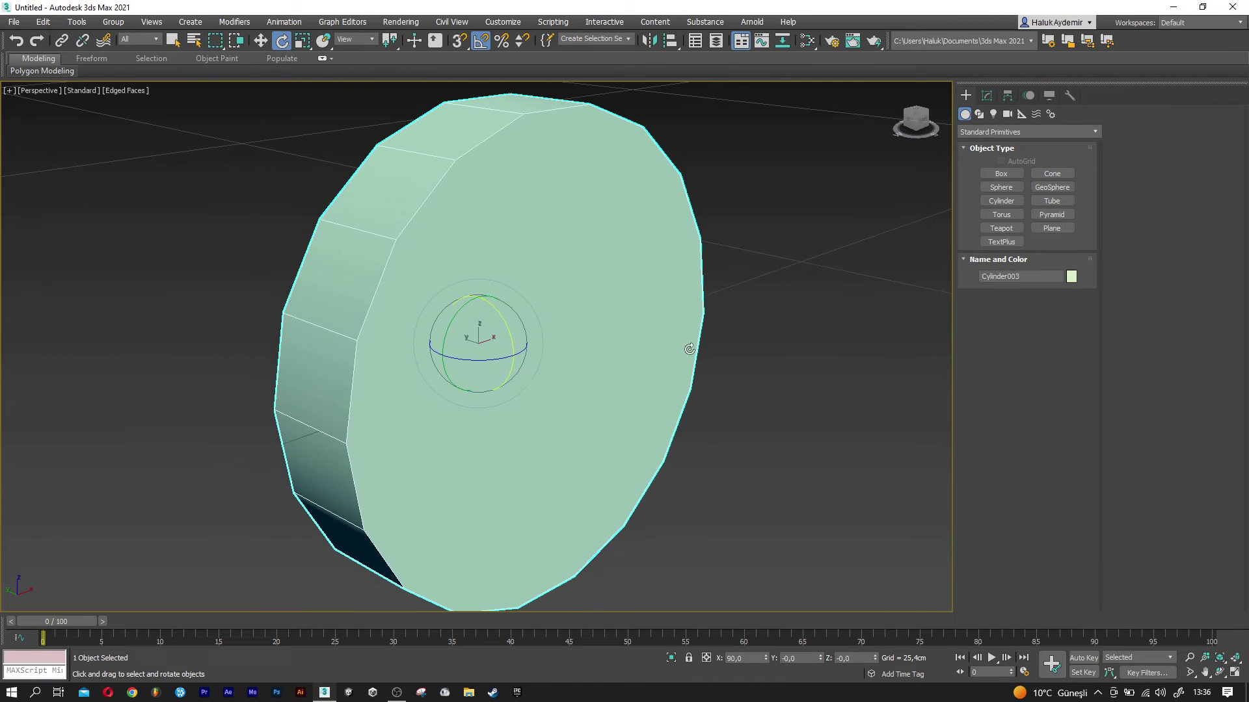
Apply an Edit Poly modifier to Cylinder003.
{"action": "left_click", "coordinate": [986, 94]}
{"action": "left_click", "coordinate": [992, 134]}
{"action": "key", "text": "e"}
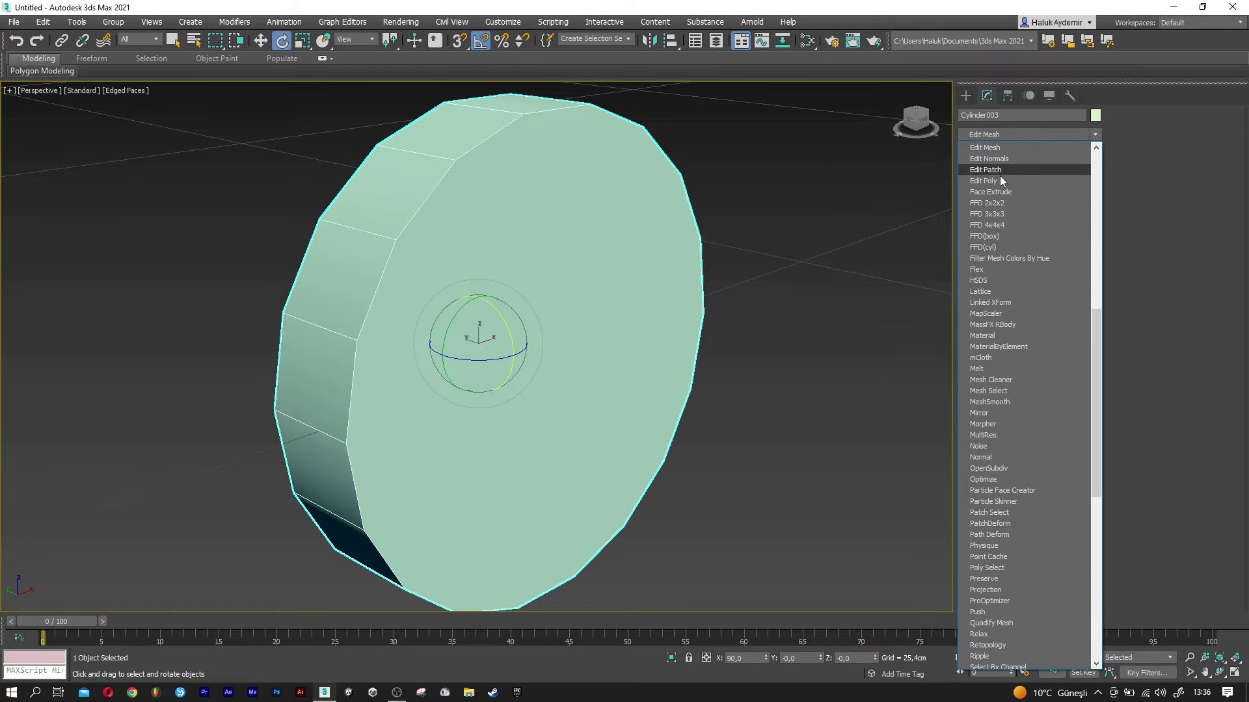
{"action": "left_click", "coordinate": [1001, 178]}
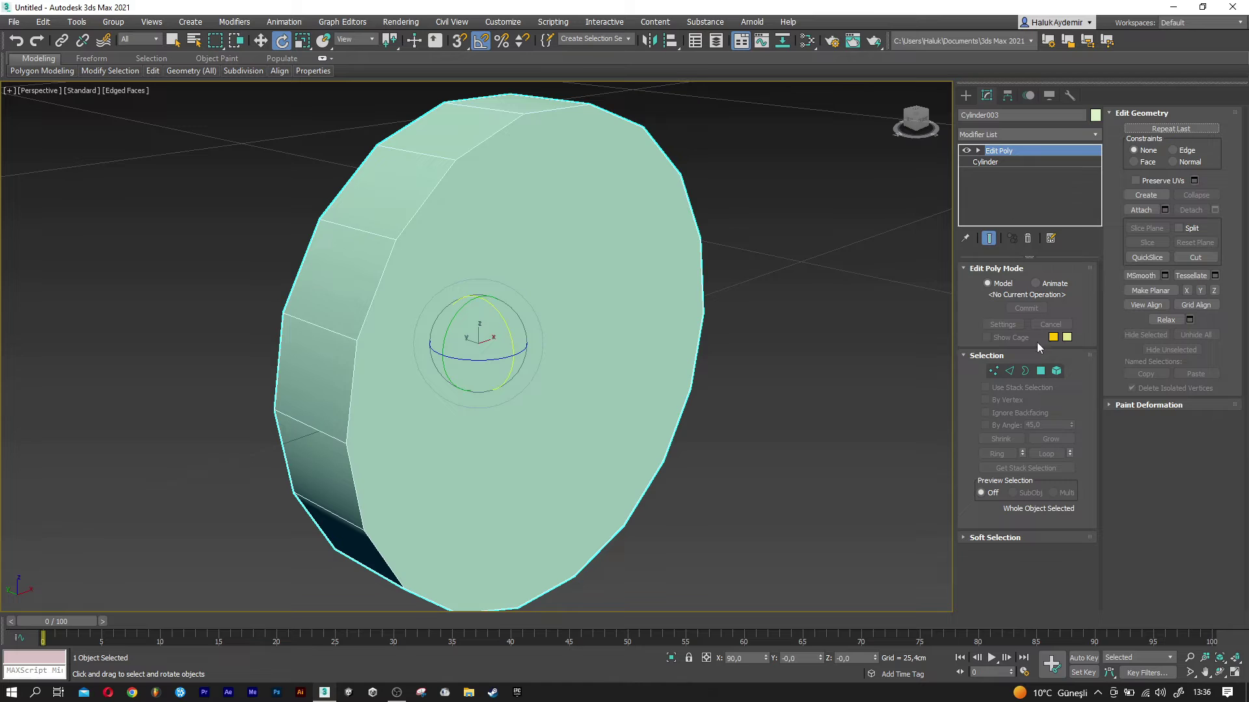
Select the cylinder's front polygon and inset it by 1.5 cm.
{"action": "left_click", "coordinate": [1040, 370]}
{"action": "left_click", "coordinate": [579, 364]}
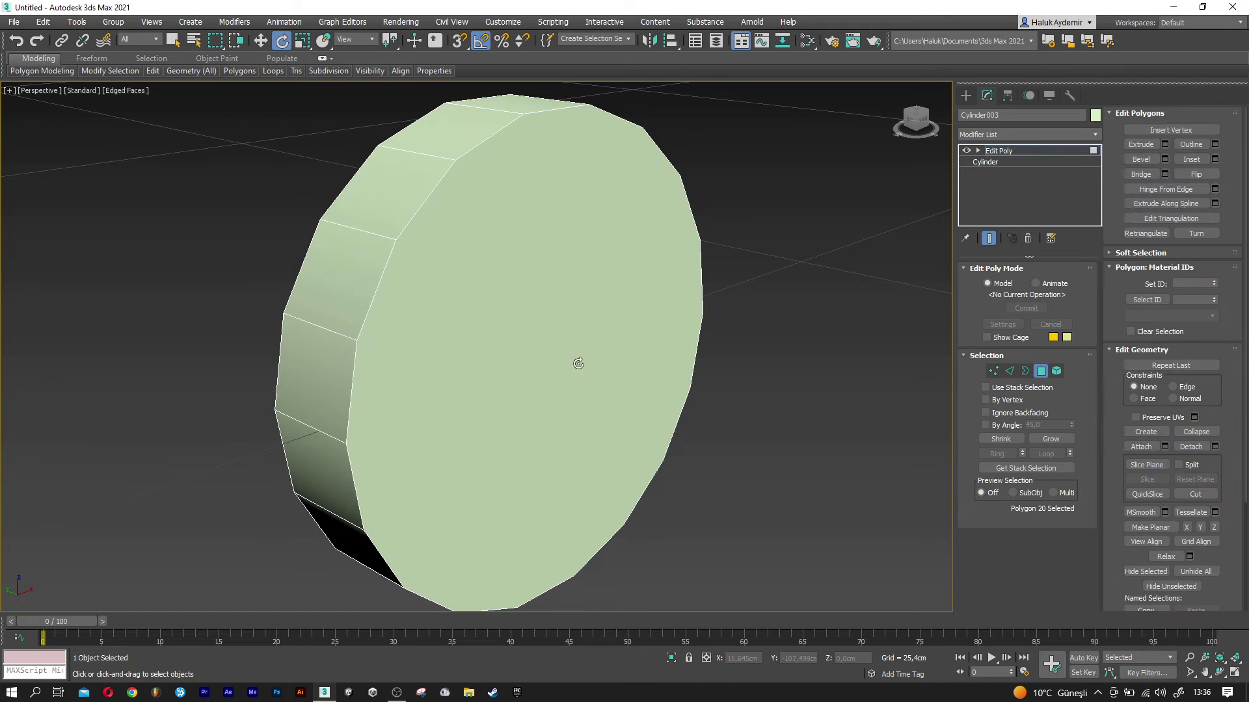
{"action": "key", "text": "w"}
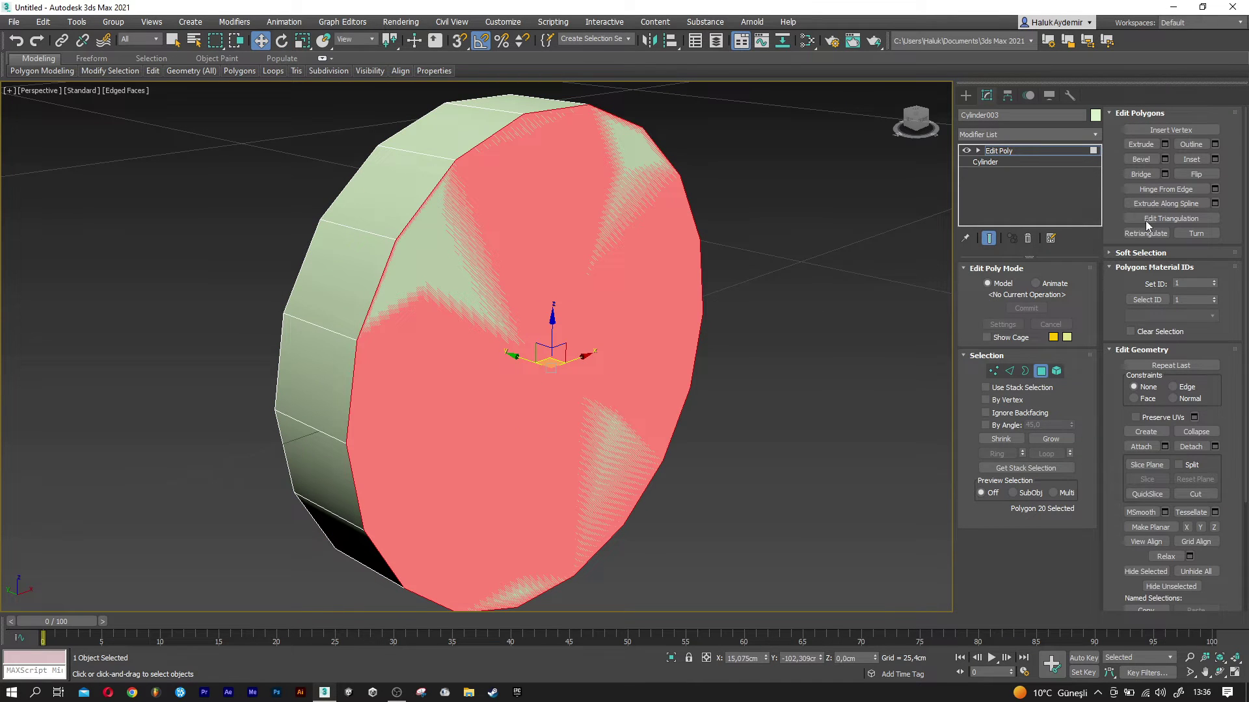
{"action": "left_click", "coordinate": [1214, 159]}
{"action": "type", "text": "1,5"}
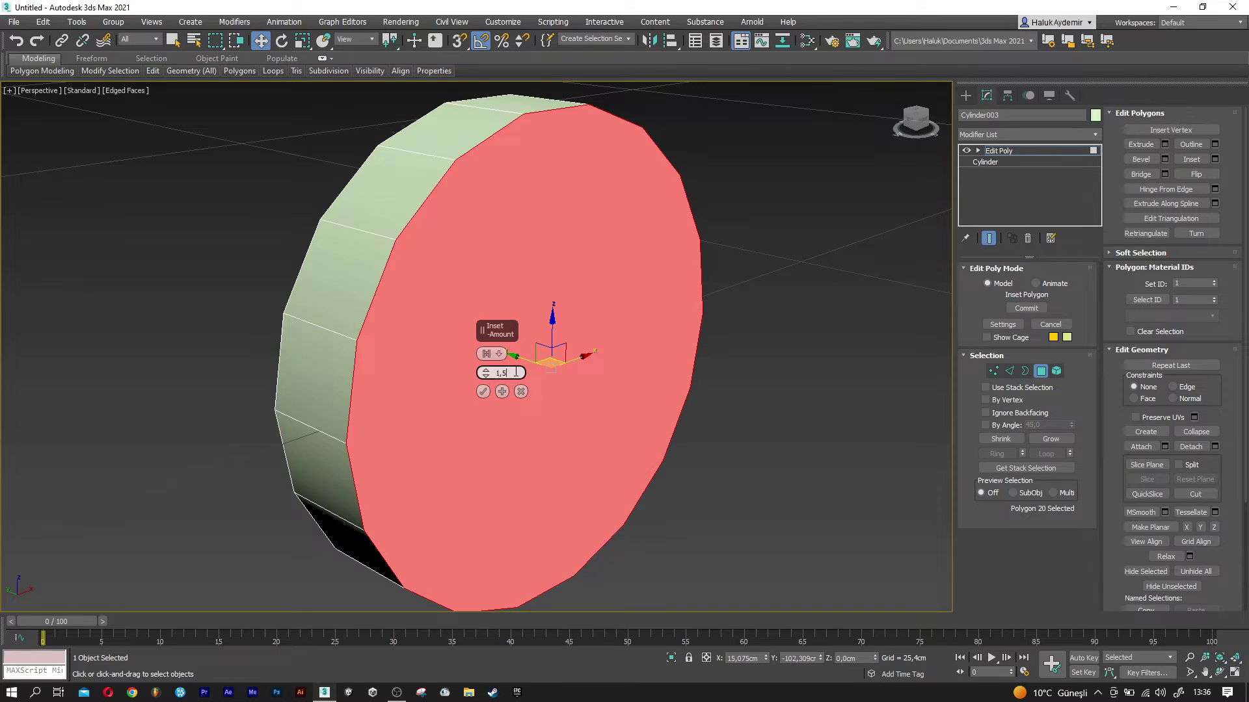
{"action": "key", "text": "Return"}
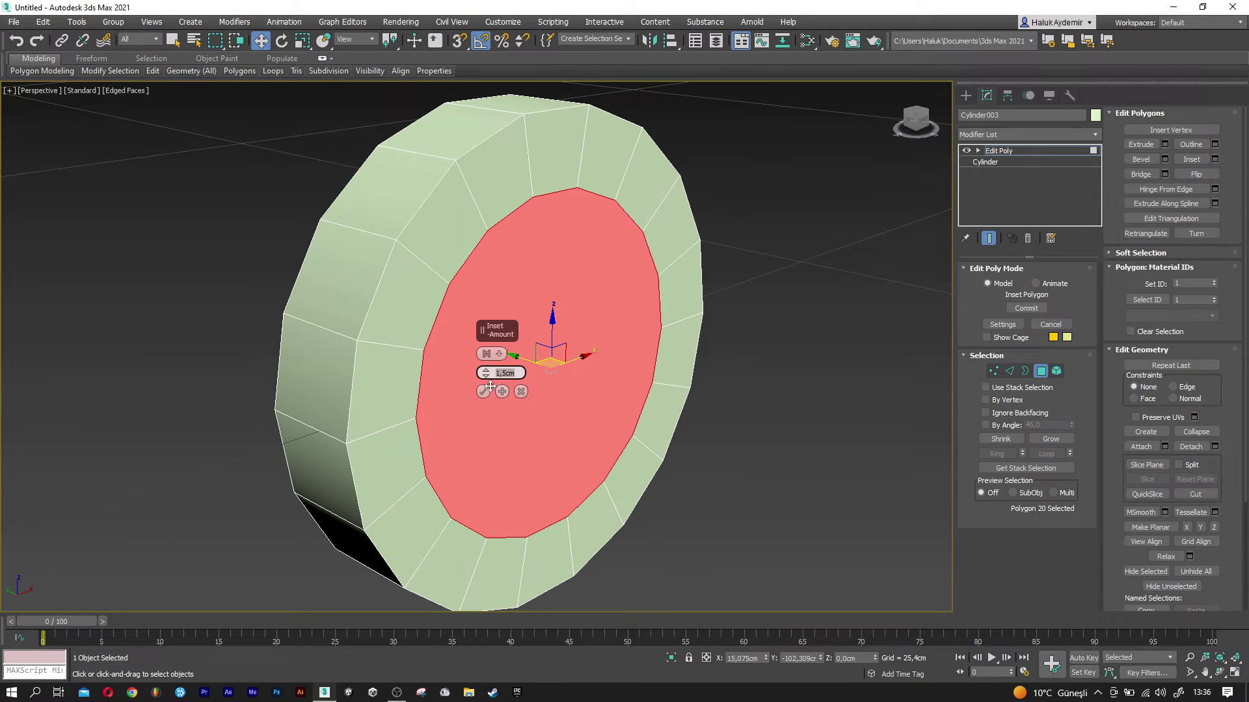
{"action": "left_click", "coordinate": [482, 390]}
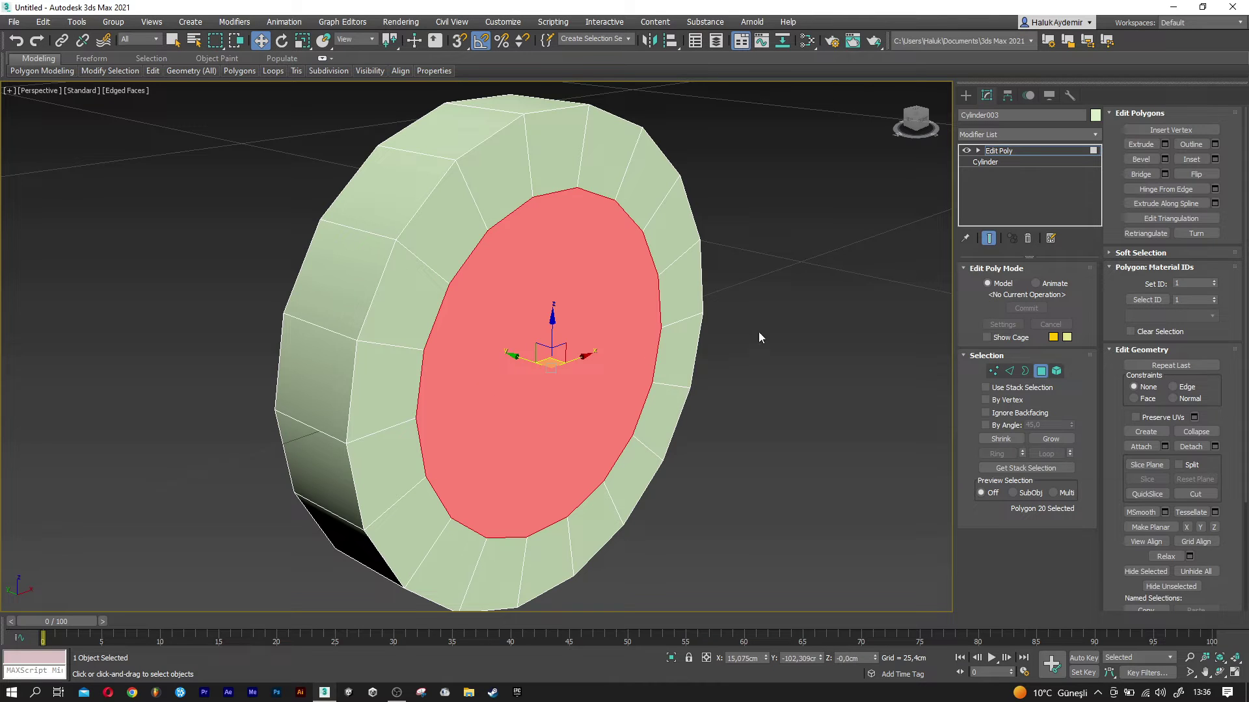
Extrude the inset face 0.75 cm inward (-0.75 cm).
{"action": "left_click", "coordinate": [1165, 144]}
{"action": "type", "text": "-0,75"}
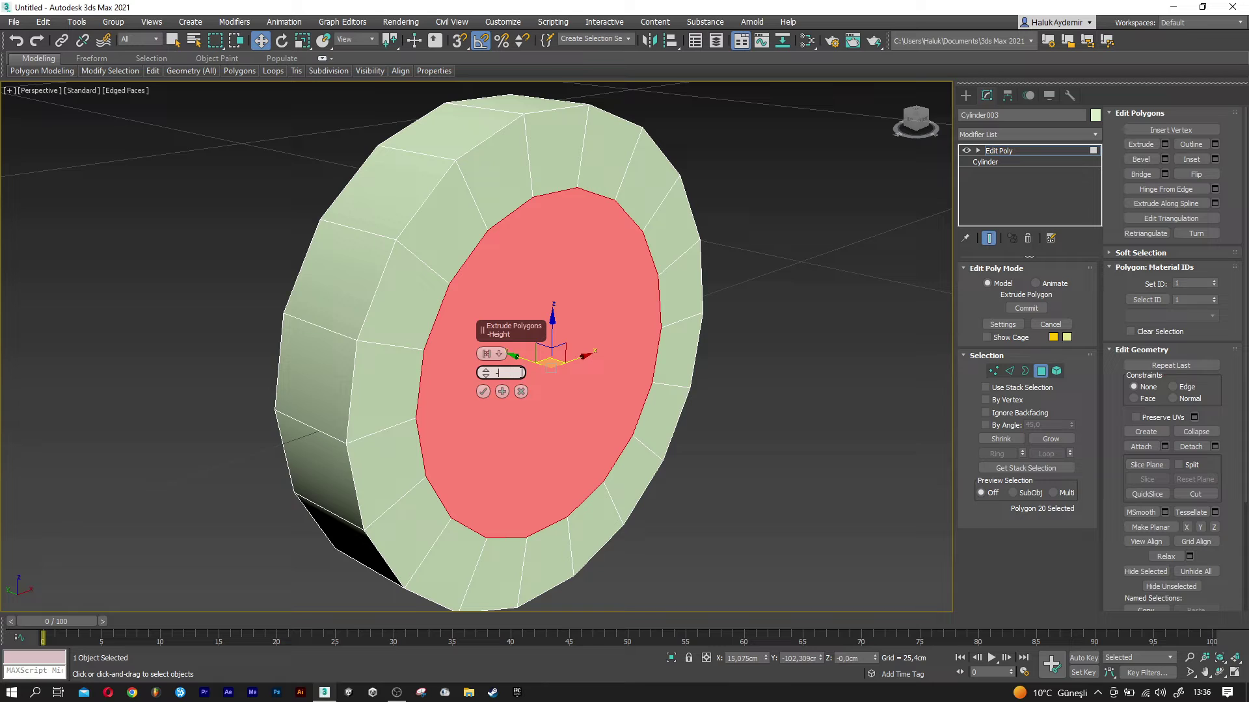
{"action": "key", "text": "Return"}
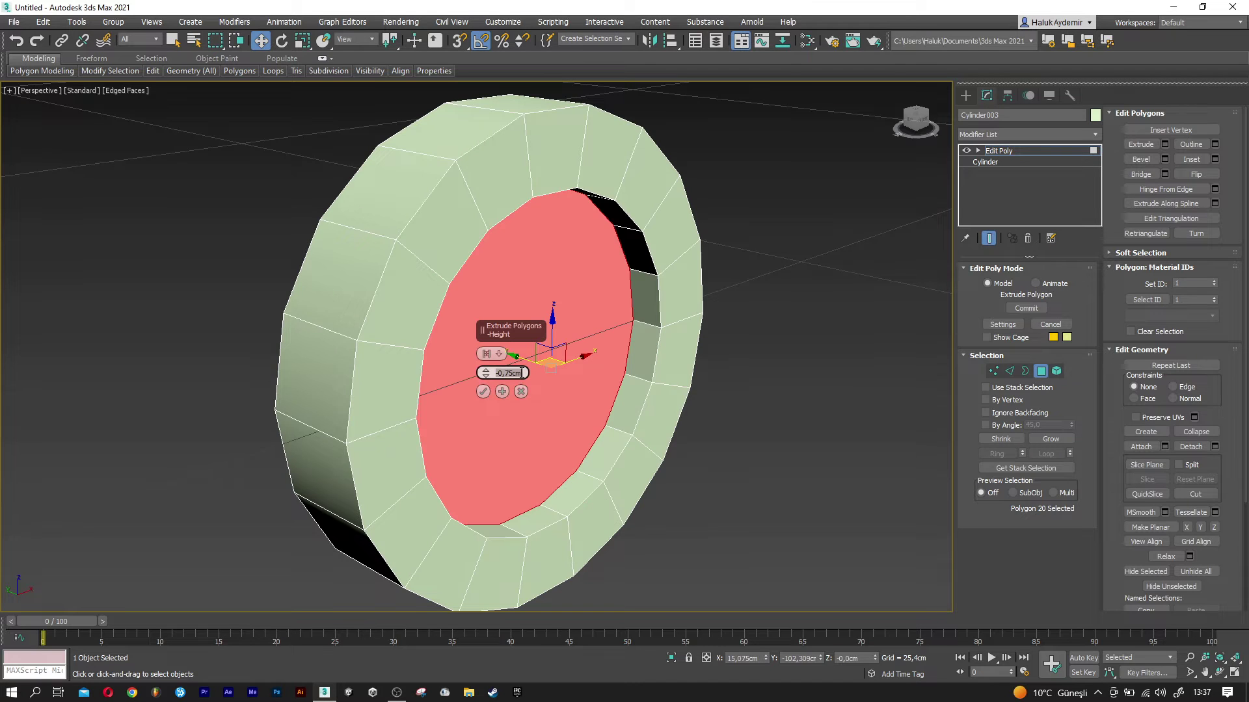
{"action": "left_click", "coordinate": [485, 390]}
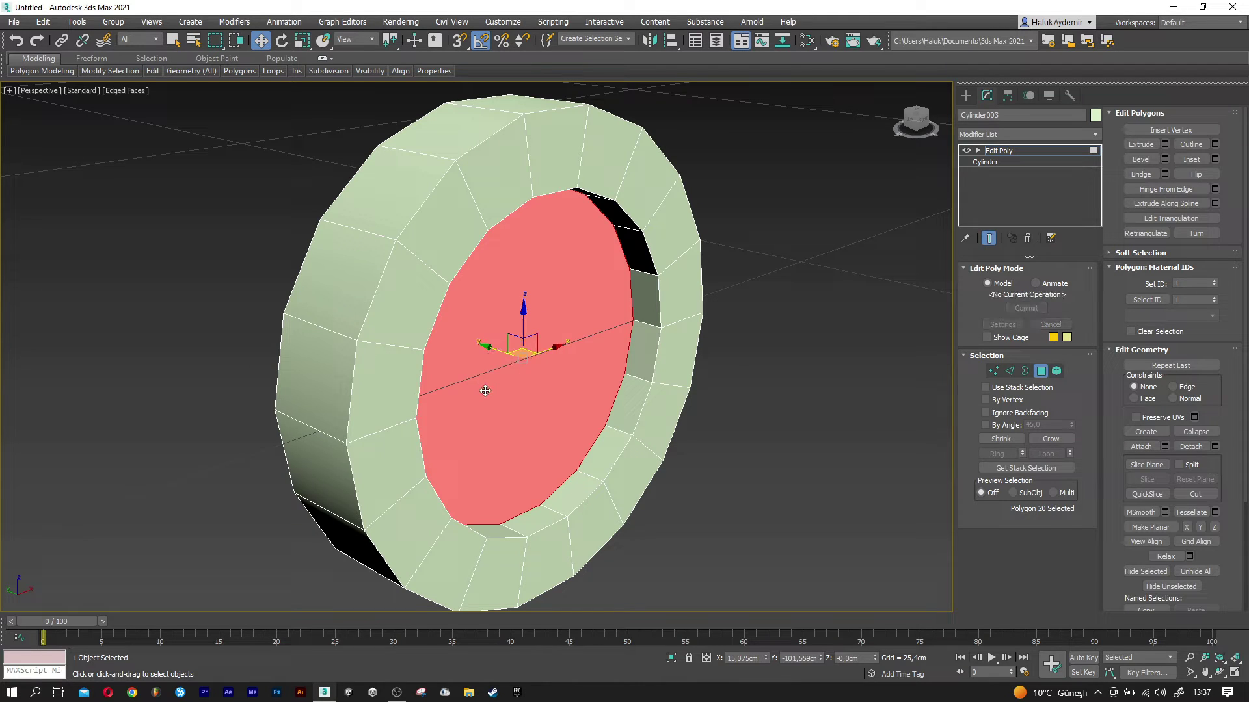
{"action": "left_click", "coordinate": [1010, 372]}
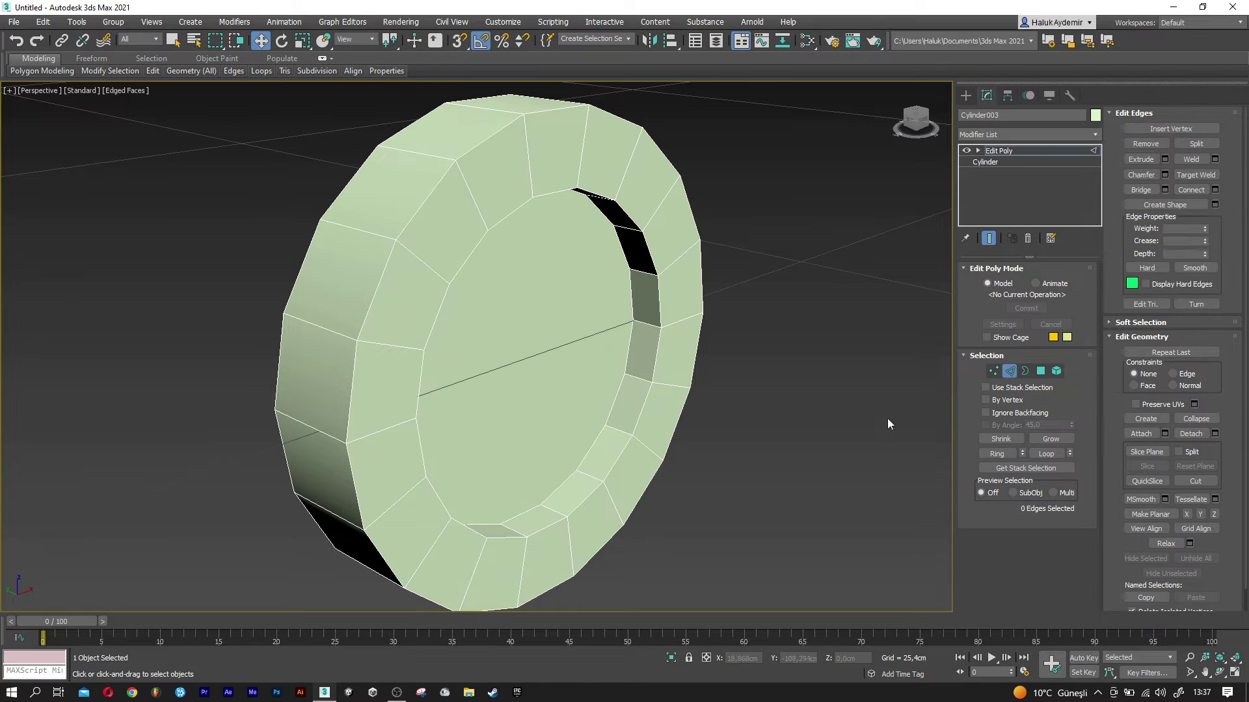
Loop-select the cylinder's inner and outer rim edges.
{"action": "left_click", "coordinate": [588, 497]}
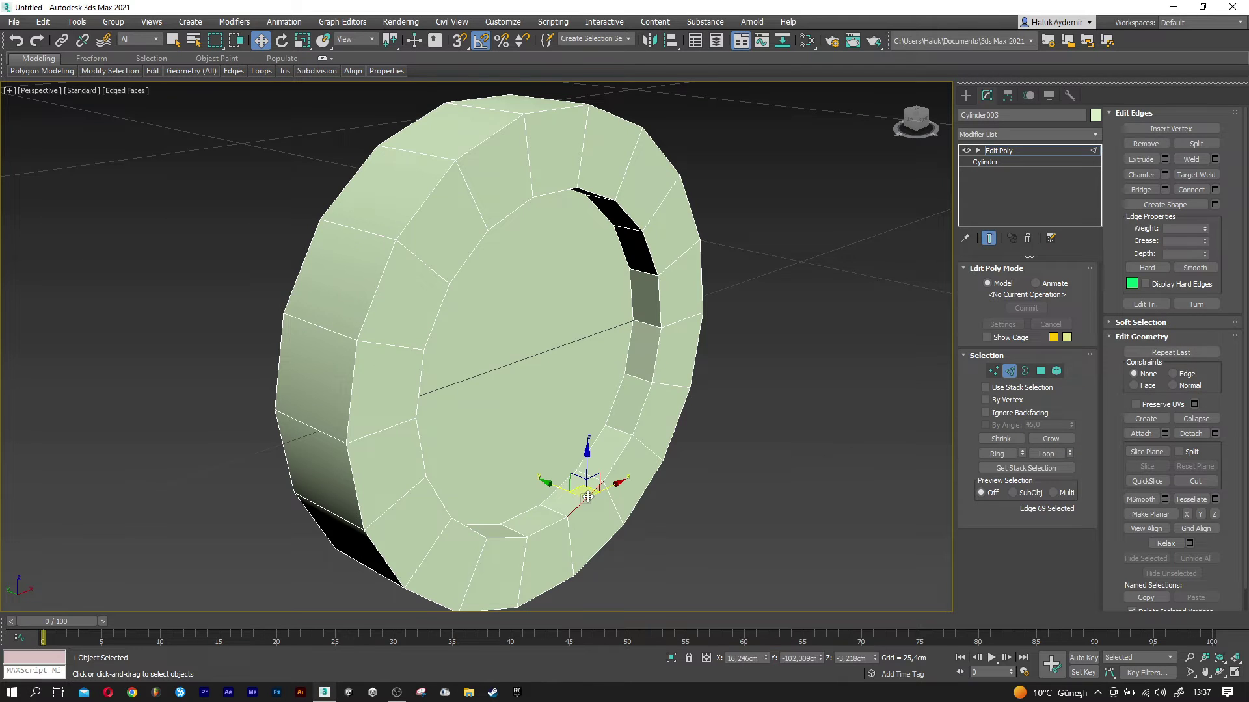
{"action": "left_click", "coordinate": [1045, 453]}
{"action": "left_click", "coordinate": [604, 548]}
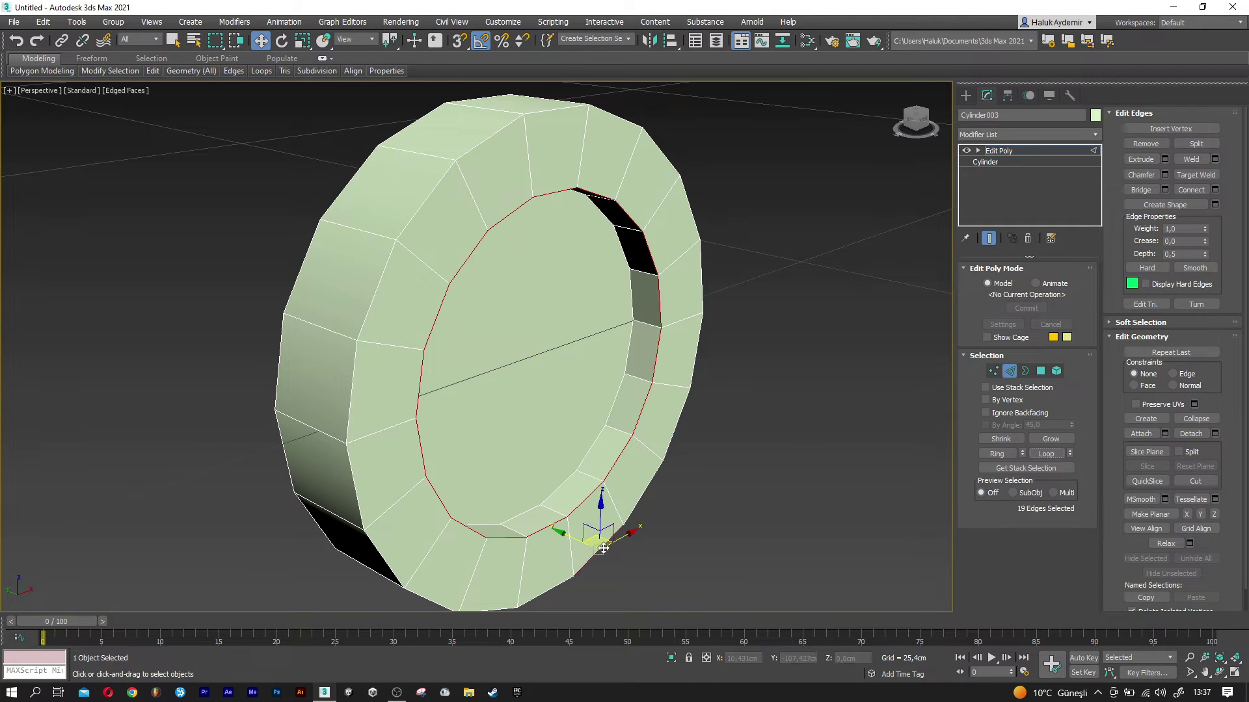
{"action": "left_click", "coordinate": [1044, 454]}
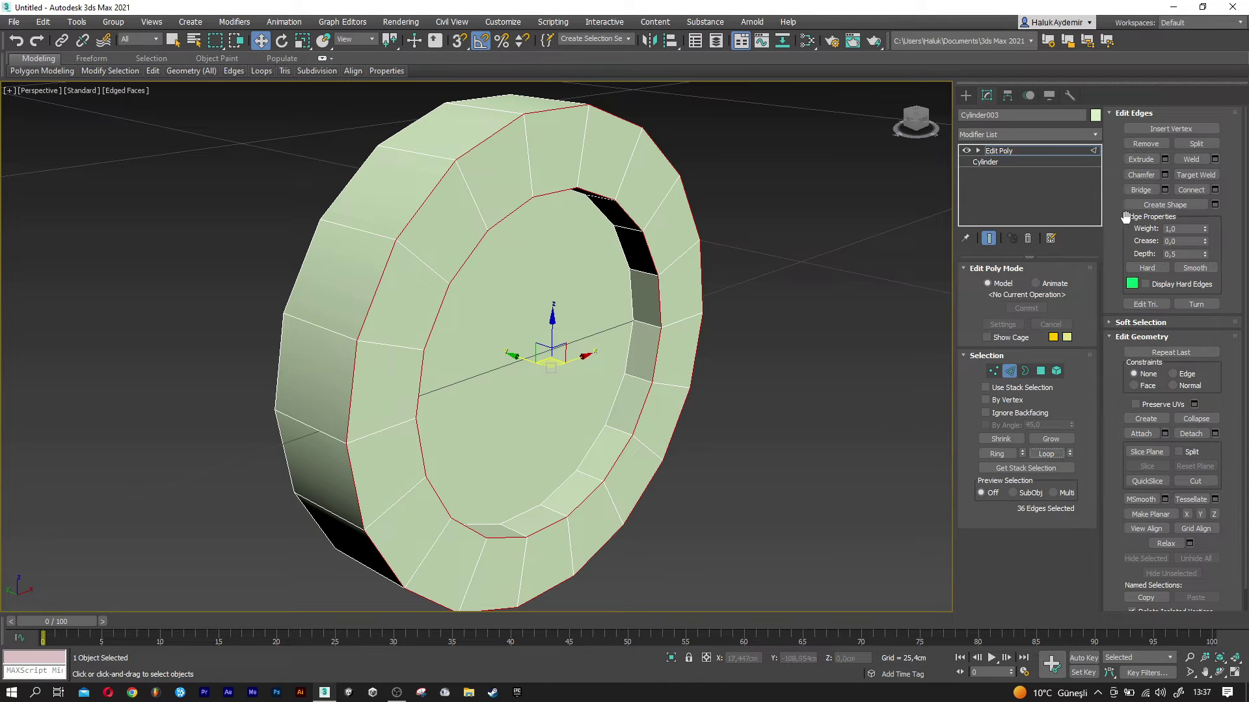
Chamfer the selected rim edges by 0.65 cm and return to object level.
{"action": "left_click", "coordinate": [1165, 173]}
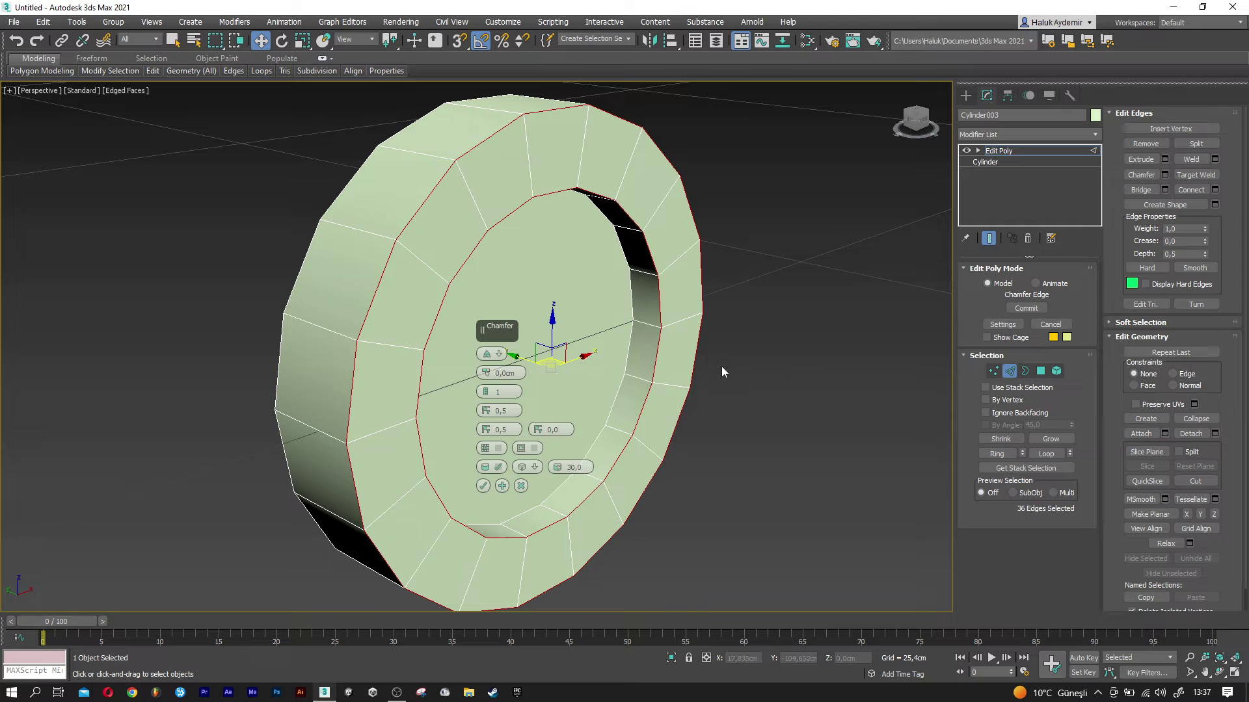
{"action": "type", "text": "0,65"}
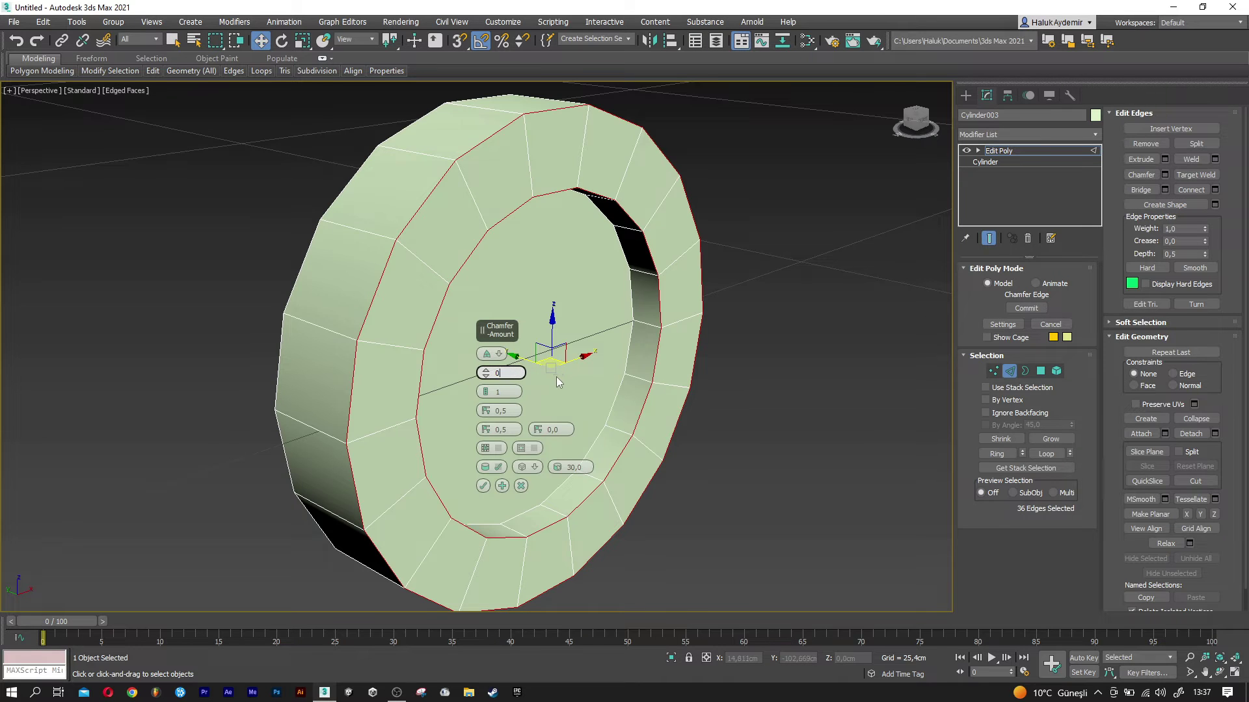
{"action": "key", "text": "Return"}
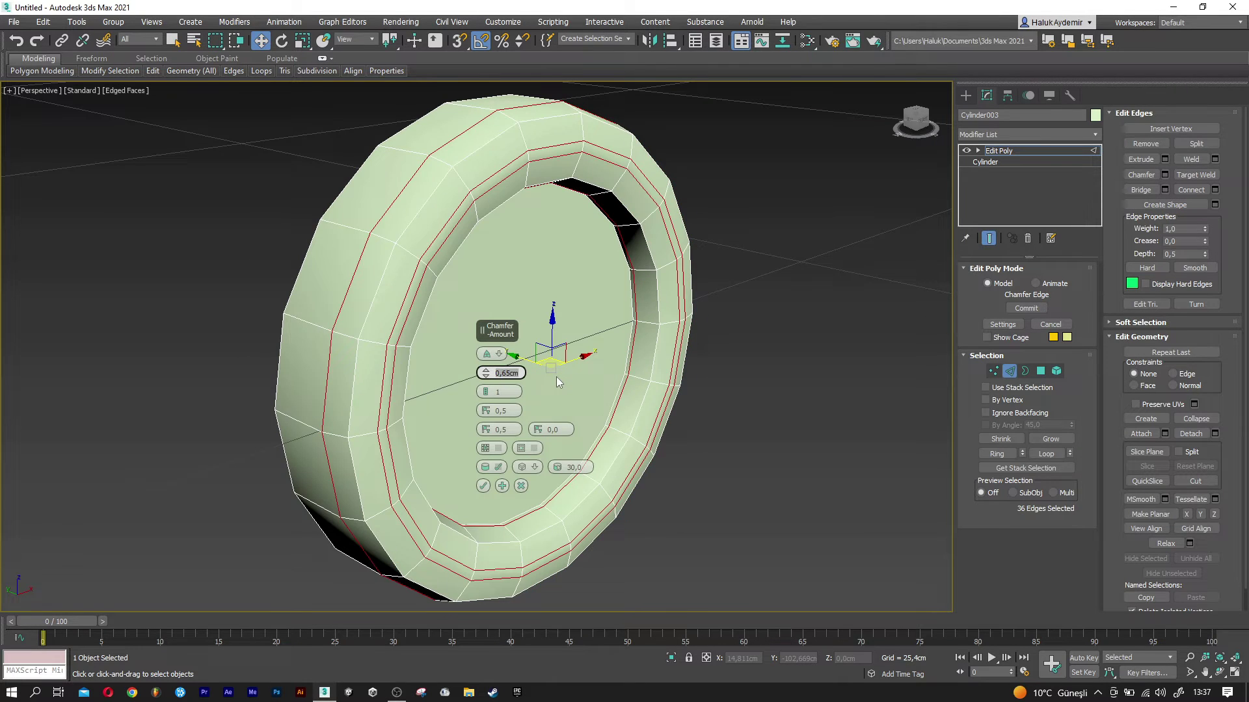
{"action": "left_click", "coordinate": [482, 487]}
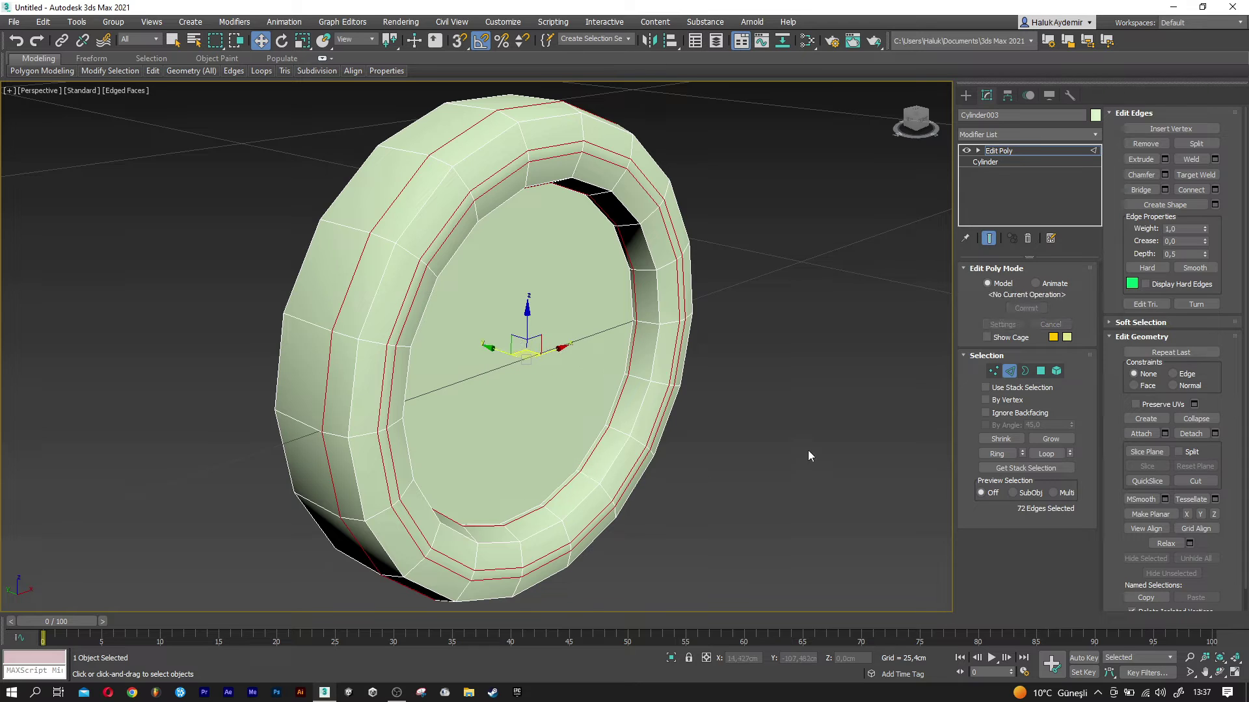
{"action": "left_click", "coordinate": [1011, 374]}
{"action": "middle_click_drag", "start_coordinate": [510, 372], "coordinate": [465, 346]}
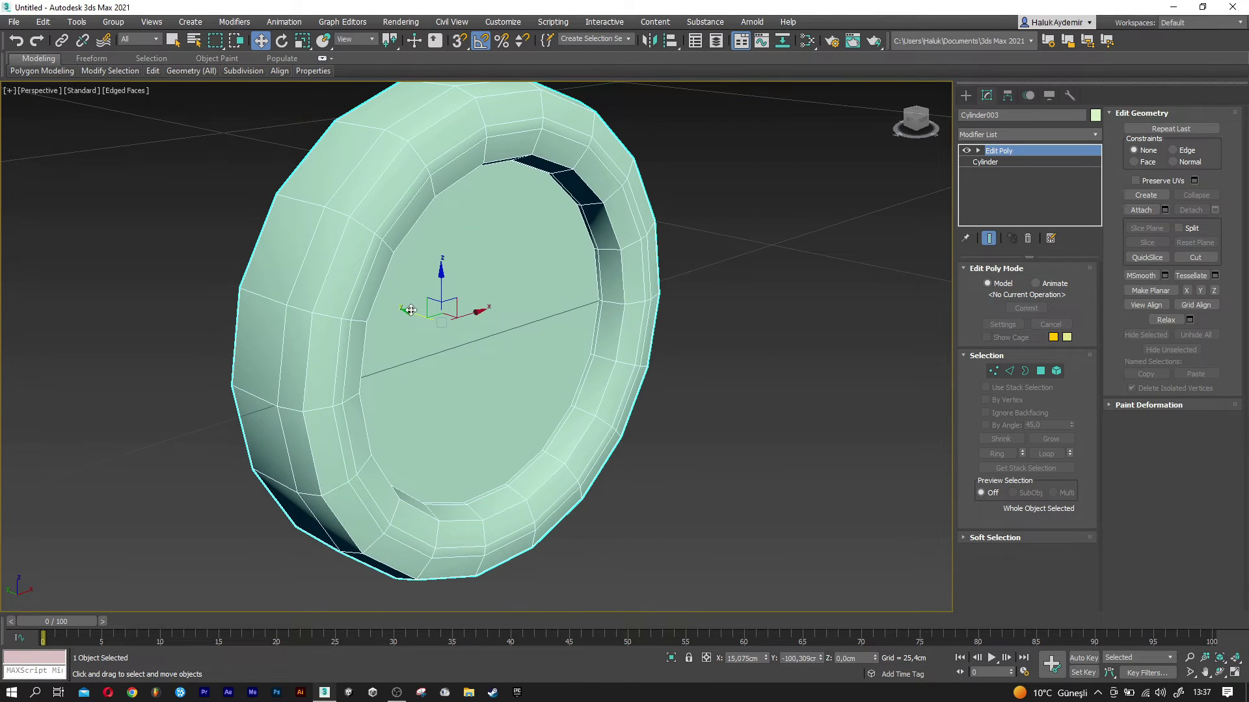
Clone the cylinder as Cylinder004, remove its Edit Poly, and make it a 1 cm radius, 0.25 cm disc.
{"action": "left_click_drag", "start_coordinate": [411, 310], "coordinate": [535, 353], "text": "shift"}
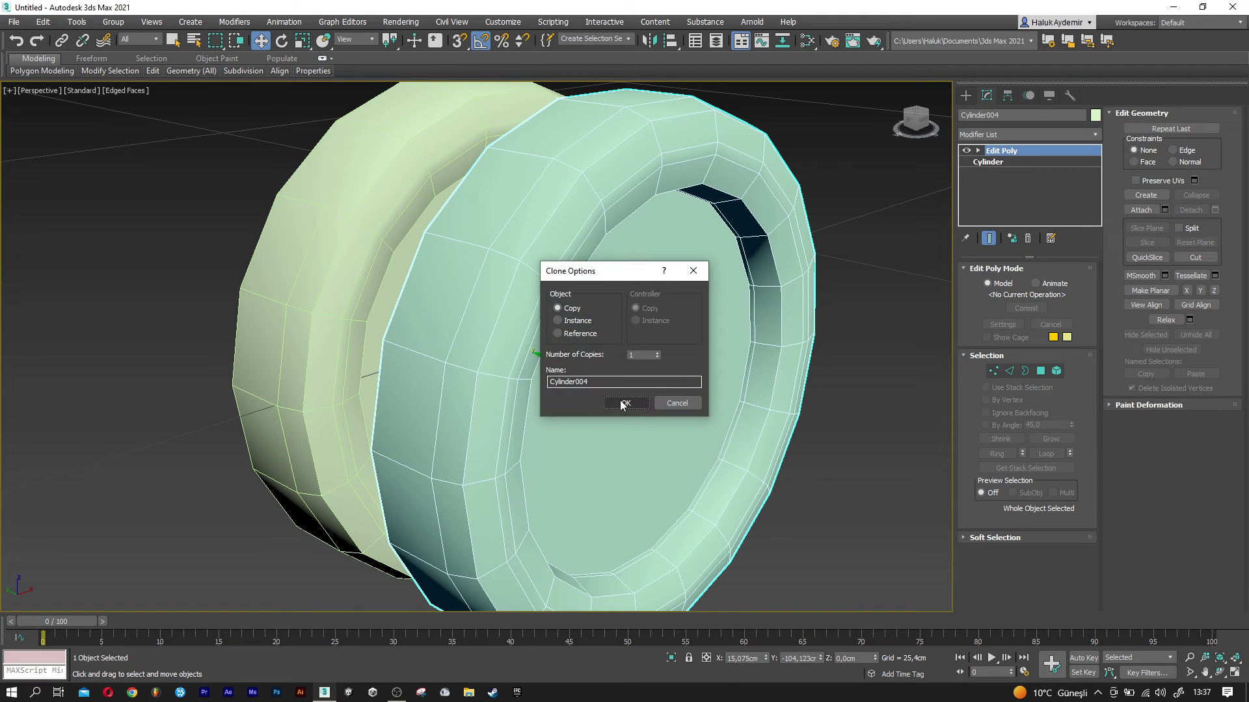
{"action": "left_click", "coordinate": [621, 403]}
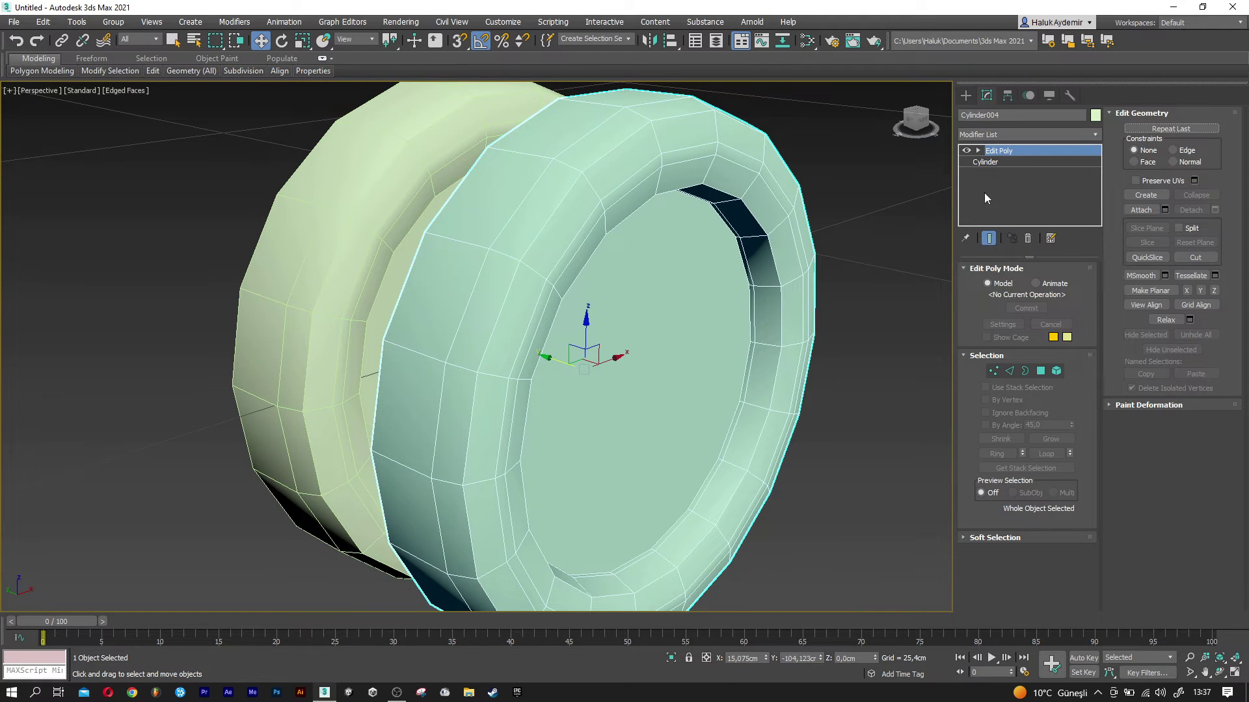
{"action": "right_click", "coordinate": [1005, 154]}
{"action": "left_click", "coordinate": [1019, 172]}
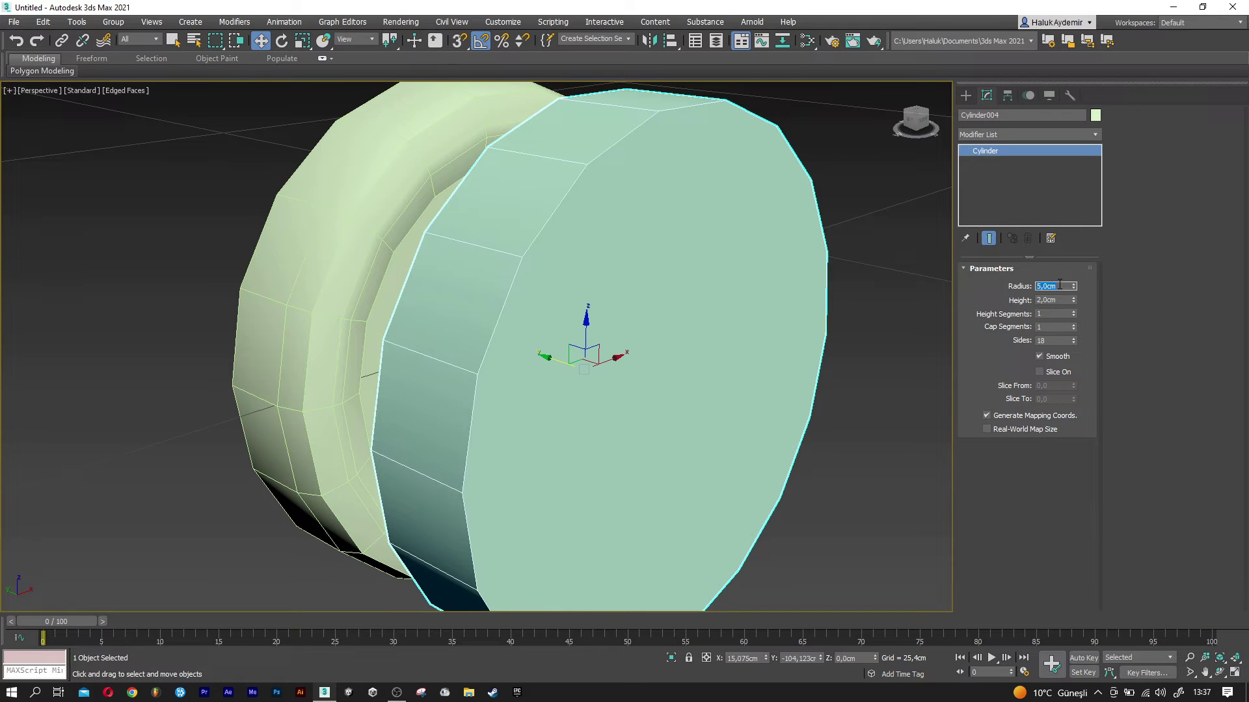
{"action": "key", "text": "Tab"}
{"action": "type", "text": "5"}
{"action": "key", "text": "Return"}
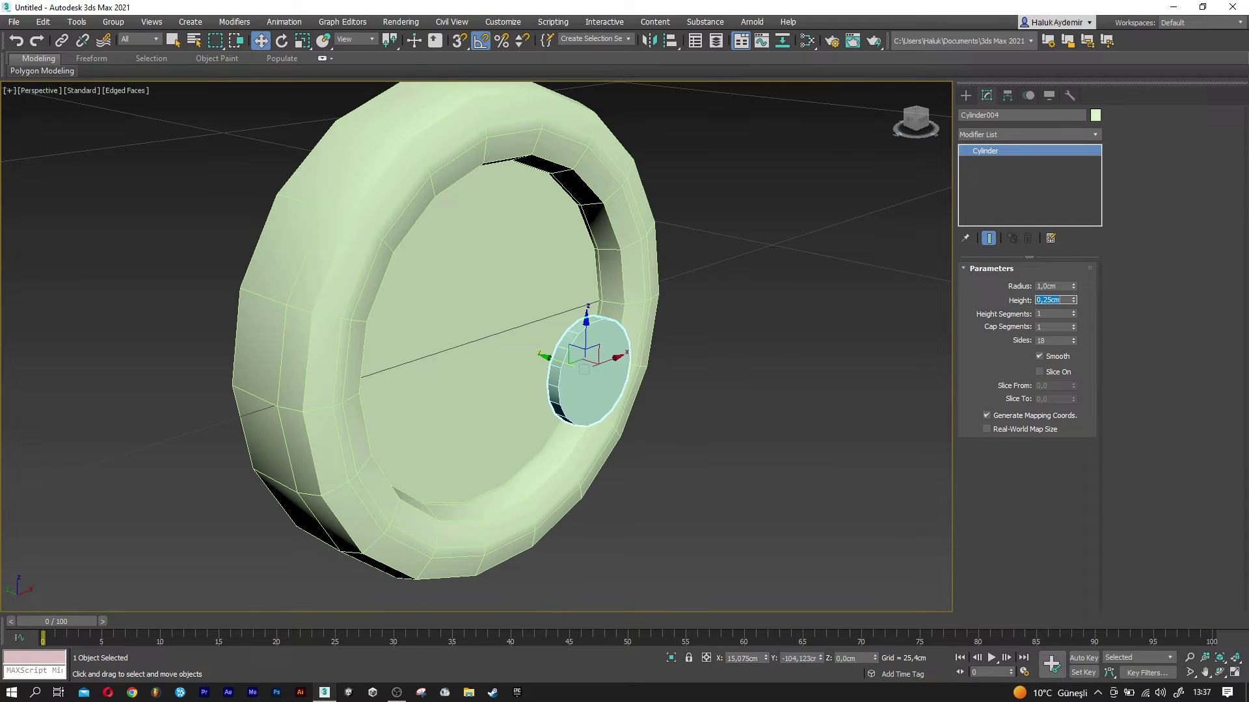
Place the disc at the upper-left of the button face and copy it to the right.
{"action": "left_click_drag", "start_coordinate": [542, 355], "coordinate": [455, 327]}
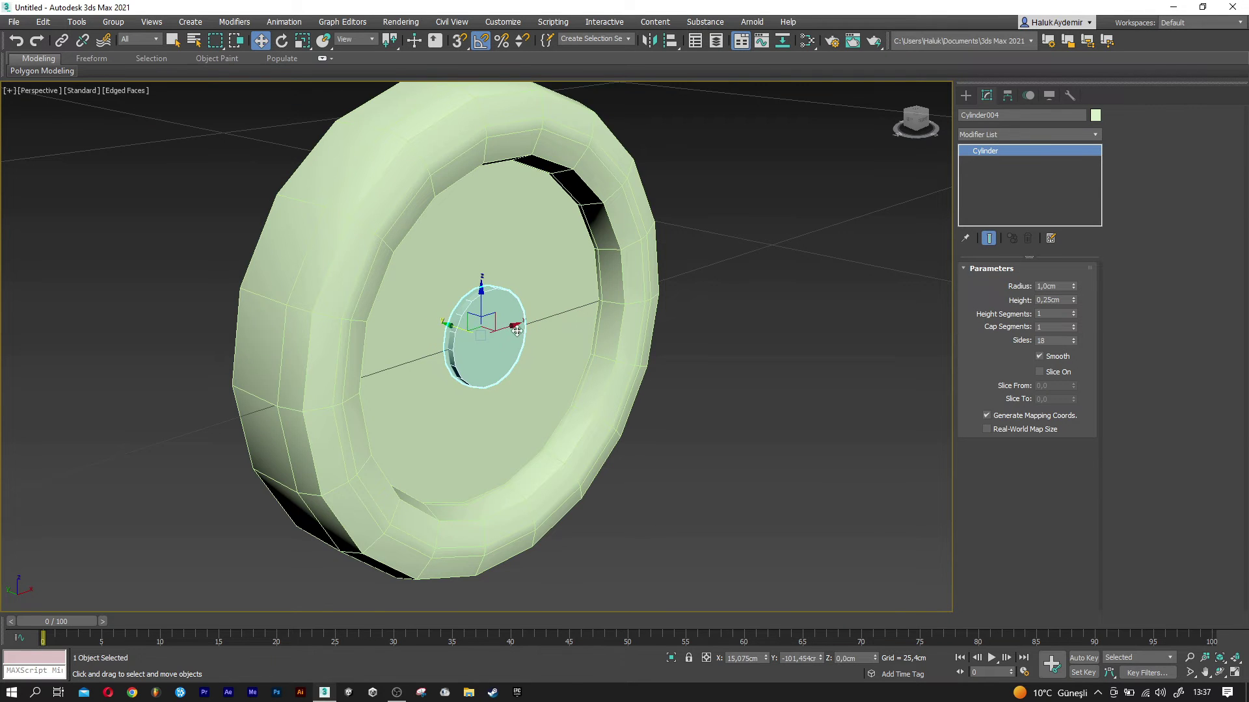
{"action": "middle_click_drag", "start_coordinate": [490, 330], "coordinate": [510, 318], "text": "alt"}
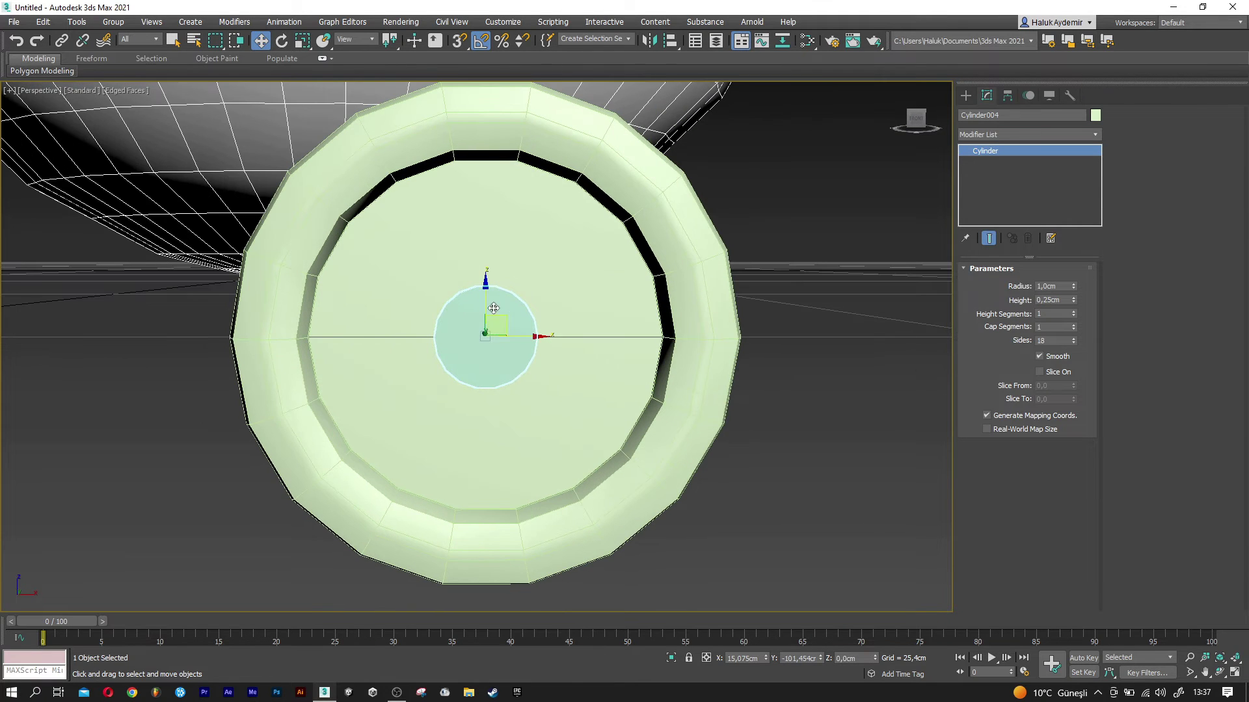
{"action": "left_click_drag", "start_coordinate": [499, 312], "coordinate": [531, 289]}
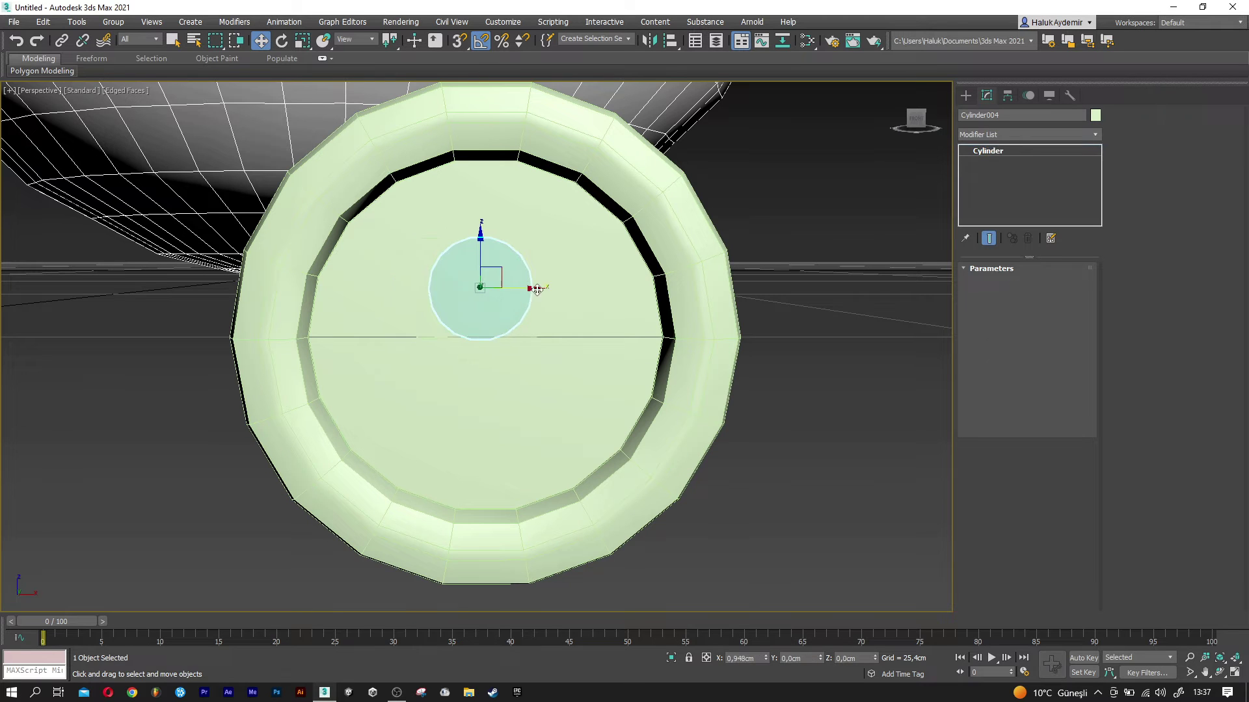
{"action": "left_click_drag", "start_coordinate": [531, 290], "coordinate": [624, 290], "text": "shift"}
{"action": "left_click", "coordinate": [622, 405]}
Copy both discs downward into a 2x2 hole pattern and select all five button parts.
{"action": "left_click", "coordinate": [433, 286], "text": "ctrl"}
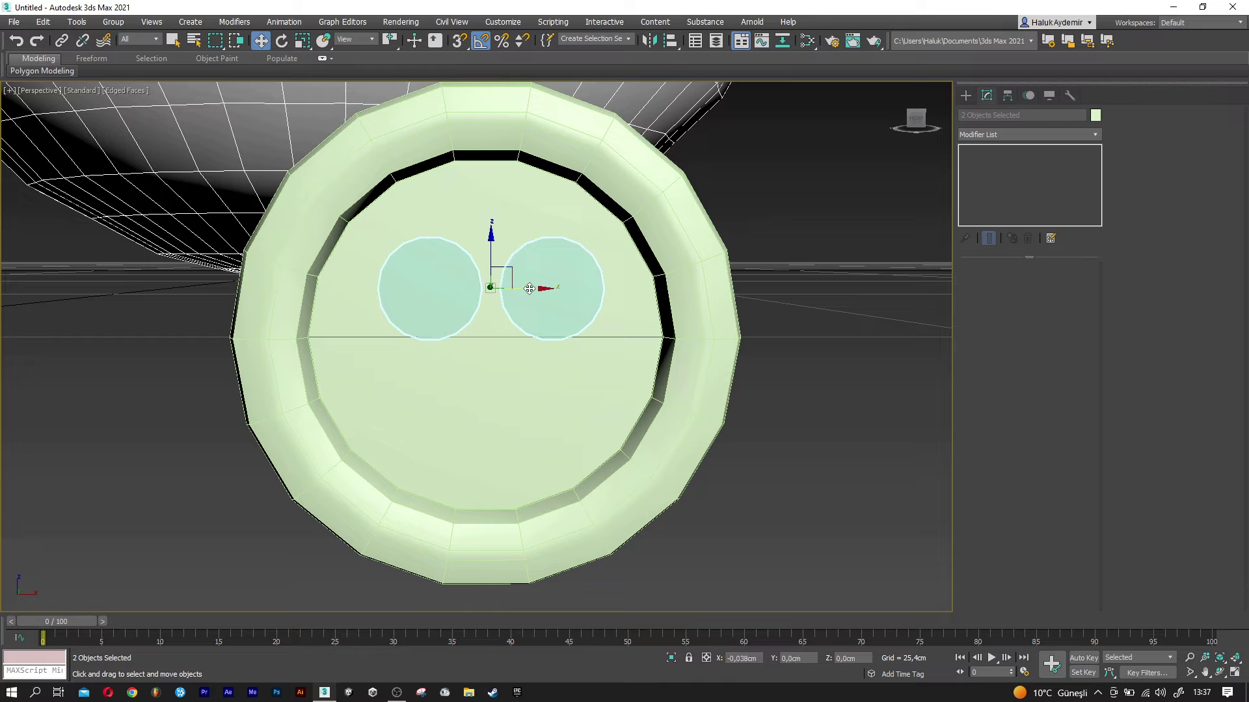
{"action": "left_click_drag", "start_coordinate": [492, 265], "coordinate": [490, 374]}
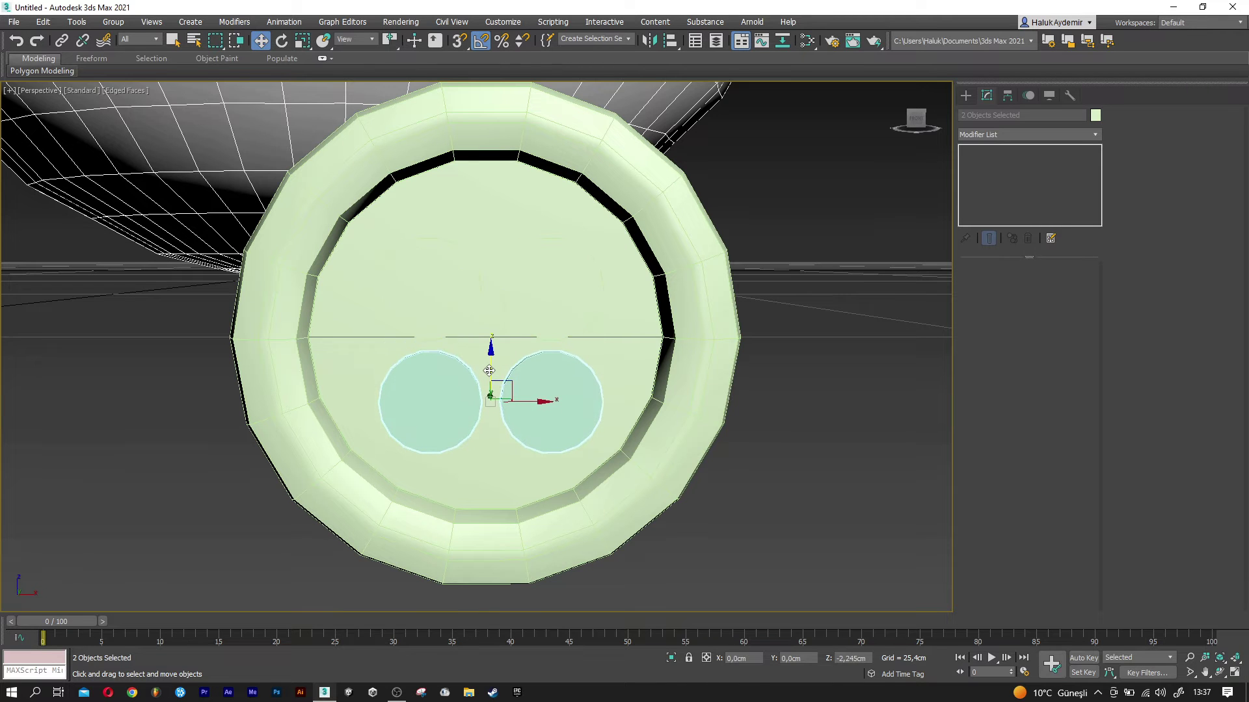
{"action": "left_click", "coordinate": [621, 403]}
{"action": "left_click", "coordinate": [552, 287], "text": "ctrl"}
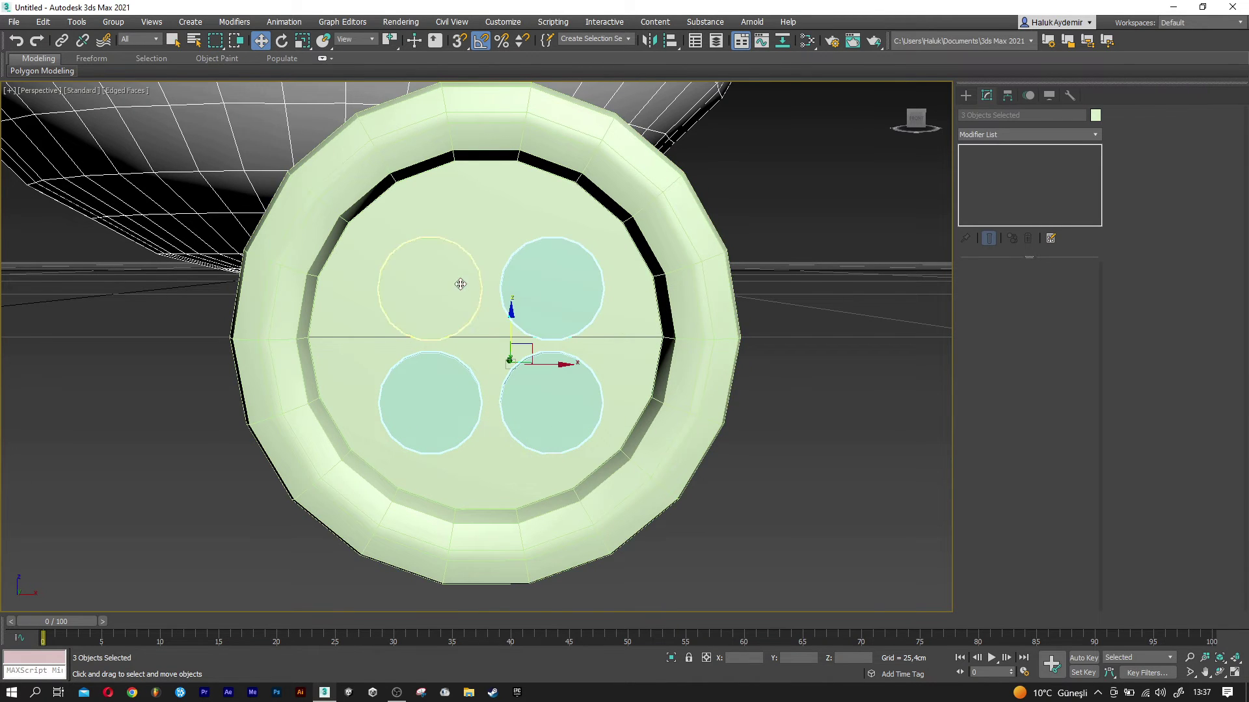
{"action": "left_click", "coordinate": [458, 282], "text": "ctrl"}
{"action": "scroll", "coordinate": [459, 282], "scroll_direction": "down", "scroll_amount": 3}
{"action": "middle_click_drag", "start_coordinate": [460, 281], "coordinate": [467, 246], "text": "alt"}
{"action": "left_click", "coordinate": [467, 244], "text": "ctrl"}
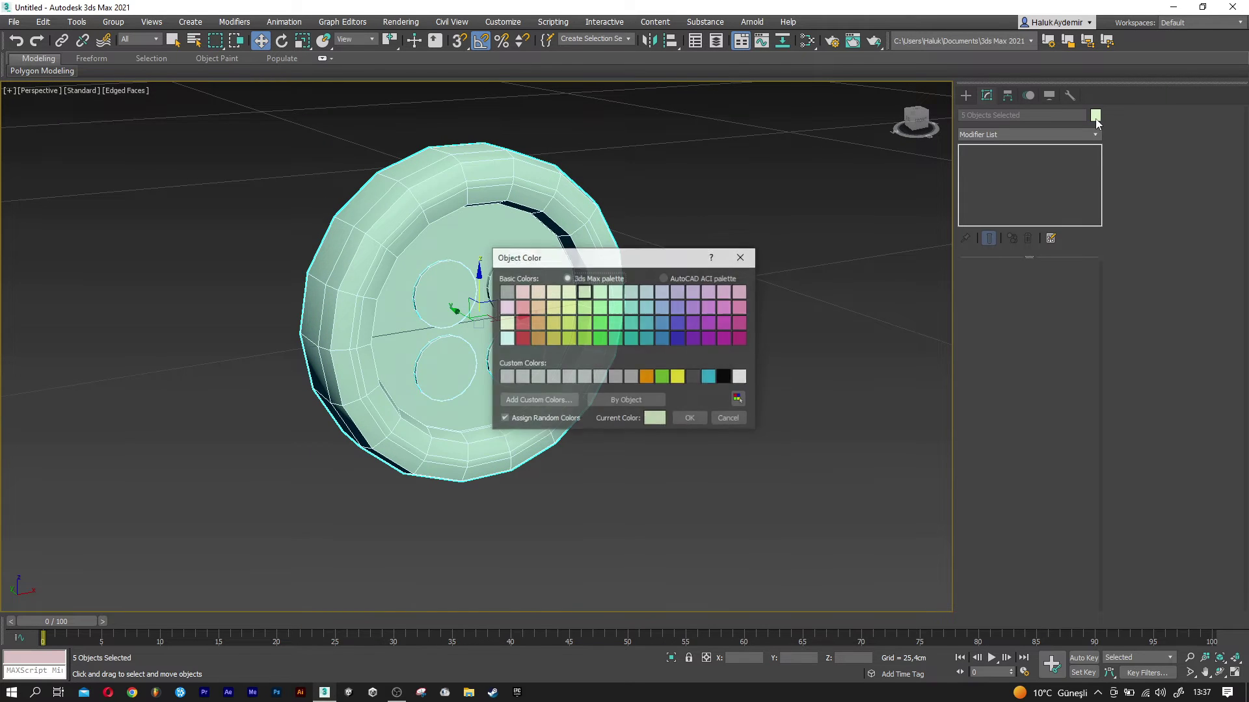
Colour the selected button parts dark grey.
{"action": "left_click", "coordinate": [695, 377]}
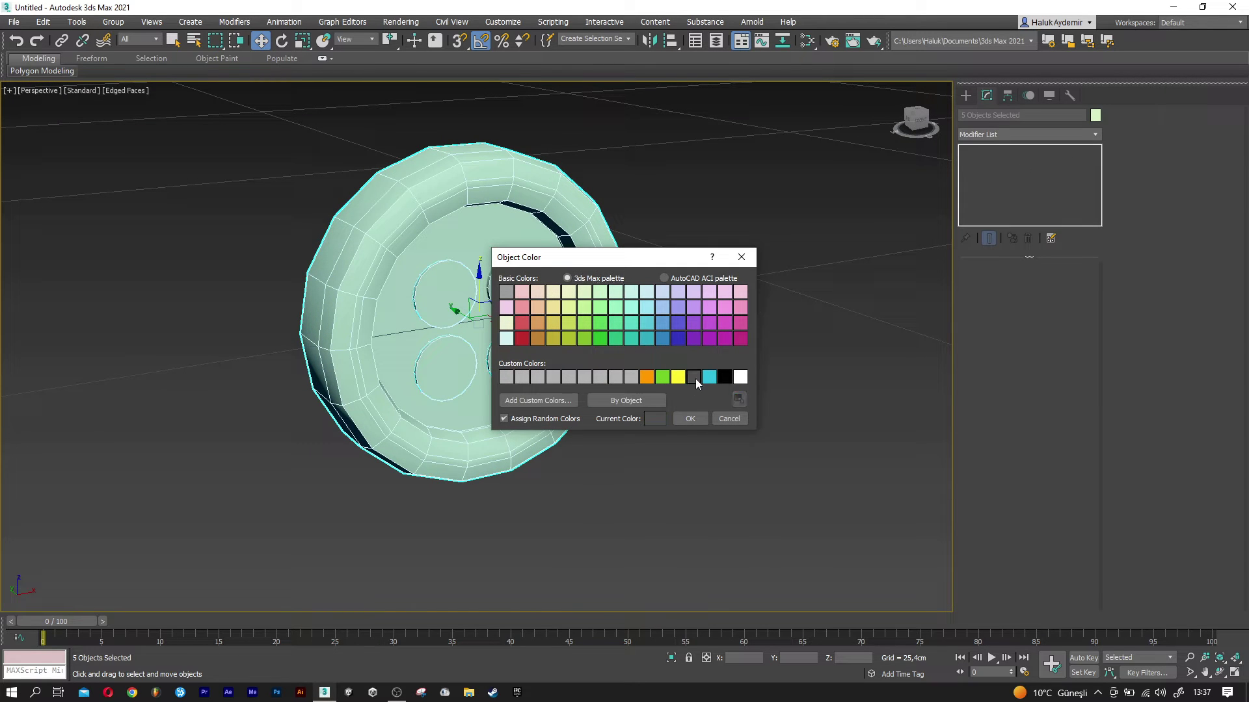
{"action": "left_click", "coordinate": [692, 419]}
{"action": "left_click", "coordinate": [627, 447]}
{"action": "middle_click_drag", "start_coordinate": [628, 451], "coordinate": [648, 527], "text": "alt"}
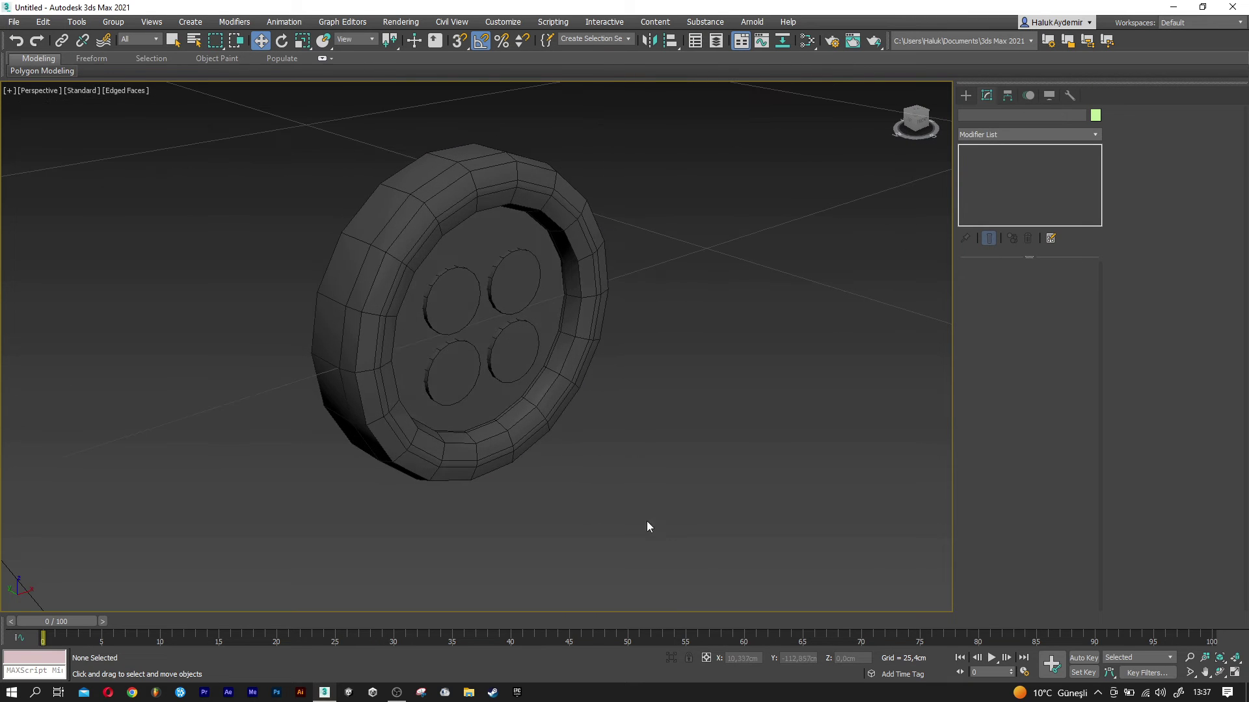
Group the five button parts together as Group001.
{"action": "left_click_drag", "start_coordinate": [669, 541], "coordinate": [356, 193]}
{"action": "left_click", "coordinate": [113, 21]}
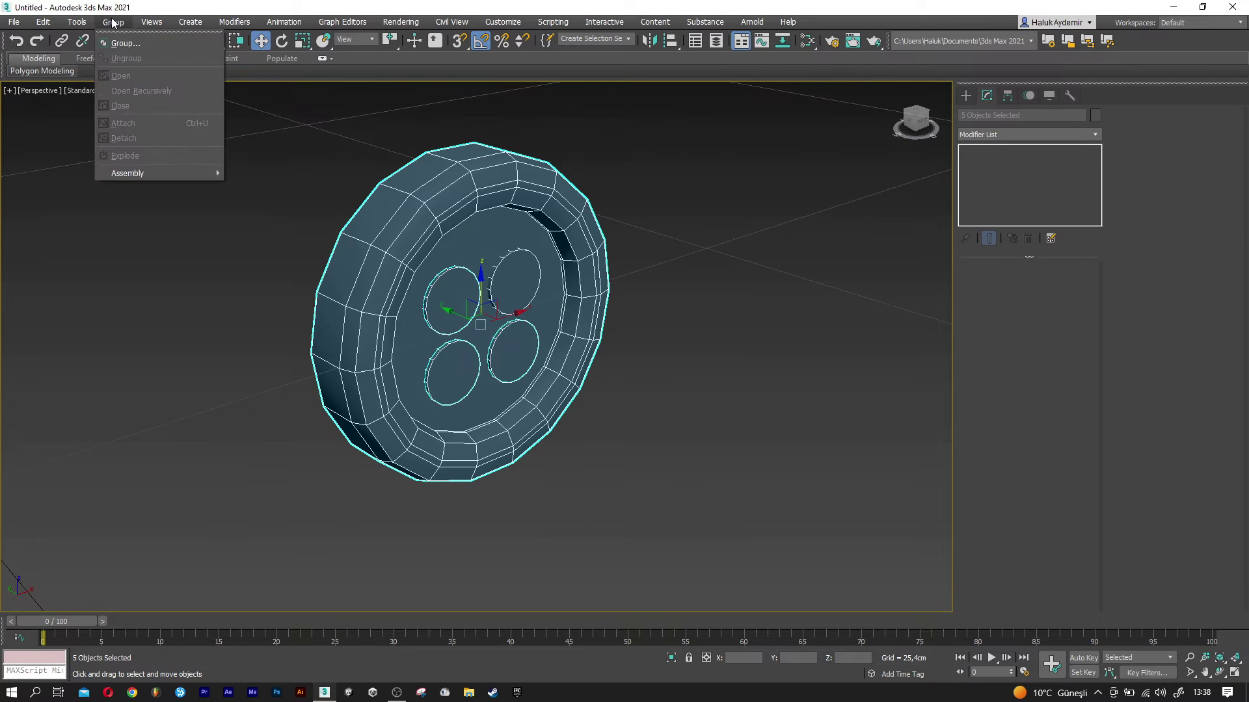
{"action": "left_click", "coordinate": [134, 43]}
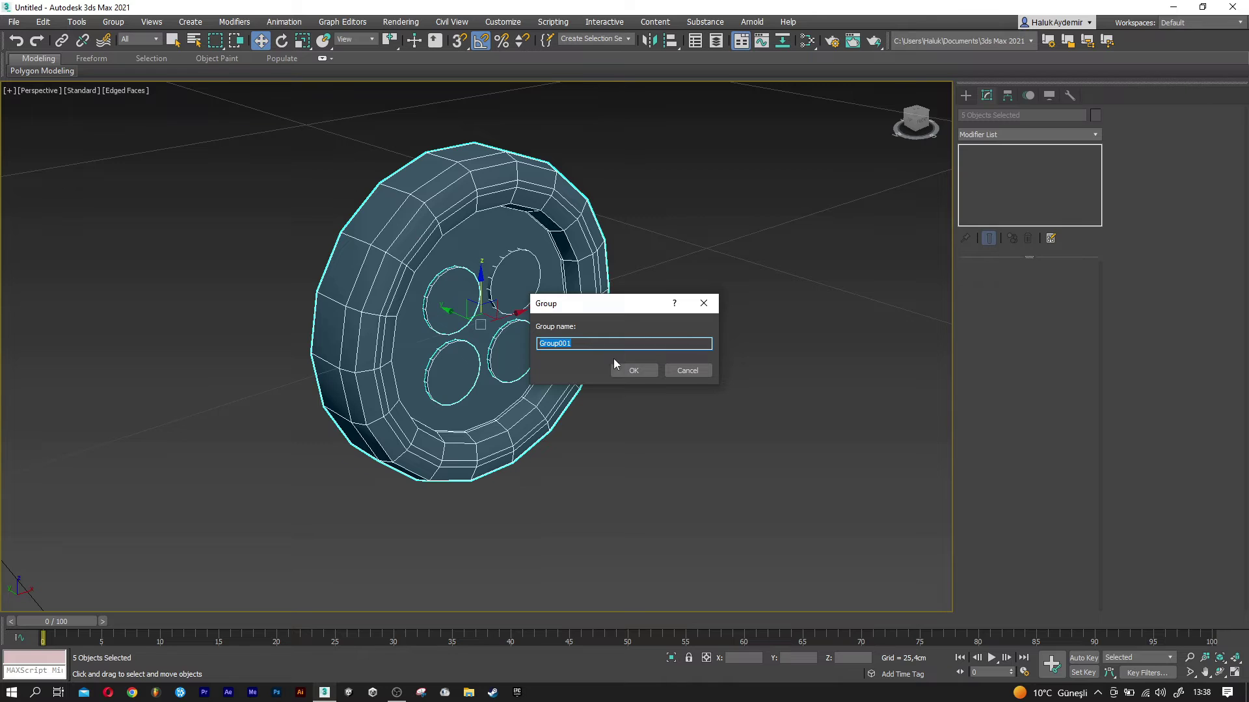
{"action": "left_click", "coordinate": [628, 370]}
{"action": "scroll", "coordinate": [638, 377], "scroll_direction": "down", "scroll_amount": 5}
{"action": "mouse_move", "coordinate": [513, 310]}
{"action": "middle_mouse_down"}
{"action": "mouse_move", "coordinate": [533, 387]}
{"action": "mouse_move", "coordinate": [592, 461]}
{"action": "middle_mouse_up"}
Align Group001's X/Y/Z centres to Sphere001, then move it onto the sphere's right side.
{"action": "middle_click_drag", "start_coordinate": [613, 502], "coordinate": [658, 525]}
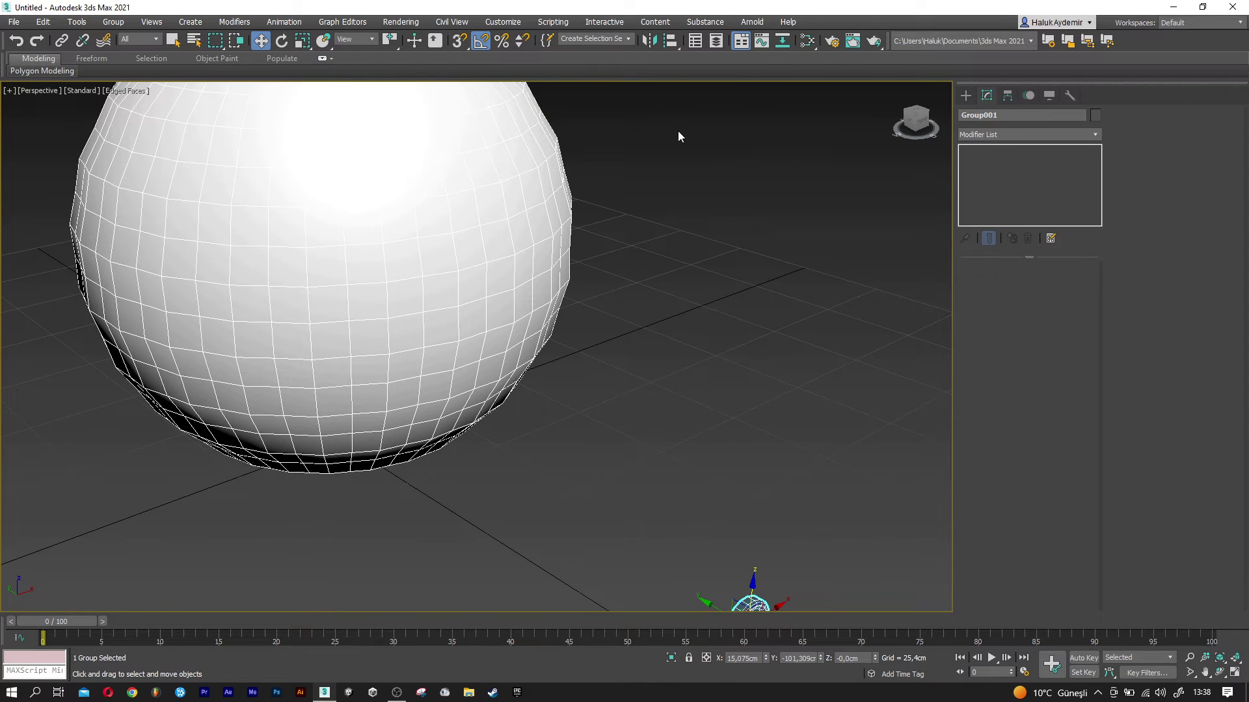
{"action": "left_click", "coordinate": [672, 42]}
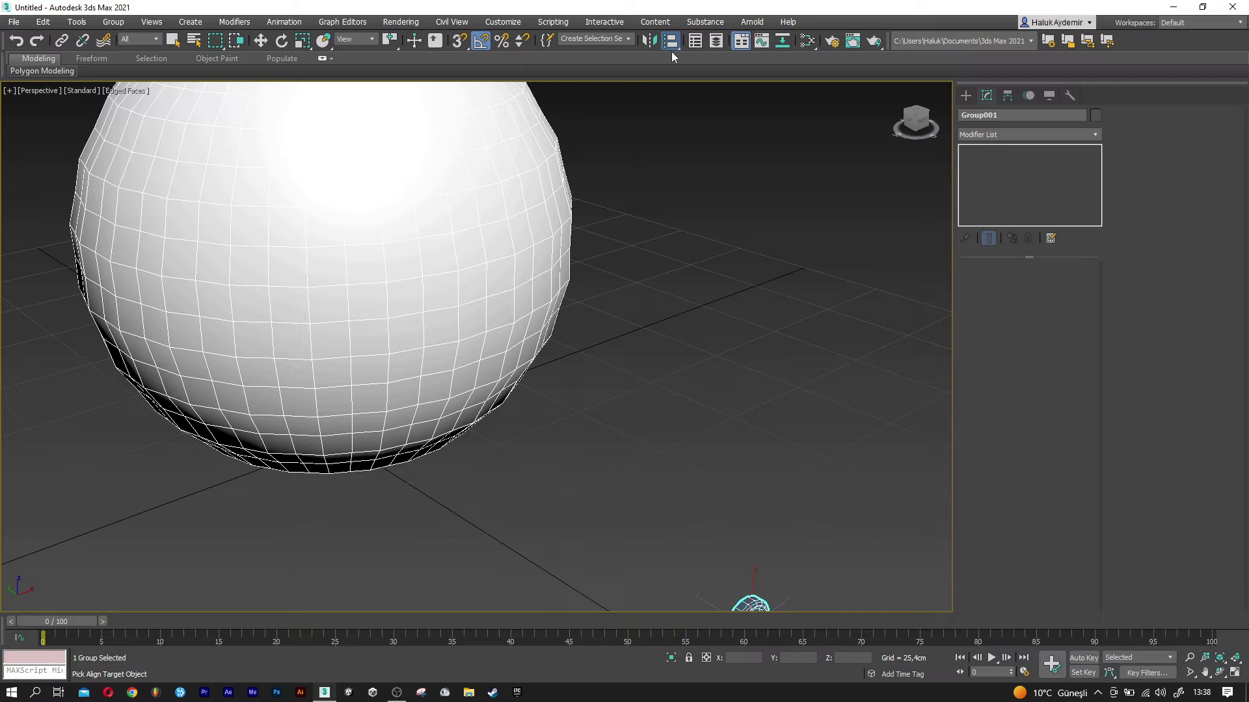
{"action": "left_click", "coordinate": [458, 255]}
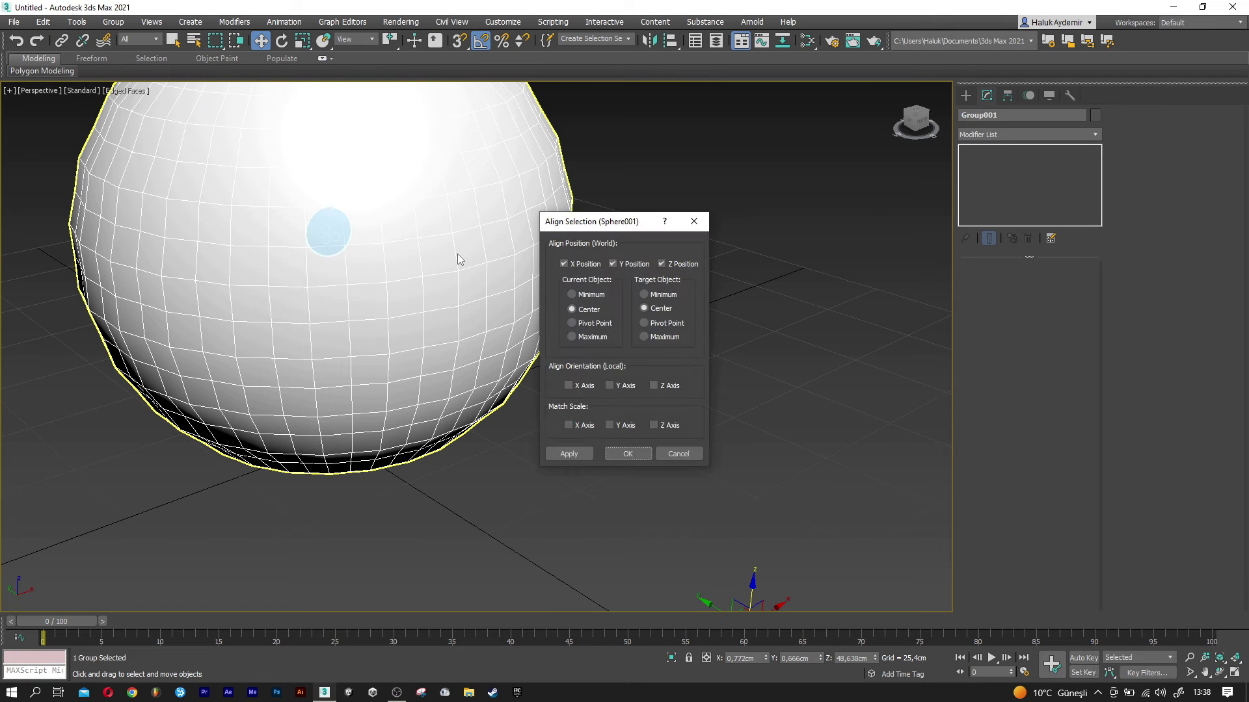
{"action": "left_click", "coordinate": [624, 455]}
{"action": "left_click_drag", "start_coordinate": [306, 224], "coordinate": [467, 297]}
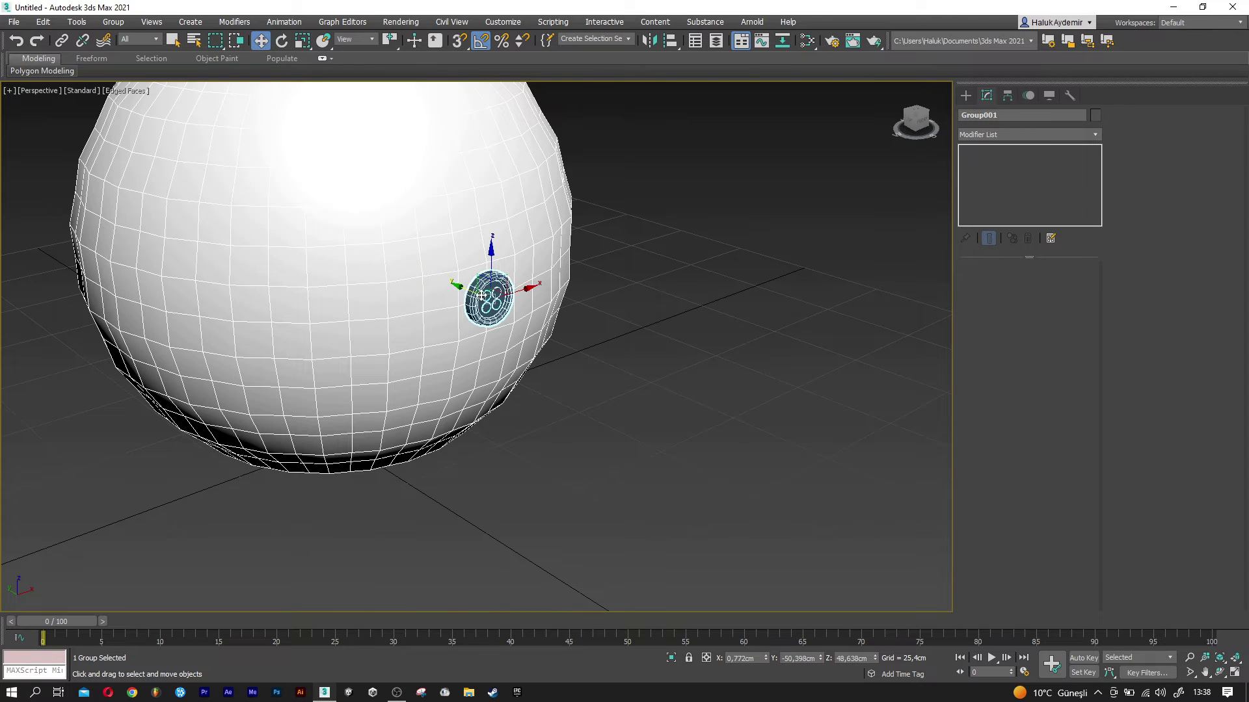
Clone the button group as Group002 and raise it up the body.
{"action": "scroll", "coordinate": [481, 298], "scroll_direction": "up", "scroll_amount": 3}
{"action": "scroll", "coordinate": [500, 300], "scroll_direction": "up", "scroll_amount": 3}
{"action": "scroll", "coordinate": [508, 300], "scroll_direction": "up", "scroll_amount": 2}
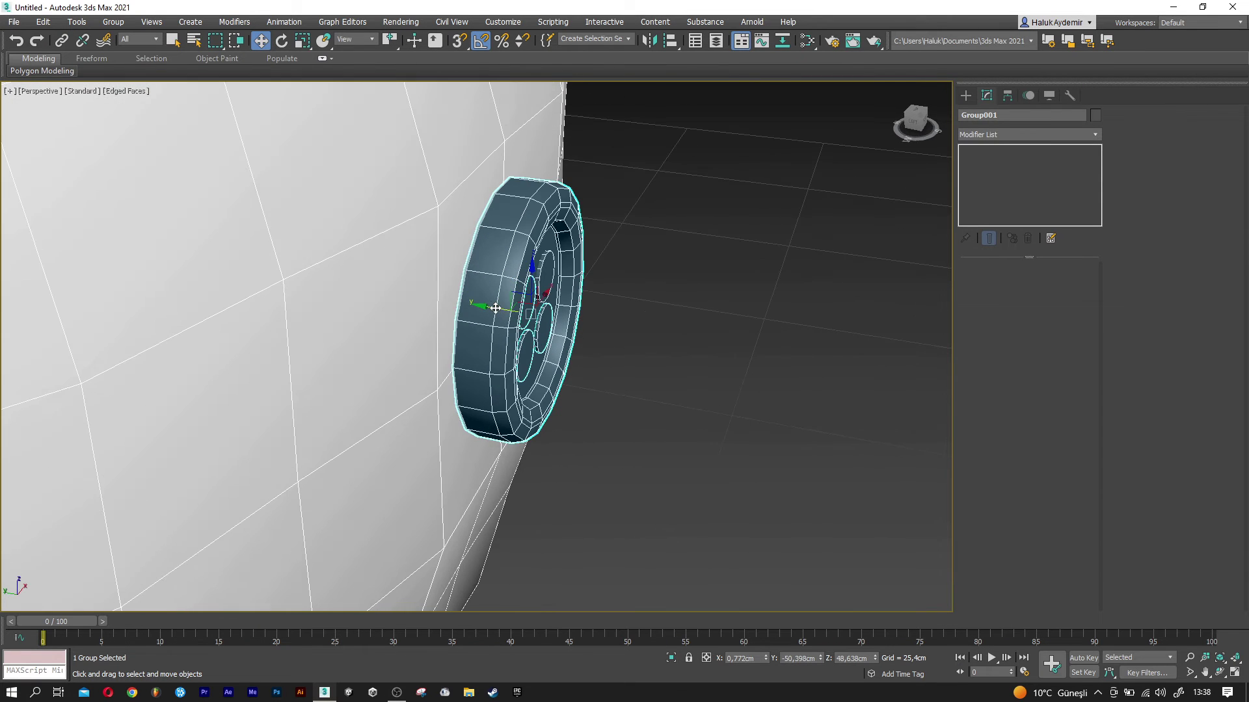
{"action": "left_click_drag", "start_coordinate": [488, 307], "coordinate": [530, 131]}
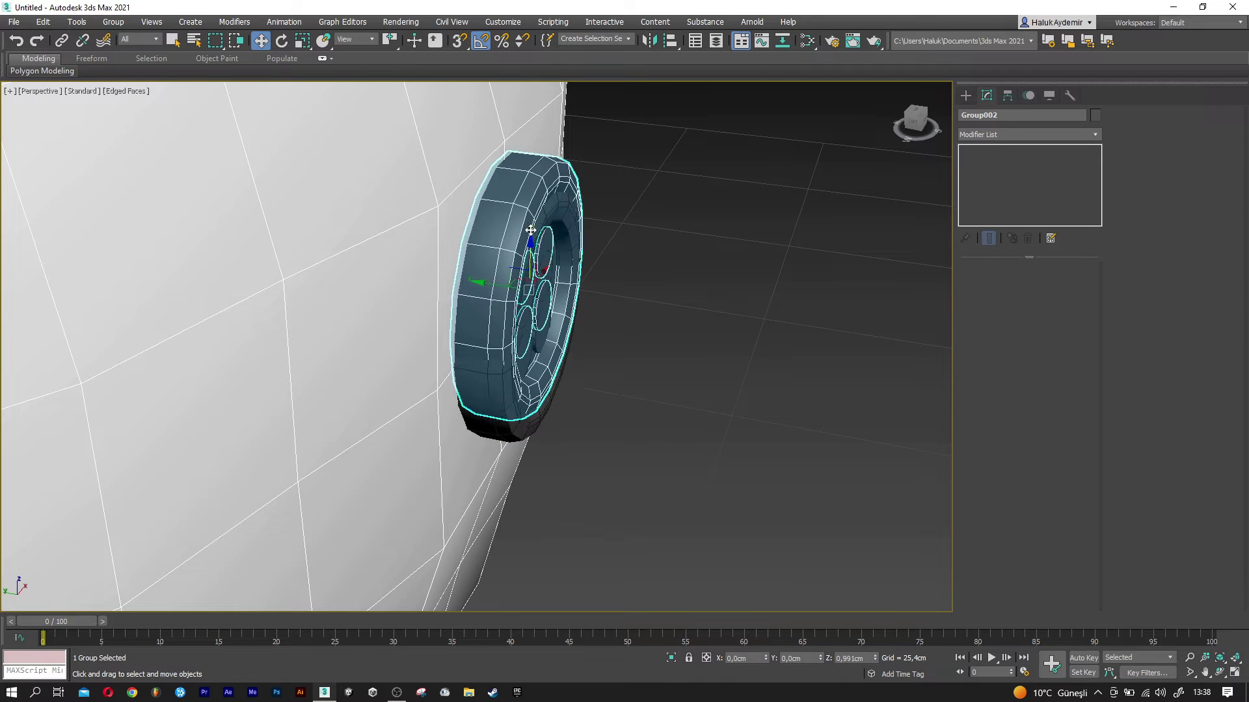
{"action": "left_click", "coordinate": [621, 401]}
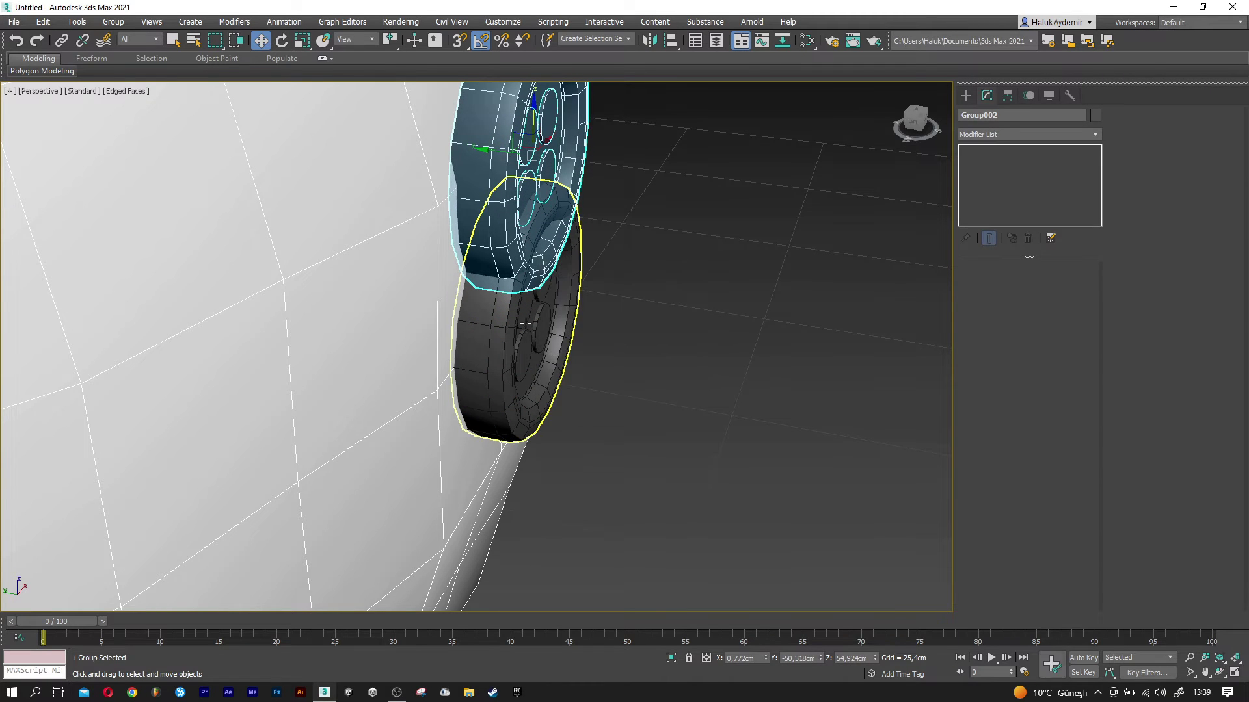
{"action": "scroll", "coordinate": [585, 325], "scroll_direction": "down", "scroll_amount": 3}
{"action": "scroll", "coordinate": [569, 320], "scroll_direction": "up", "scroll_amount": 1}
{"action": "scroll", "coordinate": [572, 403], "scroll_direction": "up", "scroll_amount": 2}
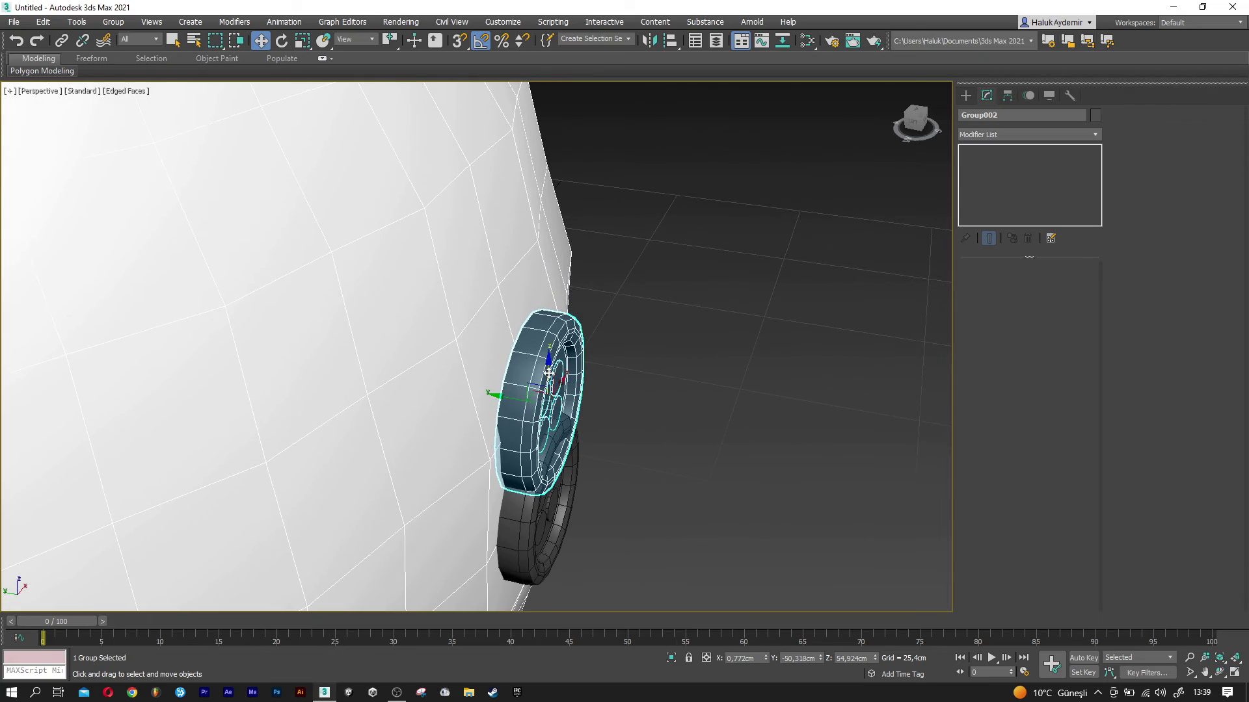
{"action": "left_click_drag", "start_coordinate": [553, 378], "coordinate": [538, 245]}
Push Group002 against the body and, with Angle Snap off, tilt it about -15.7° on X.
{"action": "scroll", "coordinate": [538, 245], "scroll_direction": "down", "scroll_amount": 3}
{"action": "mouse_move", "coordinate": [538, 244]}
{"action": "middle_mouse_down", "text": "alt"}
{"action": "mouse_move", "coordinate": [496, 212]}
{"action": "mouse_move", "coordinate": [534, 222]}
{"action": "middle_mouse_up", "text": "alt"}
{"action": "scroll", "coordinate": [534, 222], "scroll_direction": "up", "scroll_amount": 2}
{"action": "scroll", "coordinate": [534, 221], "scroll_direction": "up", "scroll_amount": 2}
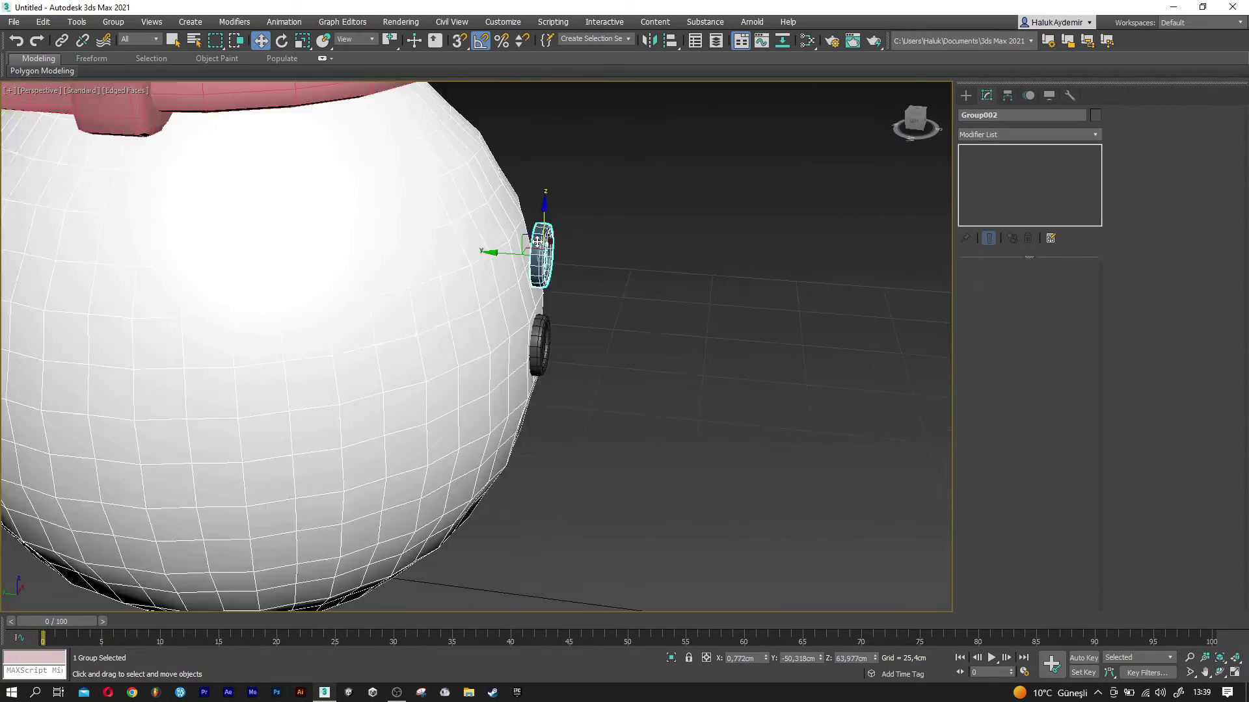
{"action": "scroll", "coordinate": [538, 246], "scroll_direction": "up", "scroll_amount": 3}
{"action": "left_click_drag", "start_coordinate": [538, 286], "coordinate": [442, 280]}
{"action": "key", "text": "e"}
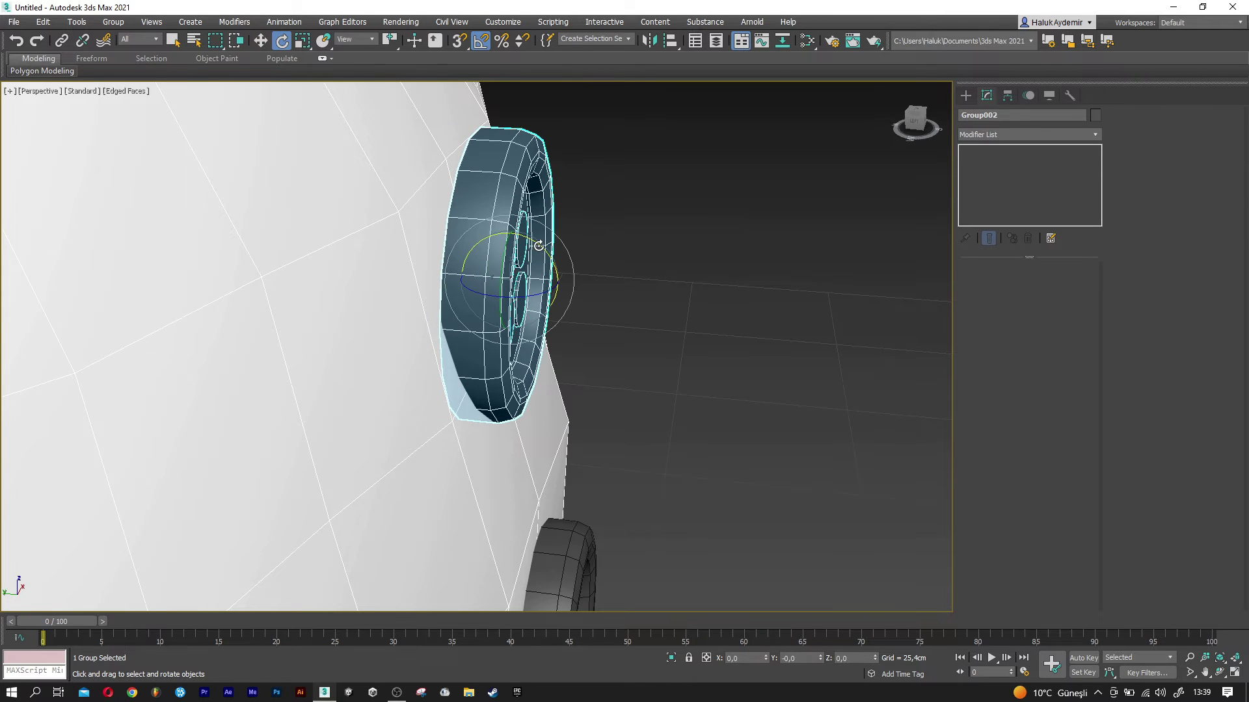
{"action": "left_click", "coordinate": [482, 42]}
{"action": "left_click_drag", "start_coordinate": [534, 243], "coordinate": [516, 233]}
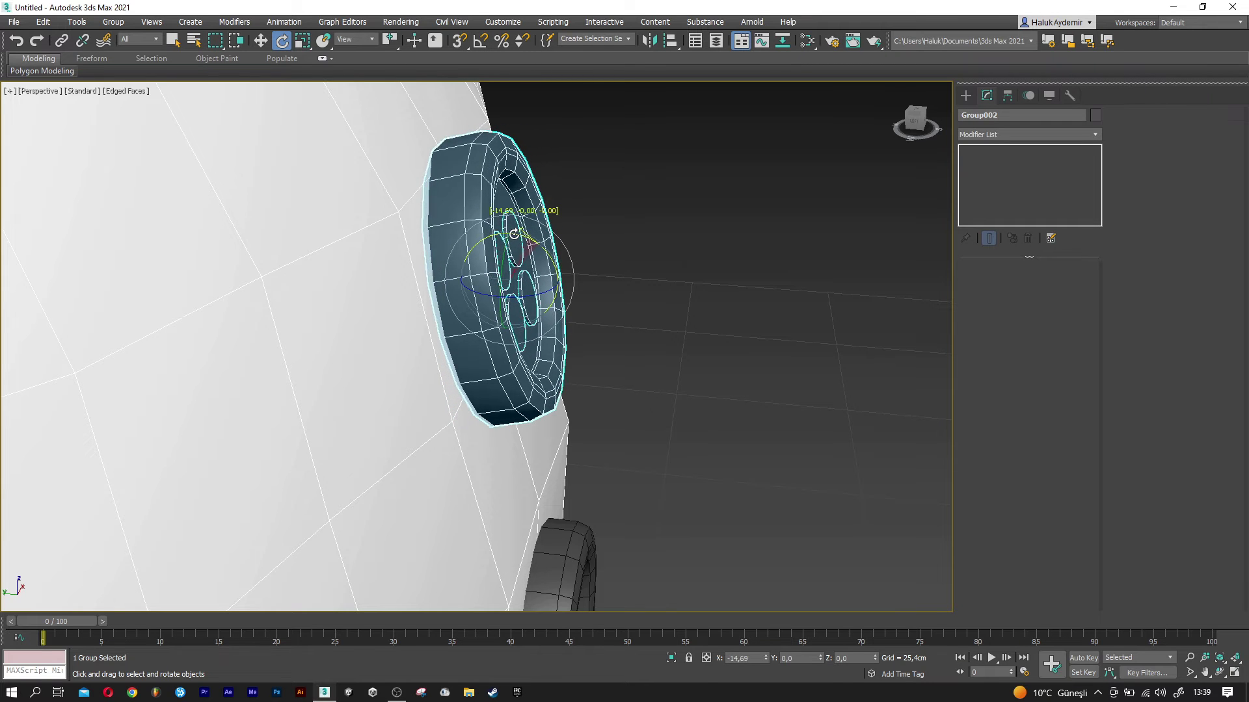
Nudge the second button up-left and tilt it a little further.
{"action": "key", "text": "w"}
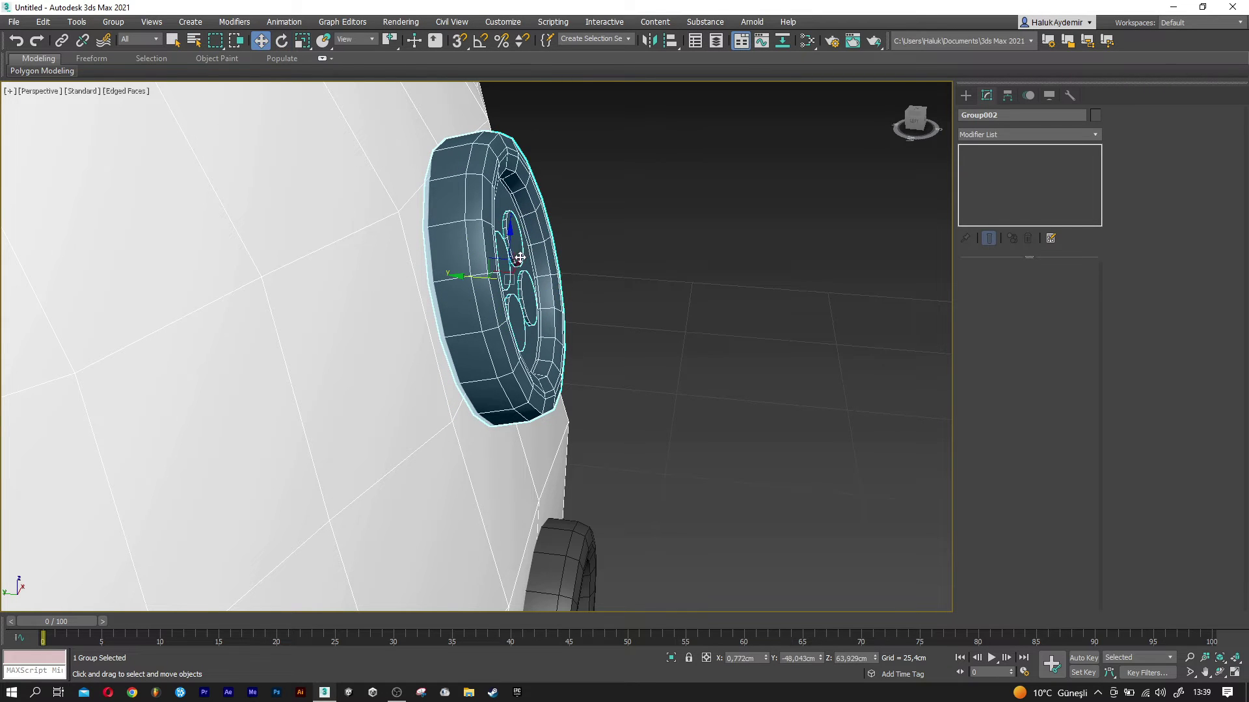
{"action": "mouse_move", "coordinate": [511, 249]}
{"action": "left_mouse_down"}
{"action": "mouse_move", "coordinate": [505, 240]}
{"action": "mouse_move", "coordinate": [466, 267]}
{"action": "left_mouse_up"}
{"action": "key", "text": "e"}
{"action": "left_click_drag", "start_coordinate": [526, 233], "coordinate": [509, 237]}
{"action": "key", "text": "w"}
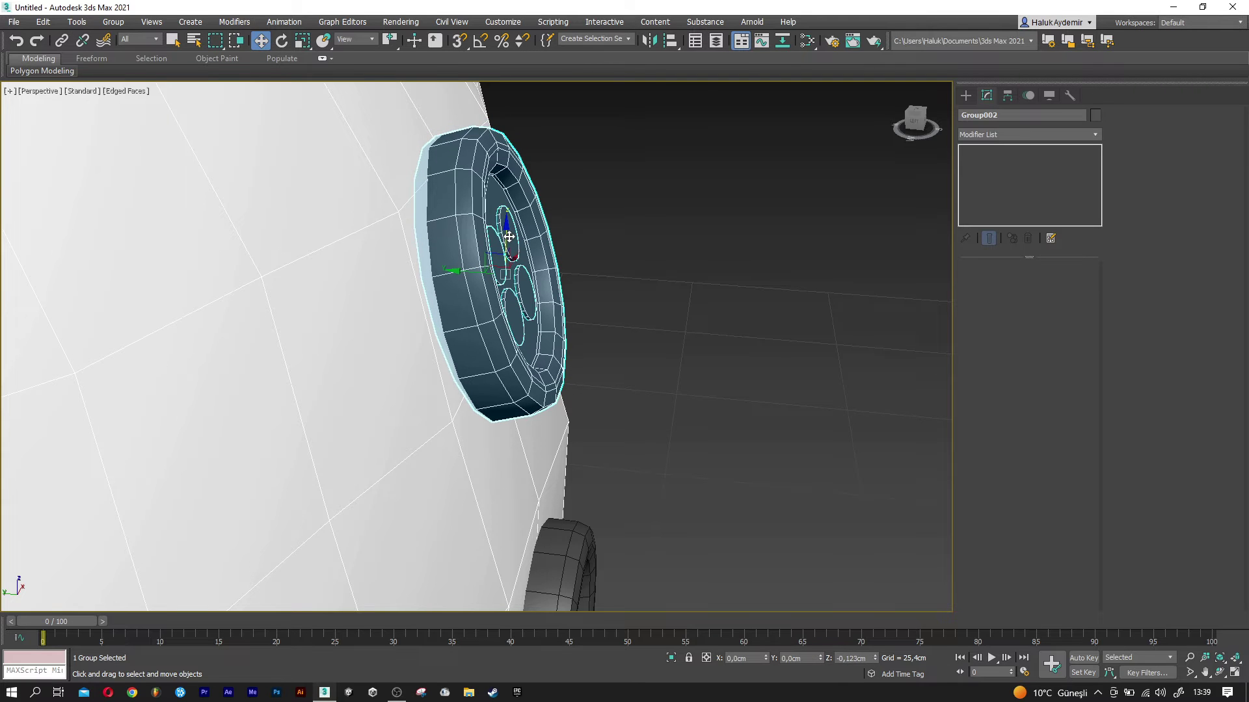
Clone the button upward as a third button, Group003, and move it onto the body.
{"action": "middle_click_drag", "start_coordinate": [509, 237], "coordinate": [606, 398]}
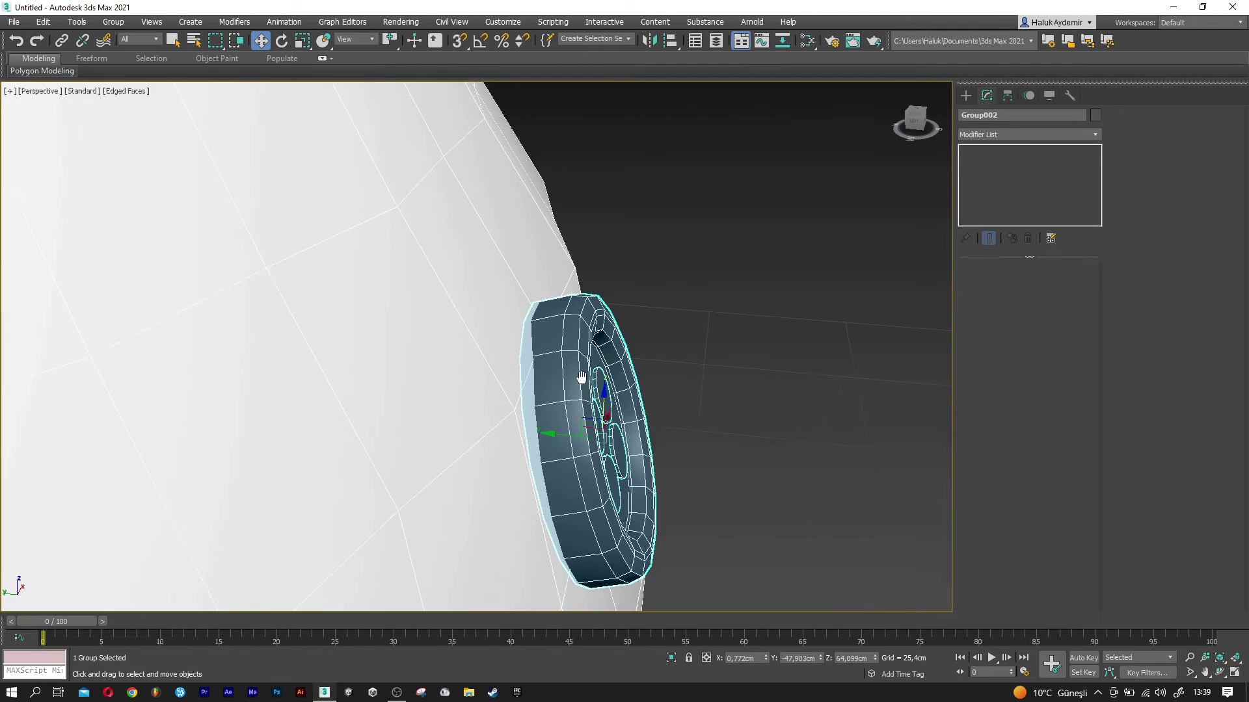
{"action": "left_click_drag", "start_coordinate": [601, 384], "coordinate": [610, 139], "text": "shift"}
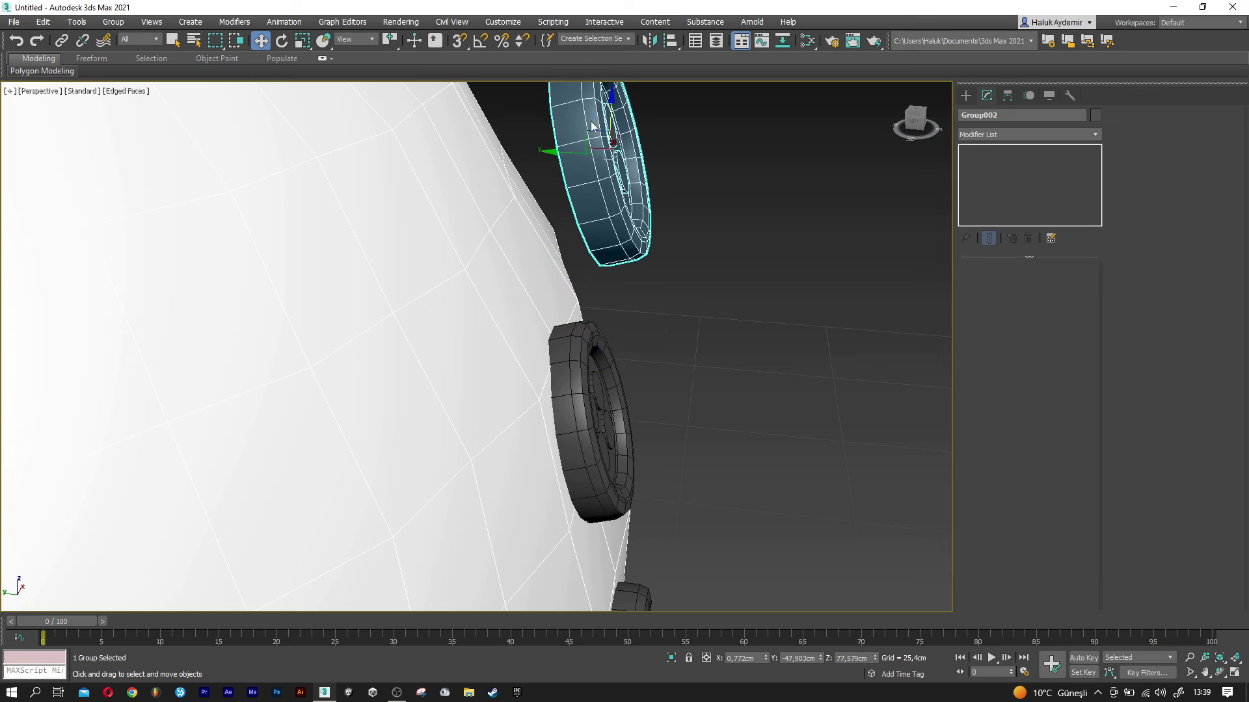
{"action": "left_click", "coordinate": [628, 405]}
{"action": "scroll", "coordinate": [474, 314], "scroll_direction": "down", "scroll_amount": 5}
{"action": "mouse_move", "coordinate": [496, 306]}
{"action": "middle_mouse_down", "text": "alt"}
{"action": "mouse_move", "coordinate": [508, 267]}
{"action": "mouse_move", "coordinate": [531, 257]}
{"action": "middle_mouse_up", "text": "alt"}
{"action": "left_click_drag", "start_coordinate": [498, 239], "coordinate": [438, 232]}
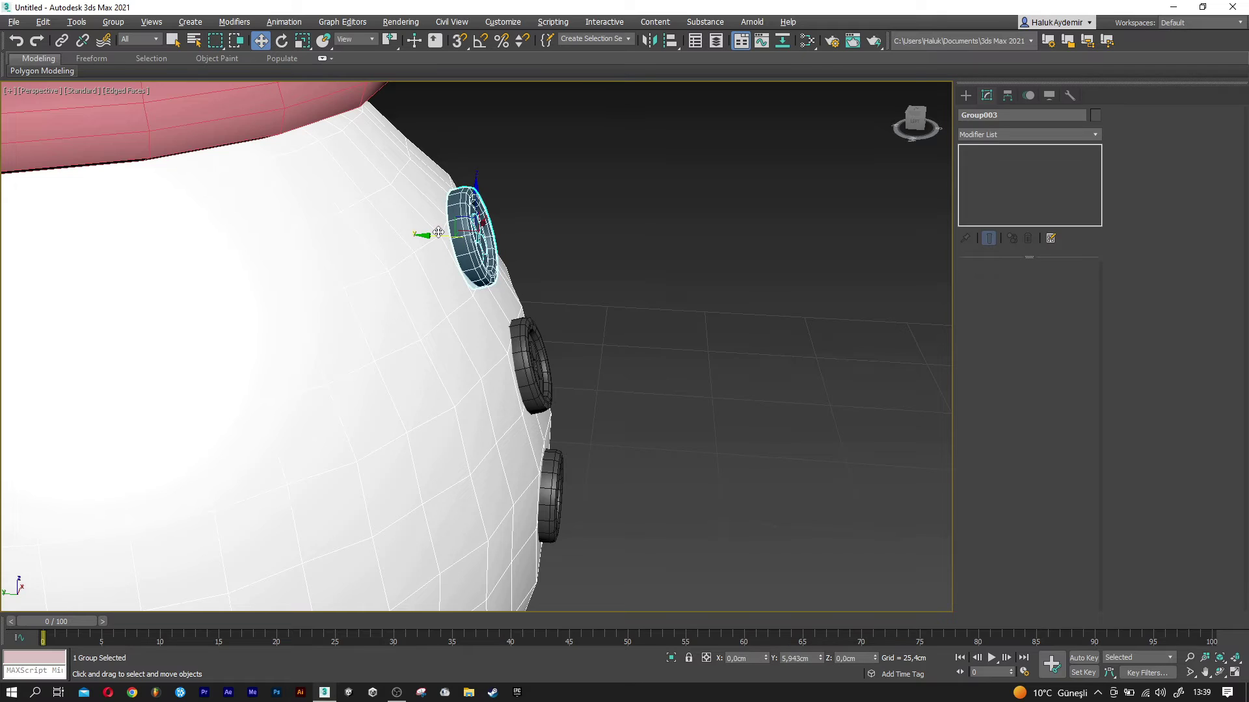
Raise the top button slightly and tilt it about 8° to follow the body.
{"action": "mouse_move", "coordinate": [615, 303]}
{"action": "middle_mouse_down", "text": "alt"}
{"action": "mouse_move", "coordinate": [563, 291]}
{"action": "mouse_move", "coordinate": [622, 305]}
{"action": "mouse_move", "coordinate": [473, 204]}
{"action": "middle_mouse_up", "text": "alt"}
{"action": "scroll", "coordinate": [472, 203], "scroll_direction": "up", "scroll_amount": 3}
{"action": "left_click_drag", "start_coordinate": [486, 240], "coordinate": [488, 221]}
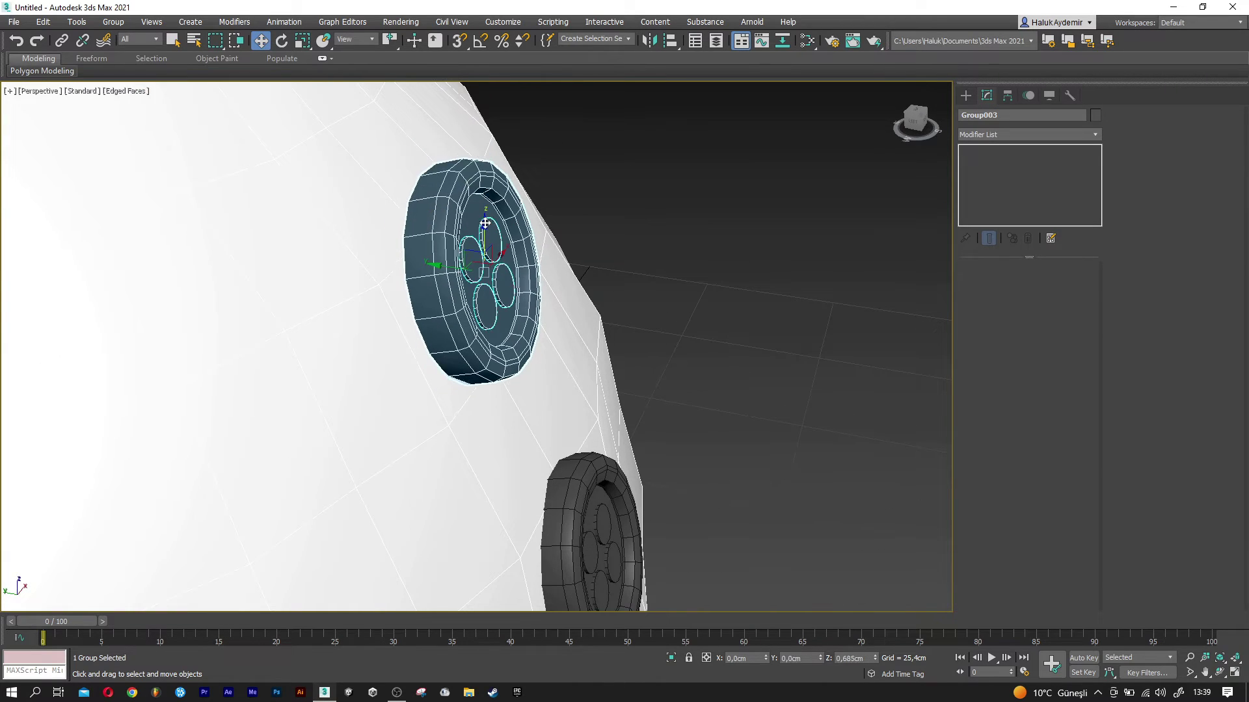
{"action": "middle_click_drag", "start_coordinate": [488, 221], "coordinate": [493, 221], "text": "alt"}
{"action": "key", "text": "e"}
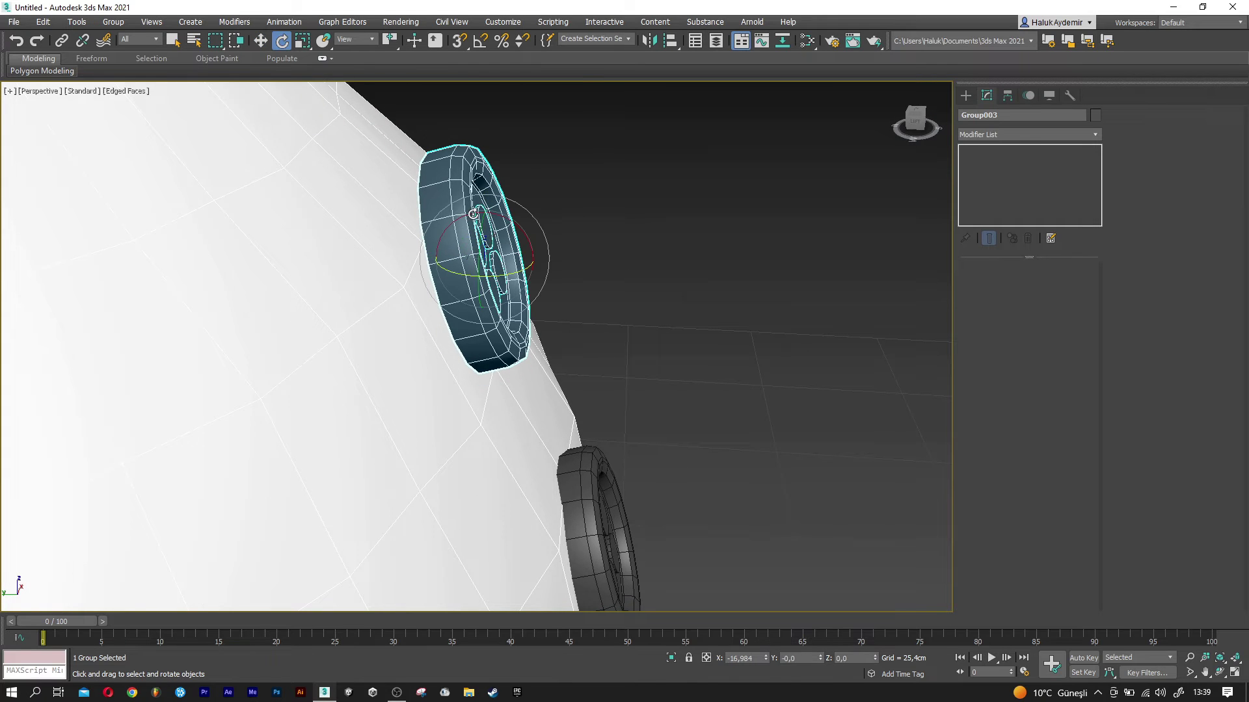
{"action": "left_click_drag", "start_coordinate": [507, 218], "coordinate": [427, 258]}
{"action": "key", "text": "w"}
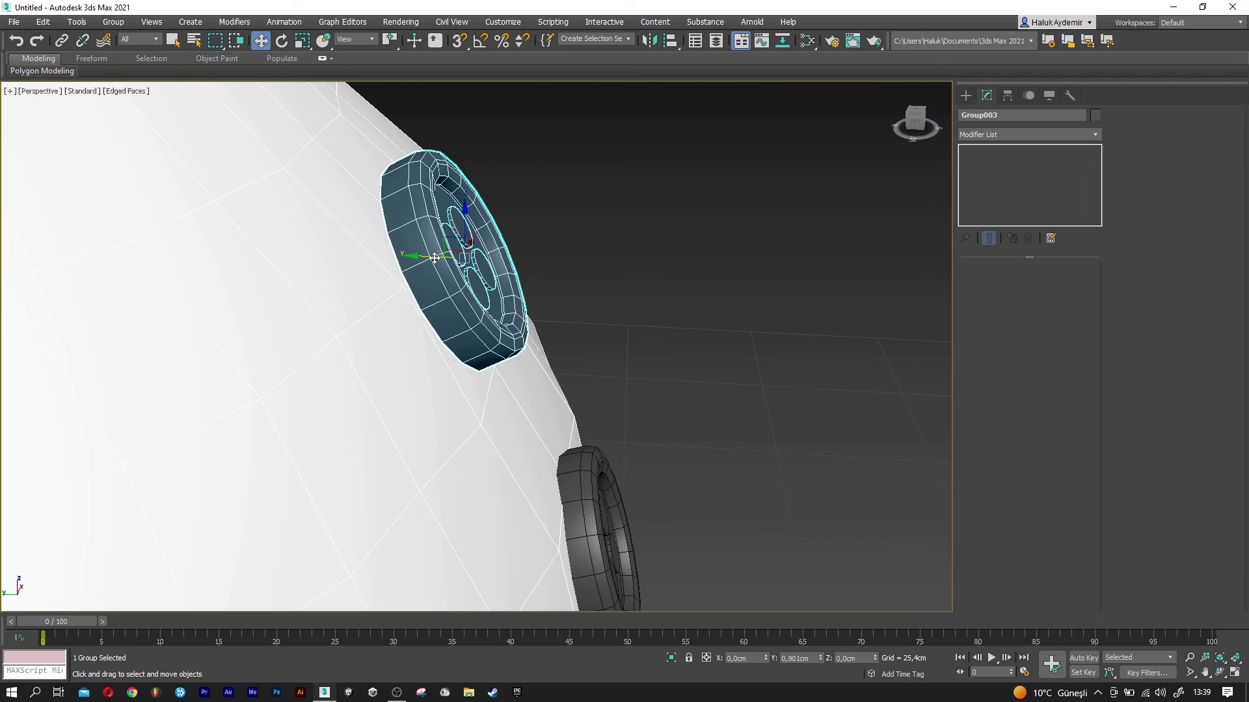
Re-tilt the top button to lie flush on the body, then zoom out.
{"action": "key", "text": "e"}
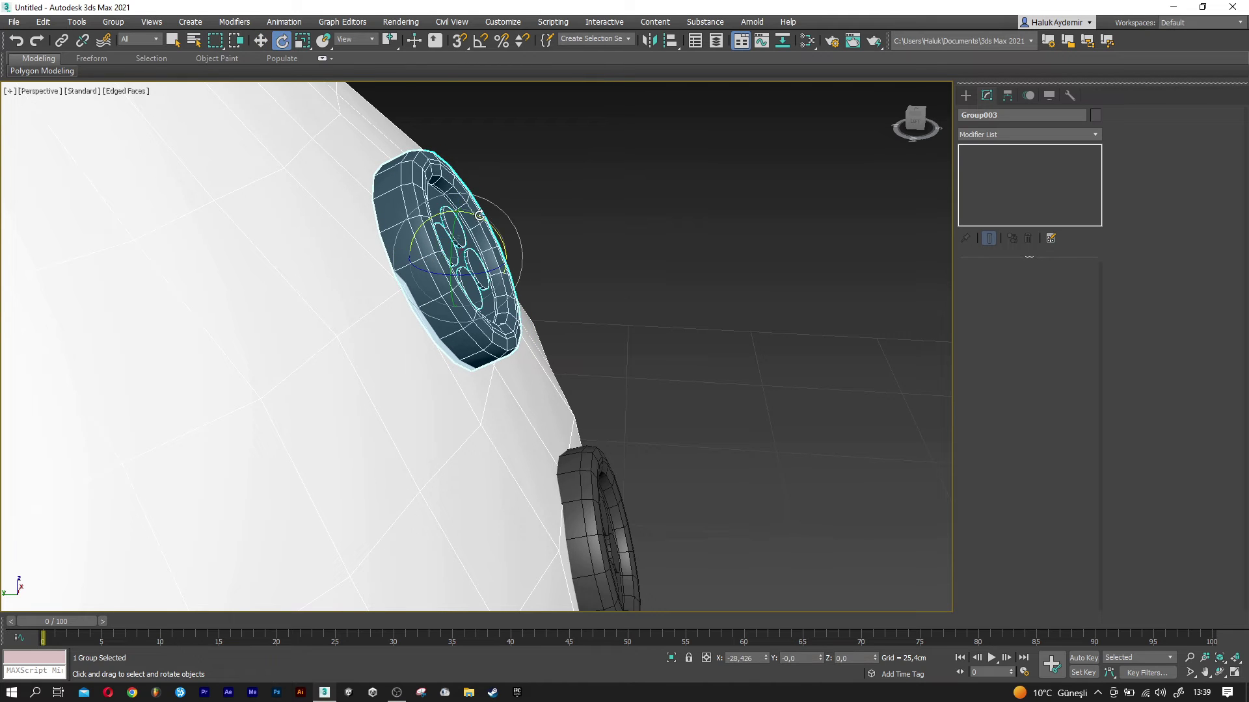
{"action": "left_click_drag", "start_coordinate": [480, 216], "coordinate": [431, 259]}
{"action": "key", "text": "w"}
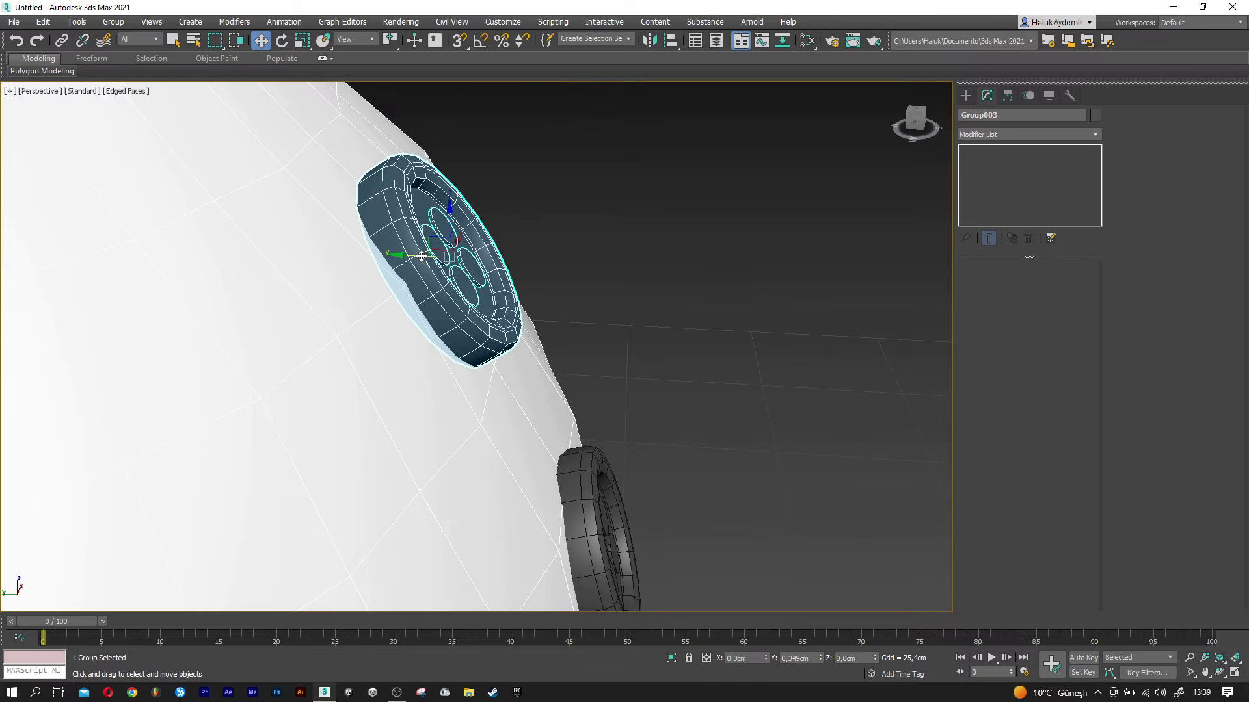
{"action": "scroll", "coordinate": [431, 259], "scroll_direction": "down", "scroll_amount": 2}
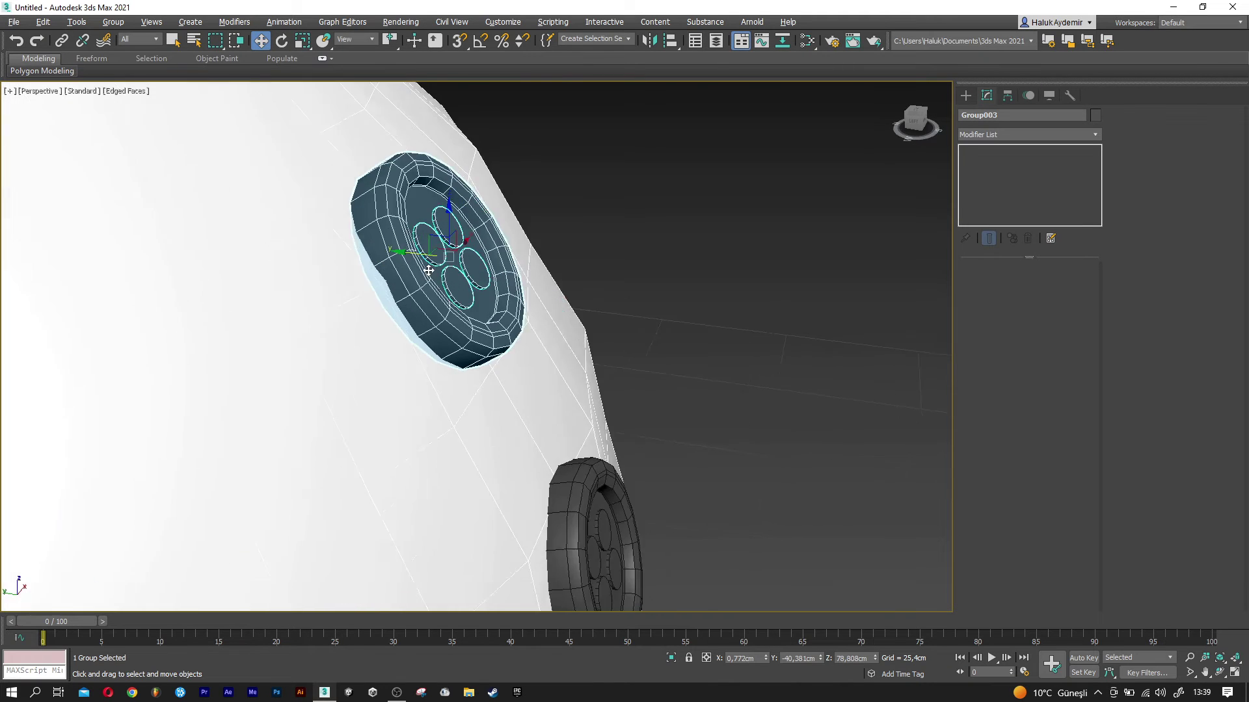
{"action": "scroll", "coordinate": [438, 264], "scroll_direction": "down", "scroll_amount": 2}
{"action": "scroll", "coordinate": [452, 274], "scroll_direction": "down", "scroll_amount": 3}
{"action": "scroll", "coordinate": [467, 282], "scroll_direction": "down", "scroll_amount": 3}
{"action": "scroll", "coordinate": [469, 281], "scroll_direction": "down", "scroll_amount": 3}
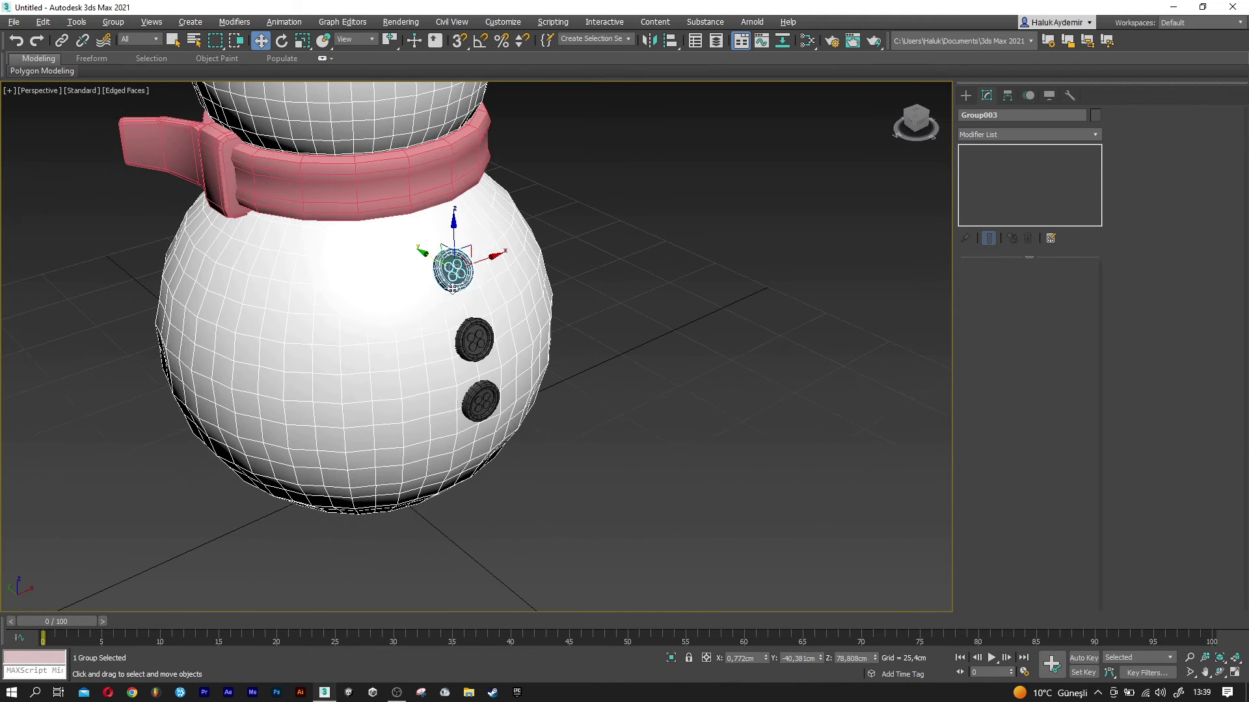
Hide edged faces and select the top button.
{"action": "scroll", "coordinate": [469, 286], "scroll_direction": "down", "scroll_amount": 2}
{"action": "key", "text": "F4"}
{"action": "scroll", "coordinate": [625, 389], "scroll_direction": "down", "scroll_amount": 3}
{"action": "left_click", "coordinate": [603, 384]}
{"action": "mouse_move", "coordinate": [603, 384]}
{"action": "middle_mouse_down", "text": "alt"}
{"action": "mouse_move", "coordinate": [552, 362]}
{"action": "mouse_move", "coordinate": [602, 376]}
{"action": "middle_mouse_up", "text": "alt"}
{"action": "left_click", "coordinate": [542, 332]}
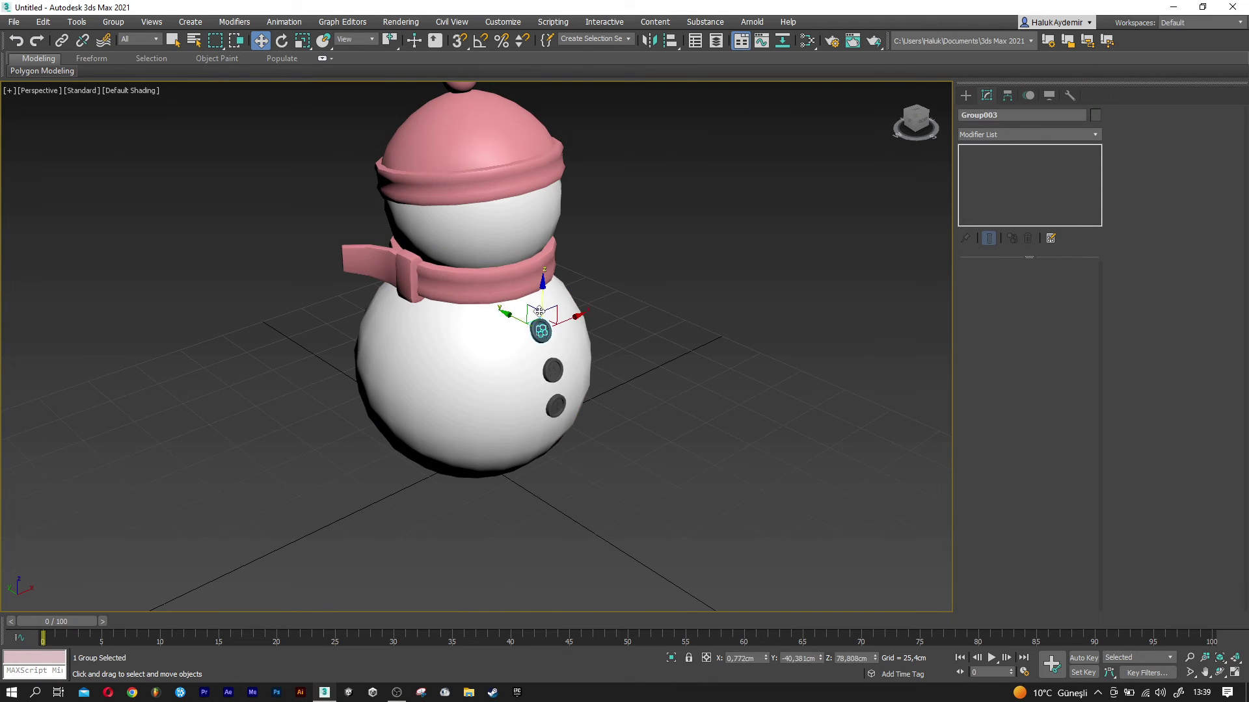
Clone the top button up near the scarf as Group004 and ungroup the copy.
{"action": "scroll", "coordinate": [541, 328], "scroll_direction": "up", "scroll_amount": 2}
{"action": "scroll", "coordinate": [538, 358], "scroll_direction": "up", "scroll_amount": 1}
{"action": "scroll", "coordinate": [534, 385], "scroll_direction": "up", "scroll_amount": 2}
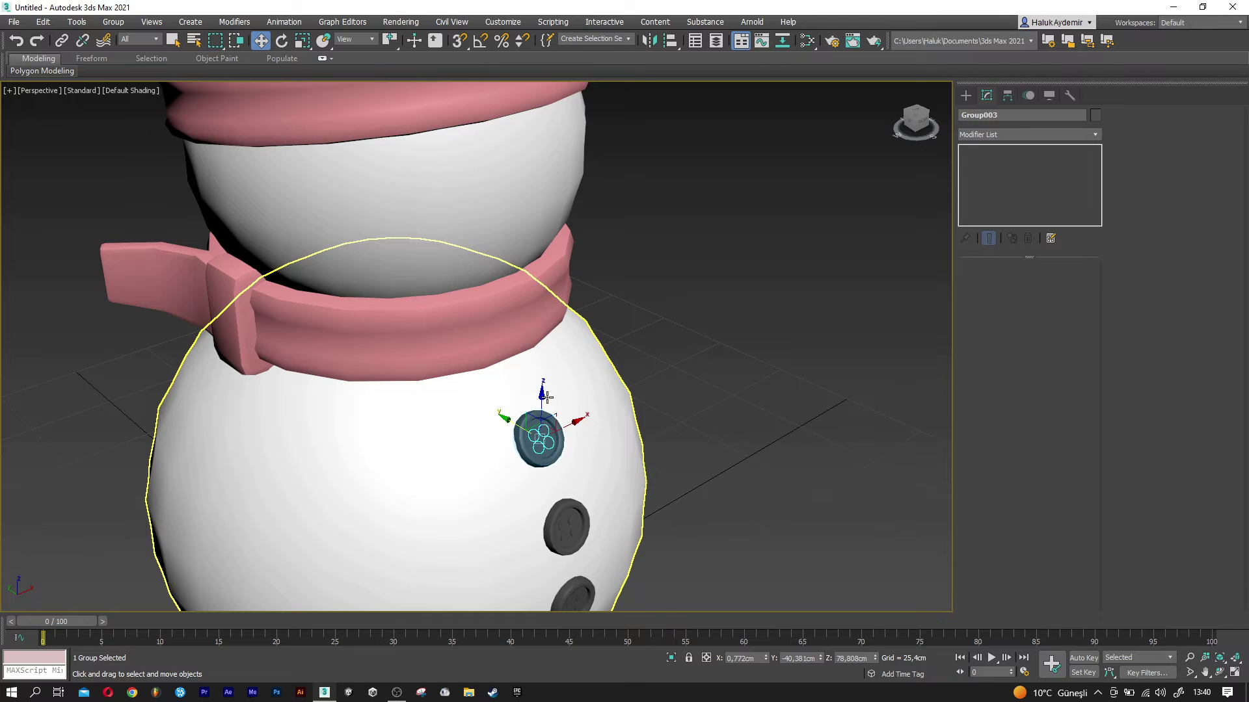
{"action": "left_click_drag", "start_coordinate": [540, 407], "coordinate": [539, 229], "text": "shift"}
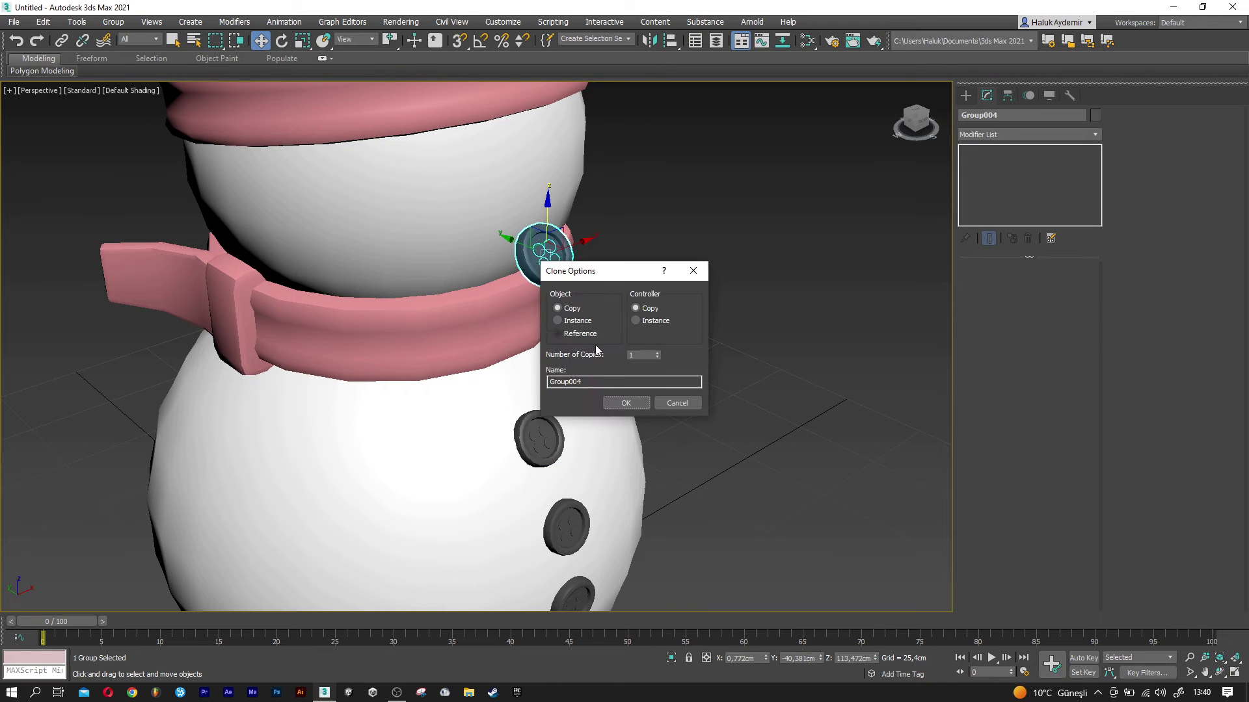
{"action": "left_click", "coordinate": [624, 402]}
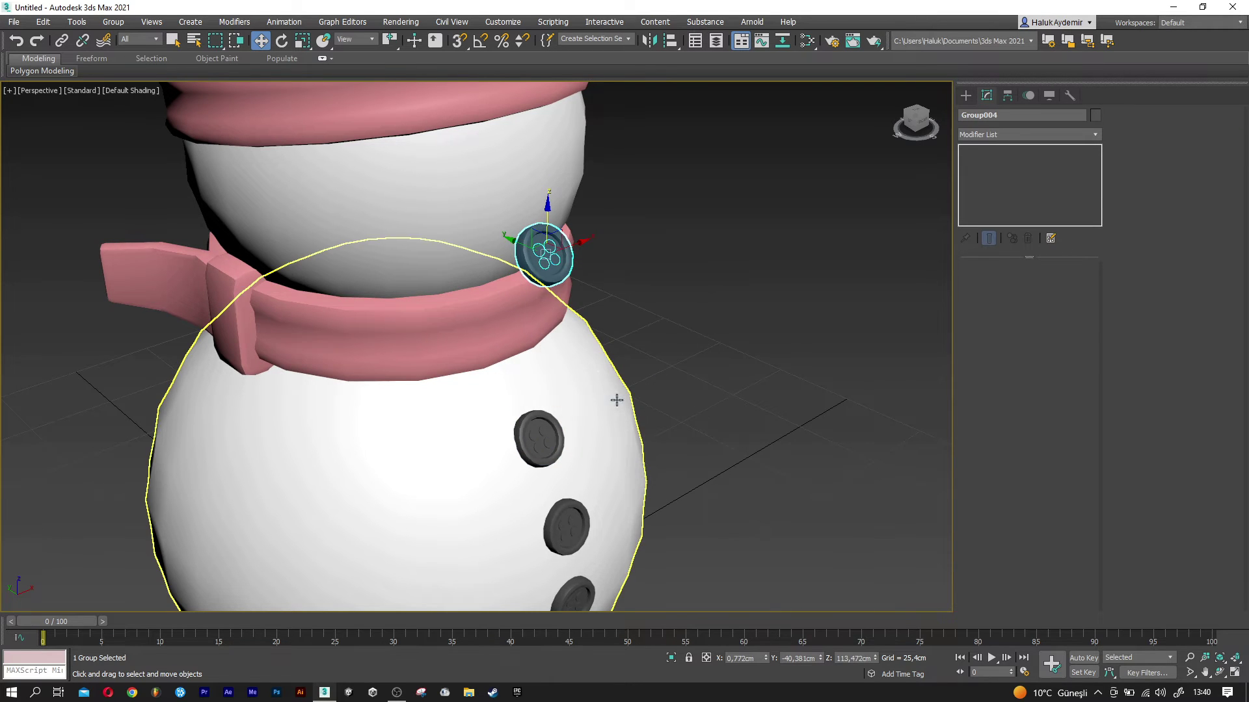
{"action": "left_click", "coordinate": [113, 21]}
{"action": "left_click", "coordinate": [134, 60]}
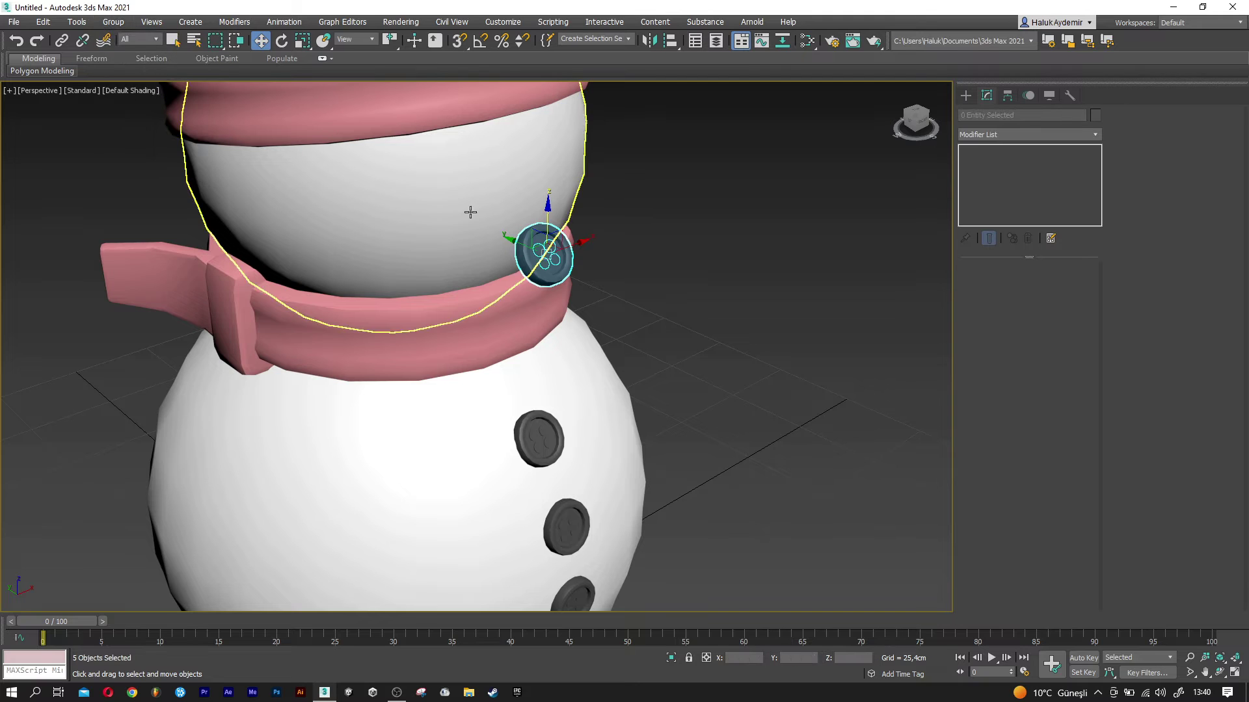
Delete the copy's four hole cylinders.
{"action": "scroll", "coordinate": [544, 251], "scroll_direction": "up", "scroll_amount": 3}
{"action": "scroll", "coordinate": [549, 251], "scroll_direction": "up", "scroll_amount": 2}
{"action": "scroll", "coordinate": [550, 251], "scroll_direction": "up", "scroll_amount": 2}
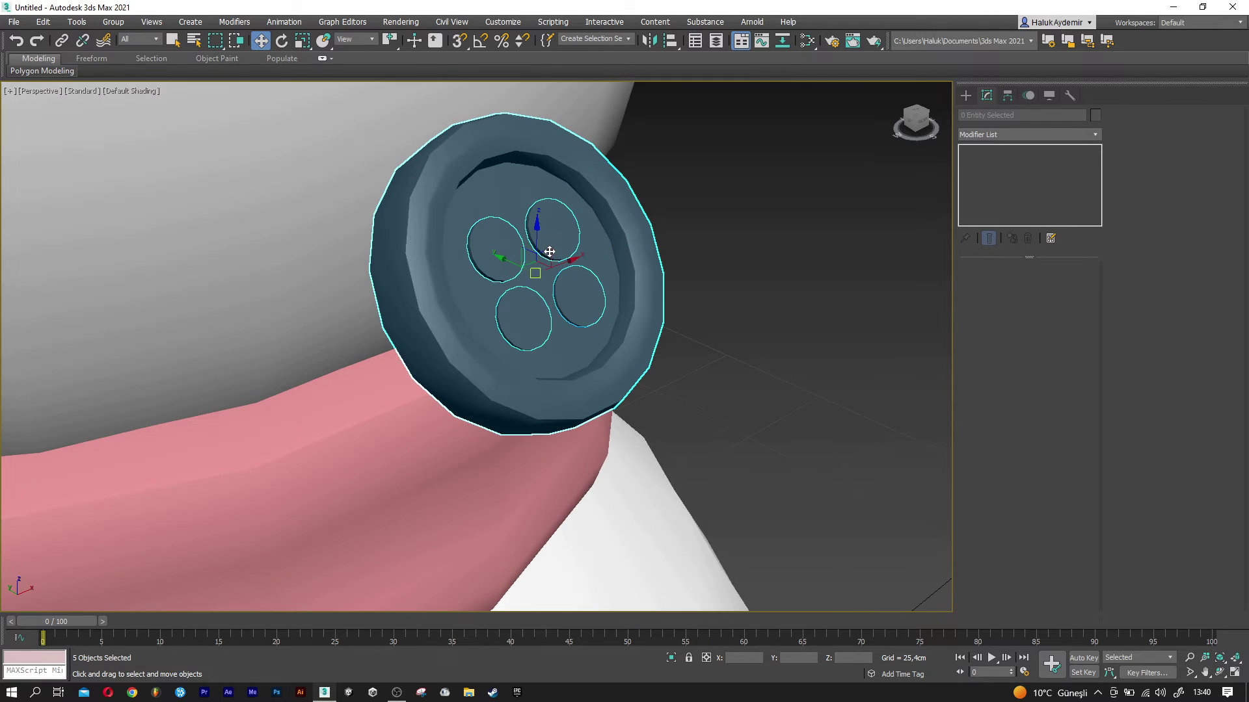
{"action": "left_click", "coordinate": [499, 247]}
{"action": "key", "text": "Delete"}
{"action": "left_click", "coordinate": [546, 229]}
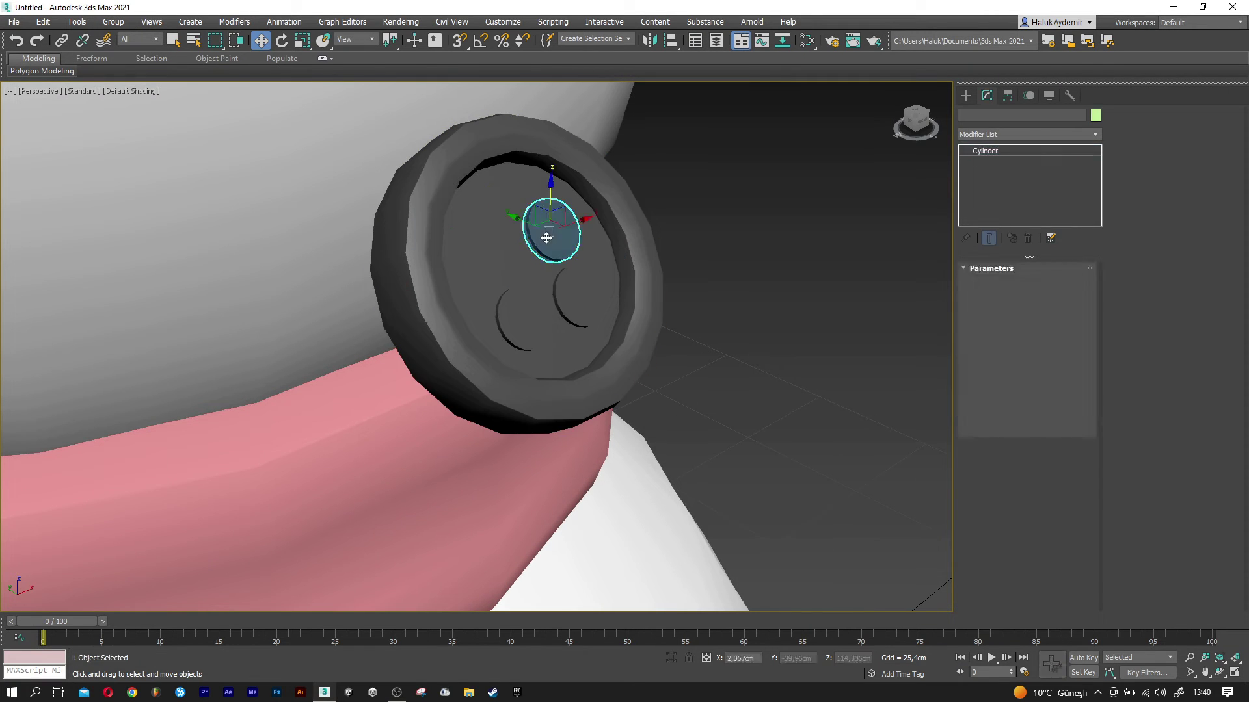
{"action": "key", "text": "Delete"}
{"action": "left_click", "coordinate": [576, 294]}
{"action": "left_click", "coordinate": [520, 312]}
{"action": "key", "text": "Delete"}
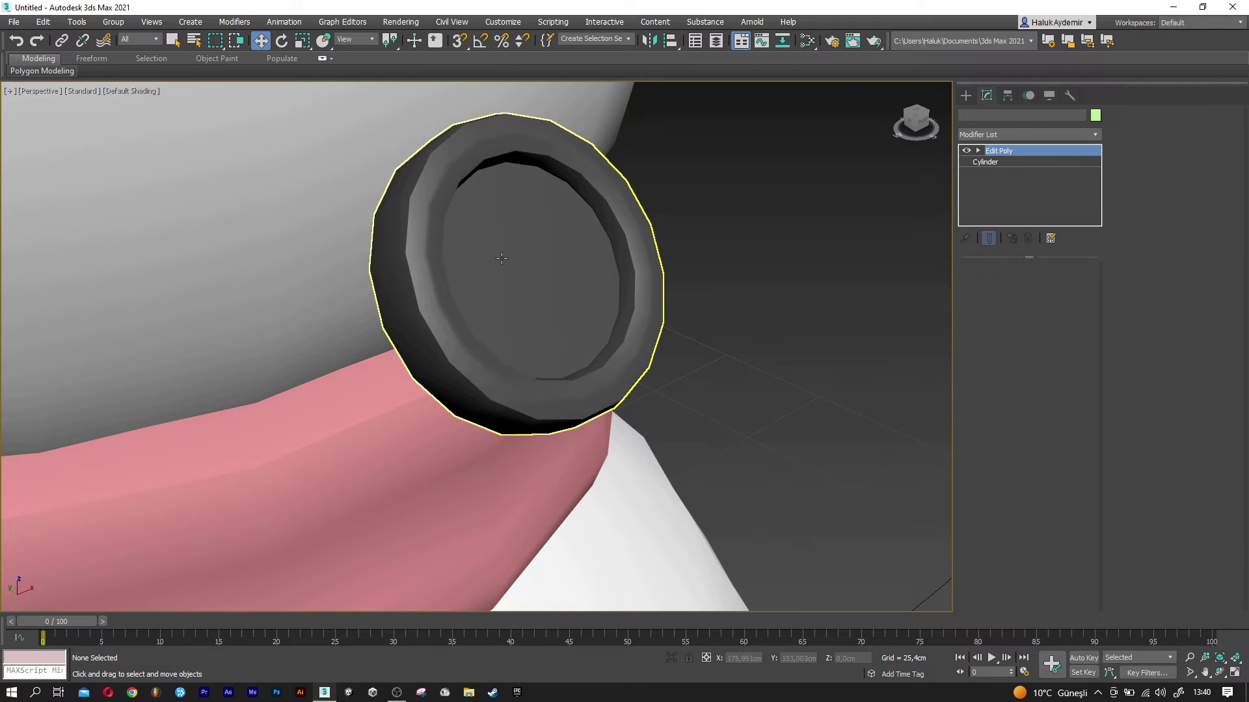
Remove the disc's Edit Poly modifier and set its X rotation to 90°.
{"action": "right_click", "coordinate": [994, 150]}
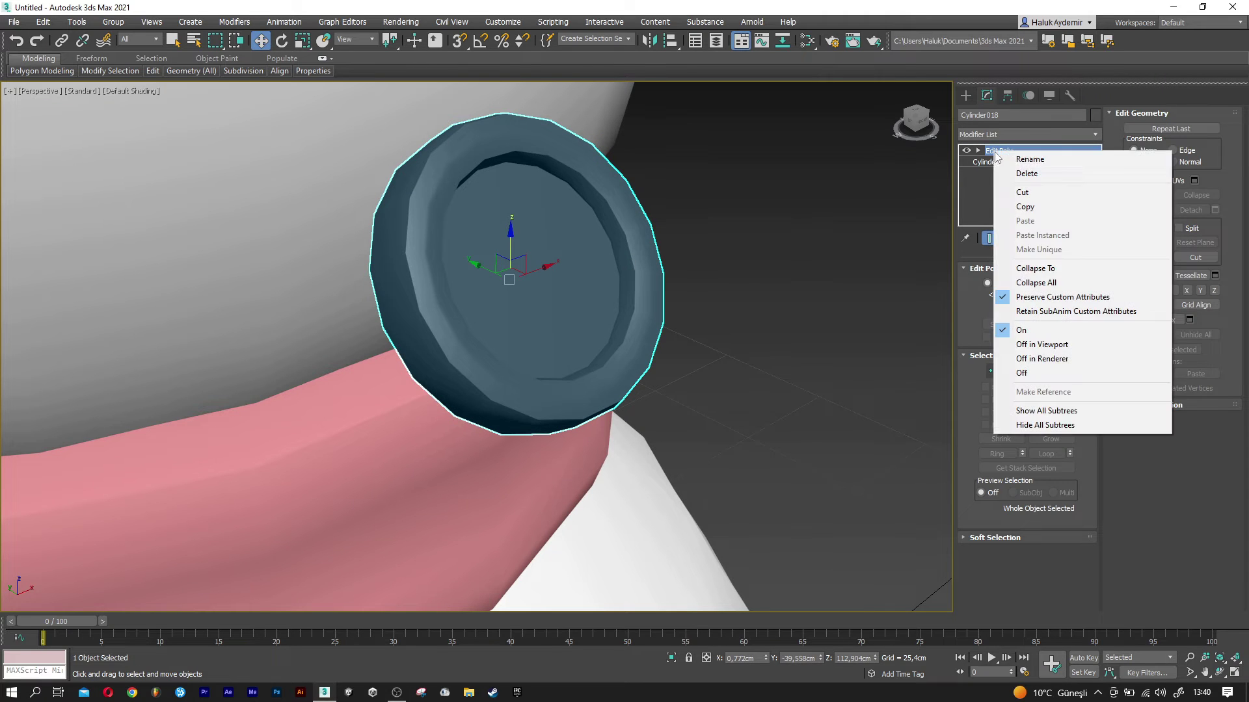
{"action": "left_click", "coordinate": [1011, 173]}
{"action": "key", "text": "e"}
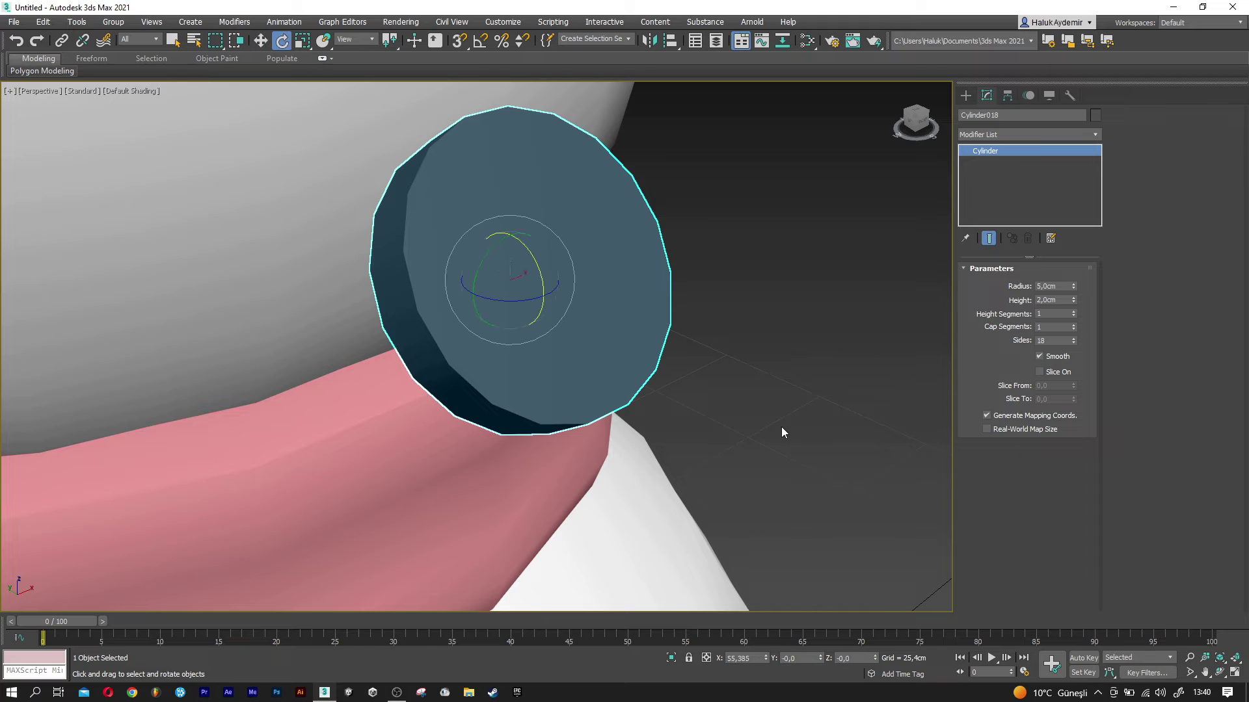
{"action": "right_click", "coordinate": [766, 659]}
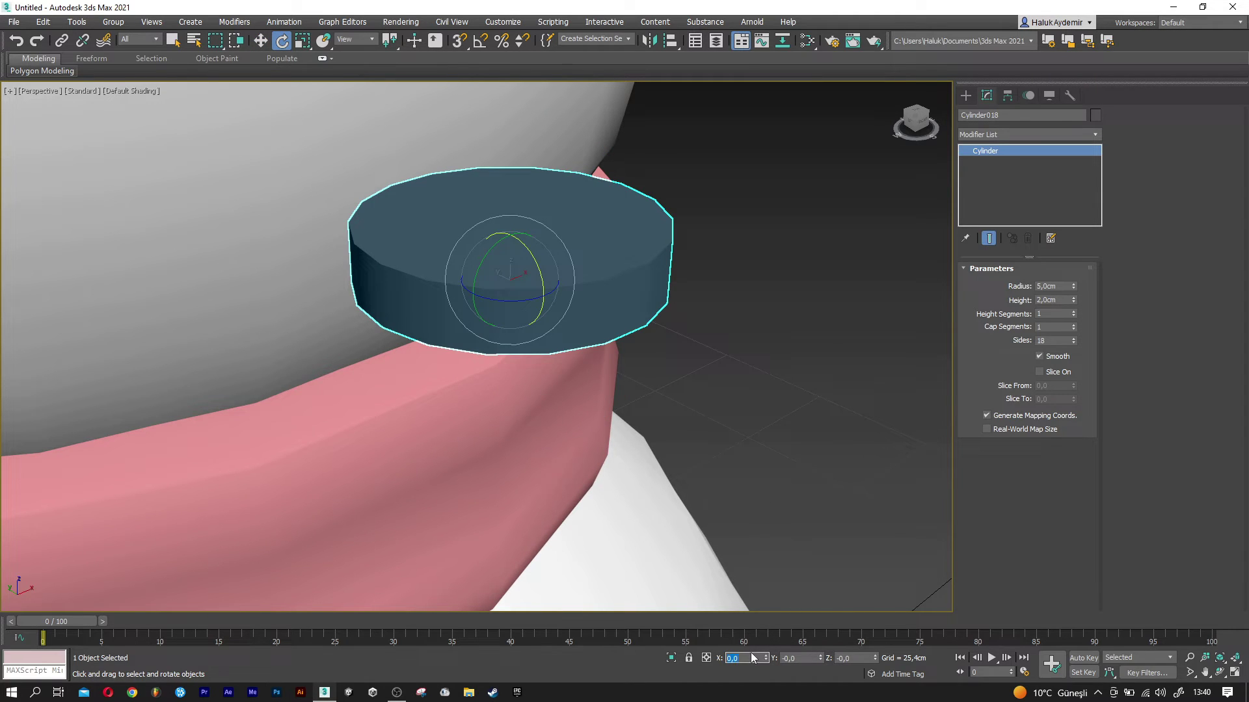
{"action": "type", "text": "0"}
{"action": "key", "text": "Return"}
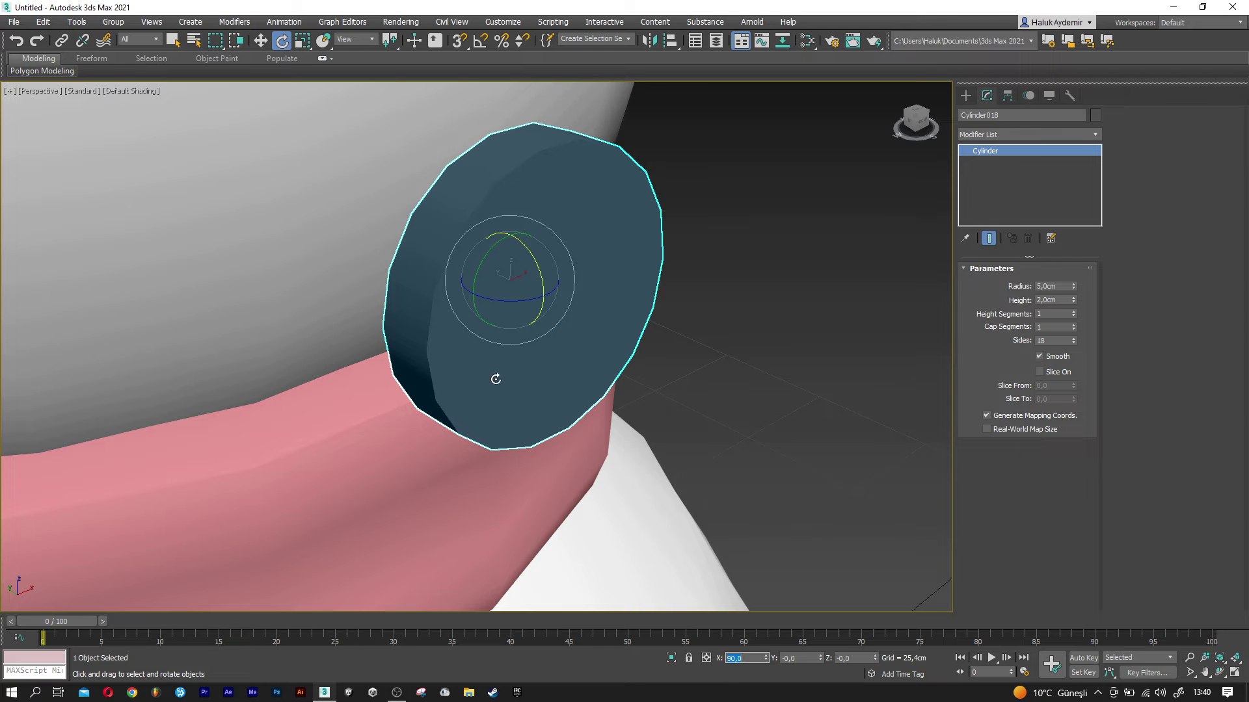
{"action": "key", "text": "w"}
{"action": "middle_click_drag", "start_coordinate": [495, 379], "coordinate": [506, 395]}
{"action": "key", "text": "F4"}
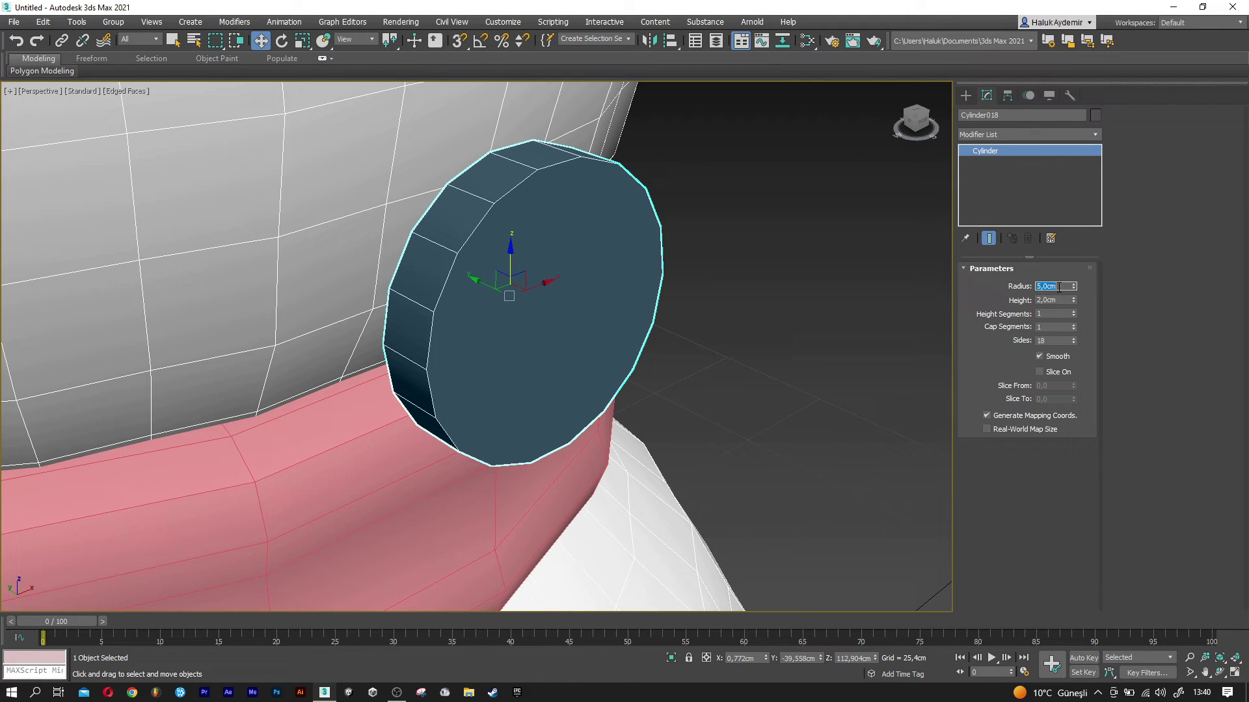
{"action": "left_click", "coordinate": [1057, 284]}
{"action": "type", "text": "2"}
{"action": "type", "text": "3"}
Set Cylinder018's radius to 3 cm and add an Edit Poly modifier.
{"action": "key", "text": "Return"}
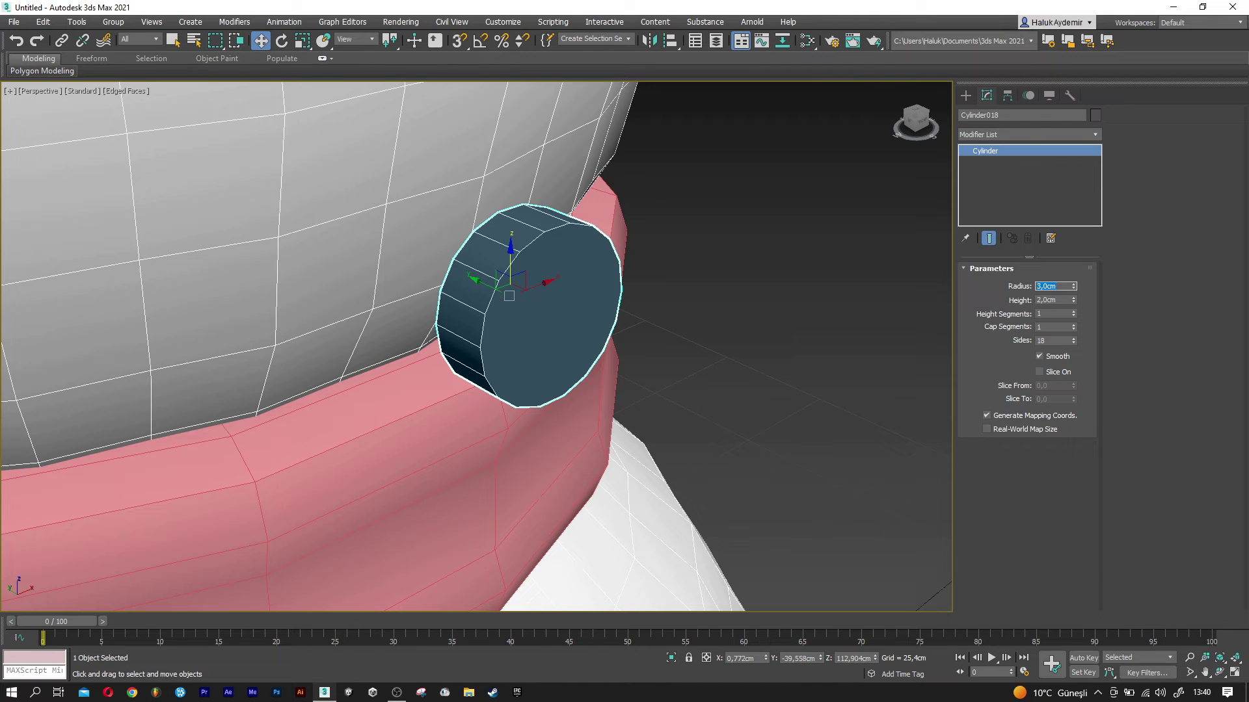
{"action": "left_click", "coordinate": [1014, 130]}
{"action": "key", "text": "e"}
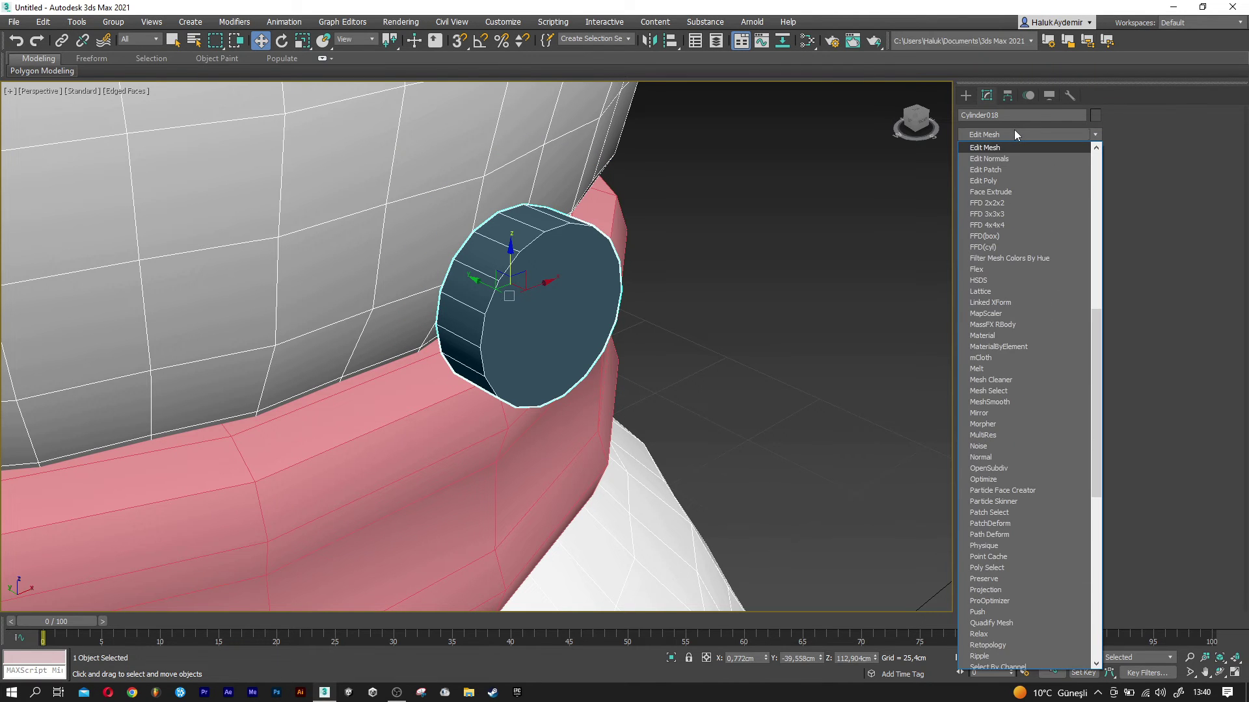
{"action": "left_click", "coordinate": [1005, 179]}
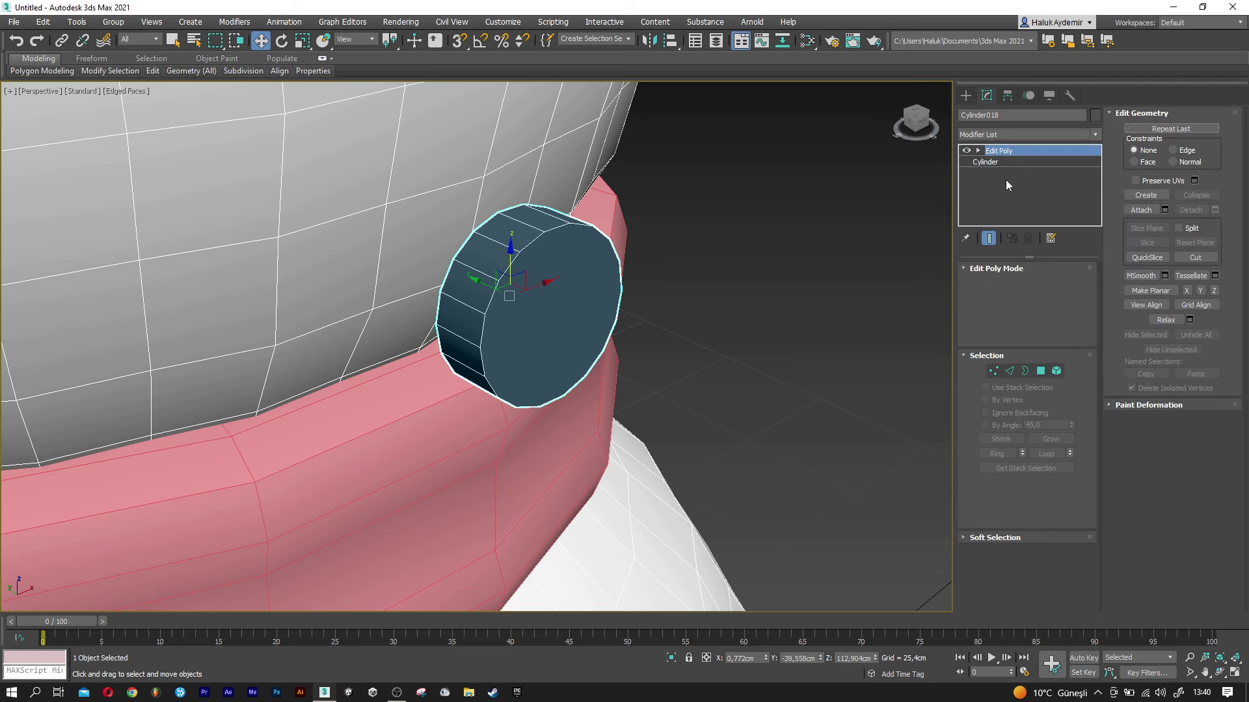
Select the cylinder's front cap polygon and open the Extrude settings.
{"action": "left_click", "coordinate": [1040, 370]}
{"action": "left_click", "coordinate": [589, 319]}
{"action": "key", "text": "shift+e"}
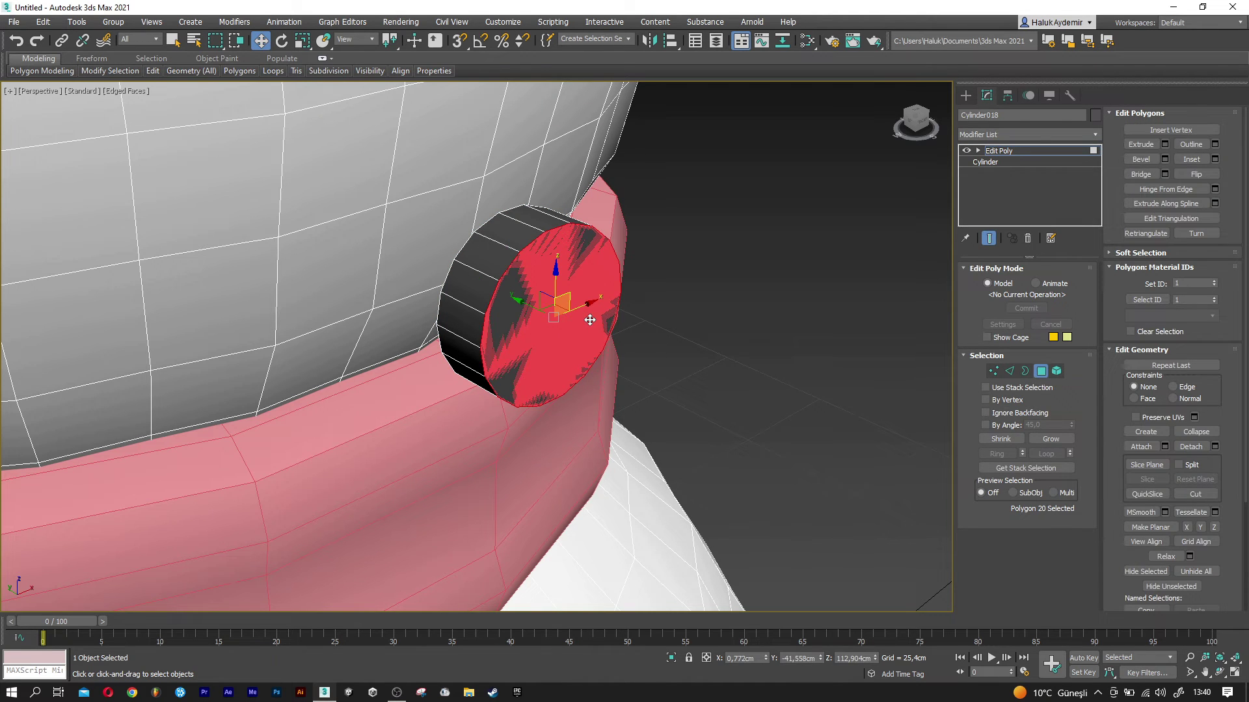
{"action": "left_click", "coordinate": [1164, 144]}
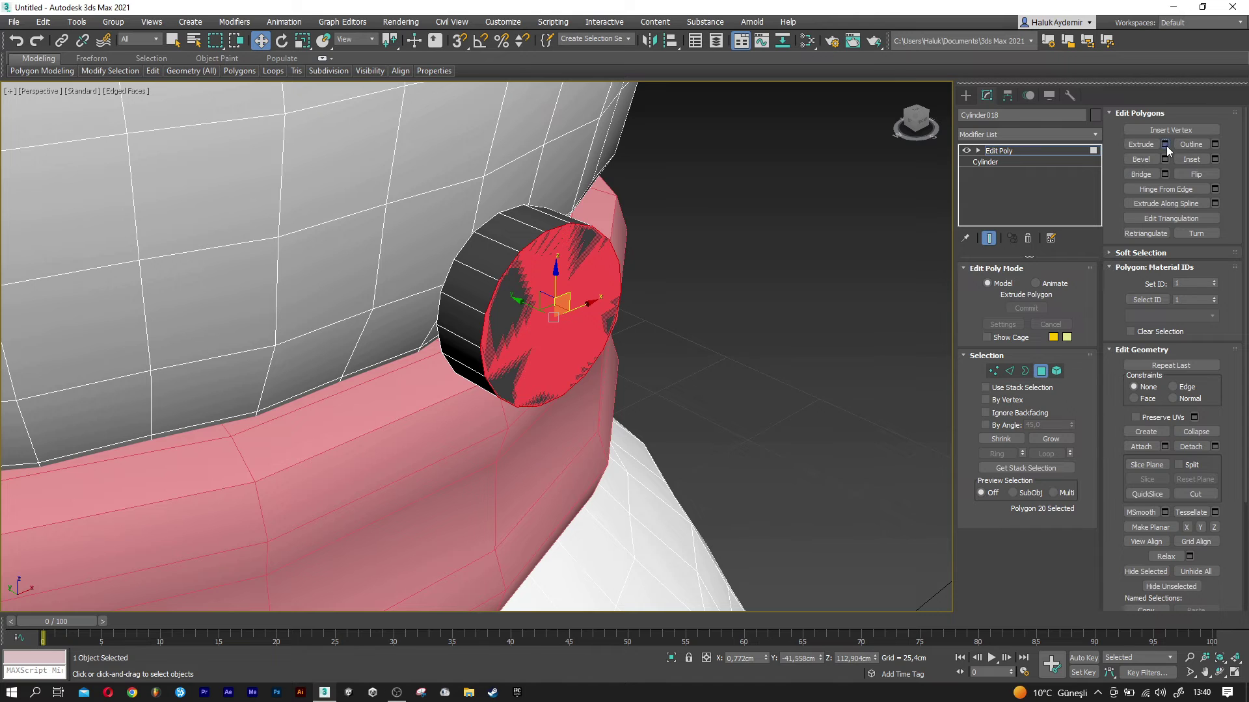
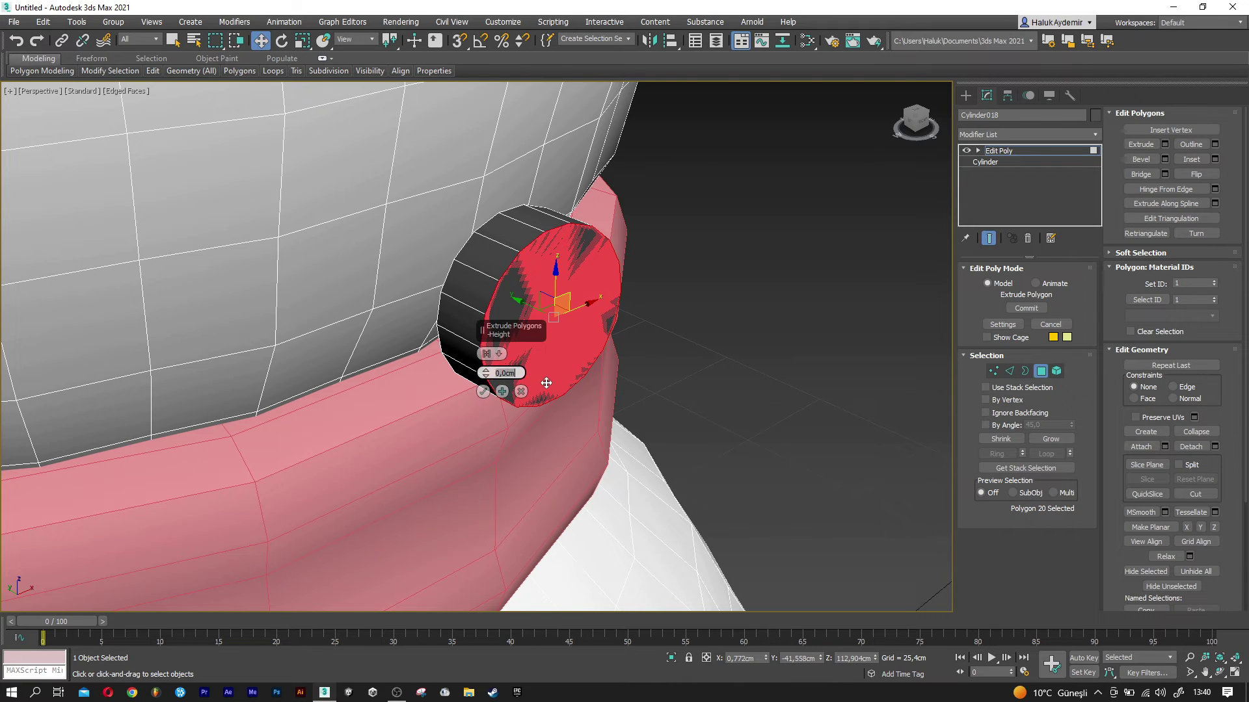
{"action": "type", "text": "1"}
Extrude the eye cylinder's front cap 1 cm, scale it to 79% and nudge it slightly.
{"action": "key", "text": "Return"}
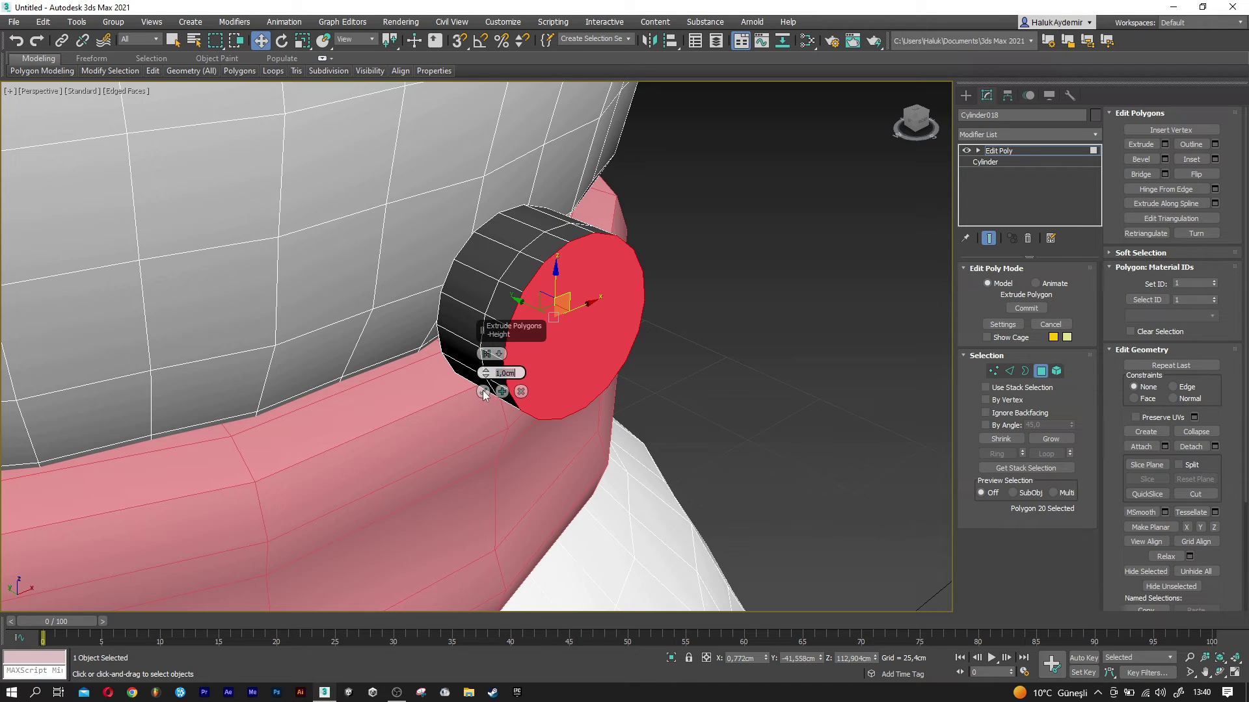
{"action": "left_click", "coordinate": [483, 391]}
{"action": "key", "text": "r"}
{"action": "left_click_drag", "start_coordinate": [580, 325], "coordinate": [575, 342]}
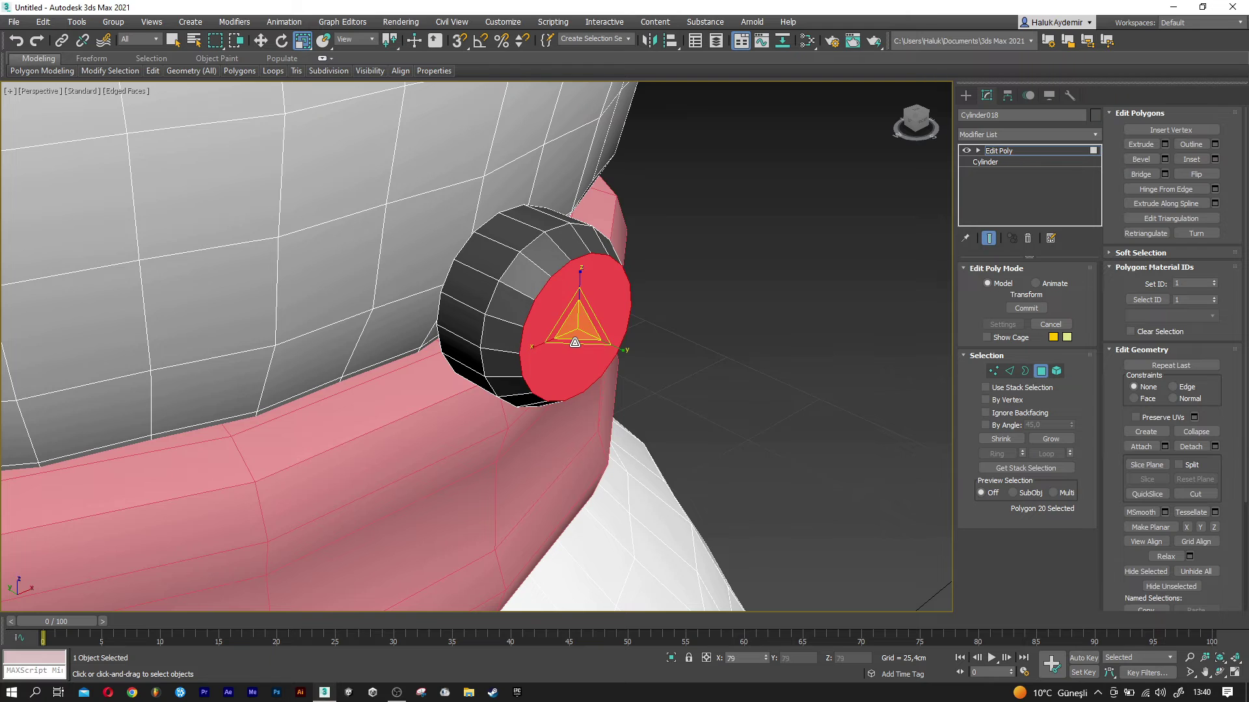
{"action": "key", "text": "w"}
{"action": "left_click_drag", "start_coordinate": [573, 306], "coordinate": [567, 303]}
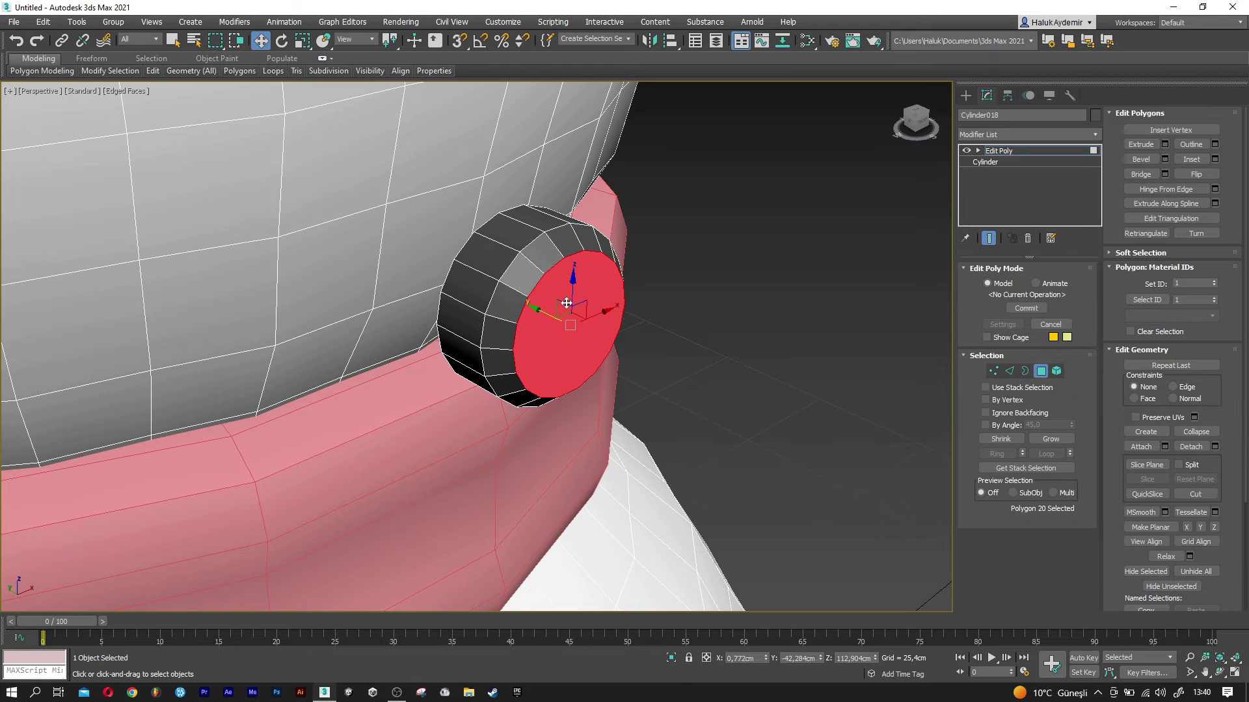
{"action": "key", "text": "F4"}
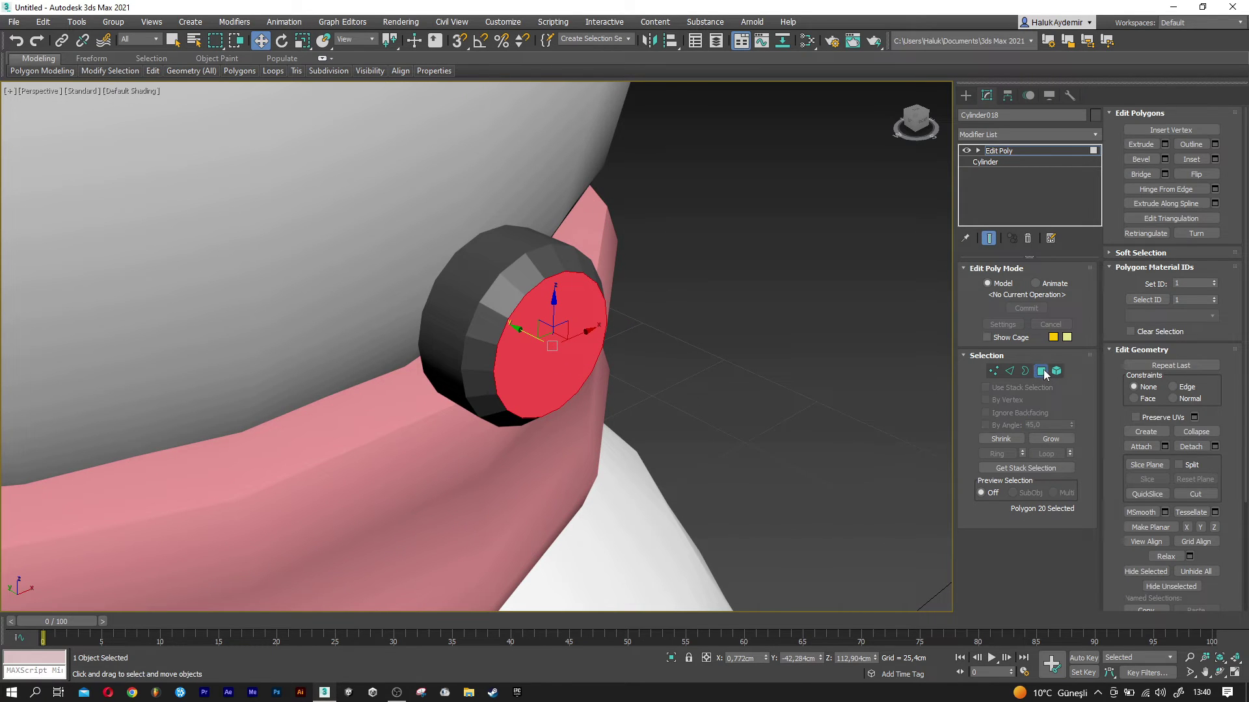
{"action": "left_click", "coordinate": [1041, 371]}
Add a Smooth modifier to the eye with Auto Smooth on and threshold 46,5.
{"action": "left_click", "coordinate": [1004, 136]}
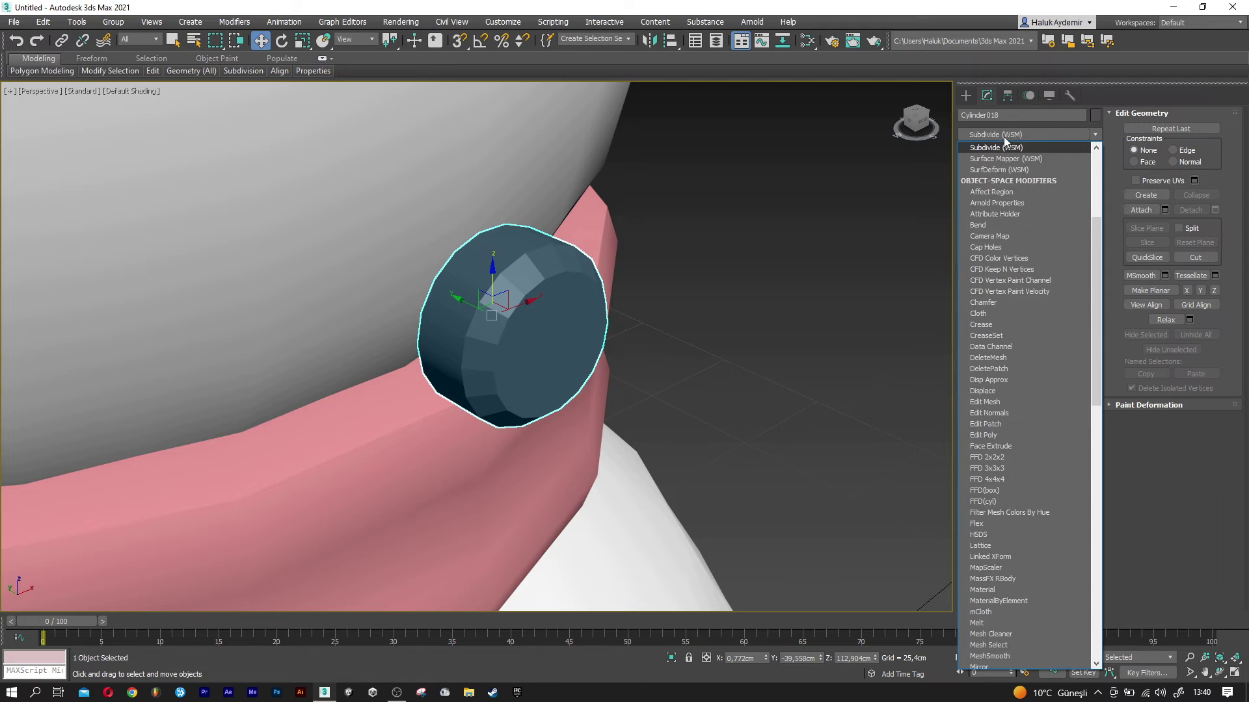
{"action": "key", "text": "s"}
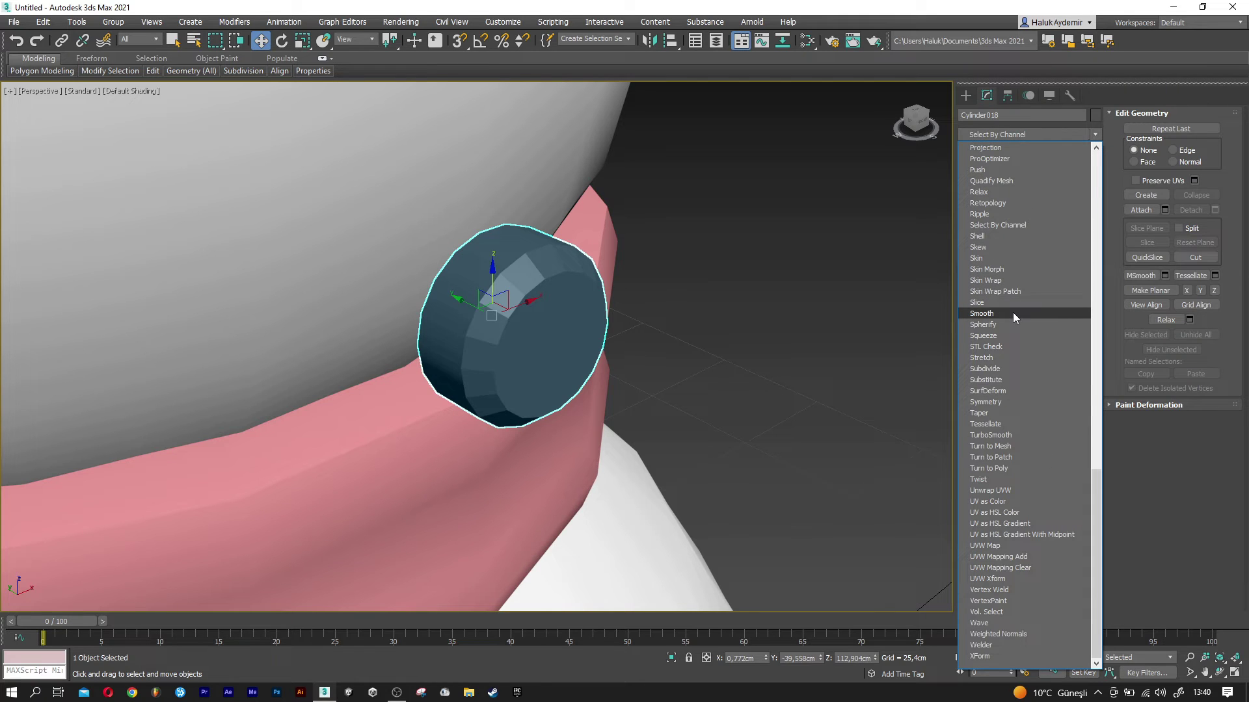
{"action": "left_click", "coordinate": [1013, 314]}
{"action": "left_click", "coordinate": [990, 285]}
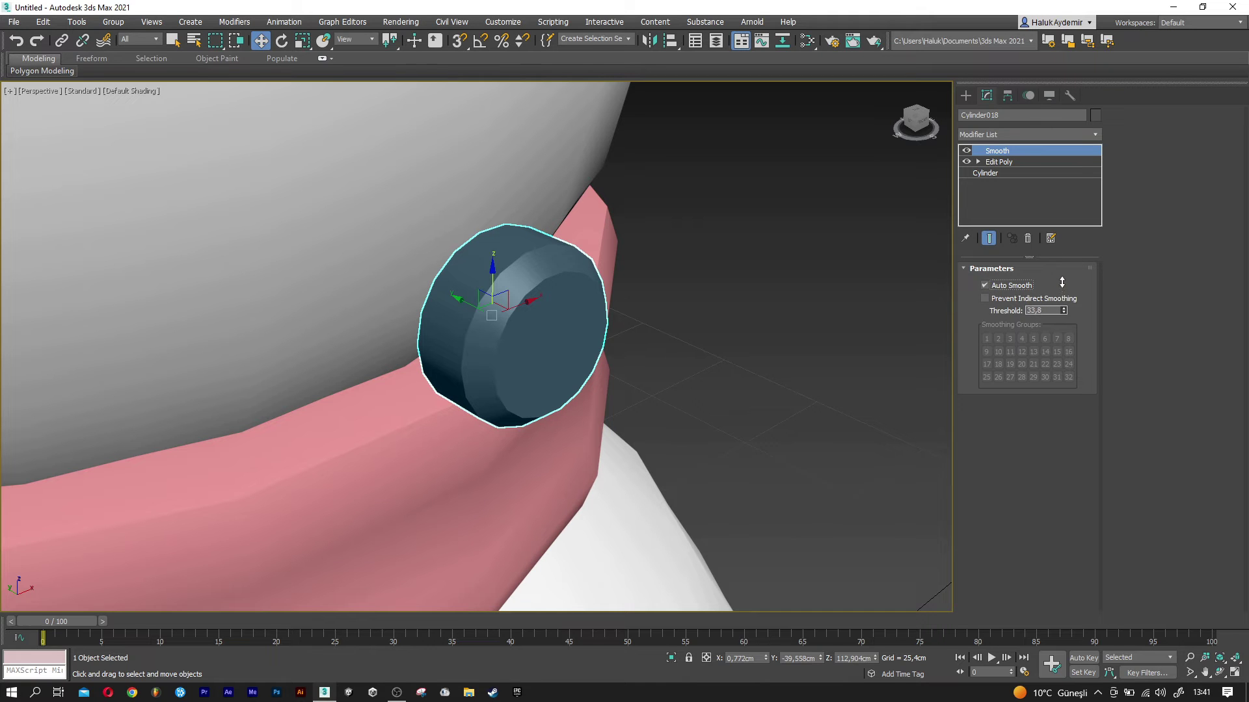
{"action": "left_click_drag", "start_coordinate": [1063, 253], "coordinate": [1070, 201]}
Move the eye left and up onto the snowman's head.
{"action": "mouse_move", "coordinate": [748, 313]}
{"action": "middle_mouse_down", "text": "alt"}
{"action": "mouse_move", "coordinate": [704, 298]}
{"action": "mouse_move", "coordinate": [760, 309]}
{"action": "mouse_move", "coordinate": [560, 343]}
{"action": "middle_mouse_up", "text": "alt"}
{"action": "scroll", "coordinate": [617, 339], "scroll_direction": "down", "scroll_amount": 5}
{"action": "left_click_drag", "start_coordinate": [560, 343], "coordinate": [493, 329]}
{"action": "mouse_move", "coordinate": [521, 287]}
{"action": "left_mouse_down"}
{"action": "mouse_move", "coordinate": [520, 203]}
{"action": "mouse_move", "coordinate": [502, 242]}
{"action": "mouse_move", "coordinate": [538, 245]}
{"action": "left_mouse_up"}
{"action": "middle_click_drag", "start_coordinate": [539, 245], "coordinate": [572, 250], "text": "alt"}
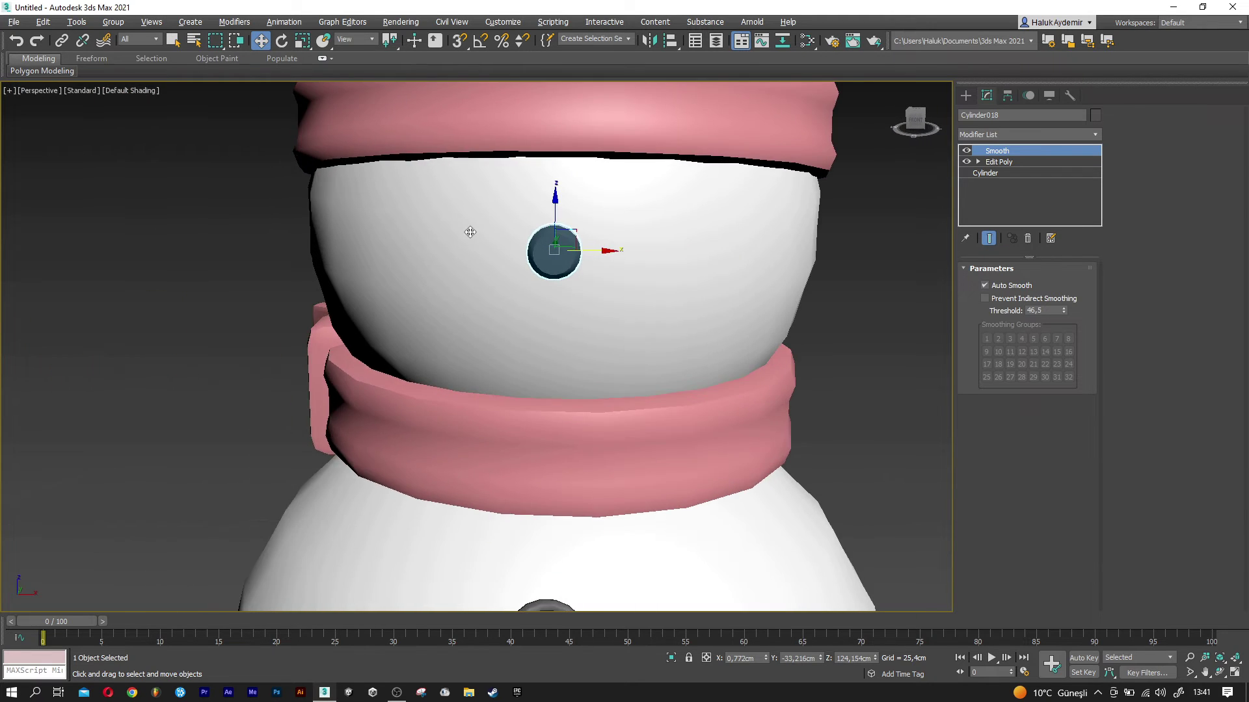
In the Front view, move the eye left along X to -7,619 cm.
{"action": "scroll", "coordinate": [583, 253], "scroll_direction": "up", "scroll_amount": 3}
{"action": "left_click_drag", "start_coordinate": [583, 253], "coordinate": [529, 259]}
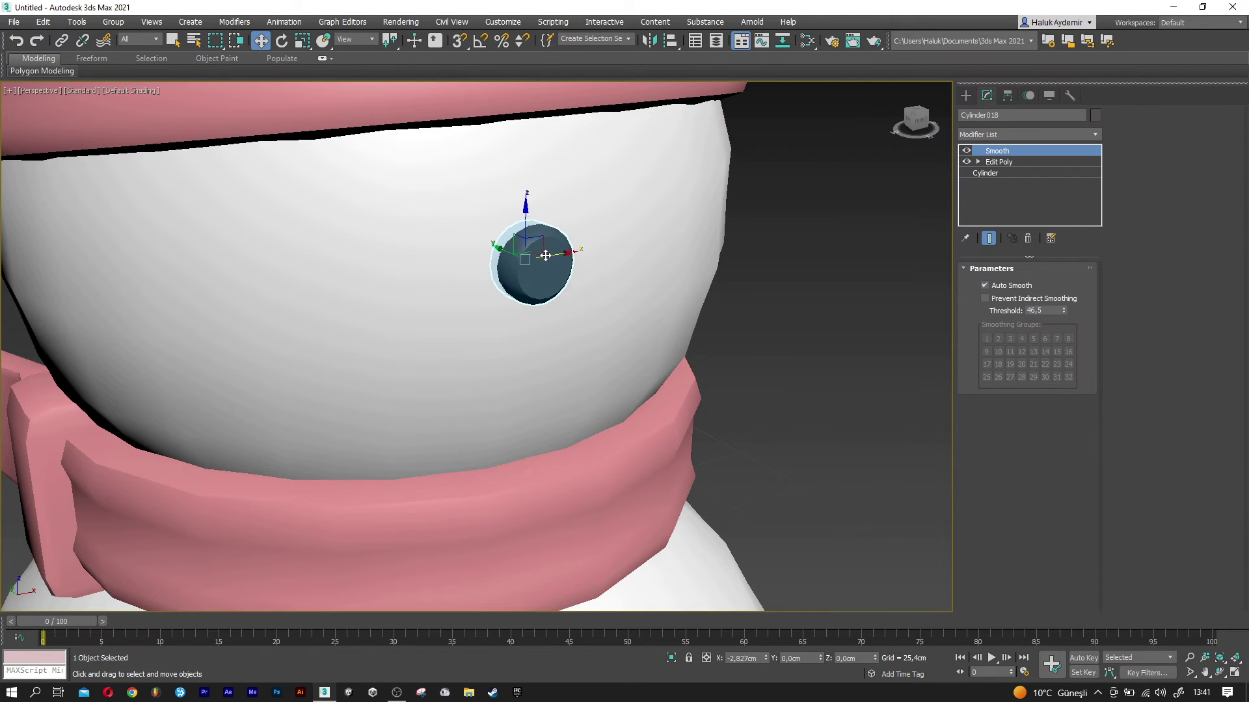
{"action": "middle_click_drag", "start_coordinate": [529, 259], "coordinate": [507, 257], "text": "alt"}
{"action": "key", "text": "f"}
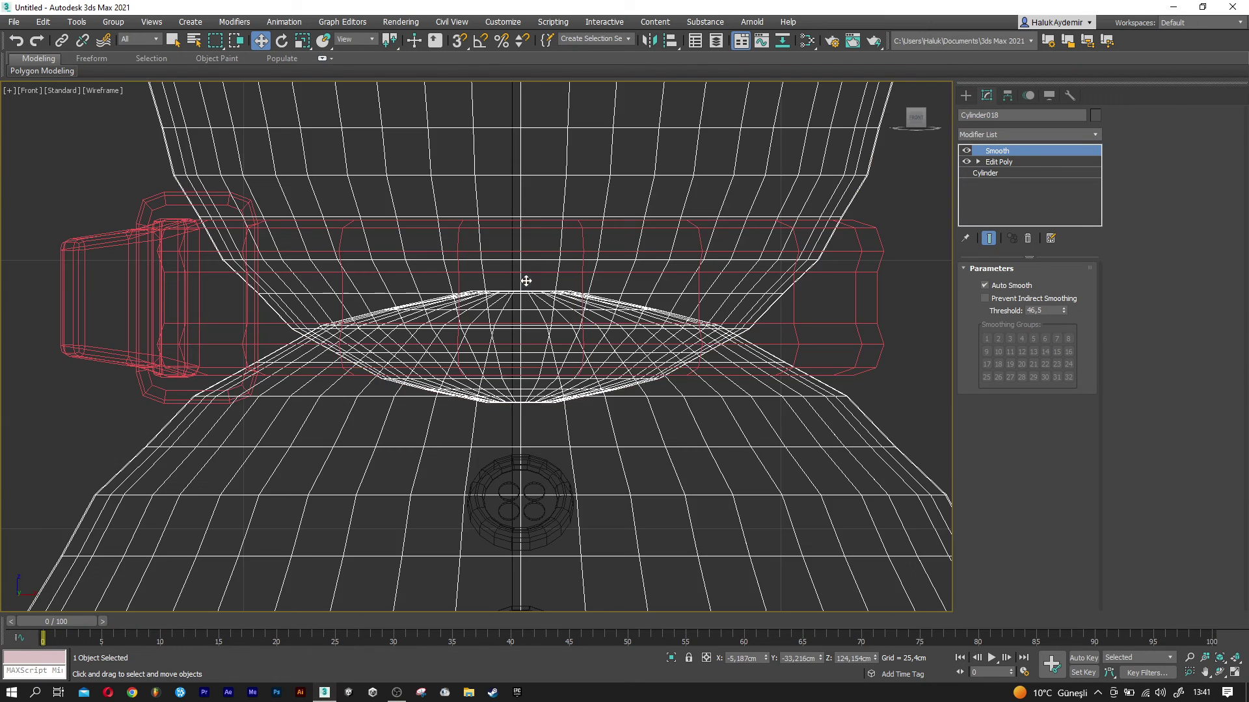
{"action": "scroll", "coordinate": [526, 278], "scroll_direction": "down", "scroll_amount": 5}
{"action": "middle_click_drag", "start_coordinate": [532, 203], "coordinate": [490, 250]}
{"action": "scroll", "coordinate": [489, 249], "scroll_direction": "up", "scroll_amount": 2}
{"action": "mouse_move", "coordinate": [489, 250]}
{"action": "left_mouse_down"}
{"action": "mouse_move", "coordinate": [462, 249]}
{"action": "mouse_move", "coordinate": [613, 252]}
{"action": "left_mouse_up"}
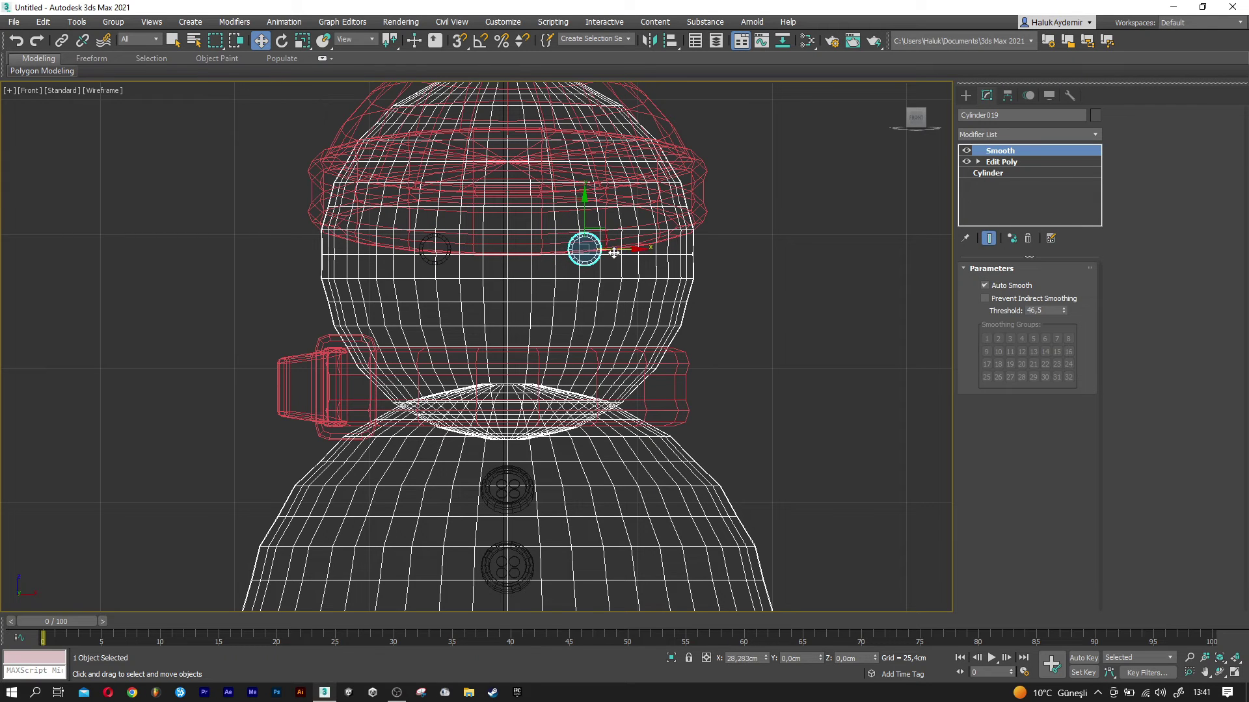
Shift-drag the eye right to make a copy for the second eye.
{"action": "left_click_drag", "start_coordinate": [614, 252], "coordinate": [617, 253], "text": "shift"}
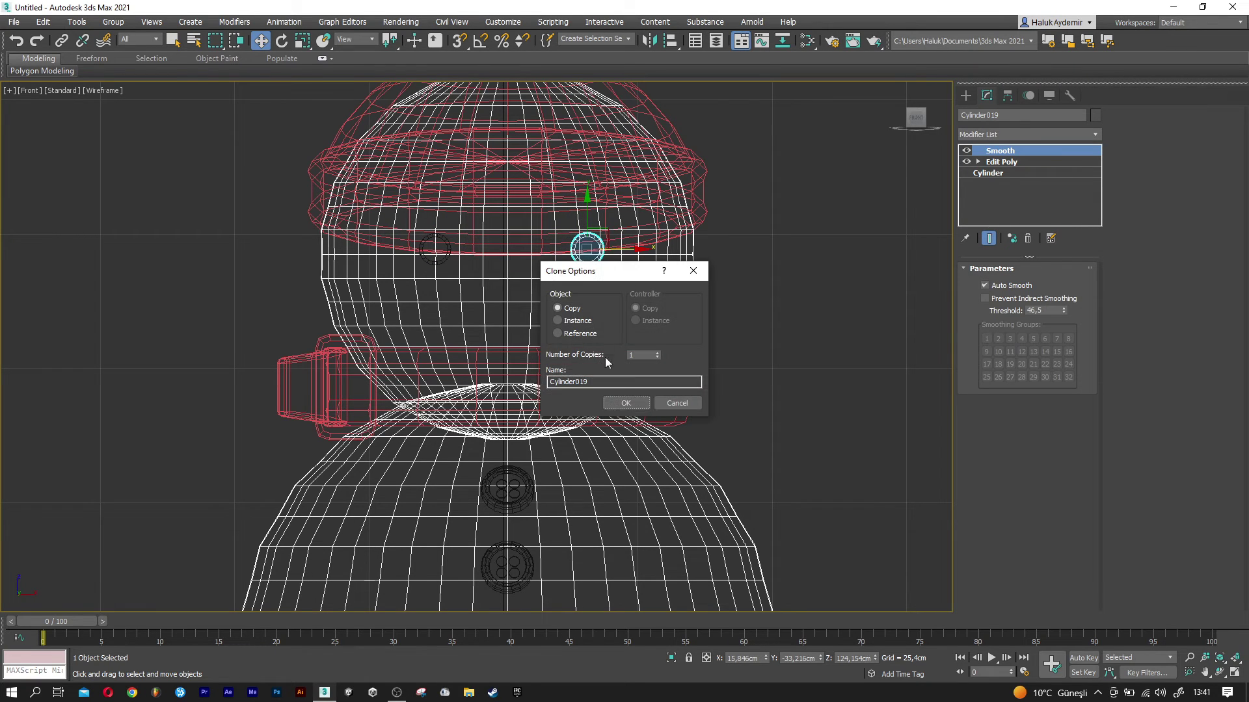
{"action": "left_click", "coordinate": [625, 403]}
{"action": "left_click", "coordinate": [583, 323]}
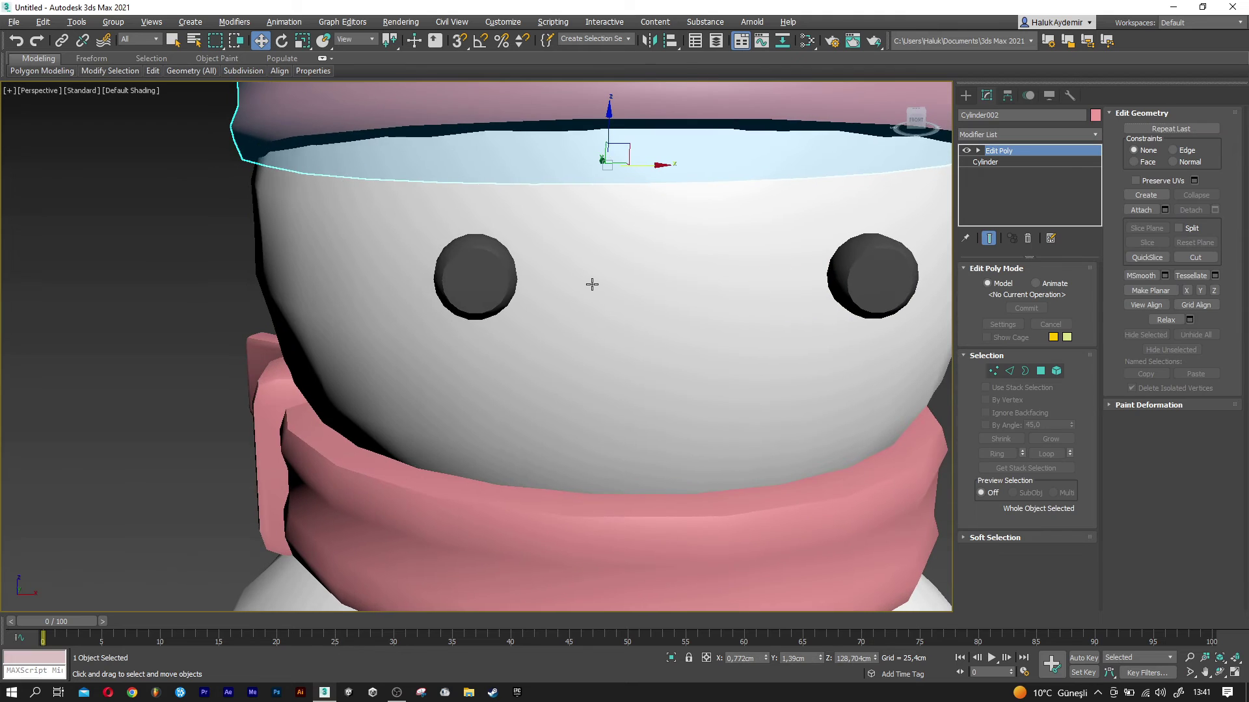
Move the first eye up-left on the face and rotate it about 10° around Z.
{"action": "scroll", "coordinate": [525, 285], "scroll_direction": "up", "scroll_amount": 1}
{"action": "left_click", "coordinate": [510, 288]}
{"action": "scroll", "coordinate": [510, 287], "scroll_direction": "up", "scroll_amount": 3}
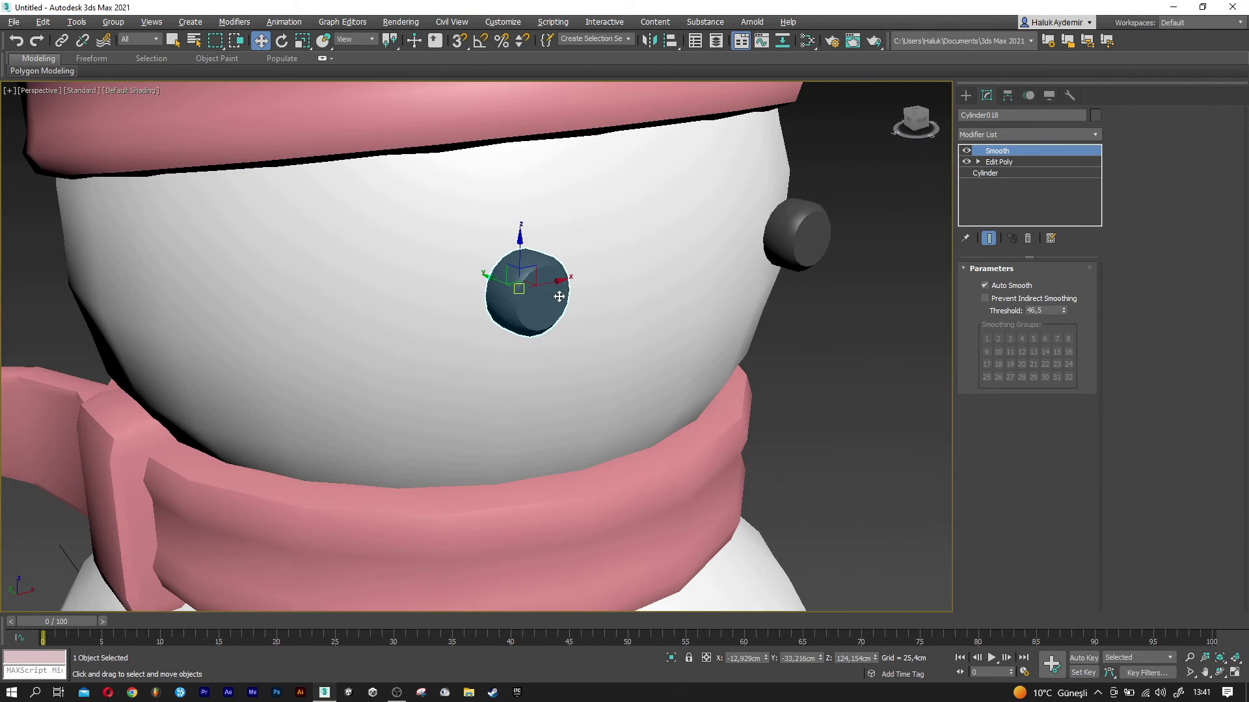
{"action": "scroll", "coordinate": [507, 288], "scroll_direction": "up", "scroll_amount": 3}
{"action": "left_click_drag", "start_coordinate": [507, 288], "coordinate": [480, 265]}
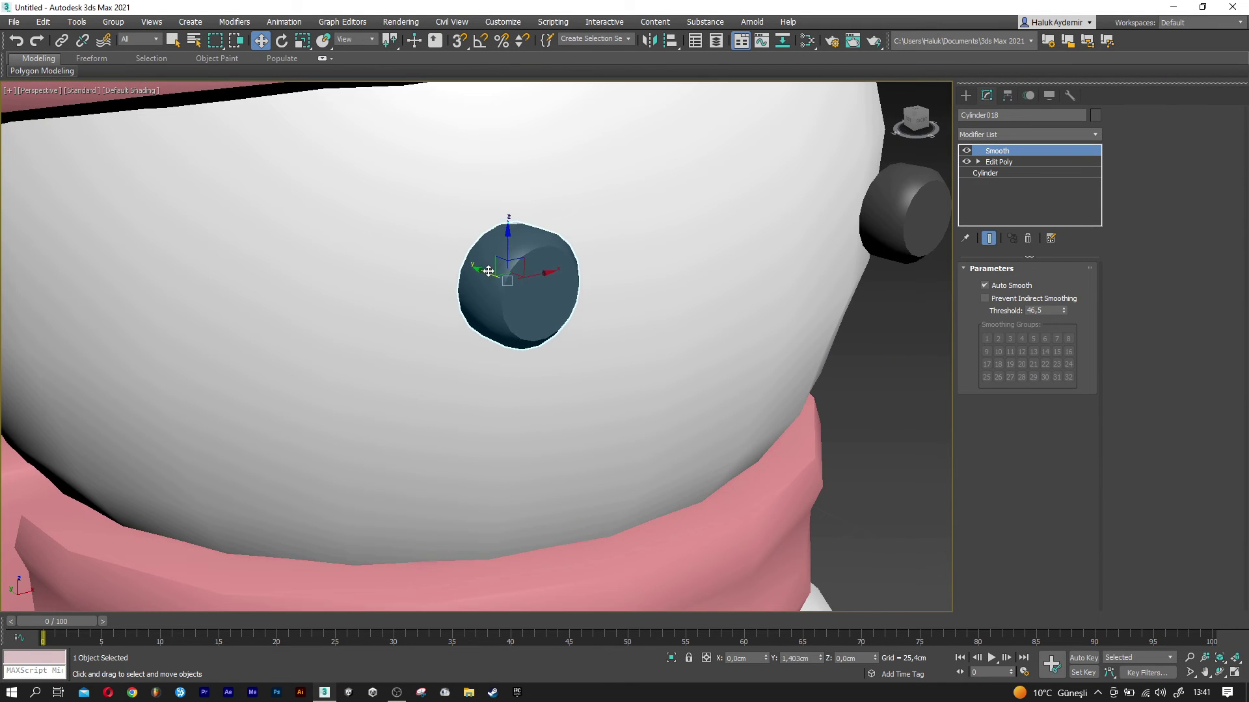
{"action": "key", "text": "e"}
{"action": "left_click_drag", "start_coordinate": [504, 290], "coordinate": [467, 263]}
{"action": "key", "text": "w"}
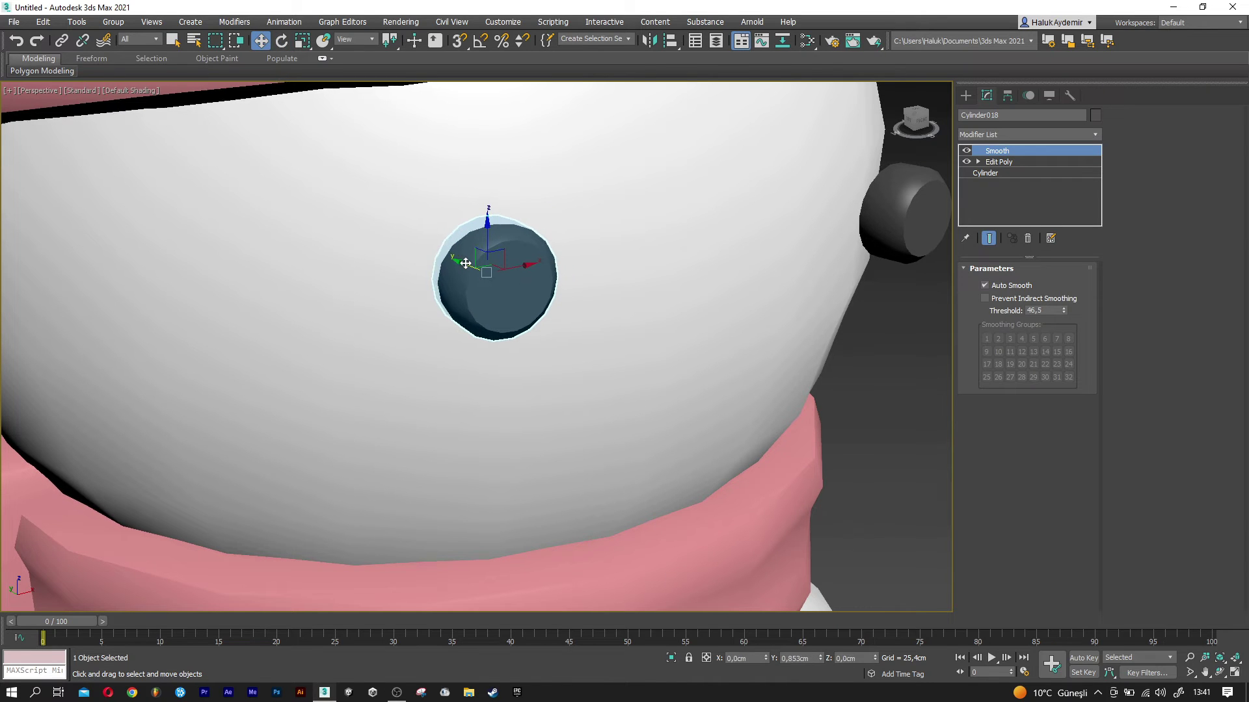
Slide the second eye onto the head and rotate it to follow the head's curve.
{"action": "mouse_move", "coordinate": [465, 263]}
{"action": "middle_mouse_down", "text": "alt"}
{"action": "mouse_move", "coordinate": [557, 314]}
{"action": "mouse_move", "coordinate": [466, 314]}
{"action": "middle_mouse_up", "text": "alt"}
{"action": "left_click", "coordinate": [653, 301]}
{"action": "middle_click_drag", "start_coordinate": [654, 301], "coordinate": [646, 306], "text": "alt"}
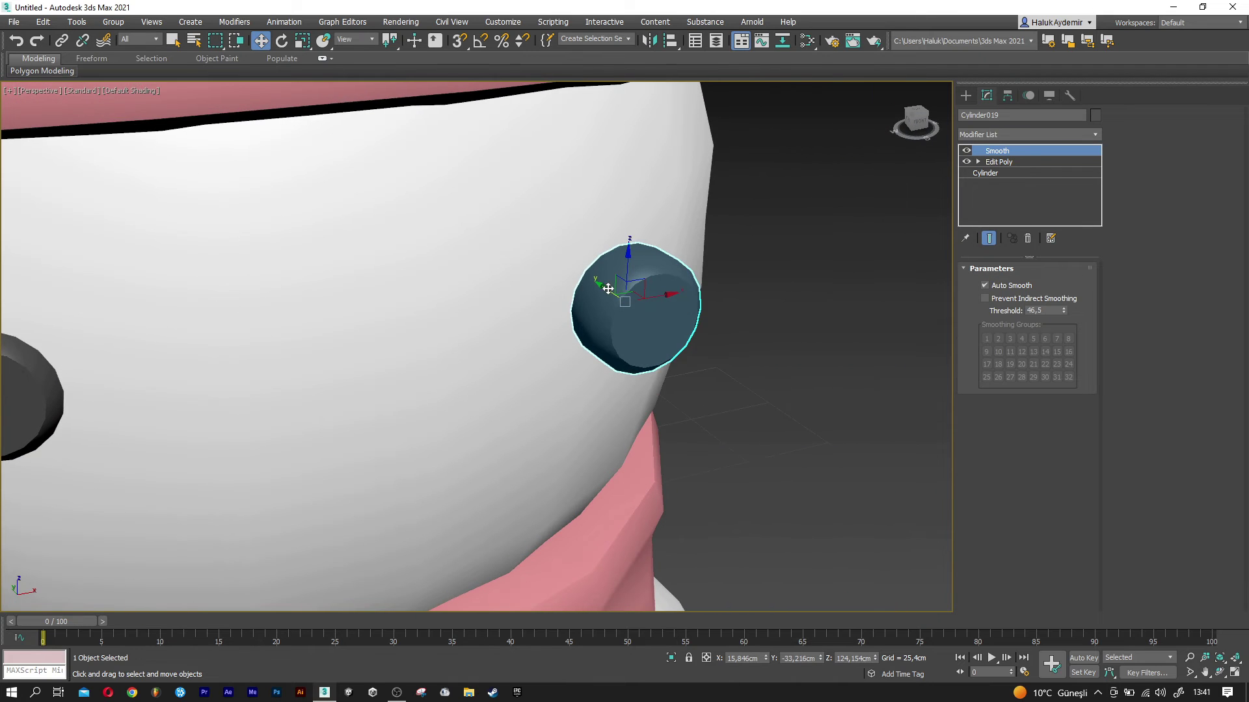
{"action": "left_click_drag", "start_coordinate": [608, 288], "coordinate": [589, 280]}
{"action": "mouse_move", "coordinate": [588, 280]}
{"action": "middle_mouse_down", "text": "alt"}
{"action": "mouse_move", "coordinate": [626, 280]}
{"action": "mouse_move", "coordinate": [623, 297]}
{"action": "middle_mouse_up", "text": "alt"}
{"action": "key", "text": "e"}
{"action": "left_click_drag", "start_coordinate": [607, 302], "coordinate": [612, 286]}
{"action": "key", "text": "w"}
Check both eyes from a near-frontal view, then deselect them.
{"action": "middle_click_drag", "start_coordinate": [611, 287], "coordinate": [660, 307], "text": "alt"}
{"action": "scroll", "coordinate": [602, 311], "scroll_direction": "down", "scroll_amount": 5}
{"action": "mouse_move", "coordinate": [573, 312]}
{"action": "middle_mouse_down", "text": "alt"}
{"action": "mouse_move", "coordinate": [592, 287]}
{"action": "mouse_move", "coordinate": [658, 359]}
{"action": "mouse_move", "coordinate": [586, 345]}
{"action": "middle_mouse_up", "text": "alt"}
{"action": "scroll", "coordinate": [507, 332], "scroll_direction": "up", "scroll_amount": 3}
{"action": "left_click", "coordinate": [498, 327], "text": "ctrl"}
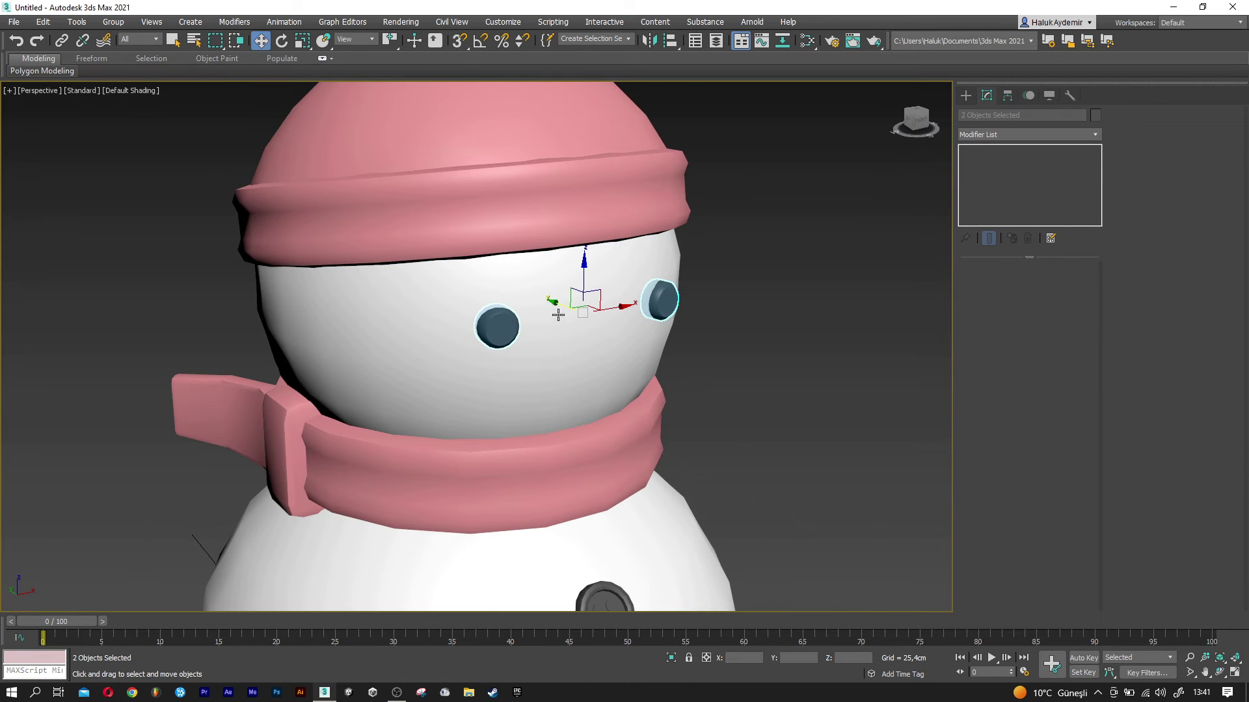
{"action": "middle_click_drag", "start_coordinate": [587, 281], "coordinate": [677, 329], "text": "alt"}
{"action": "left_click", "coordinate": [791, 429]}
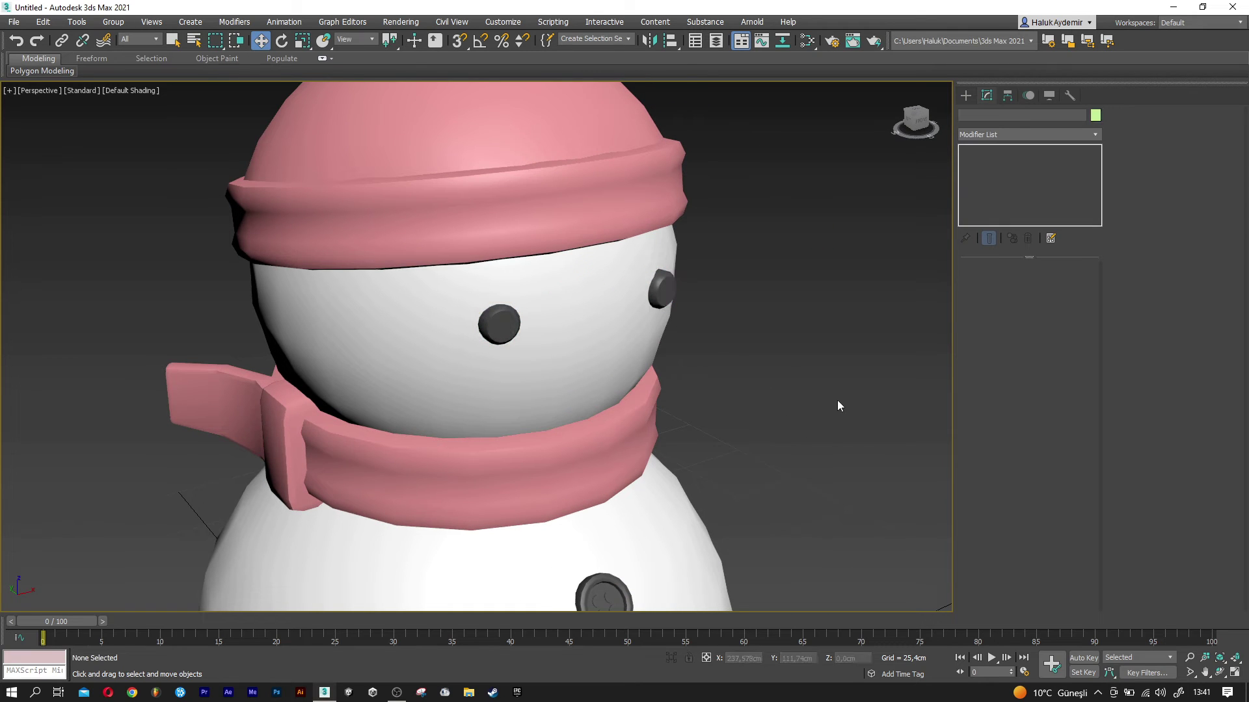
Create a cone beside the snowman with Radius 1 6 cm, Radius 2 2,5 cm, Height 17 cm.
{"action": "left_click", "coordinate": [967, 96]}
{"action": "mouse_move", "coordinate": [839, 376]}
{"action": "middle_mouse_down"}
{"action": "mouse_move", "coordinate": [692, 496]}
{"action": "mouse_move", "coordinate": [599, 403]}
{"action": "middle_mouse_up"}
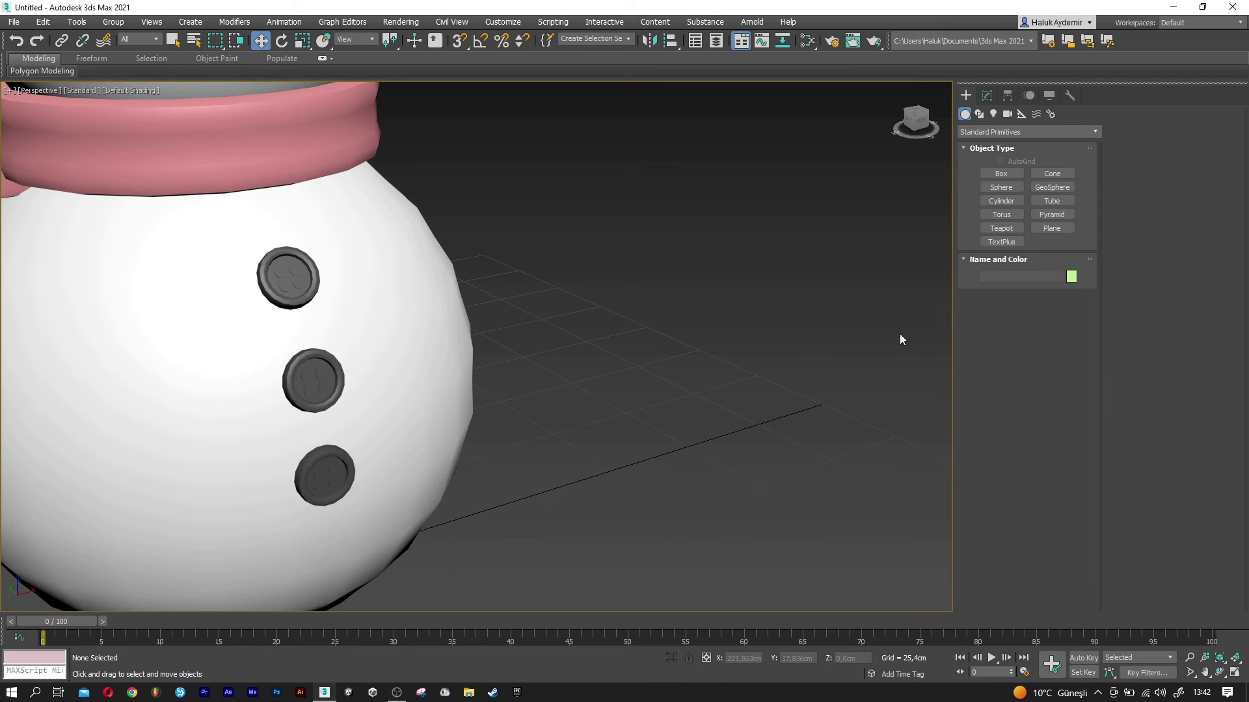
{"action": "left_click", "coordinate": [1052, 174]}
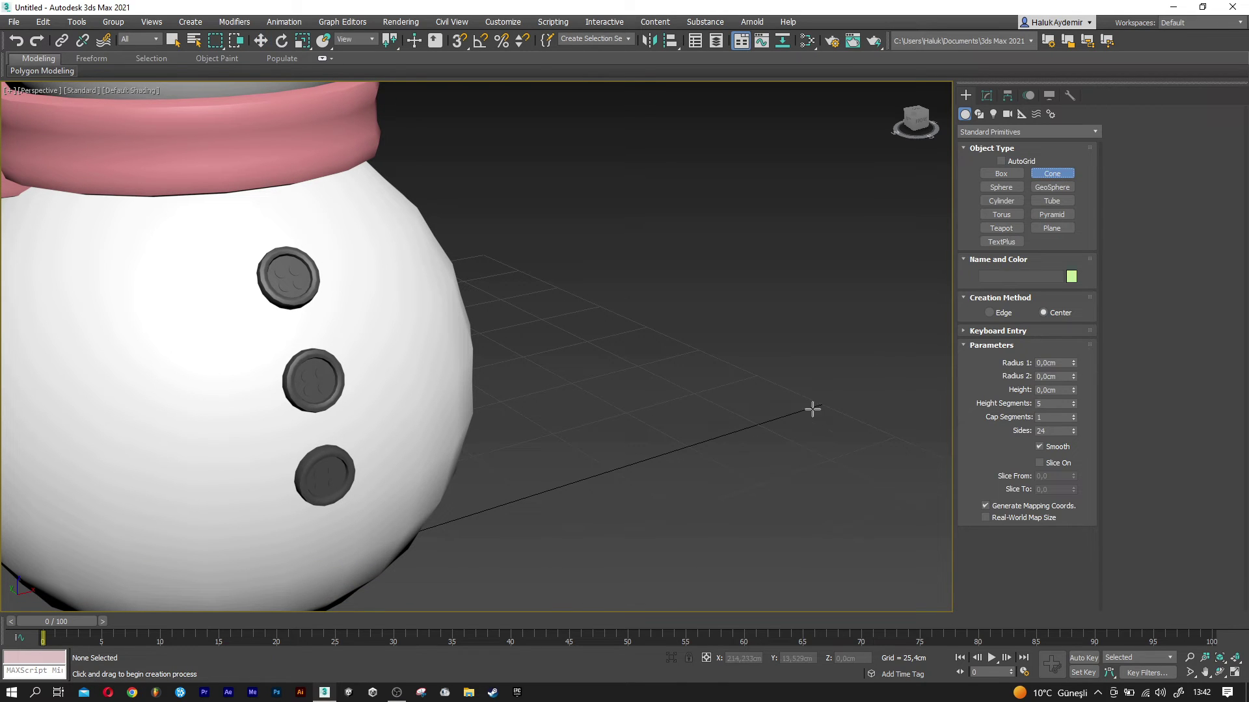
{"action": "left_click_drag", "start_coordinate": [671, 522], "coordinate": [718, 540]}
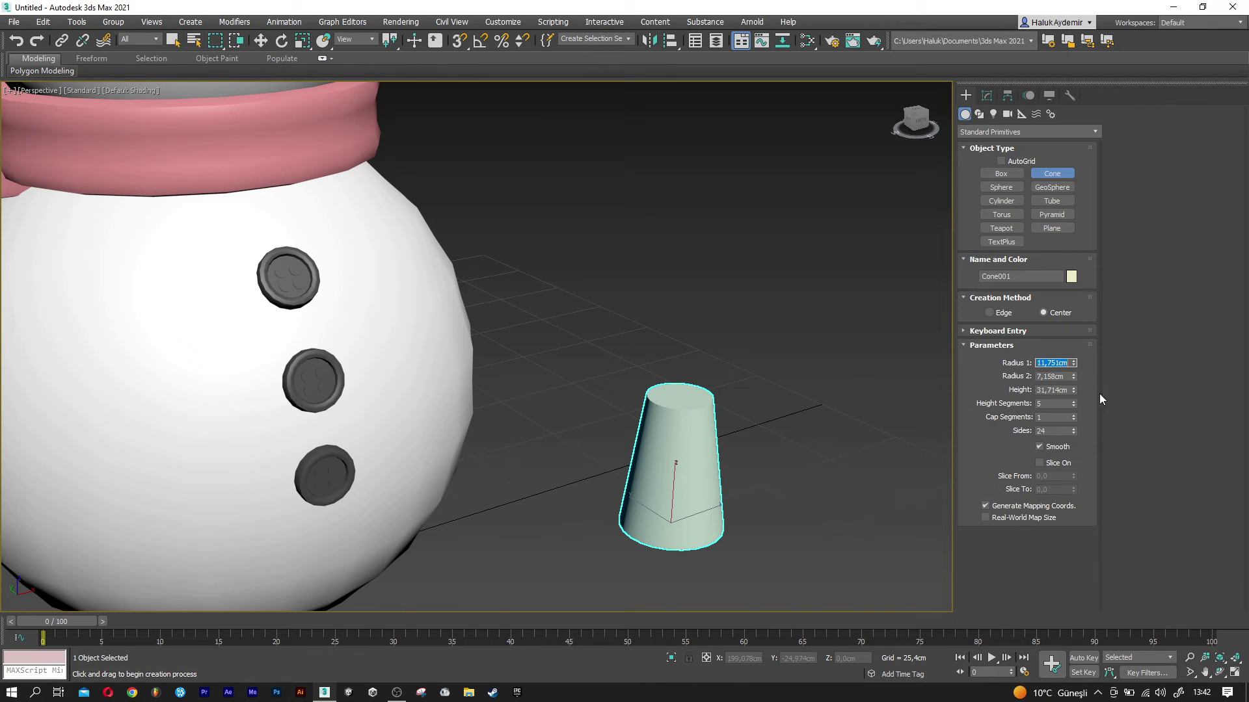
{"action": "type", "text": "6"}
{"action": "key", "text": "Tab"}
{"action": "type", "text": "2,"}
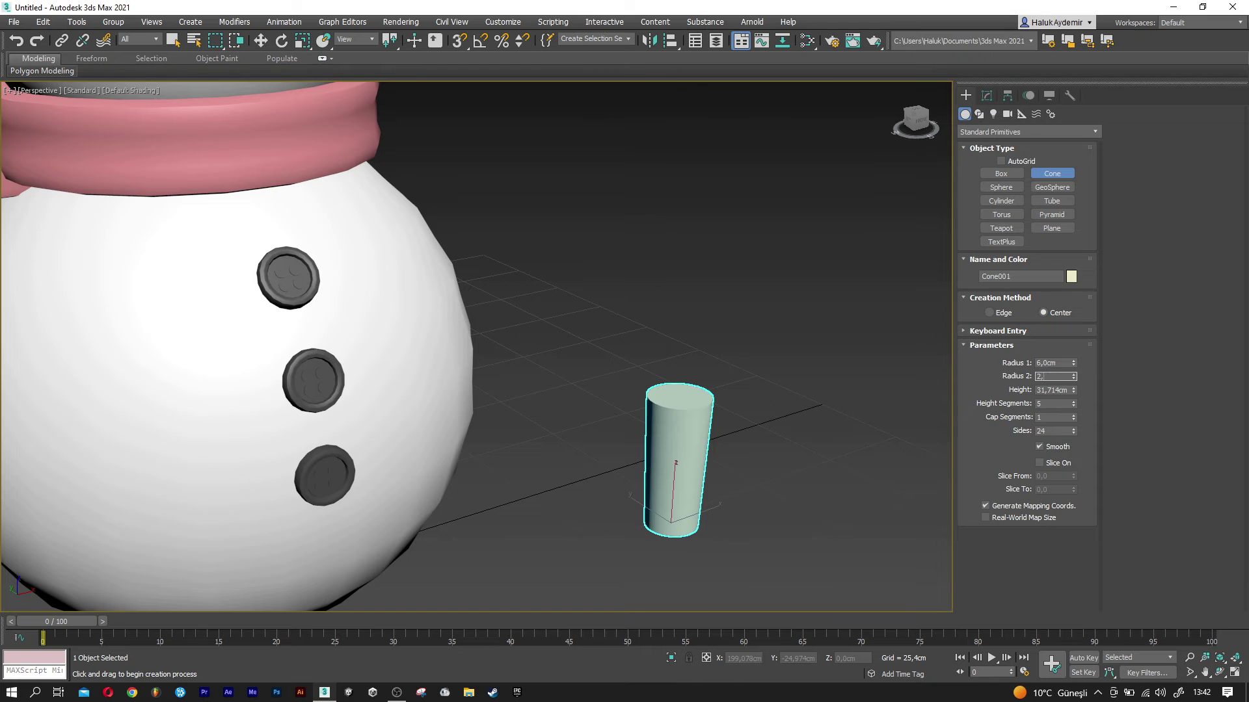
{"action": "type", "text": "5"}
{"action": "key", "text": "Tab"}
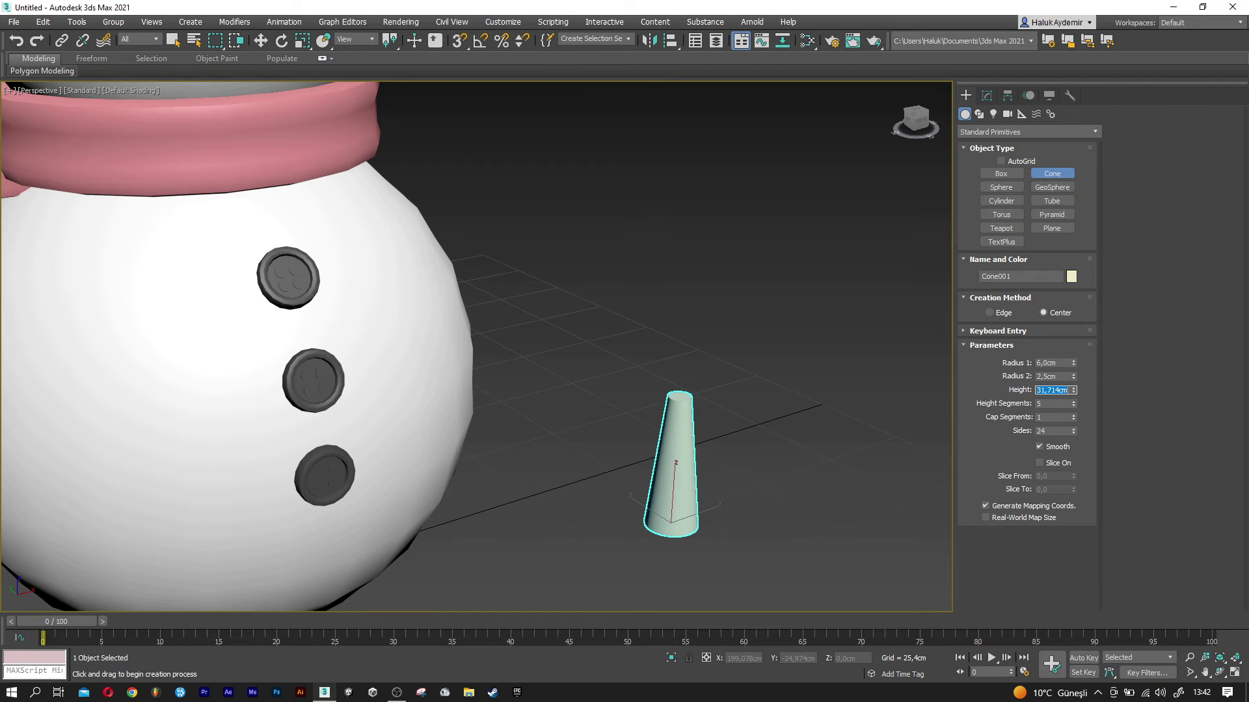
{"action": "type", "text": "17"}
{"action": "key", "text": "Tab"}
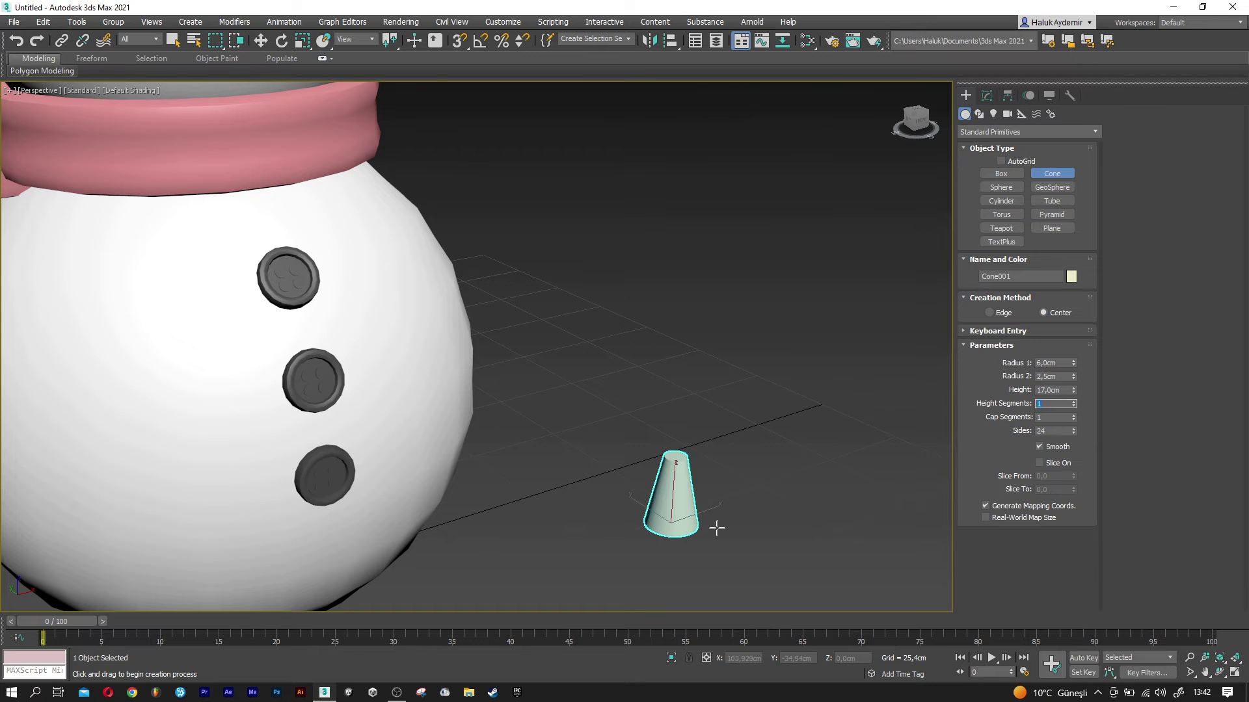
{"action": "middle_click_drag", "start_coordinate": [716, 528], "coordinate": [792, 536]}
{"action": "right_click", "coordinate": [731, 501]}
Align the cone's position to the snowman's head.
{"action": "middle_click_drag", "start_coordinate": [630, 452], "coordinate": [678, 507]}
{"action": "scroll", "coordinate": [632, 297], "scroll_direction": "down", "scroll_amount": 3}
{"action": "scroll", "coordinate": [632, 296], "scroll_direction": "down", "scroll_amount": 2}
{"action": "scroll", "coordinate": [632, 364], "scroll_direction": "down", "scroll_amount": 3}
{"action": "left_click", "coordinate": [670, 45]}
{"action": "left_click", "coordinate": [582, 324]}
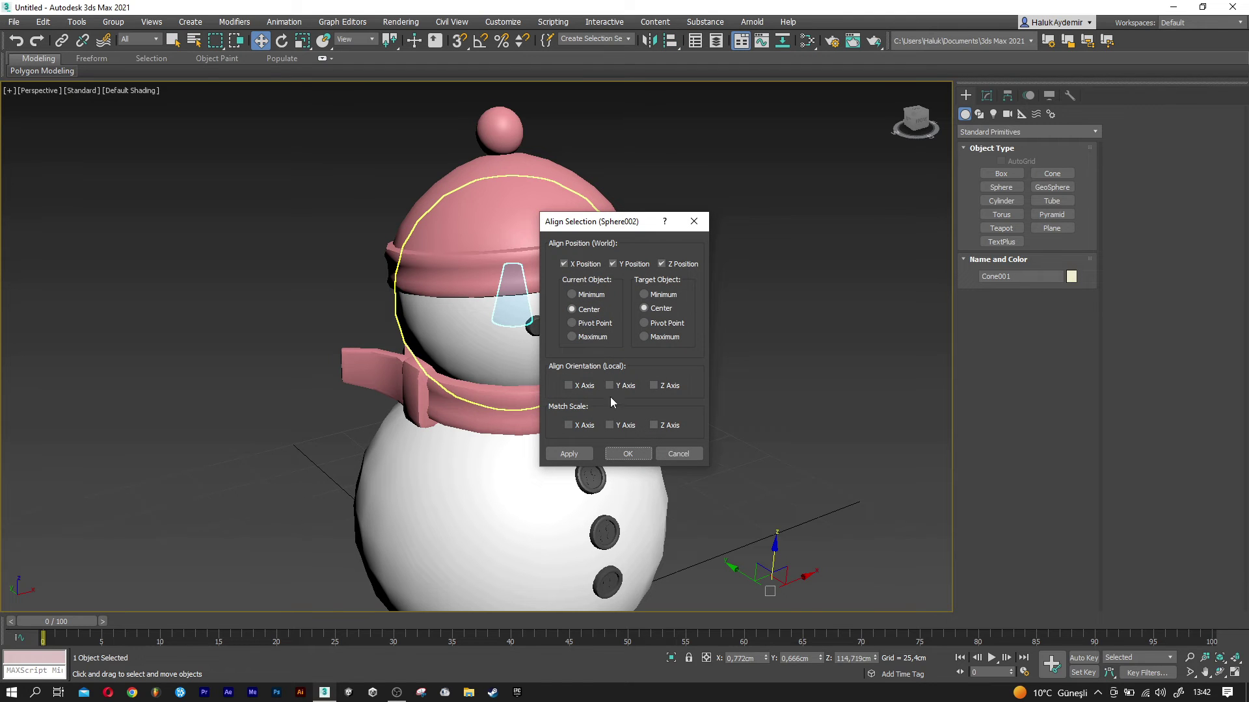
{"action": "left_click", "coordinate": [627, 454]}
Move the cone onto the face, tilt it forward with Angle Snap, and raise it slightly.
{"action": "scroll", "coordinate": [477, 323], "scroll_direction": "up", "scroll_amount": 3}
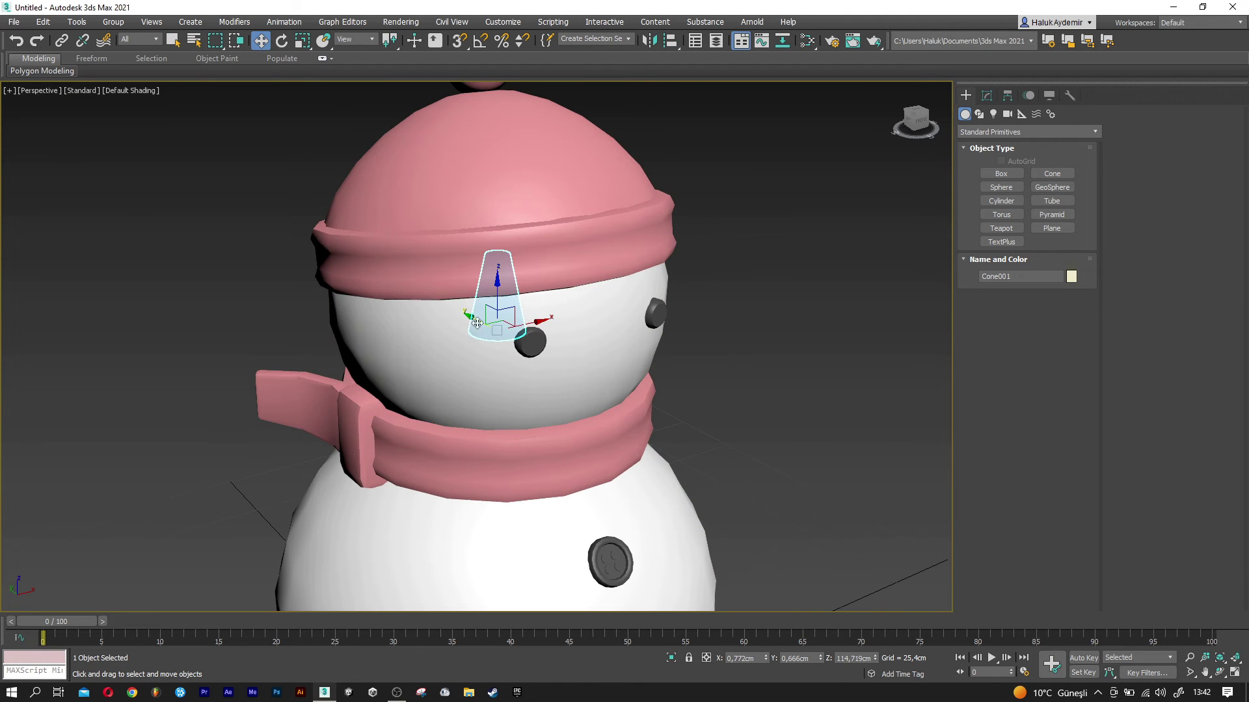
{"action": "mouse_move", "coordinate": [501, 332]}
{"action": "left_mouse_down"}
{"action": "mouse_move", "coordinate": [599, 384]}
{"action": "mouse_move", "coordinate": [618, 364]}
{"action": "left_mouse_up"}
{"action": "key", "text": "e"}
{"action": "right_click", "coordinate": [618, 364]}
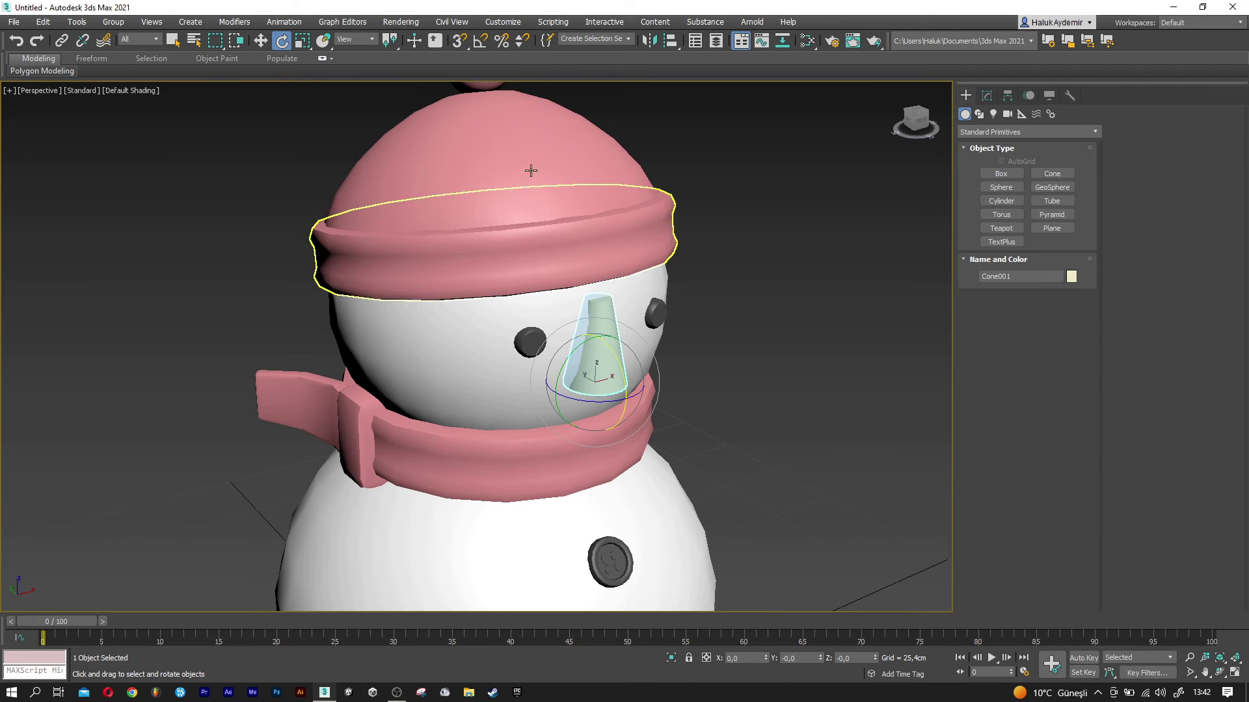
{"action": "left_click", "coordinate": [480, 41]}
{"action": "left_click_drag", "start_coordinate": [608, 347], "coordinate": [635, 400]}
{"action": "key", "text": "w"}
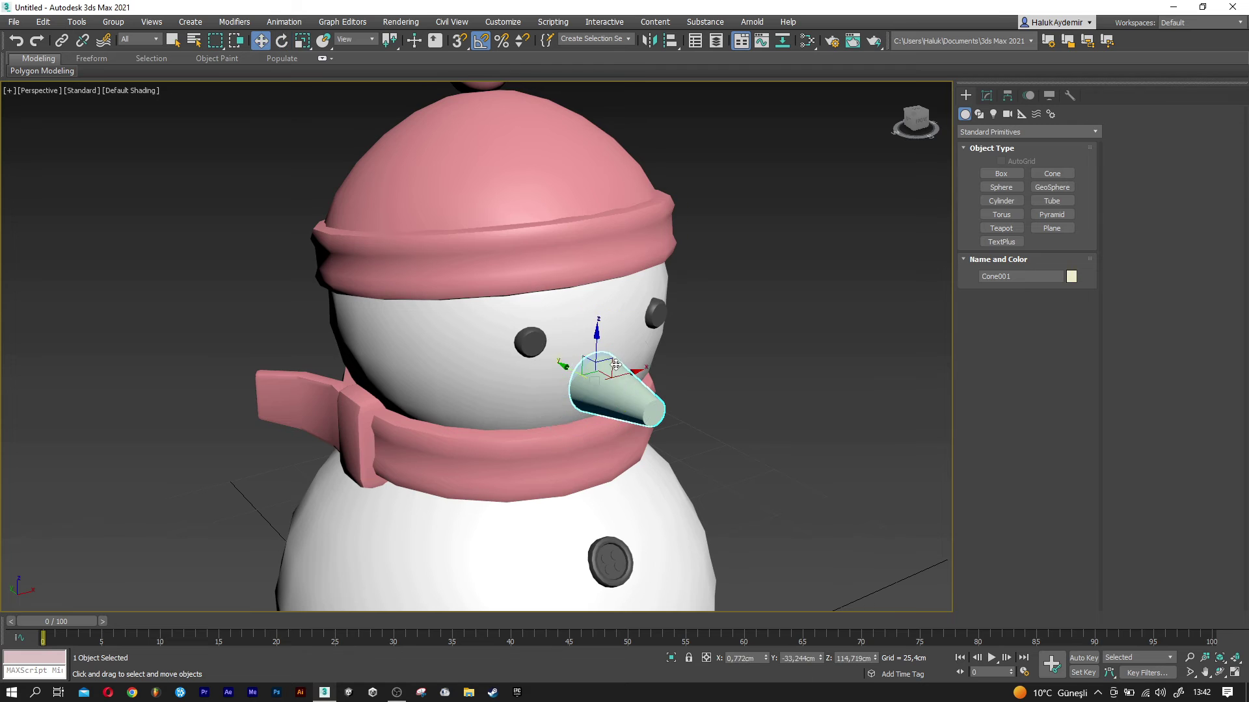
{"action": "middle_click_drag", "start_coordinate": [624, 377], "coordinate": [606, 332], "text": "alt"}
{"action": "left_click_drag", "start_coordinate": [606, 331], "coordinate": [606, 325]}
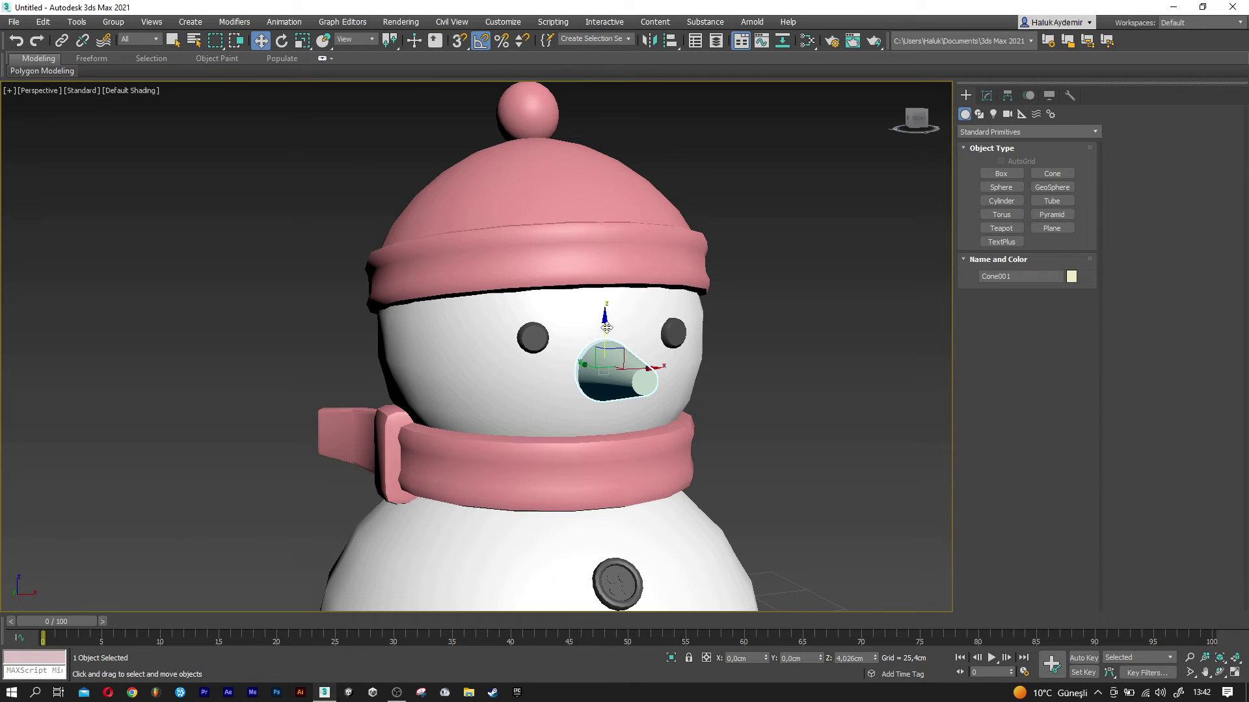
{"action": "mouse_move", "coordinate": [605, 326]}
{"action": "middle_mouse_down", "text": "alt"}
{"action": "mouse_move", "coordinate": [643, 377]}
{"action": "mouse_move", "coordinate": [608, 390]}
{"action": "middle_mouse_up", "text": "alt"}
{"action": "scroll", "coordinate": [649, 381], "scroll_direction": "up", "scroll_amount": 2}
{"action": "scroll", "coordinate": [650, 382], "scroll_direction": "up", "scroll_amount": 3}
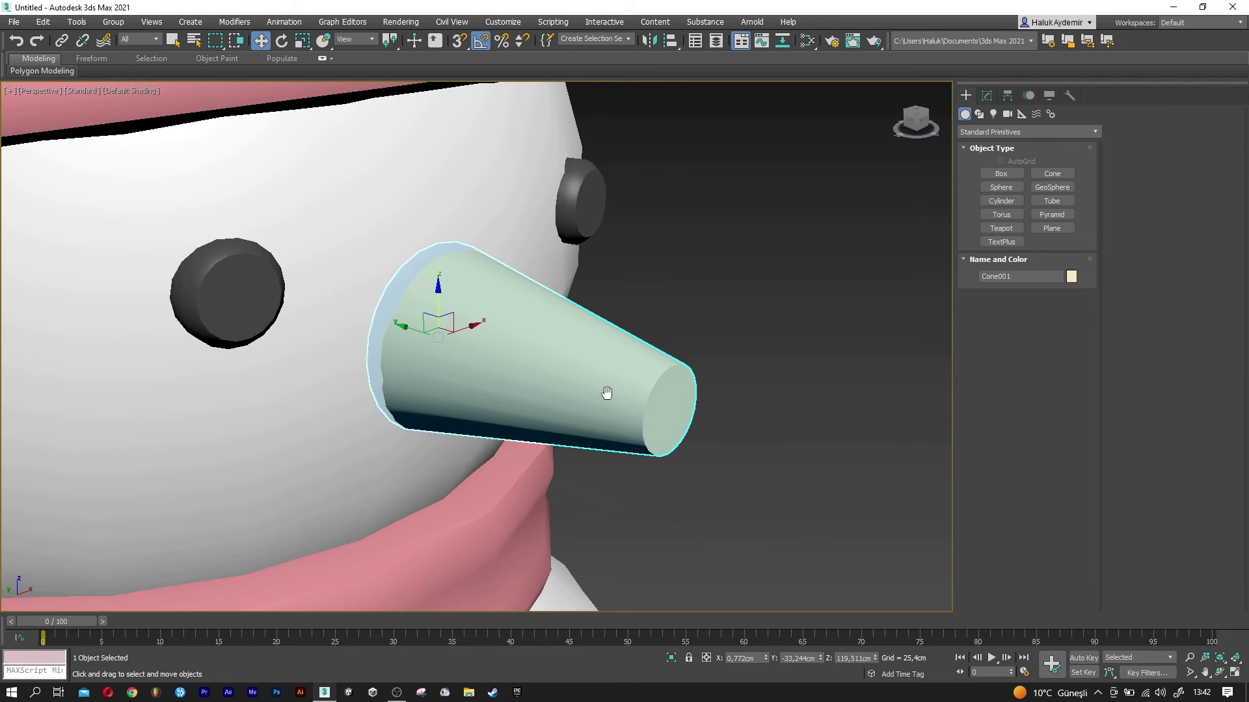
Set the cone nose to 18 sides and show wireframe edges.
{"action": "left_click", "coordinate": [986, 96]}
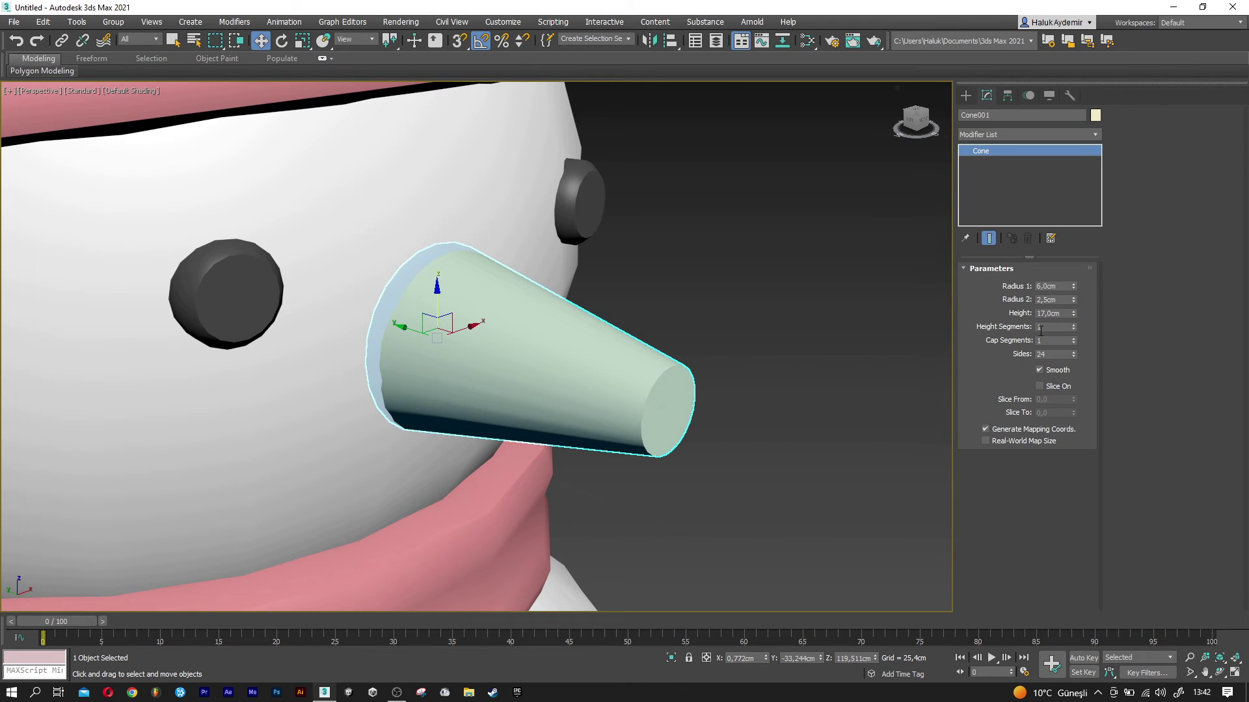
{"action": "key", "text": "Return"}
{"action": "key", "text": "F4"}
{"action": "middle_click_drag", "start_coordinate": [661, 381], "coordinate": [654, 389]}
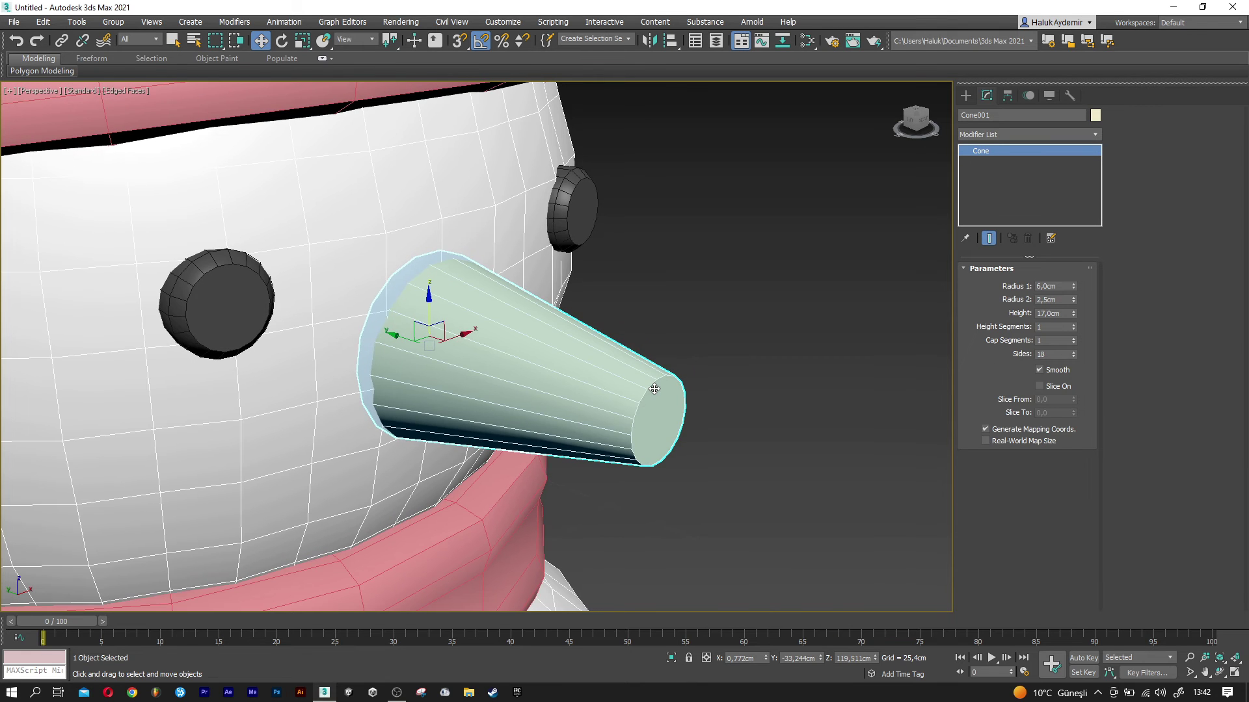
Add an Edit Poly modifier to the cone and select its tip face in Polygon mode.
{"action": "left_click", "coordinate": [996, 134]}
{"action": "key", "text": "e"}
{"action": "key", "text": "d"}
{"action": "left_click", "coordinate": [995, 180]}
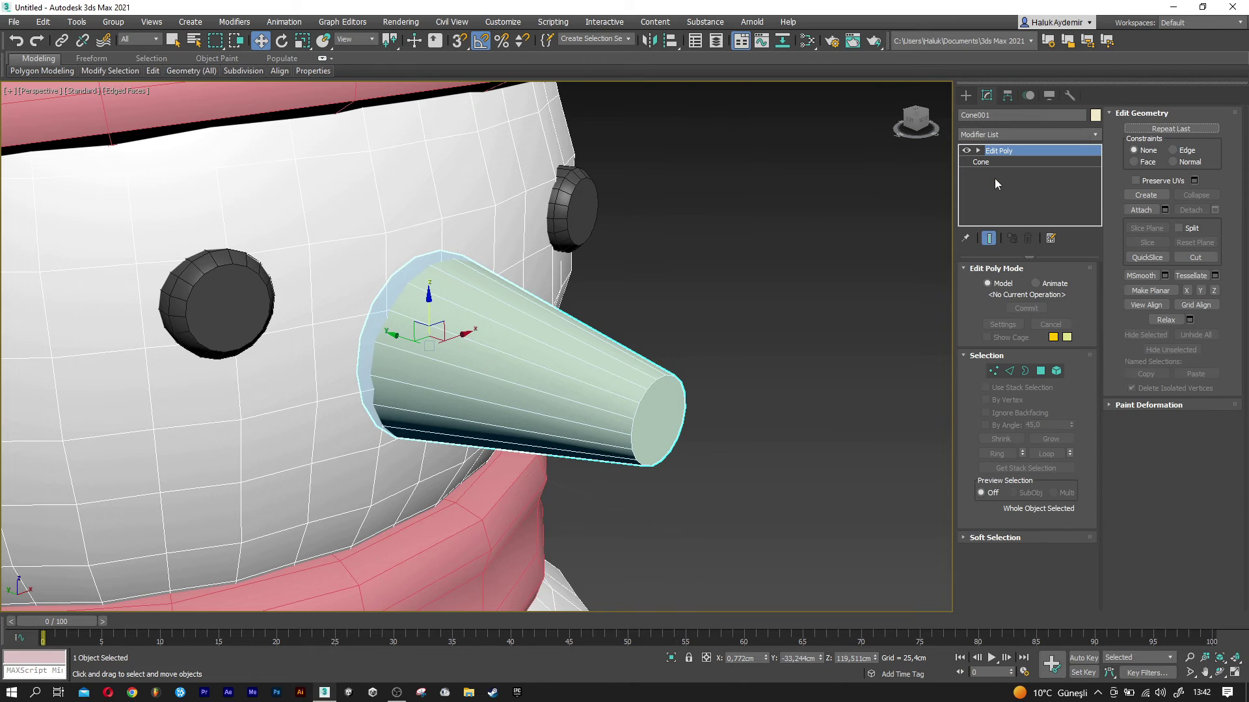
{"action": "left_click", "coordinate": [1041, 370]}
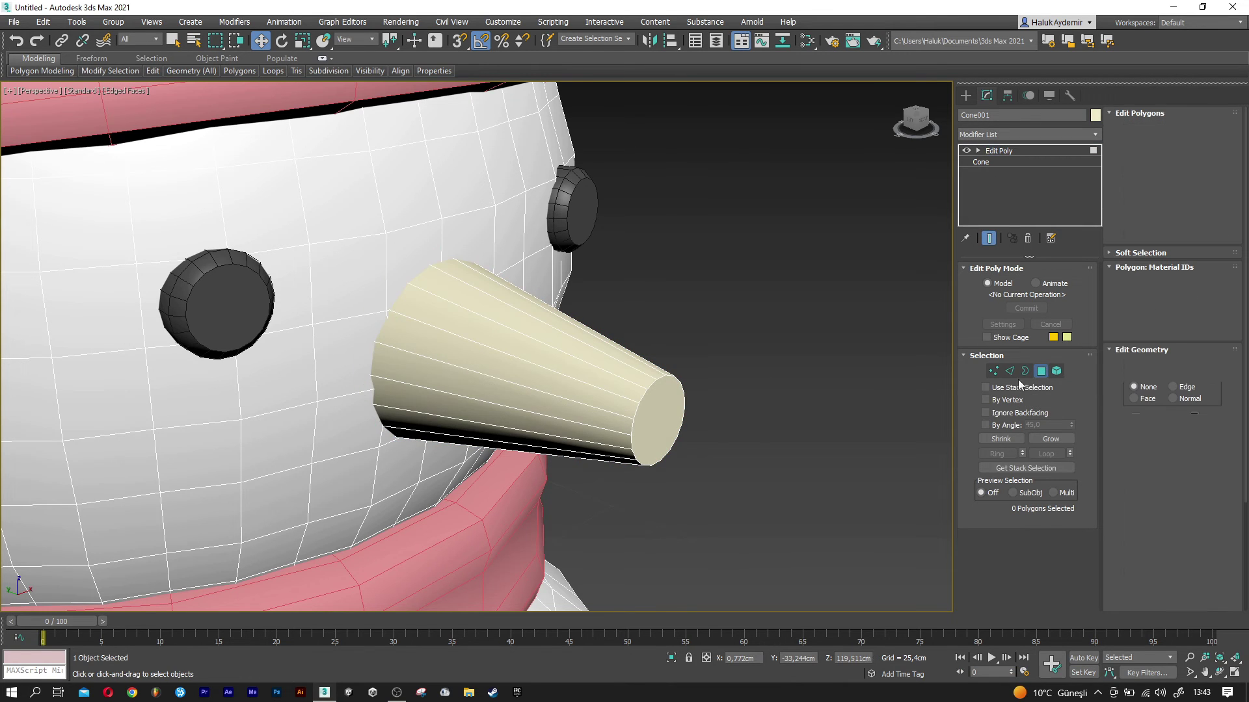
{"action": "left_click", "coordinate": [670, 411]}
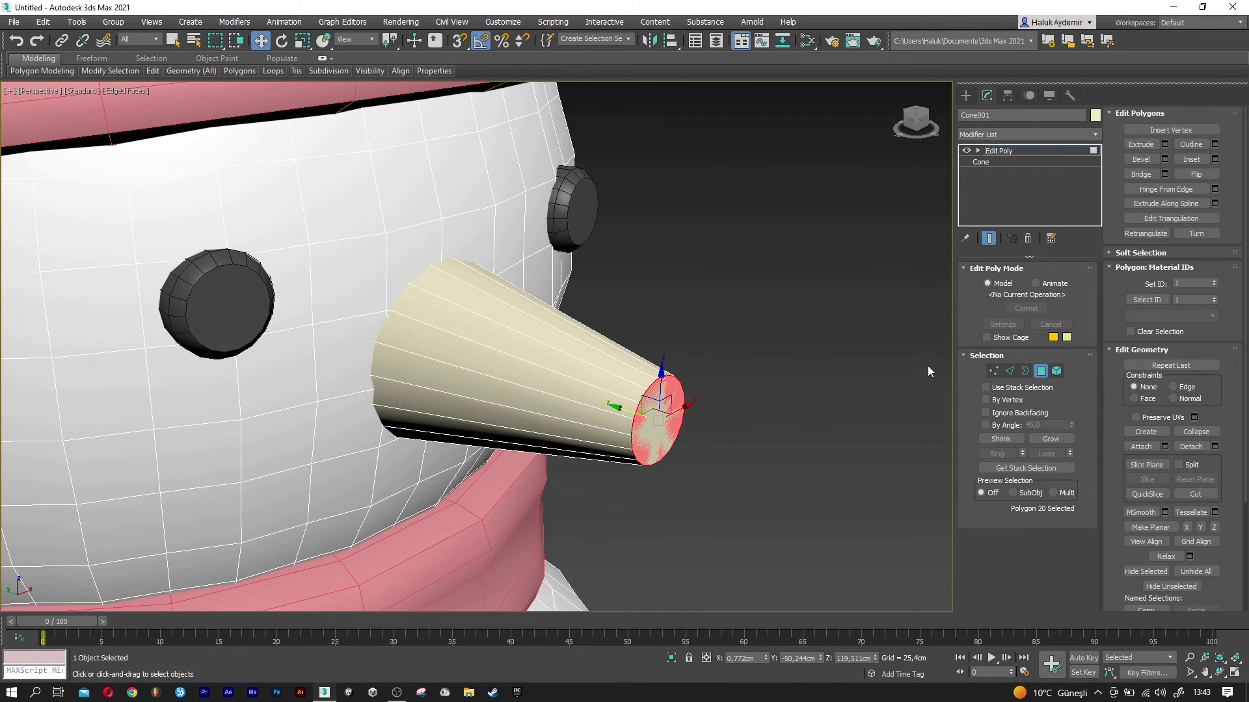
Inset the nose's tip face by 1 cm and push it outward.
{"action": "left_click", "coordinate": [1215, 159]}
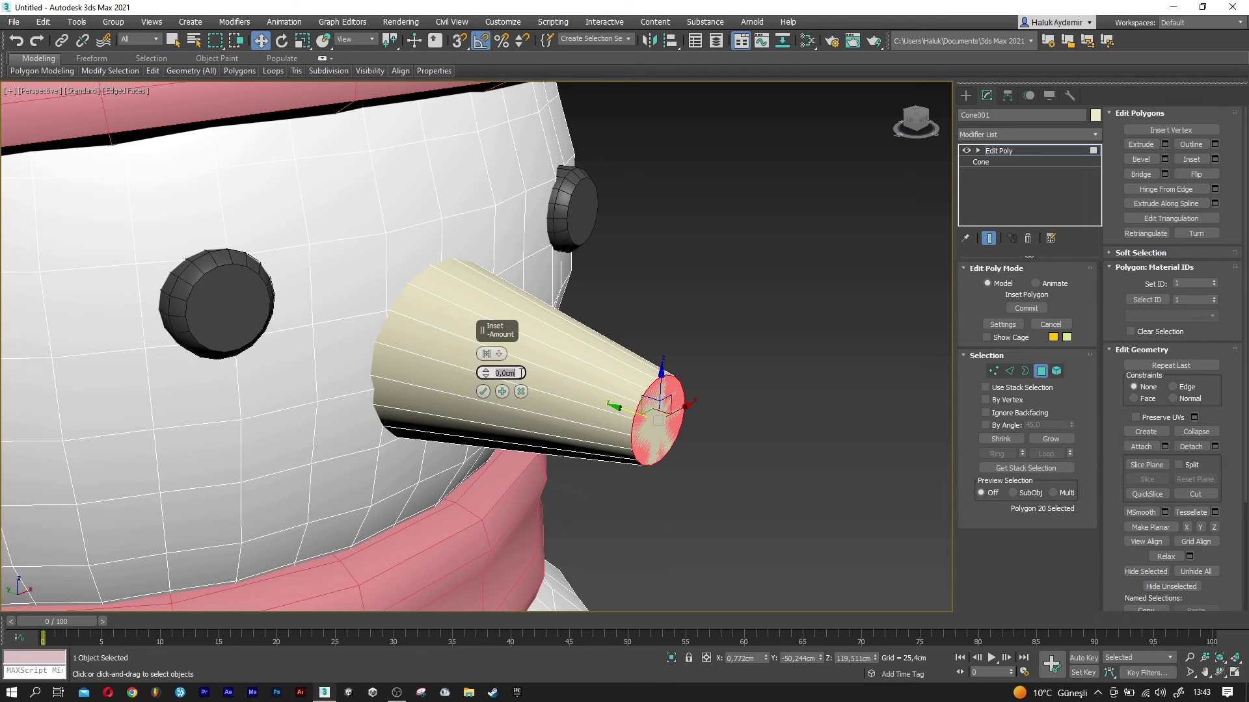
{"action": "type", "text": "1"}
{"action": "key", "text": "Return"}
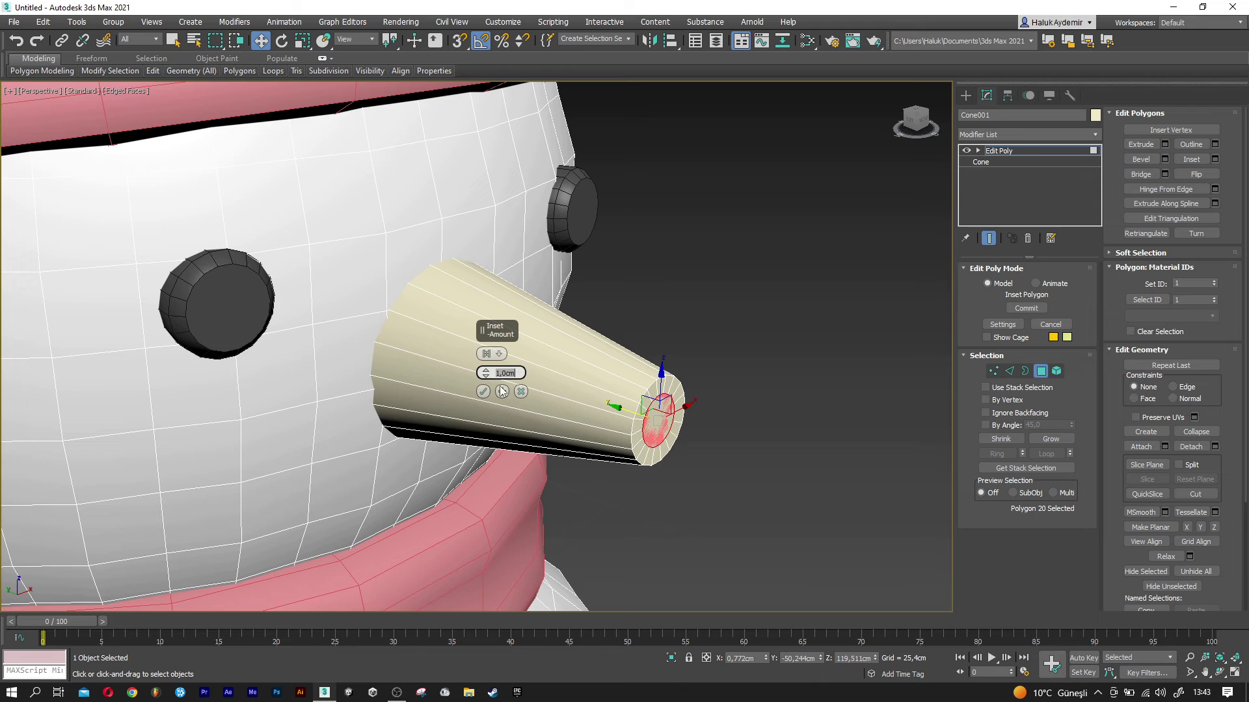
{"action": "left_click", "coordinate": [483, 392]}
{"action": "left_click_drag", "start_coordinate": [629, 415], "coordinate": [713, 432]}
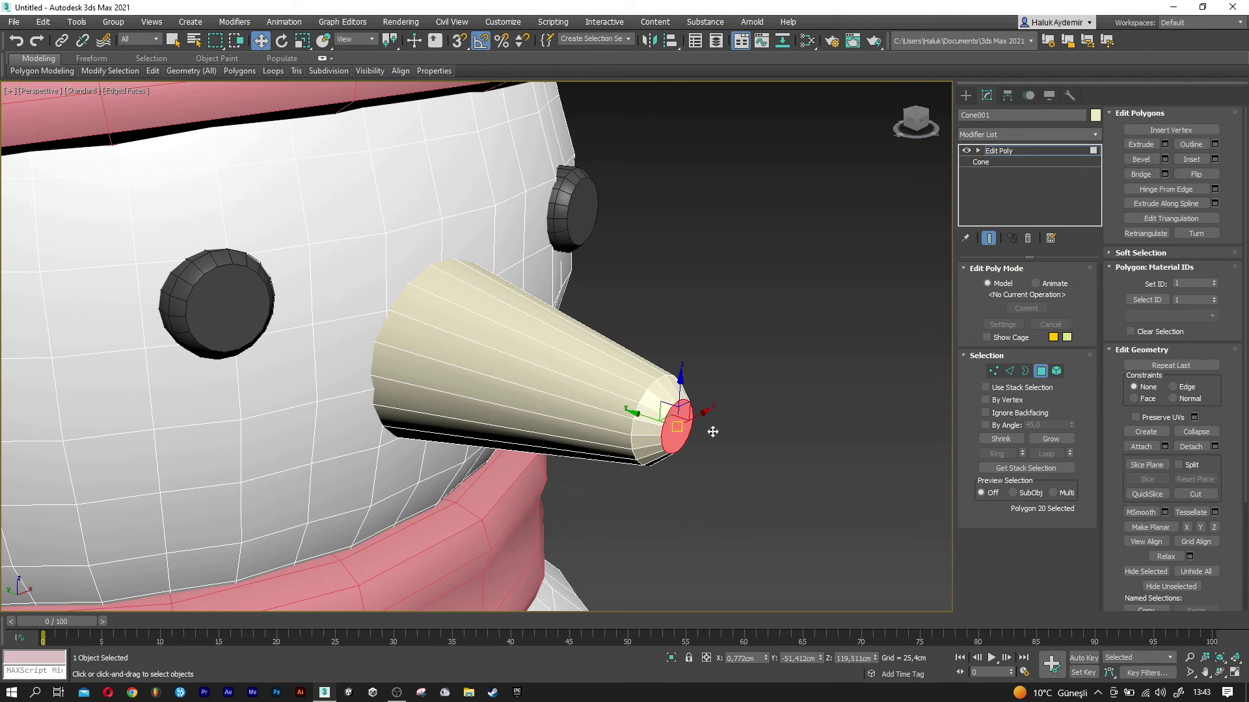
In Edge mode, select the 18 lengthwise edges of the nose.
{"action": "left_click", "coordinate": [1009, 370]}
{"action": "mouse_move", "coordinate": [649, 371]}
{"action": "middle_mouse_down", "text": "alt"}
{"action": "mouse_move", "coordinate": [663, 363]}
{"action": "mouse_move", "coordinate": [625, 440]}
{"action": "middle_mouse_up", "text": "alt"}
{"action": "left_click_drag", "start_coordinate": [537, 547], "coordinate": [580, 284]}
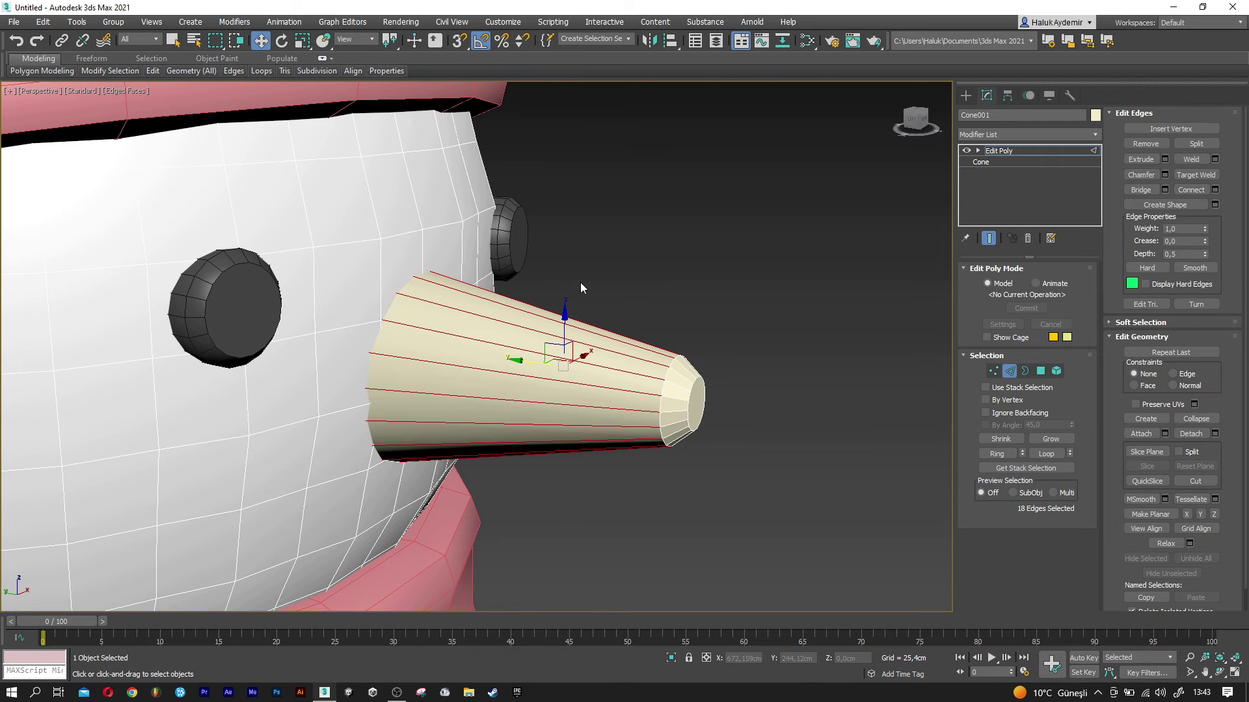
Connect the lengthwise edges with 3 segments, adding three edge loops along the nose.
{"action": "left_click", "coordinate": [1214, 190]}
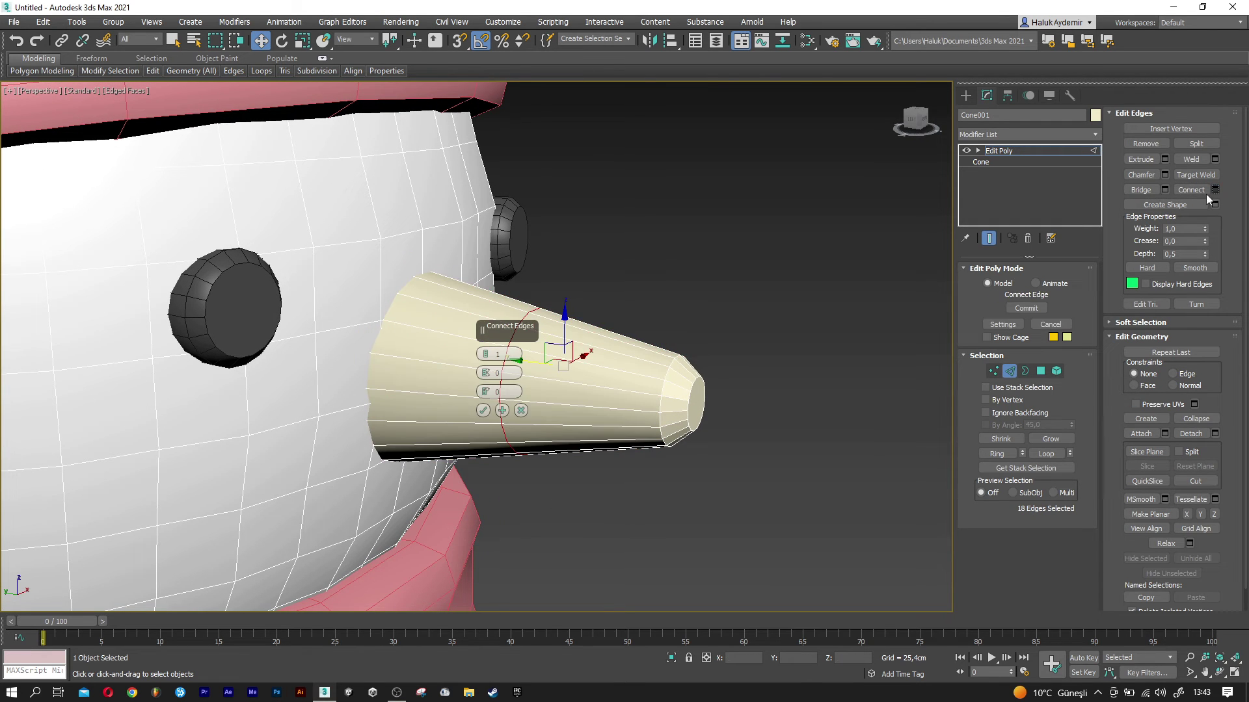
{"action": "left_click", "coordinate": [484, 353]}
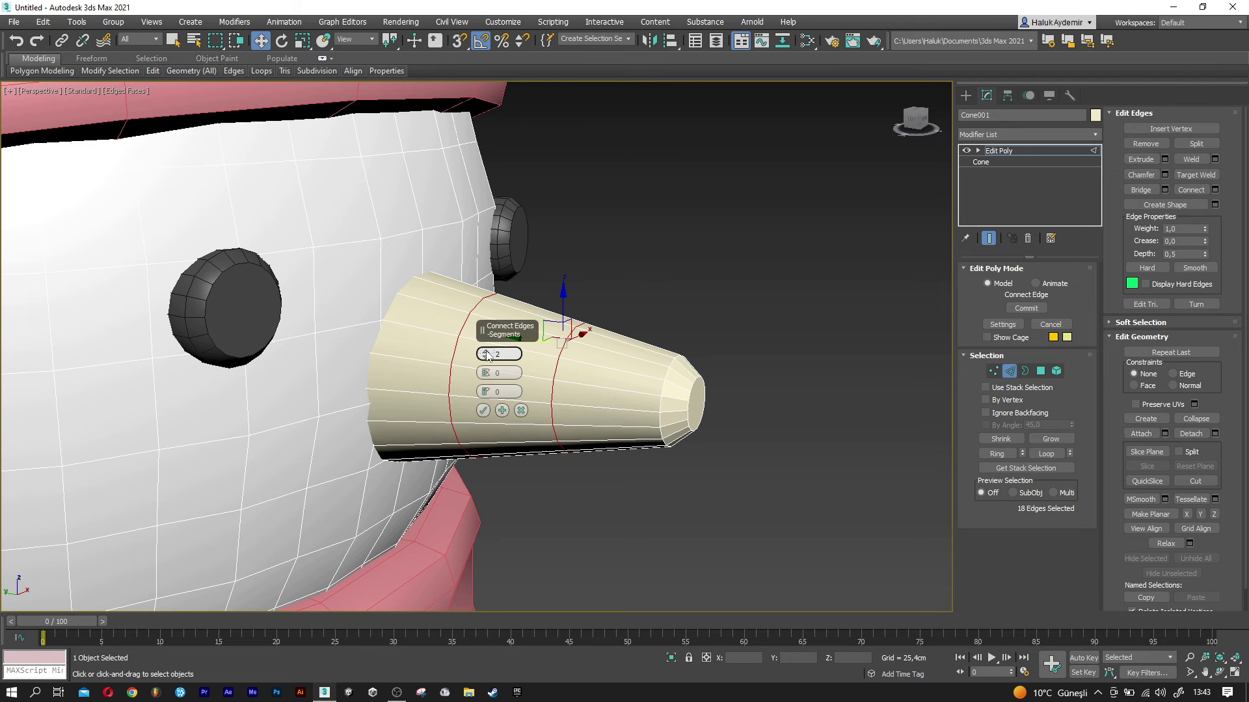
{"action": "left_click", "coordinate": [486, 355]}
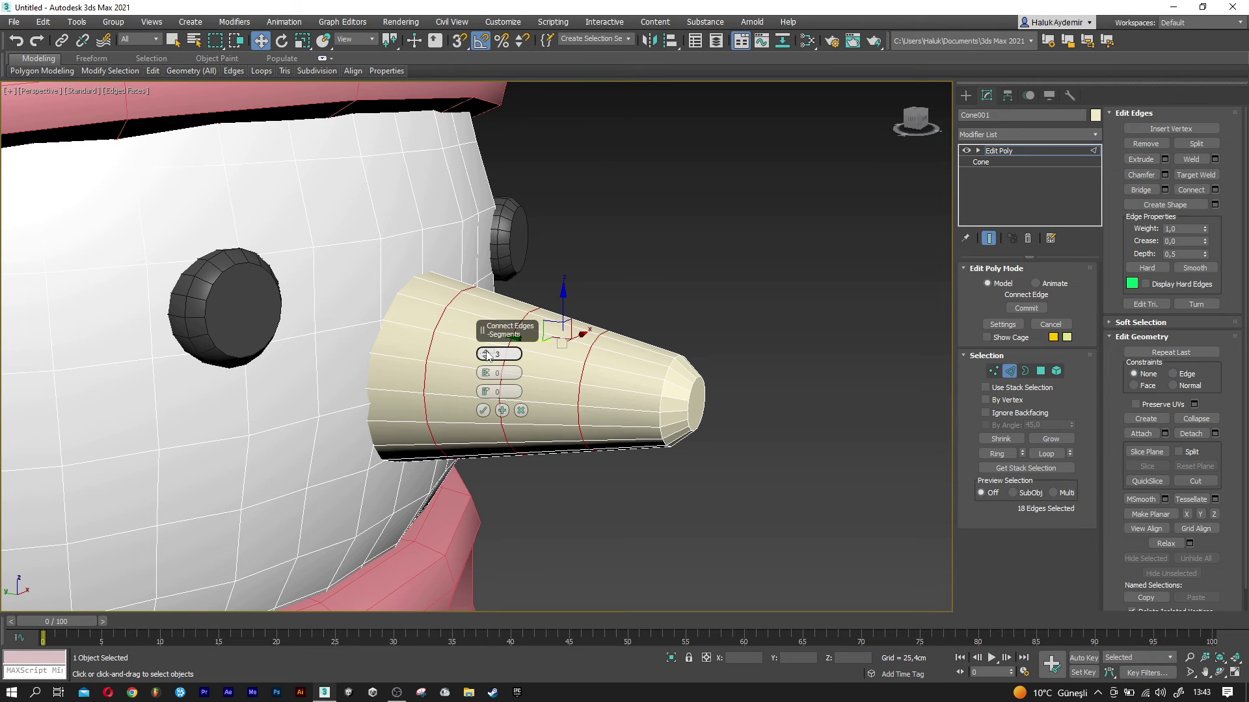
{"action": "left_click", "coordinate": [482, 411]}
{"action": "middle_click_drag", "start_coordinate": [483, 411], "coordinate": [608, 363], "text": "alt"}
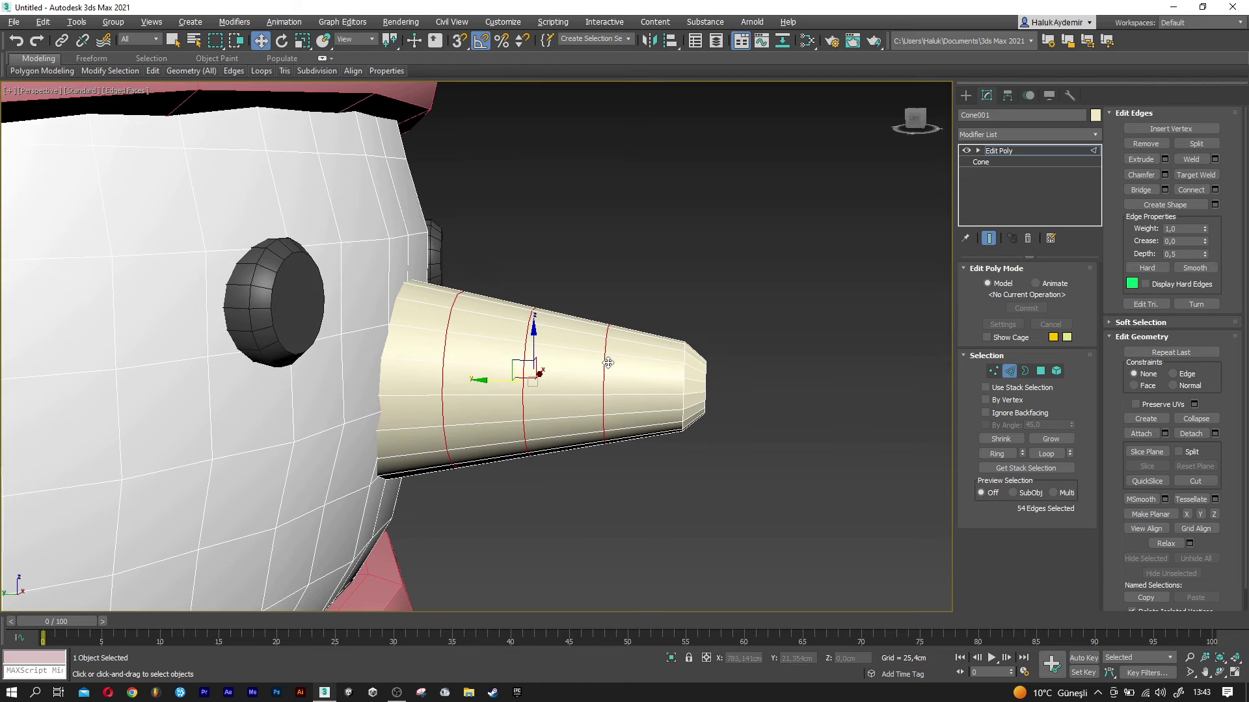
{"action": "left_click", "coordinate": [993, 371]}
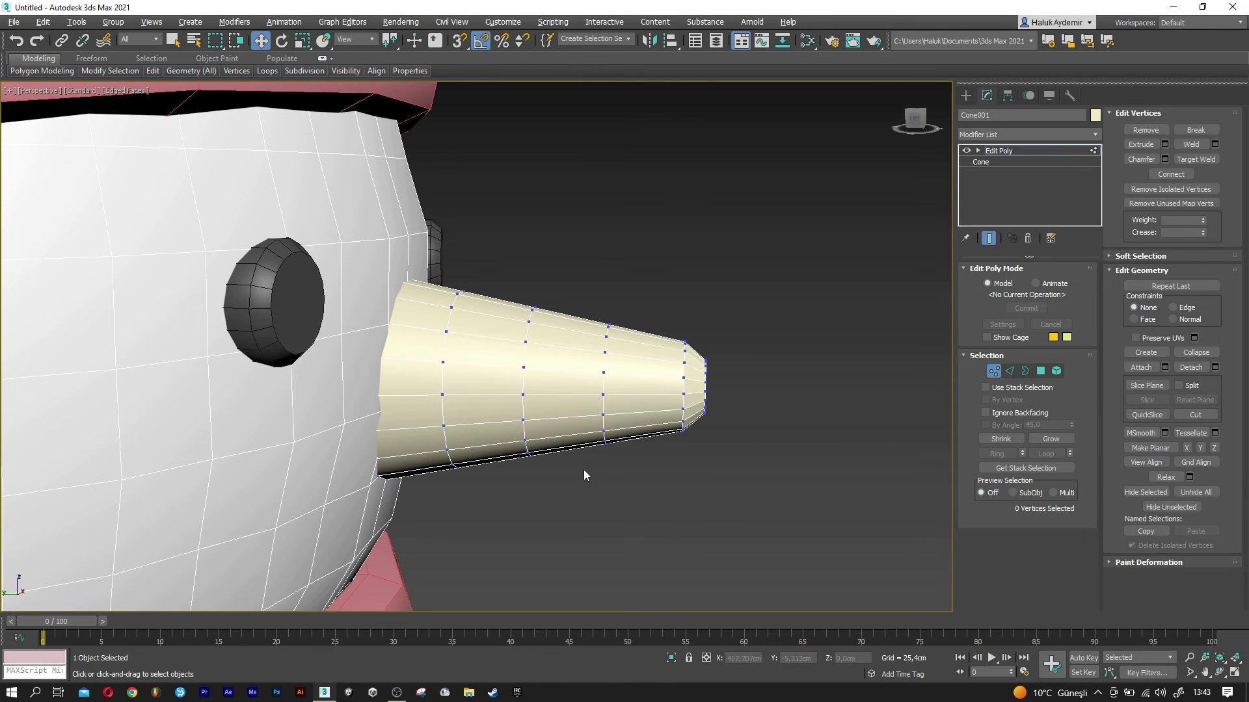
Scale the vertex ring near the tip outward and shrink and shift the middle ring.
{"action": "left_click_drag", "start_coordinate": [633, 327], "coordinate": [633, 324]}
{"action": "key", "text": "r"}
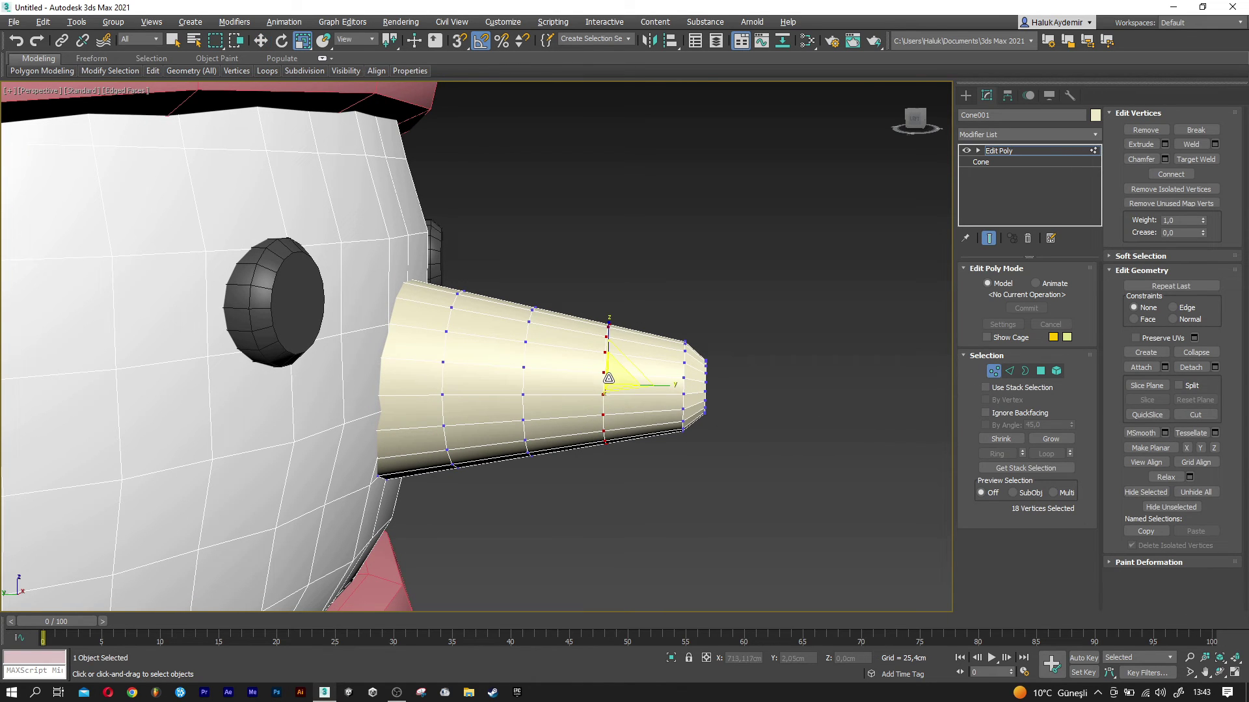
{"action": "left_click_drag", "start_coordinate": [608, 378], "coordinate": [605, 361]}
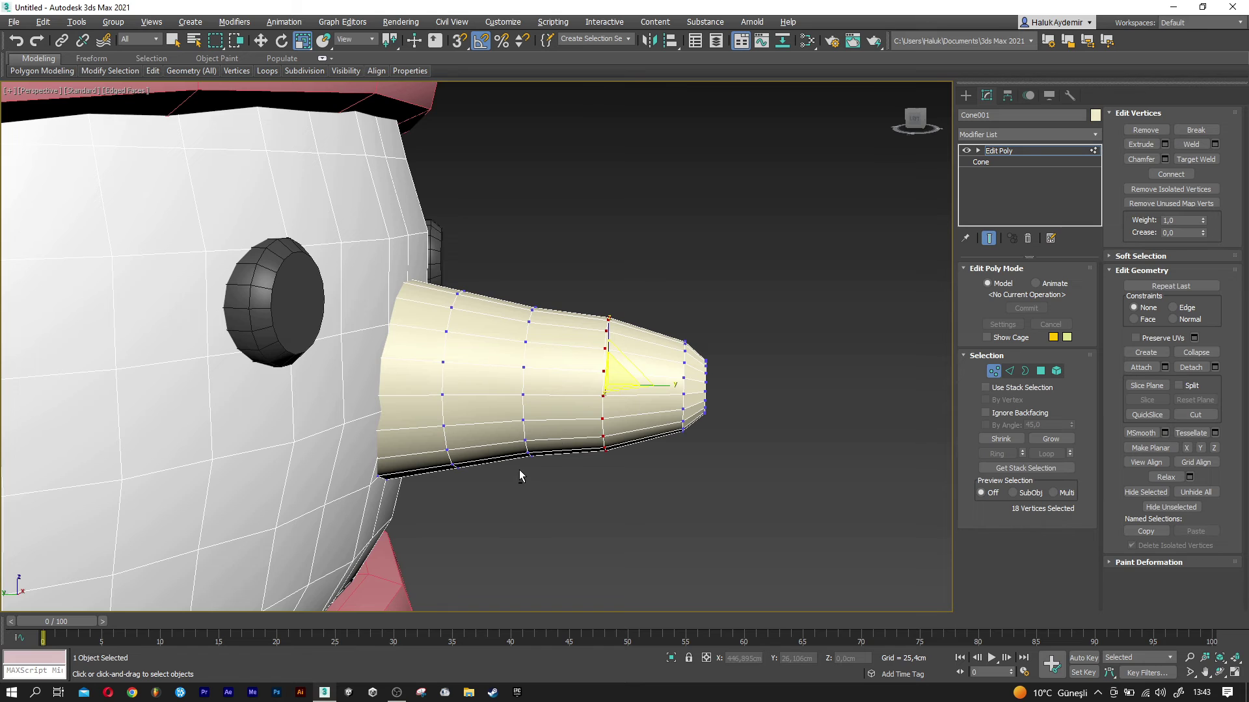
{"action": "middle_click_drag", "start_coordinate": [519, 469], "coordinate": [508, 479], "text": "alt"}
{"action": "left_click_drag", "start_coordinate": [501, 484], "coordinate": [563, 300]}
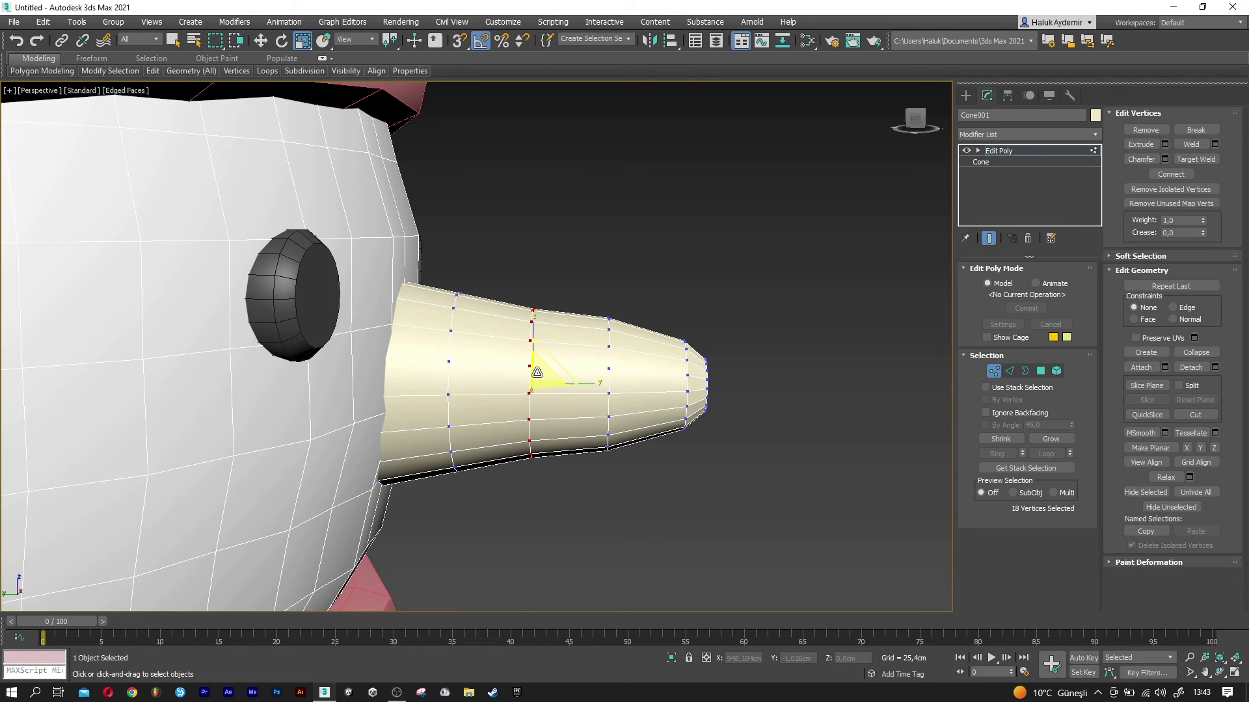
{"action": "left_click_drag", "start_coordinate": [537, 374], "coordinate": [514, 382]}
{"action": "key", "text": "w"}
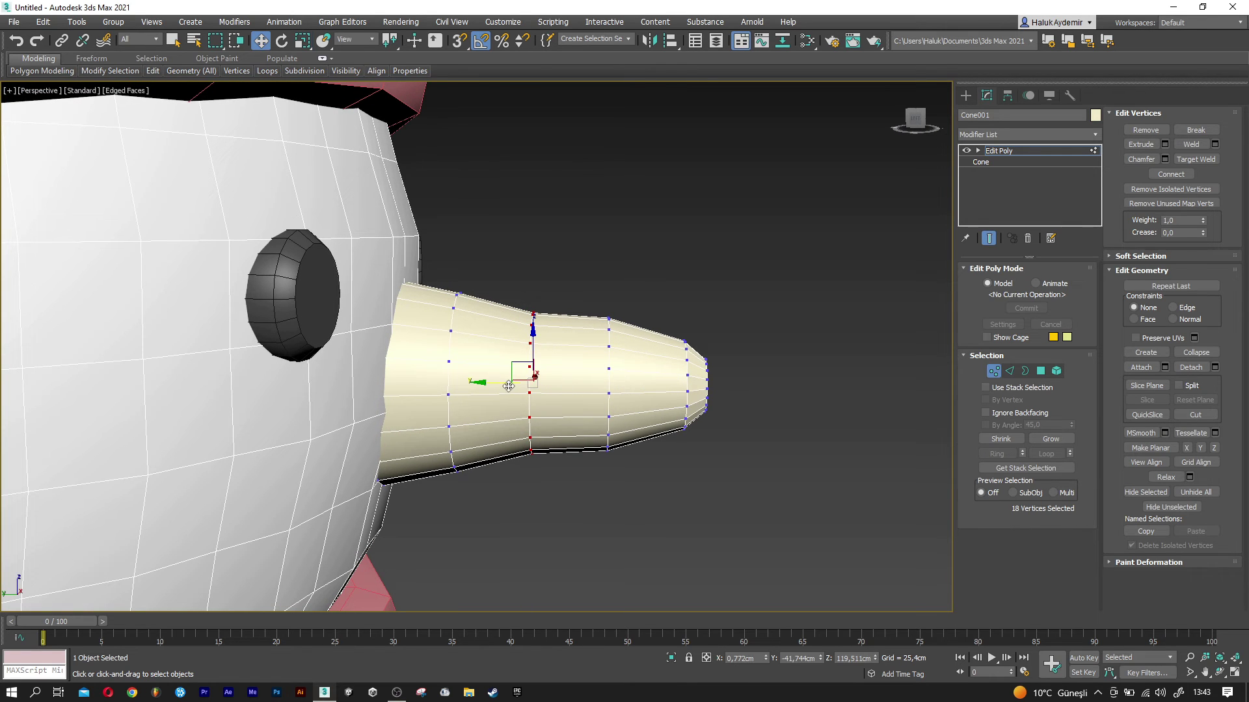
{"action": "left_click_drag", "start_coordinate": [478, 411], "coordinate": [442, 495]}
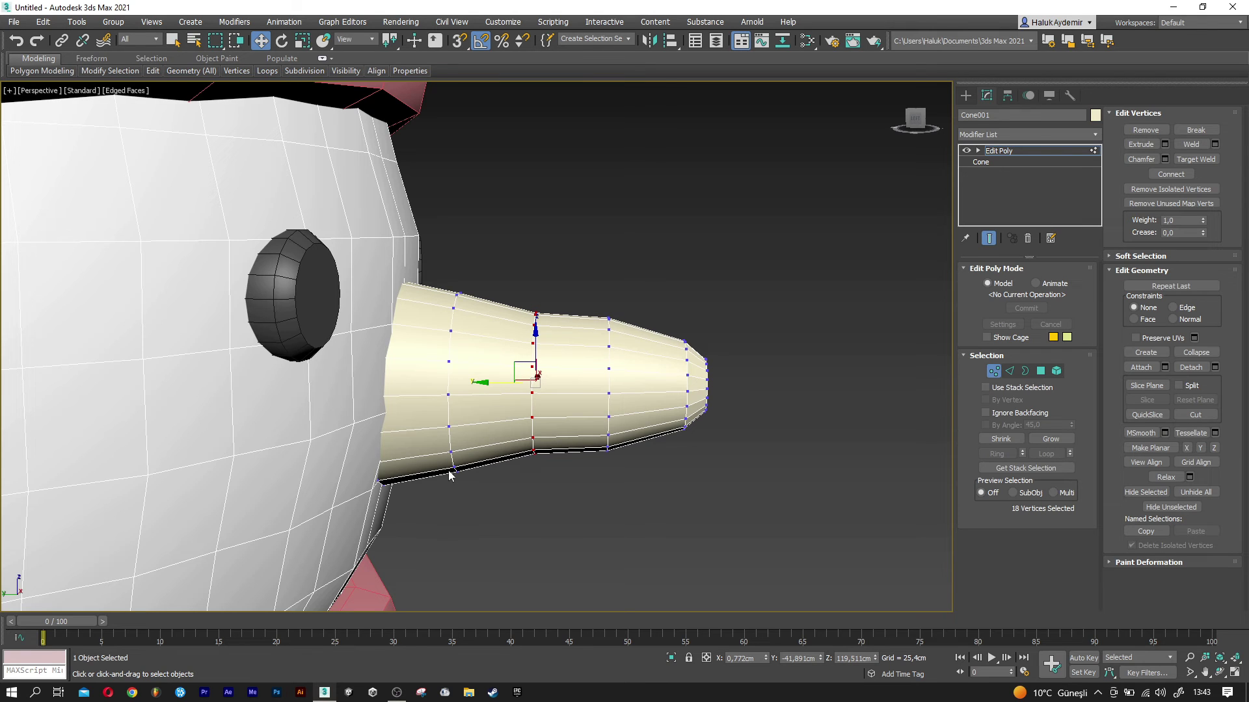
Scale the vertex ring nearest the face, then exit Vertex mode and hide wireframe edges.
{"action": "left_click_drag", "start_coordinate": [480, 278], "coordinate": [480, 279]}
{"action": "key", "text": "r"}
{"action": "mouse_move", "coordinate": [457, 381]}
{"action": "left_mouse_down"}
{"action": "mouse_move", "coordinate": [463, 390]}
{"action": "mouse_move", "coordinate": [425, 382]}
{"action": "left_mouse_up"}
{"action": "key", "text": "w"}
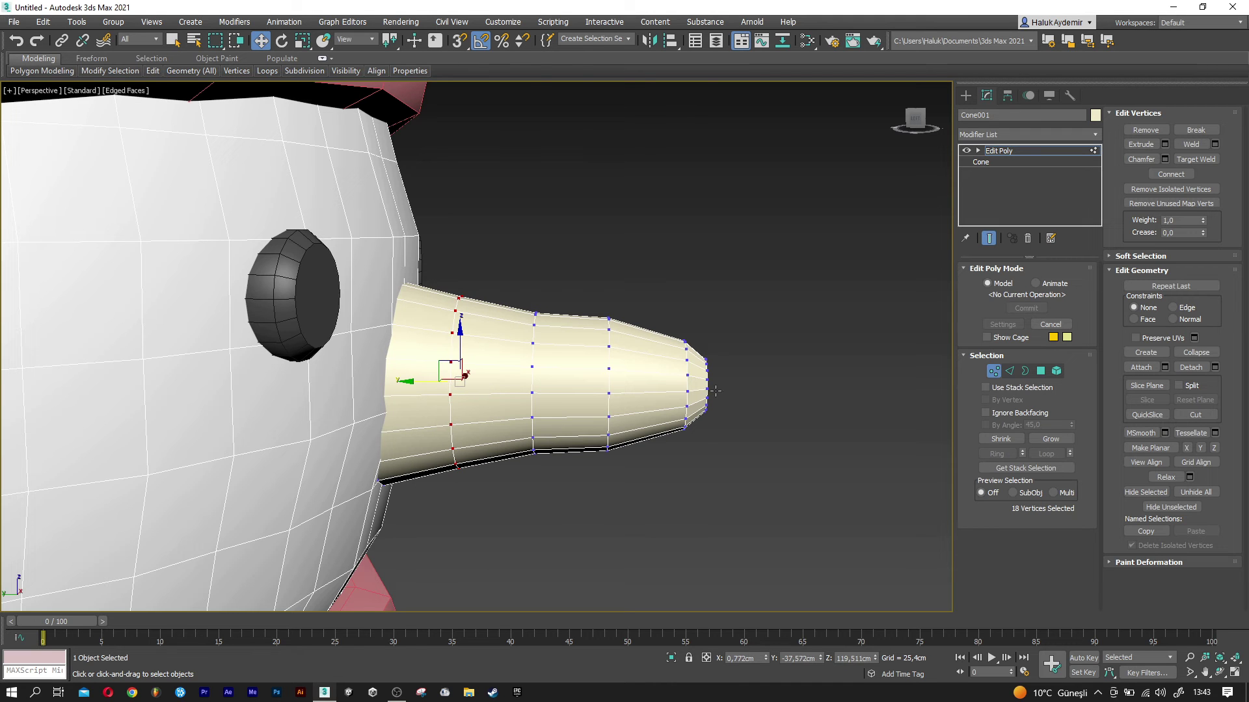
{"action": "left_click", "coordinate": [993, 371]}
{"action": "middle_click_drag", "start_coordinate": [738, 407], "coordinate": [534, 419], "text": "alt"}
{"action": "key", "text": "F4"}
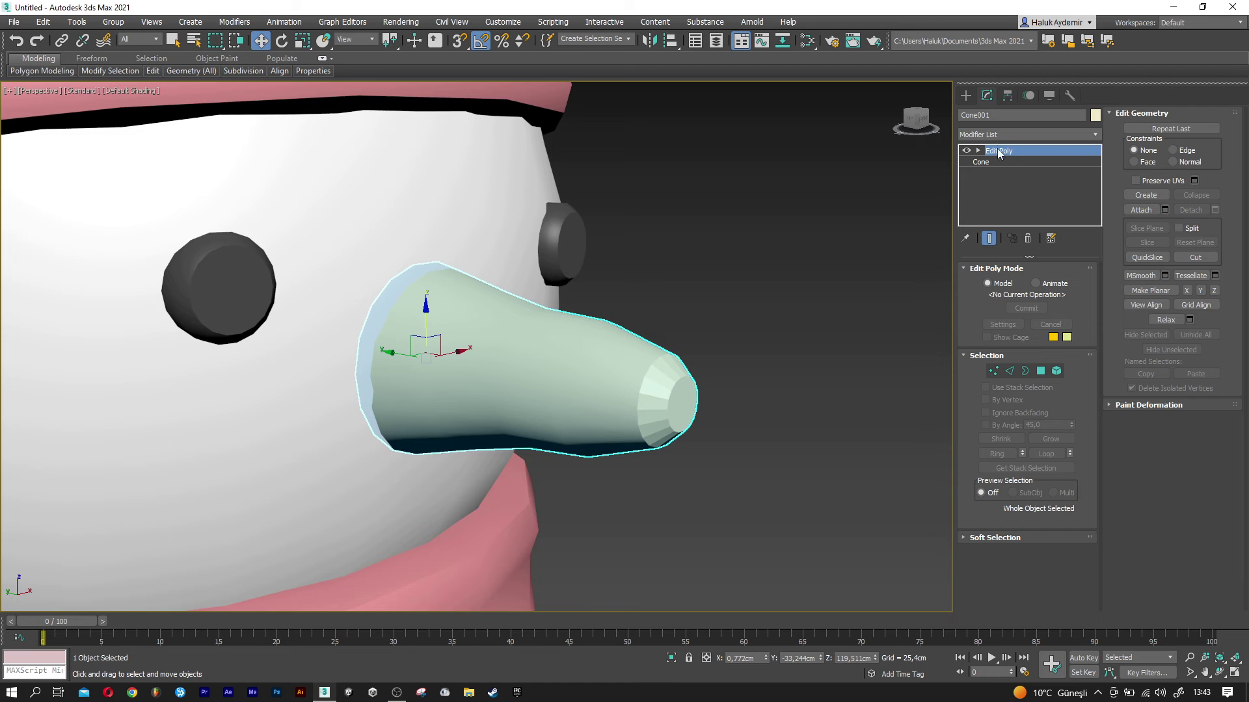
Add a Smooth modifier to the nose with Auto Smooth at a 53,2 threshold.
{"action": "left_click", "coordinate": [997, 135]}
{"action": "type", "text": "sh"}
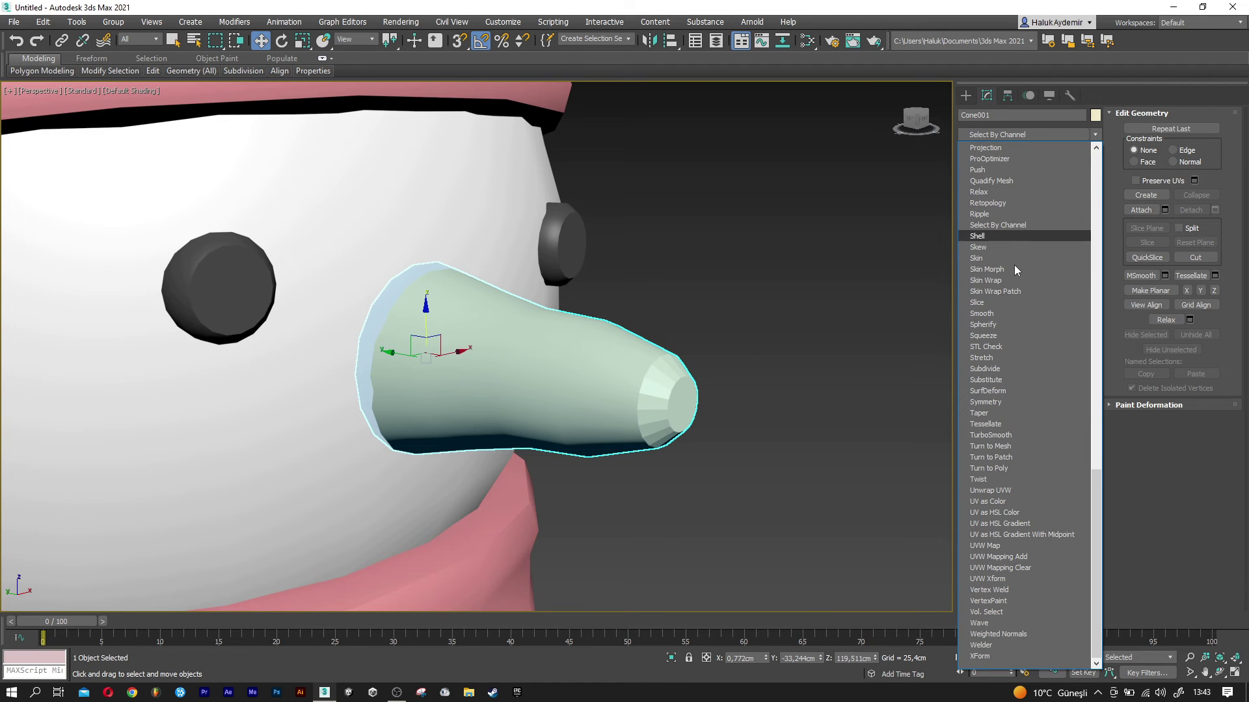
{"action": "left_click", "coordinate": [1008, 314]}
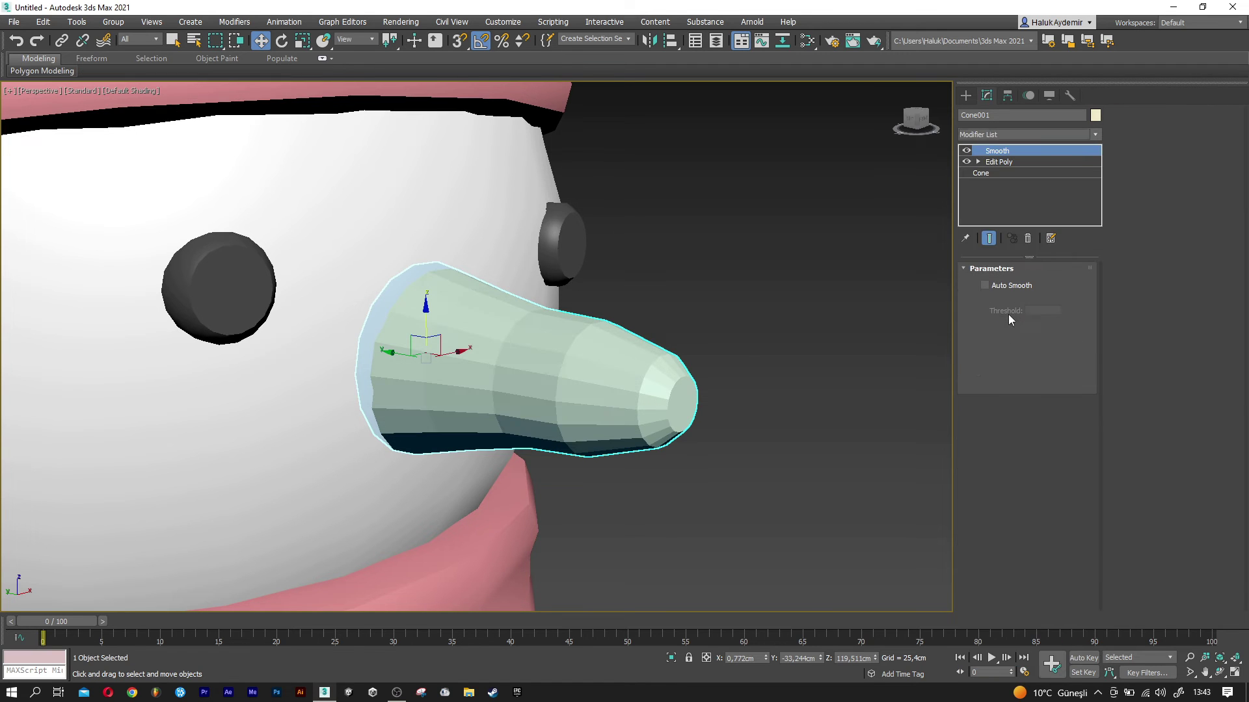
{"action": "left_click", "coordinate": [988, 284]}
{"action": "left_click_drag", "start_coordinate": [1064, 309], "coordinate": [1072, 148]}
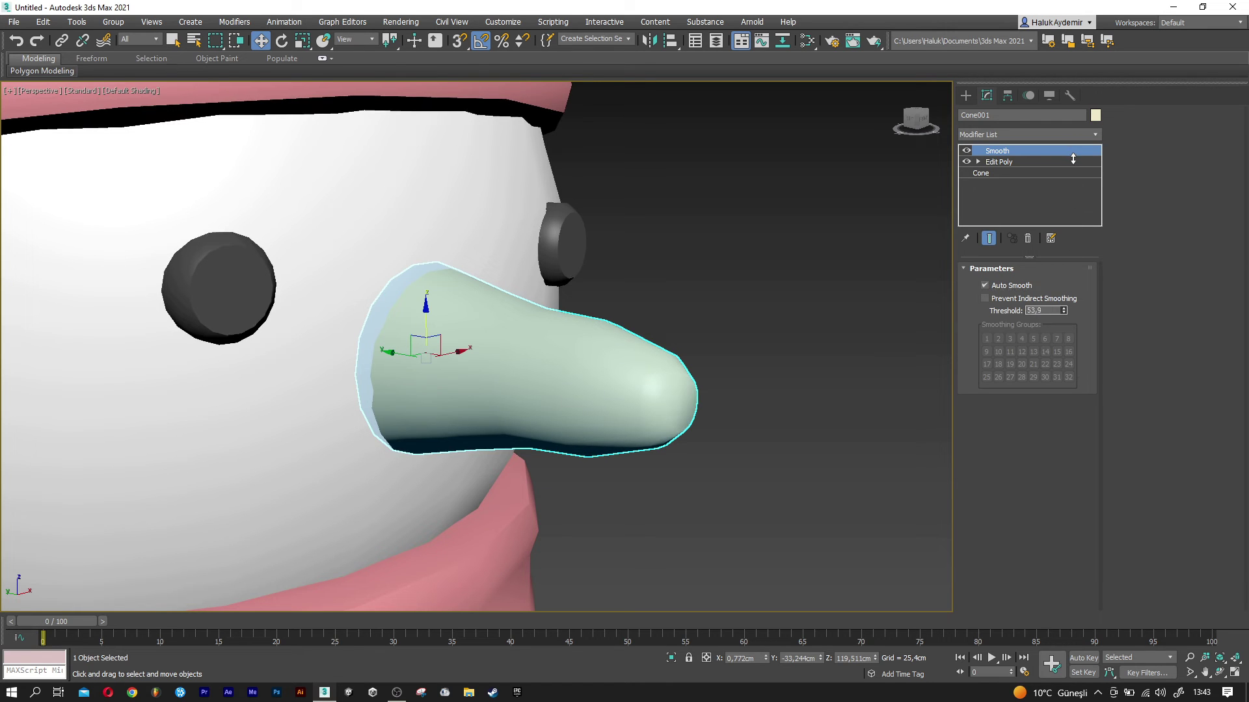
Tilt the carrot nose slightly downward and nudge it up on the face.
{"action": "scroll", "coordinate": [626, 340], "scroll_direction": "down", "scroll_amount": 5}
{"action": "middle_click_drag", "start_coordinate": [625, 339], "coordinate": [468, 342], "text": "alt"}
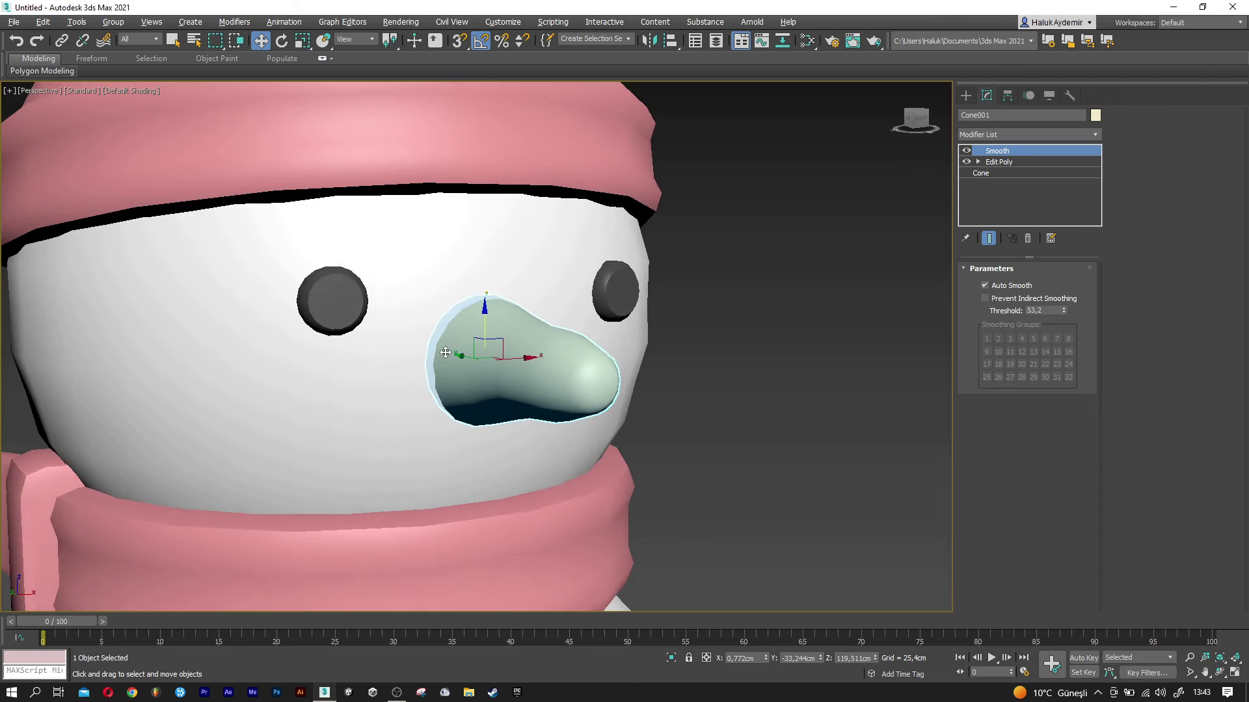
{"action": "scroll", "coordinate": [468, 342], "scroll_direction": "up", "scroll_amount": 3}
{"action": "key", "text": "e"}
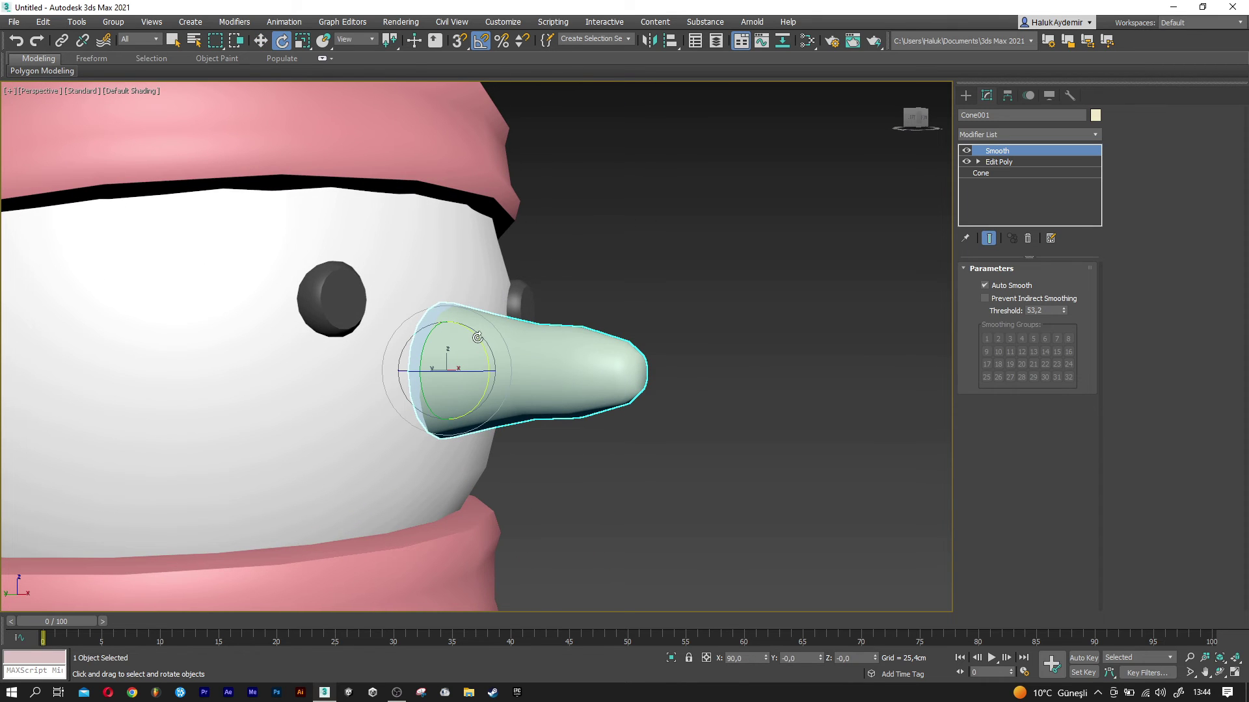
{"action": "left_click_drag", "start_coordinate": [477, 338], "coordinate": [468, 329]}
{"action": "key", "text": "w"}
{"action": "mouse_move", "coordinate": [478, 345]}
{"action": "middle_mouse_down", "text": "alt"}
{"action": "mouse_move", "coordinate": [491, 350]}
{"action": "mouse_move", "coordinate": [416, 368]}
{"action": "middle_mouse_up", "text": "alt"}
{"action": "mouse_move", "coordinate": [416, 368]}
{"action": "left_mouse_down"}
{"action": "mouse_move", "coordinate": [456, 324]}
{"action": "mouse_move", "coordinate": [469, 342]}
{"action": "mouse_move", "coordinate": [415, 360]}
{"action": "left_mouse_up"}
{"action": "key", "text": "e"}
{"action": "key", "text": "w"}
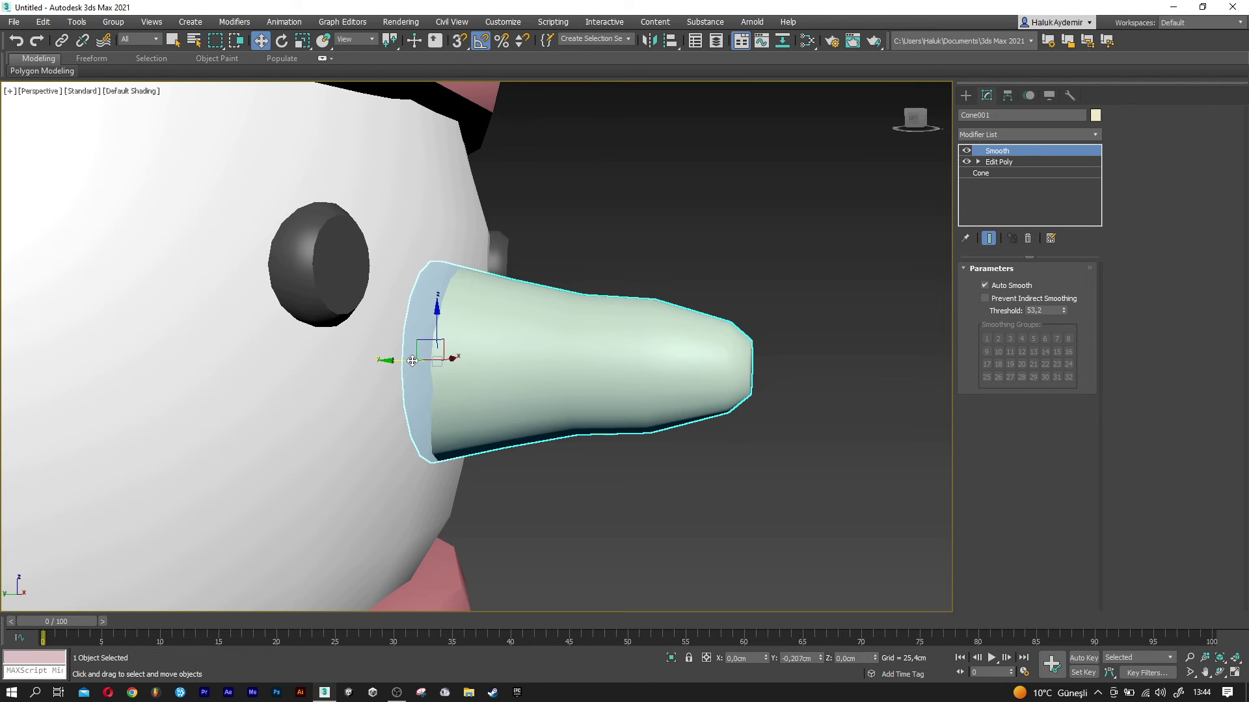
{"action": "scroll", "coordinate": [403, 335], "scroll_direction": "down", "scroll_amount": 3}
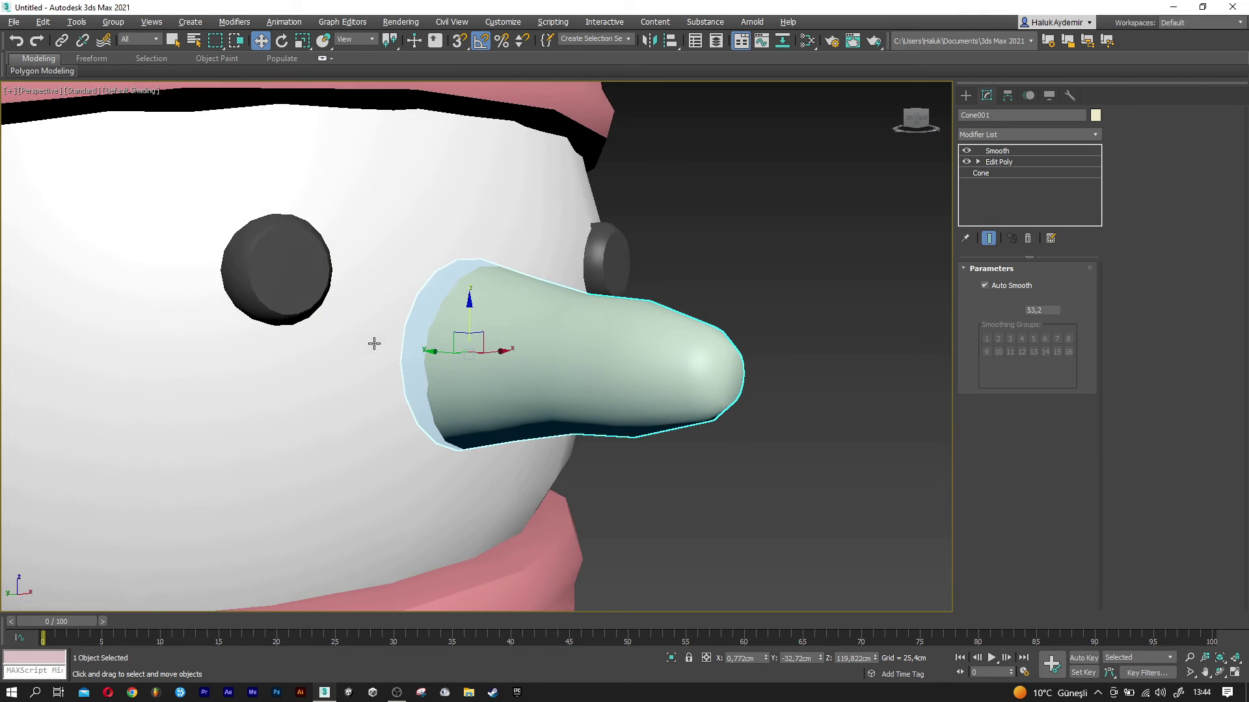
{"action": "left_click", "coordinate": [281, 279]}
{"action": "mouse_move", "coordinate": [281, 278]}
{"action": "middle_mouse_down", "text": "alt"}
{"action": "mouse_move", "coordinate": [444, 323]}
{"action": "mouse_move", "coordinate": [456, 305]}
{"action": "middle_mouse_up", "text": "alt"}
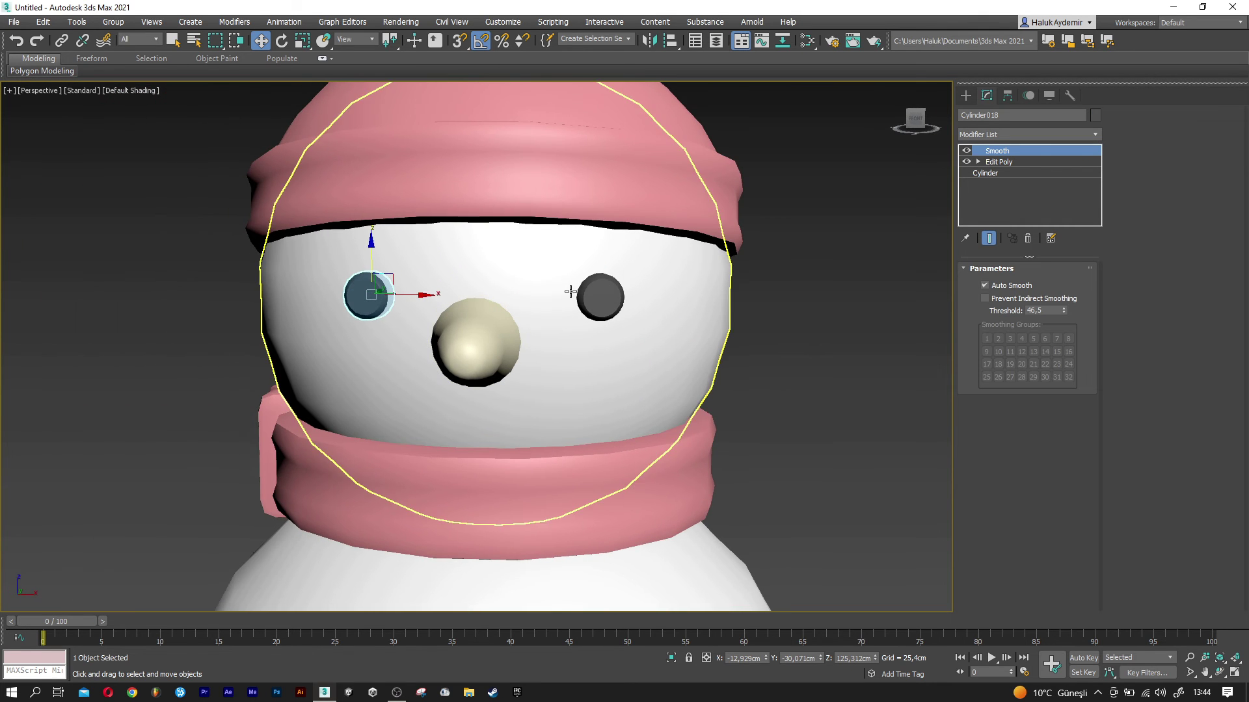
Nudge the left eye slightly right along X so both eyes sit evenly.
{"action": "left_click", "coordinate": [600, 296], "text": "ctrl"}
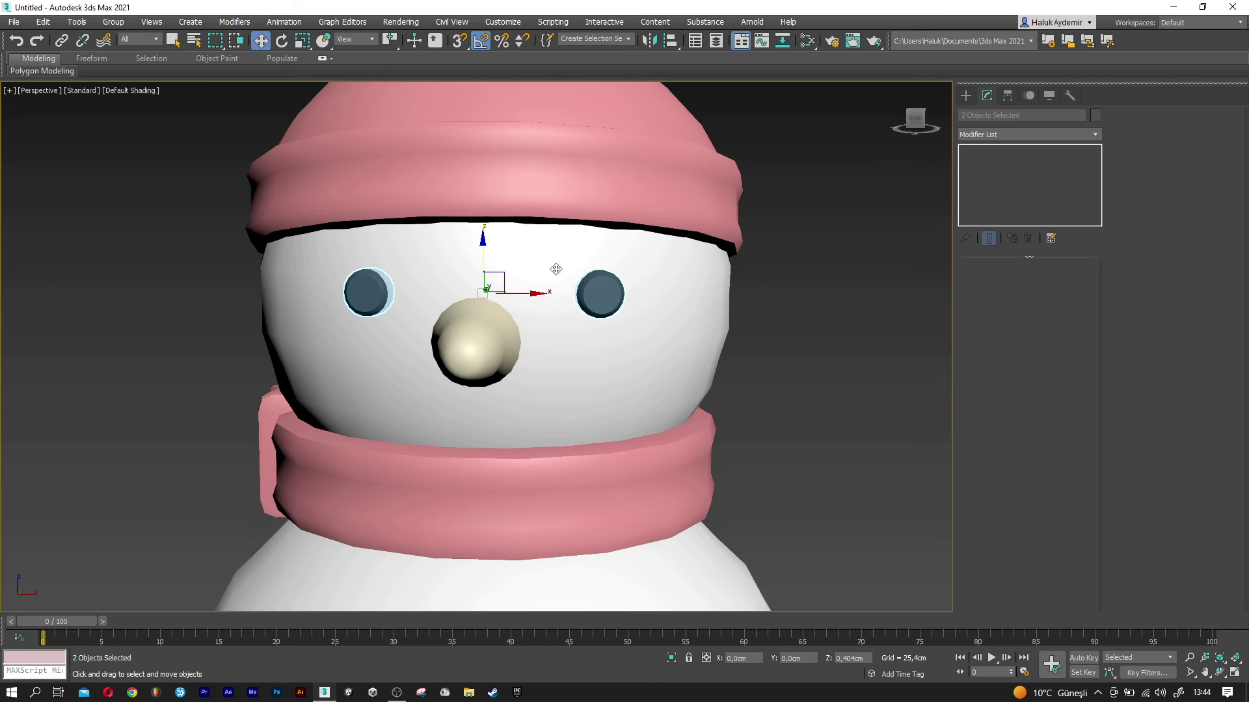
{"action": "left_click", "coordinate": [762, 330]}
{"action": "left_click", "coordinate": [586, 291]}
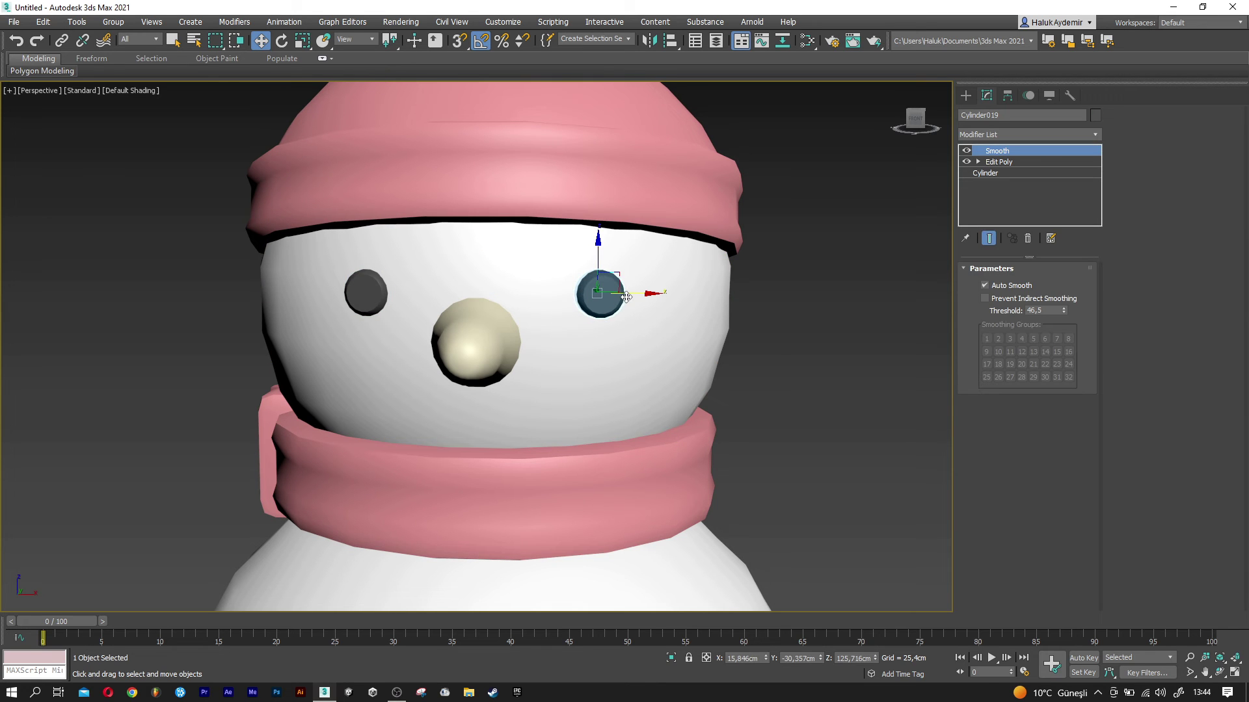
{"action": "left_click", "coordinate": [380, 295]}
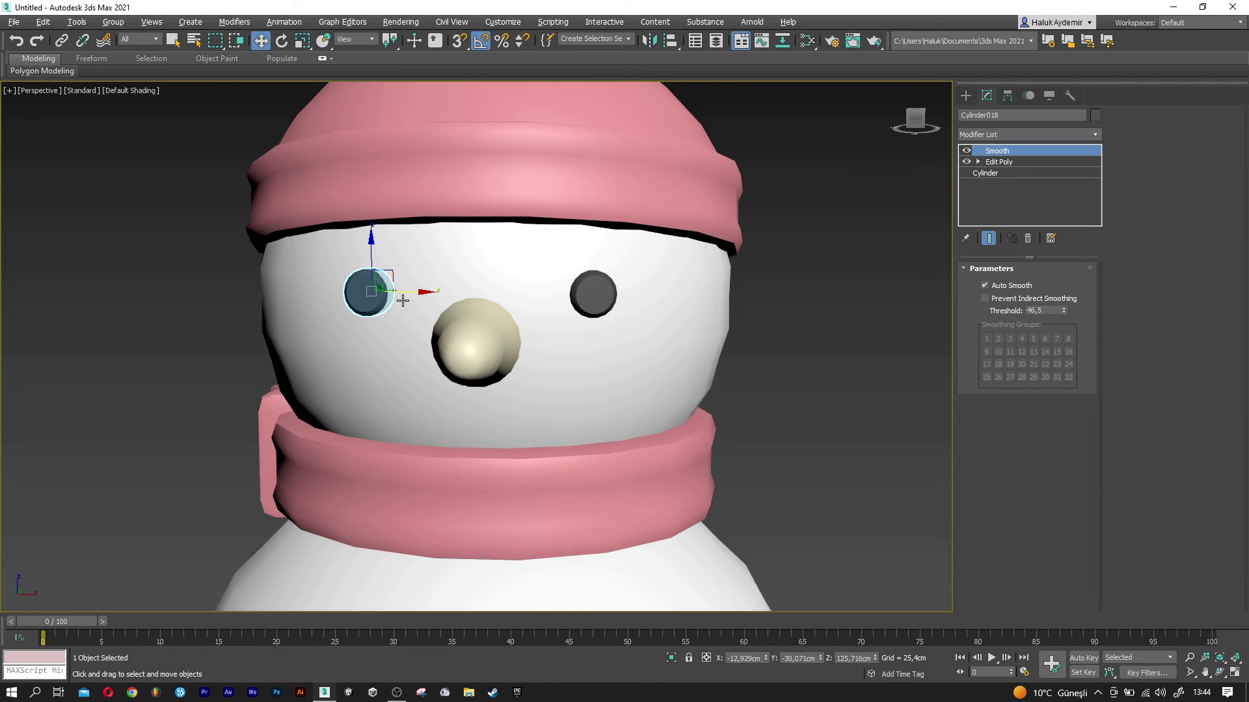
{"action": "scroll", "coordinate": [402, 300], "scroll_direction": "down", "scroll_amount": 3}
{"action": "left_click_drag", "start_coordinate": [412, 294], "coordinate": [414, 295]}
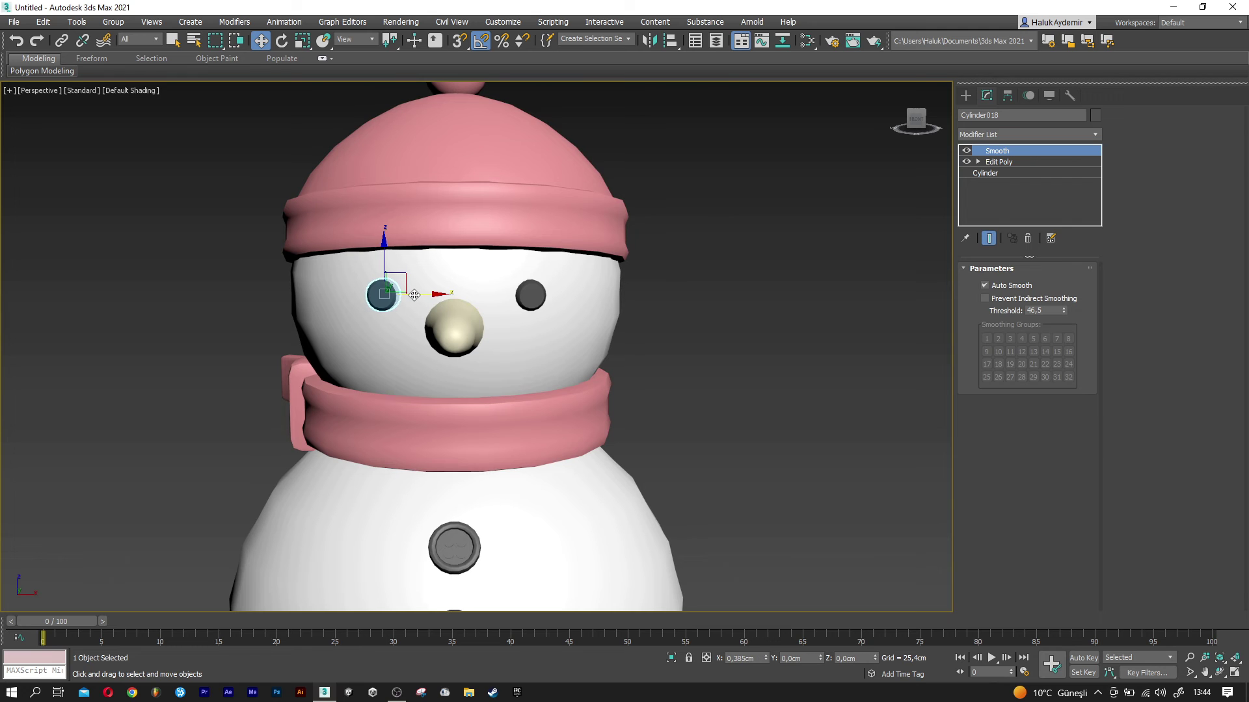
{"action": "left_click", "coordinate": [714, 392]}
{"action": "mouse_move", "coordinate": [714, 392]}
{"action": "middle_mouse_down", "text": "alt"}
{"action": "mouse_move", "coordinate": [659, 495]}
{"action": "mouse_move", "coordinate": [876, 266]}
{"action": "middle_mouse_up", "text": "alt"}
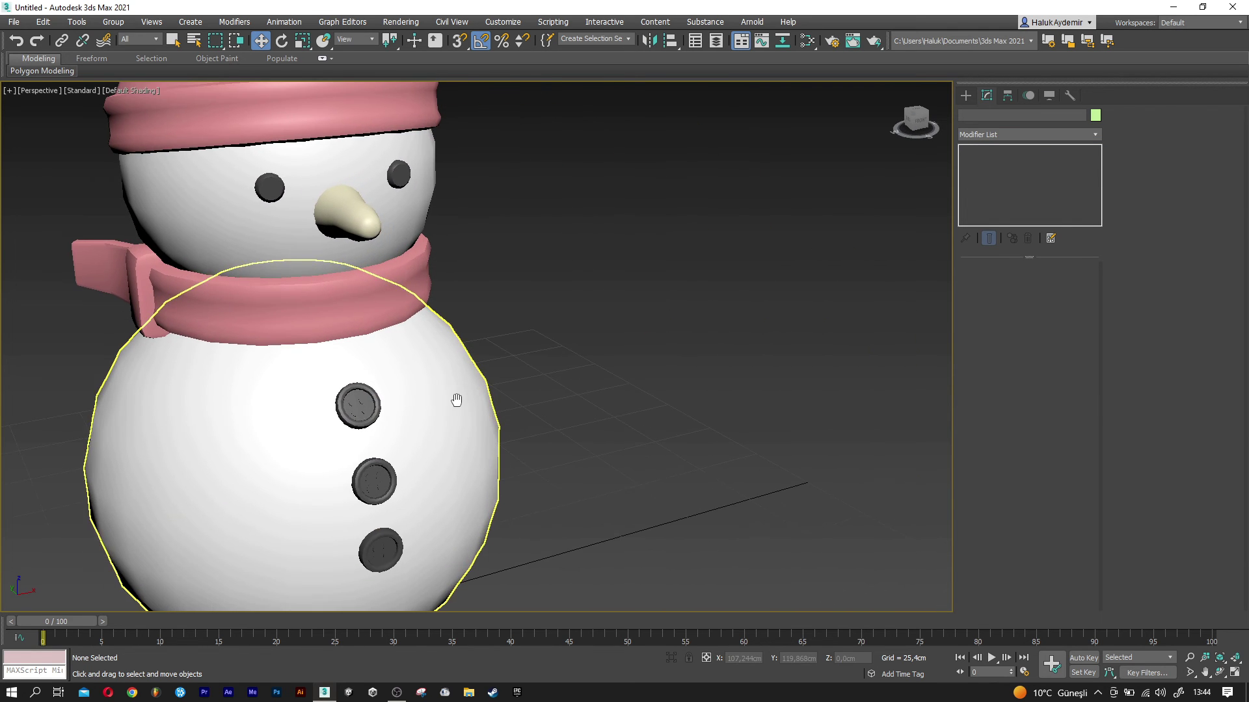
{"action": "left_click", "coordinate": [966, 96]}
Create Box003 beside the snowman with Length 2, Width 25, Height 2 cm.
{"action": "left_click", "coordinate": [995, 174]}
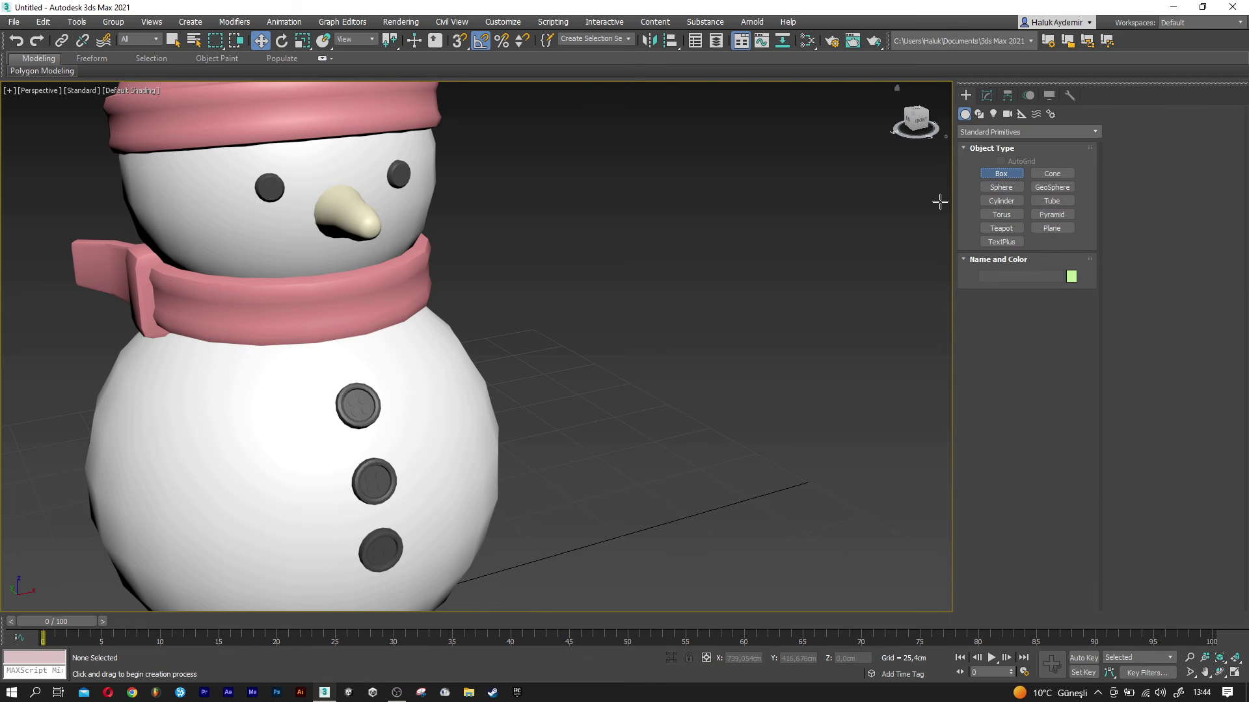
{"action": "middle_click_drag", "start_coordinate": [568, 463], "coordinate": [552, 427]}
{"action": "left_click_drag", "start_coordinate": [512, 564], "coordinate": [602, 541]}
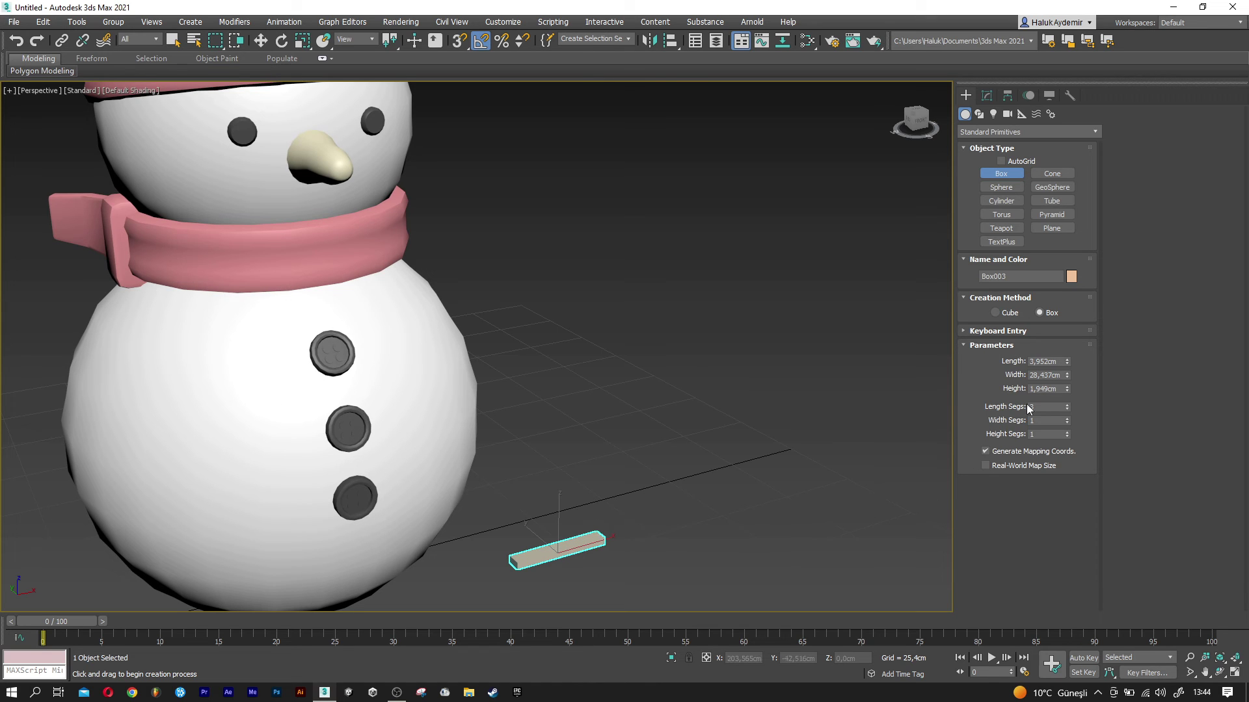
{"action": "left_click", "coordinate": [1038, 361]}
{"action": "type", "text": "2"}
{"action": "key", "text": "Tab"}
{"action": "key", "text": "Tab"}
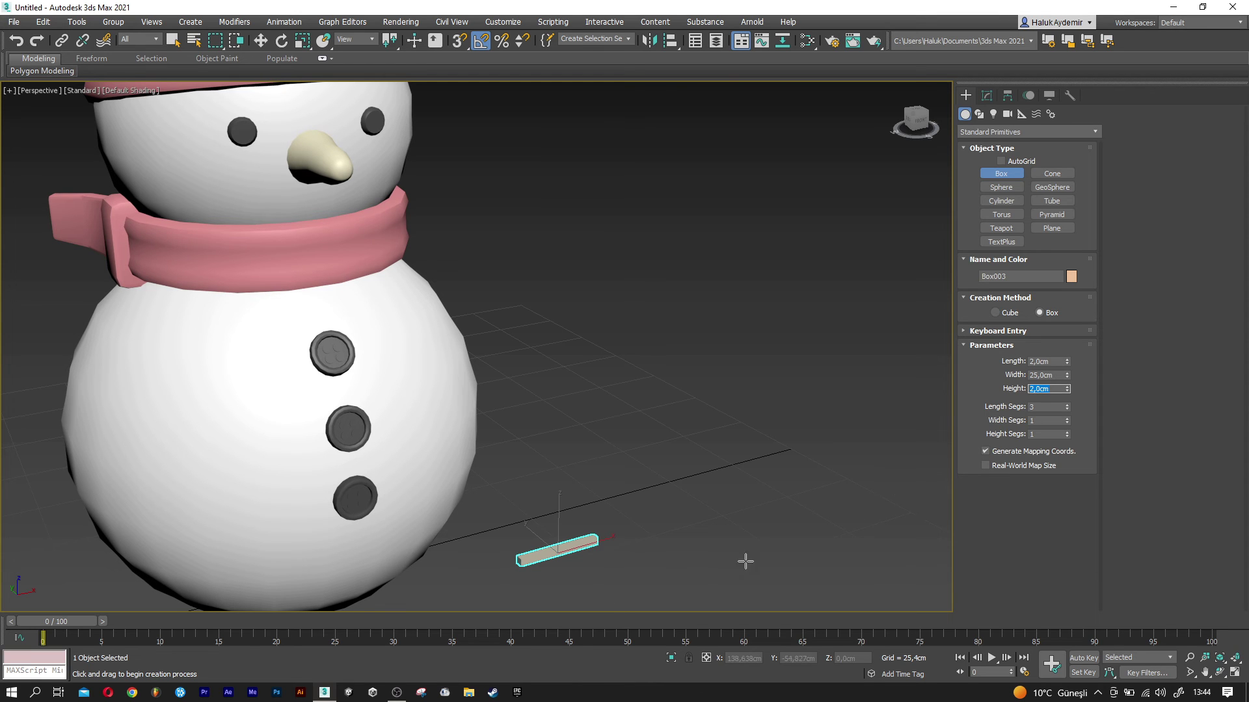
{"action": "scroll", "coordinate": [600, 549], "scroll_direction": "down", "scroll_amount": 3}
{"action": "key", "text": "w"}
{"action": "scroll", "coordinate": [582, 411], "scroll_direction": "up", "scroll_amount": 2}
{"action": "scroll", "coordinate": [582, 411], "scroll_direction": "up", "scroll_amount": 2}
Centre-align the box on the head, slide it below the nose, and show Edged Faces.
{"action": "left_click", "coordinate": [676, 45]}
{"action": "left_click", "coordinate": [447, 218]}
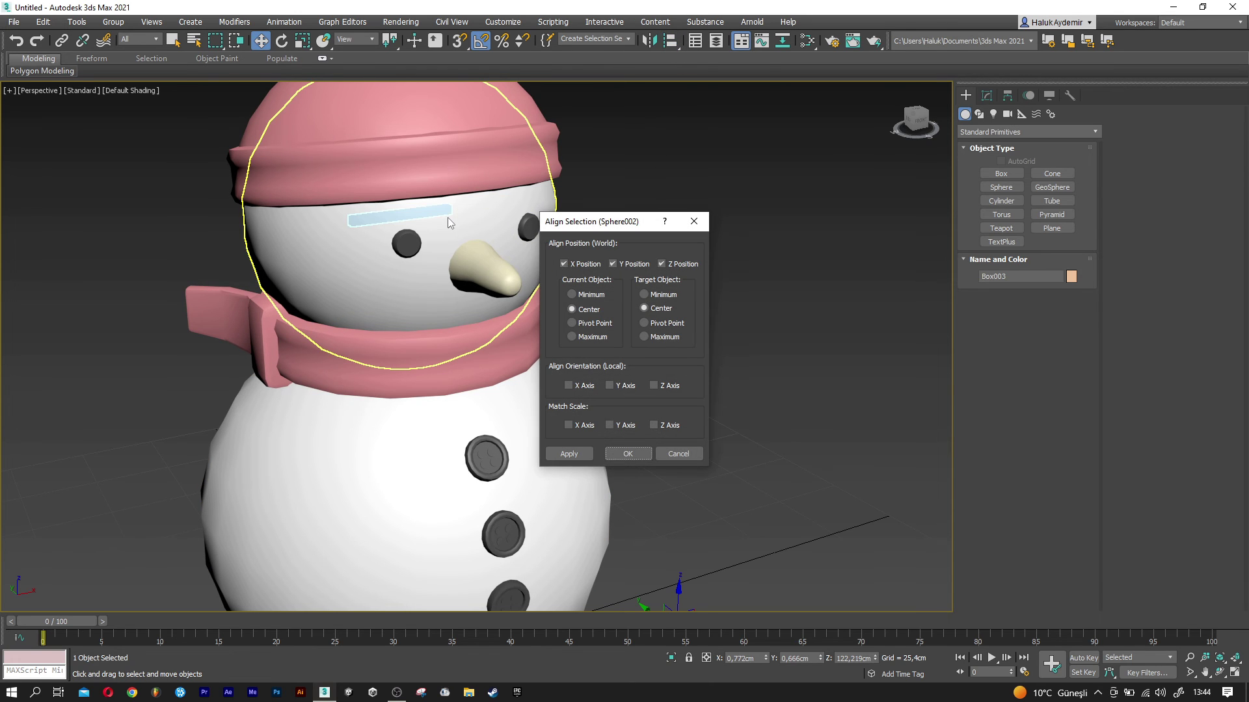
{"action": "left_click", "coordinate": [623, 453]}
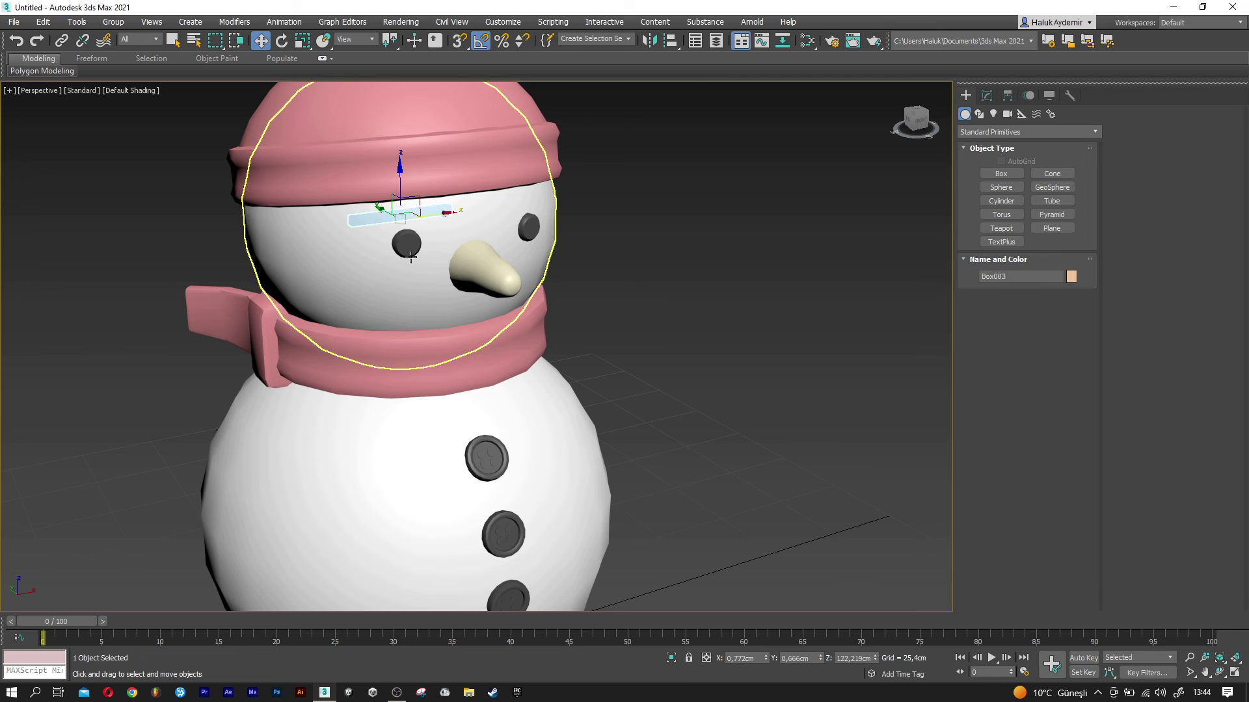
{"action": "mouse_move", "coordinate": [402, 223]}
{"action": "left_mouse_down"}
{"action": "mouse_move", "coordinate": [476, 241]}
{"action": "mouse_move", "coordinate": [476, 276]}
{"action": "left_mouse_up"}
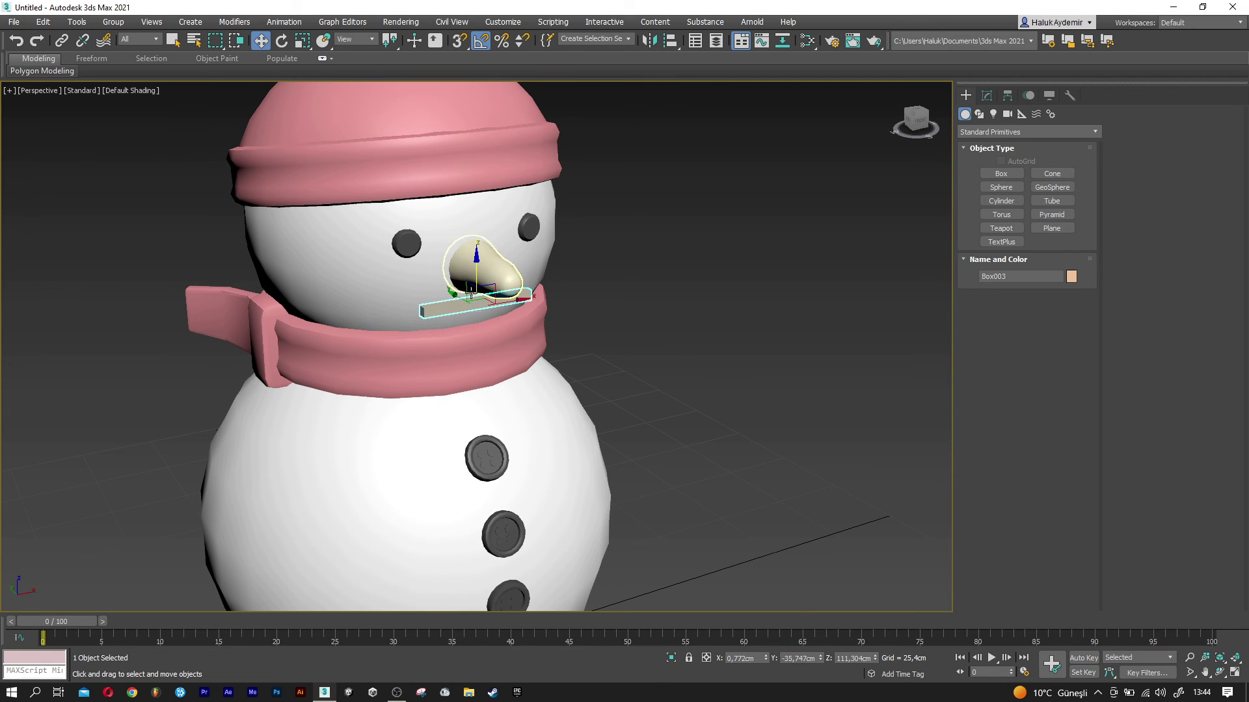
{"action": "key", "text": "z"}
{"action": "middle_click_drag", "start_coordinate": [416, 330], "coordinate": [445, 365], "text": "alt"}
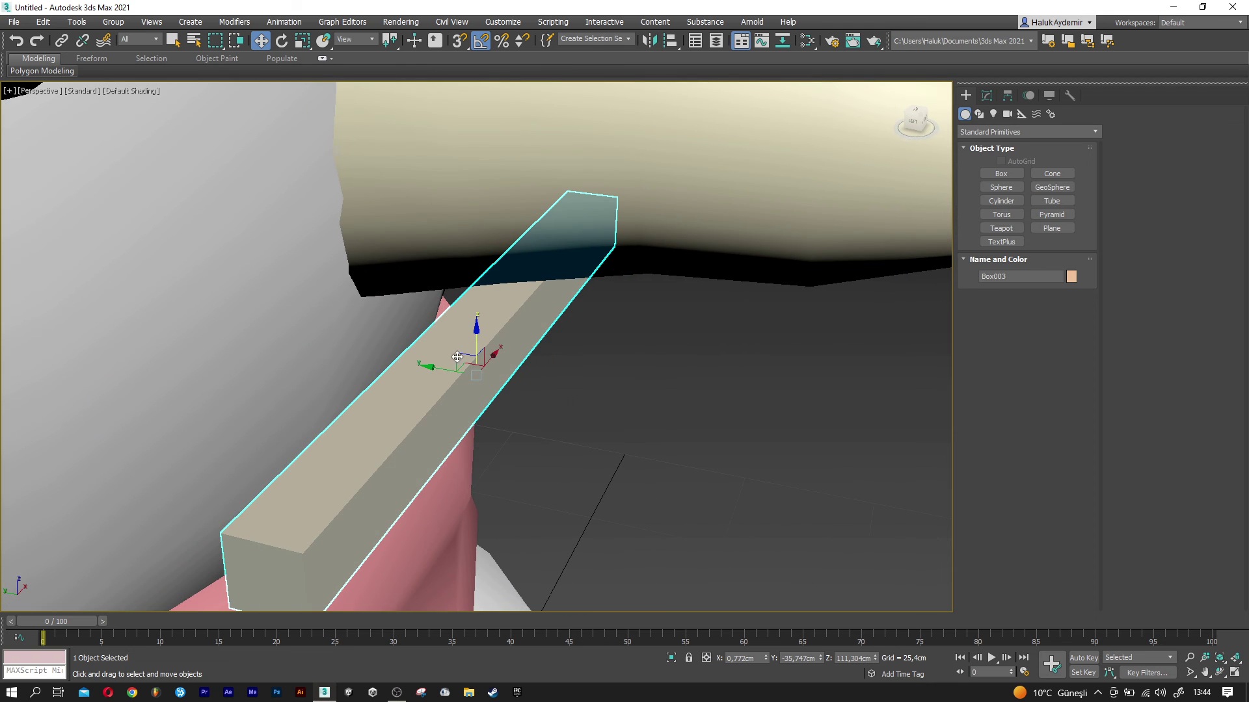
{"action": "mouse_move", "coordinate": [419, 364]}
{"action": "left_mouse_down"}
{"action": "mouse_move", "coordinate": [322, 340]}
{"action": "mouse_move", "coordinate": [348, 347]}
{"action": "mouse_move", "coordinate": [348, 362]}
{"action": "left_mouse_up"}
{"action": "middle_click_drag", "start_coordinate": [349, 362], "coordinate": [392, 353]}
{"action": "key", "text": "F4"}
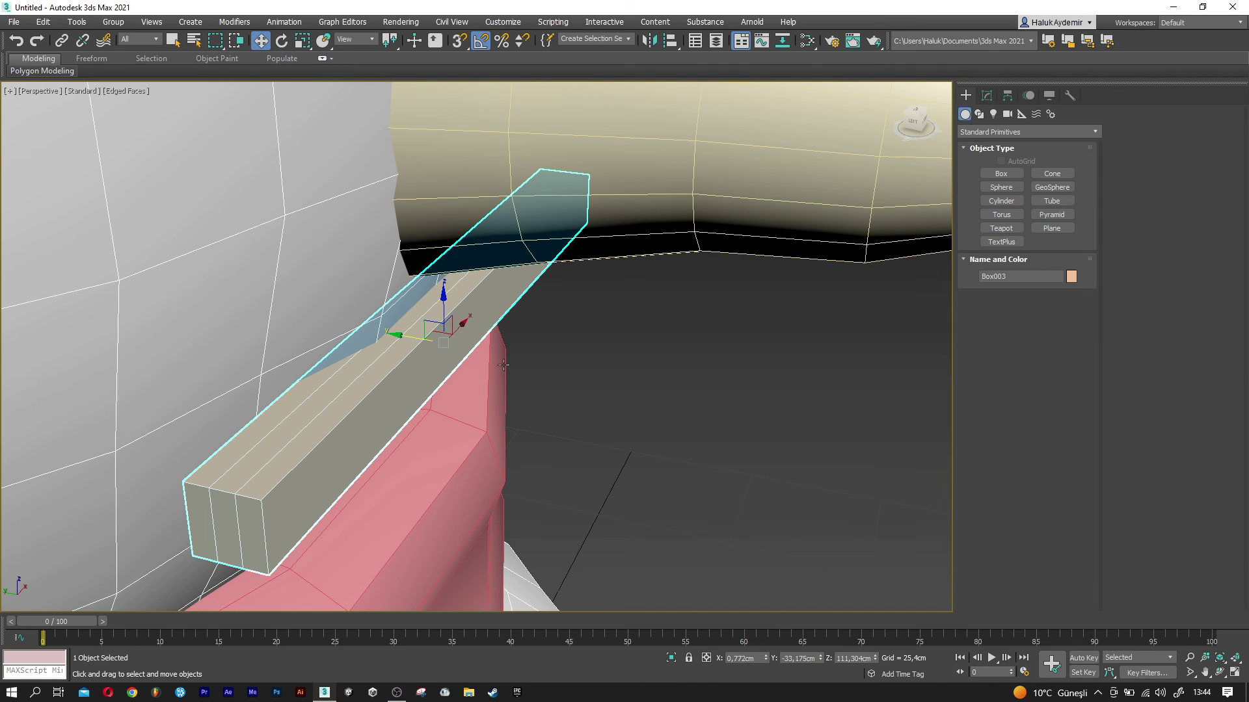
{"action": "left_click", "coordinate": [988, 98]}
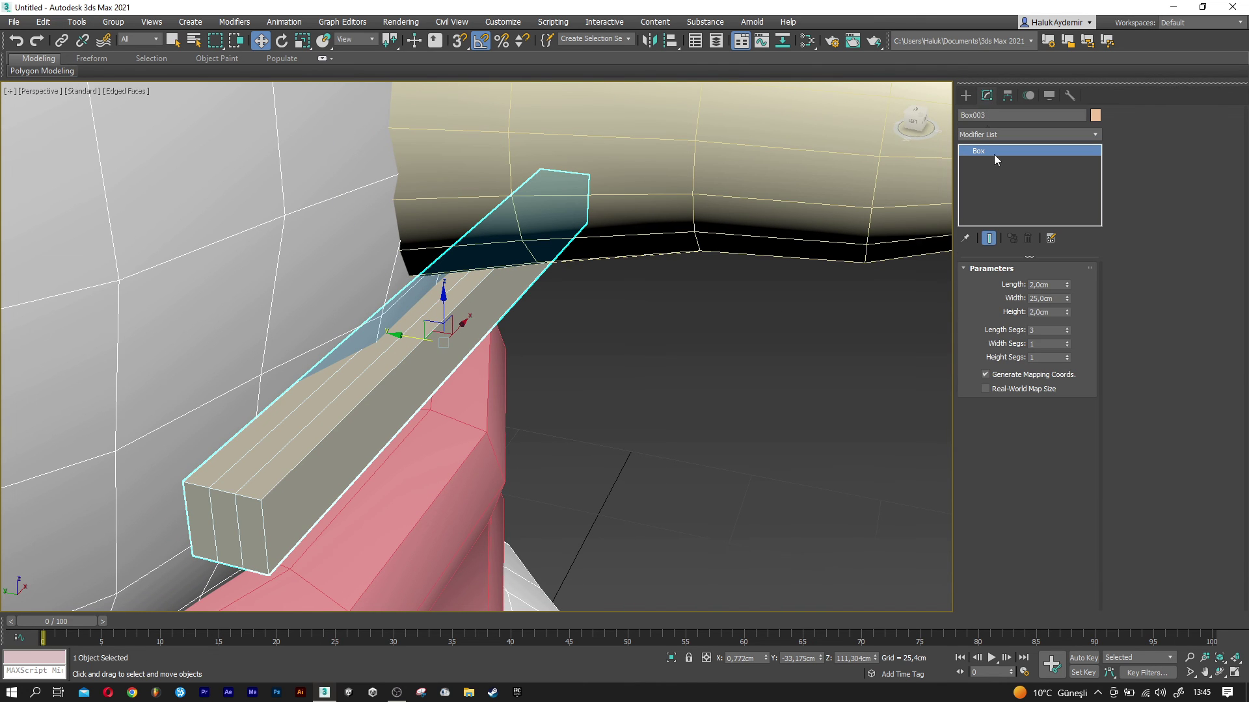
Give the box 5 width segments and a Bend of -80° about the X axis.
{"action": "right_click", "coordinate": [1067, 329]}
{"action": "left_click", "coordinate": [1067, 342]}
{"action": "left_click", "coordinate": [1067, 342]}
{"action": "left_click", "coordinate": [1018, 134]}
{"action": "key", "text": "b"}
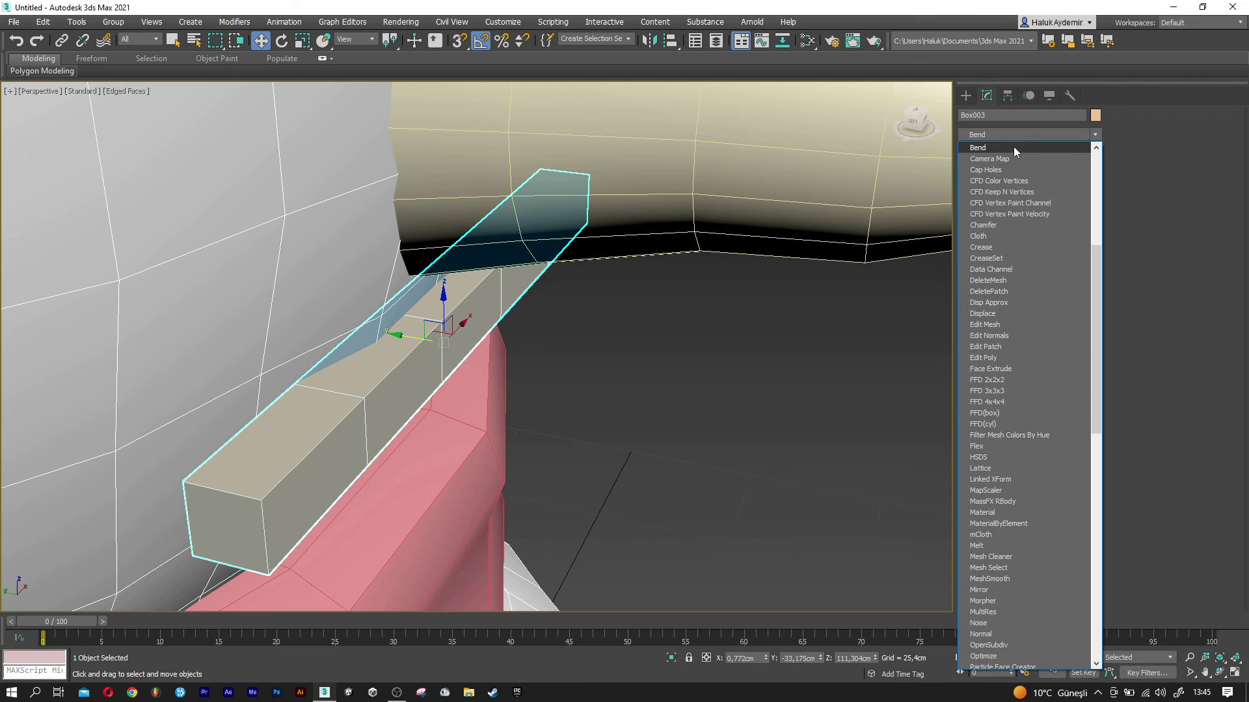
{"action": "left_click", "coordinate": [1012, 147]}
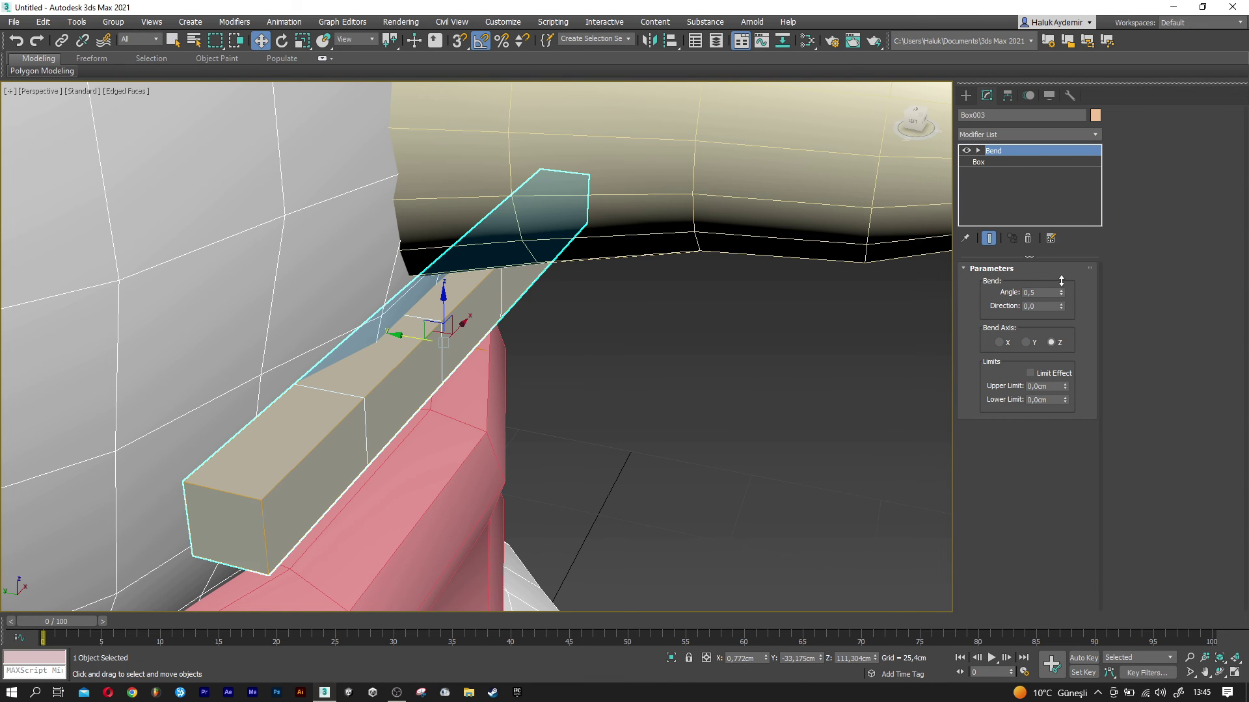
{"action": "left_click_drag", "start_coordinate": [1061, 292], "coordinate": [1054, 240]}
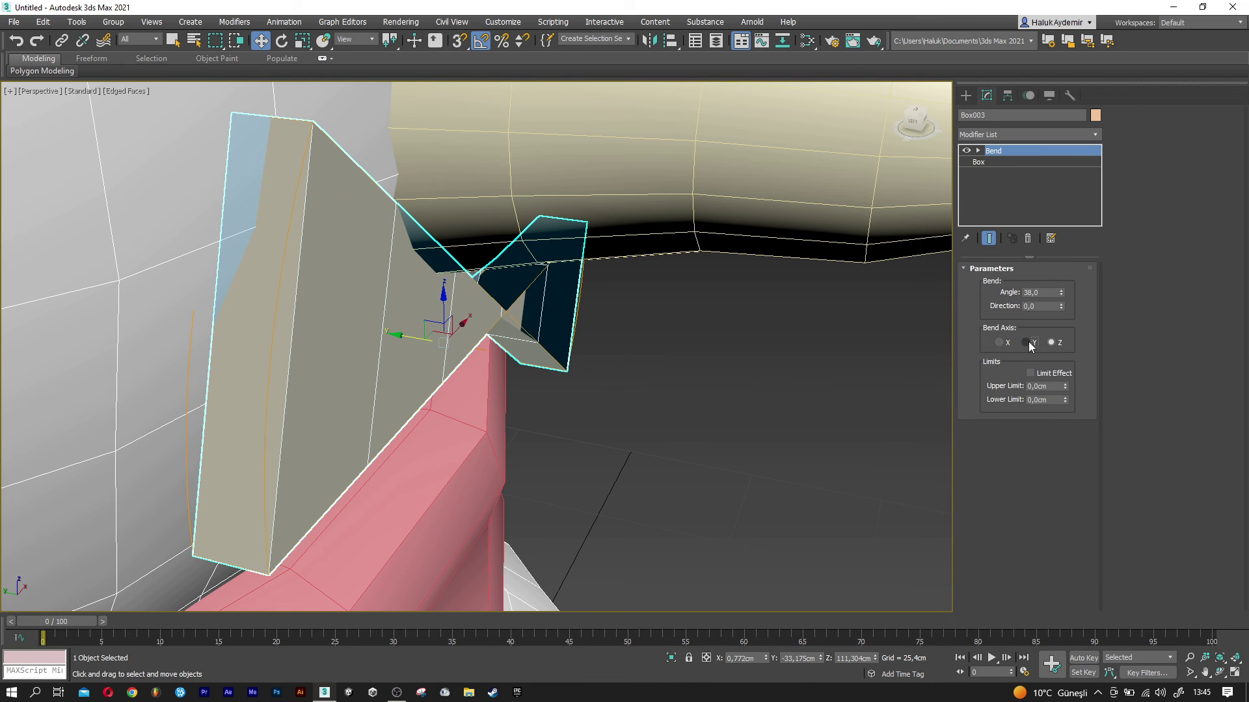
{"action": "left_click", "coordinate": [1026, 343]}
{"action": "left_click", "coordinate": [1001, 344]}
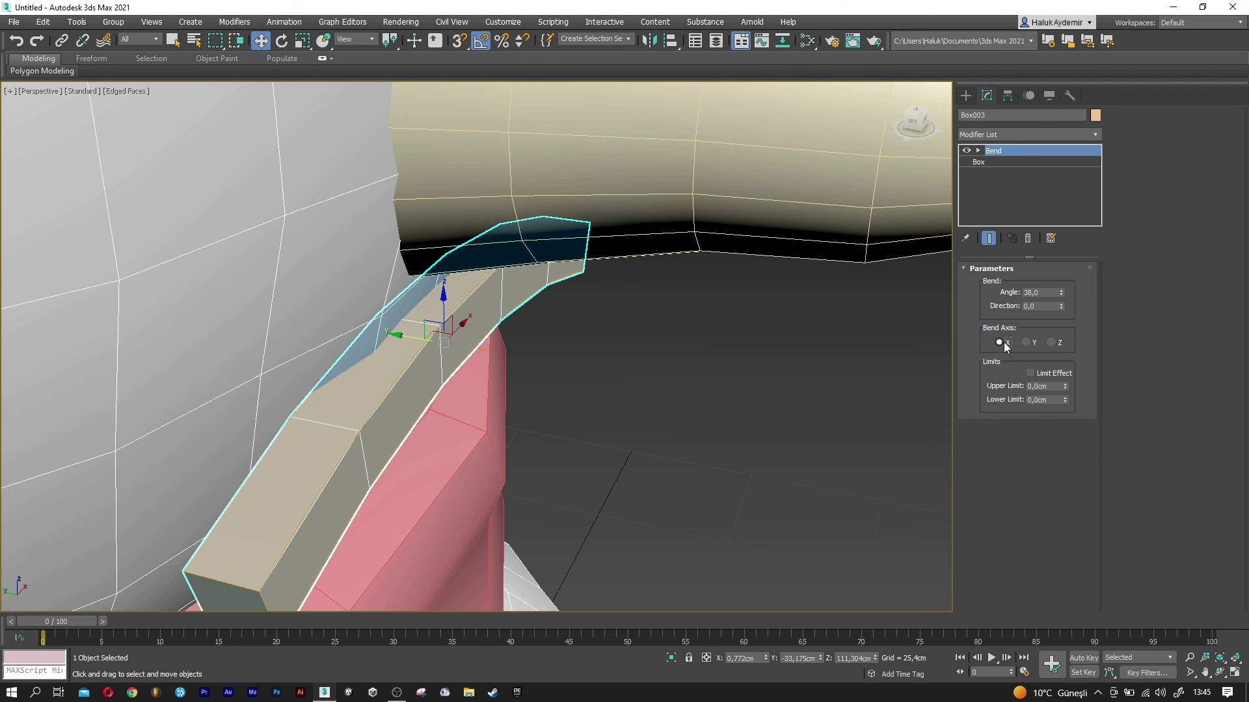
{"action": "left_click_drag", "start_coordinate": [1060, 292], "coordinate": [1056, 323]}
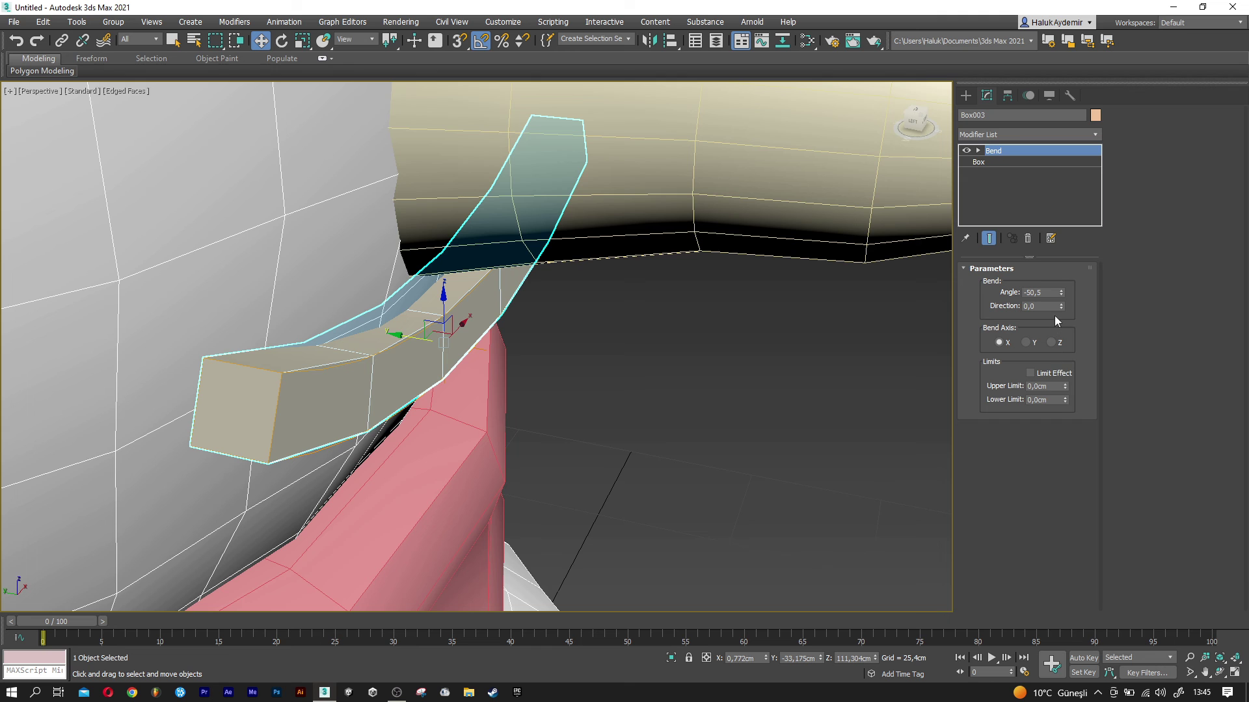
{"action": "double_click", "coordinate": [1051, 293]}
{"action": "type", "text": "0"}
{"action": "key", "text": "Return"}
Lower the curved mouth slightly and set its bend direction to 14,5.
{"action": "middle_click_drag", "start_coordinate": [489, 305], "coordinate": [441, 303], "text": "alt"}
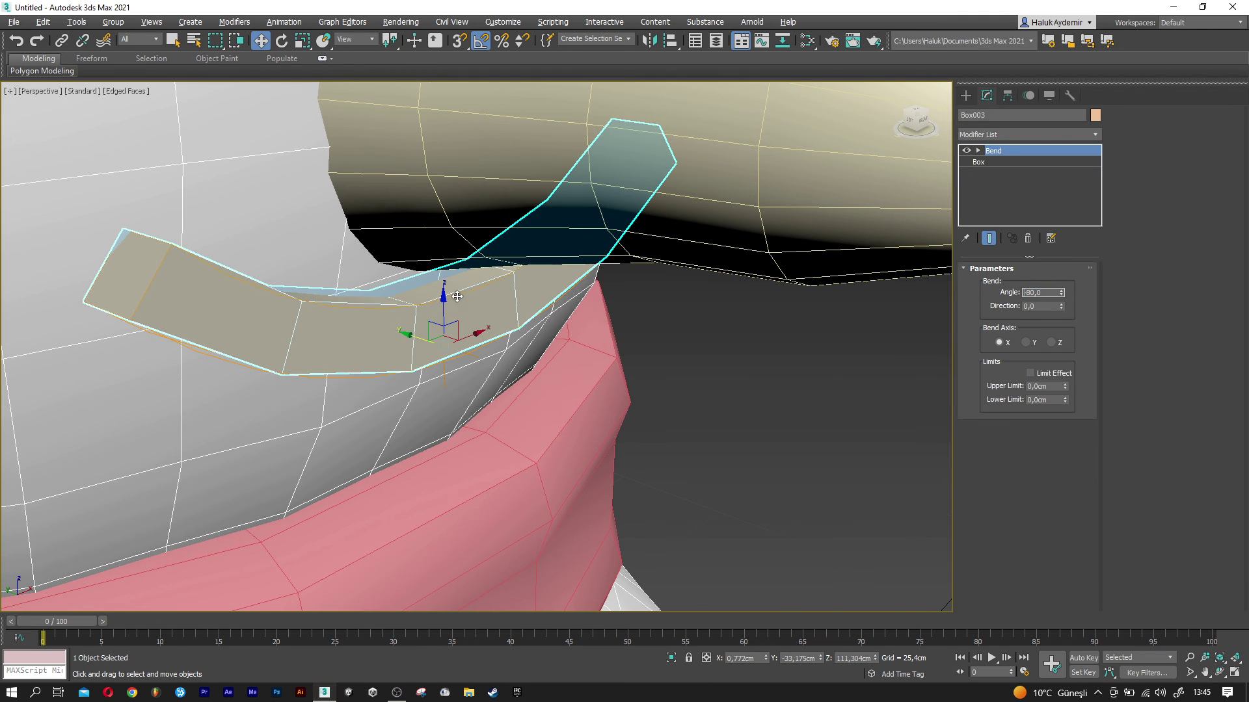
{"action": "left_click_drag", "start_coordinate": [441, 302], "coordinate": [443, 328]}
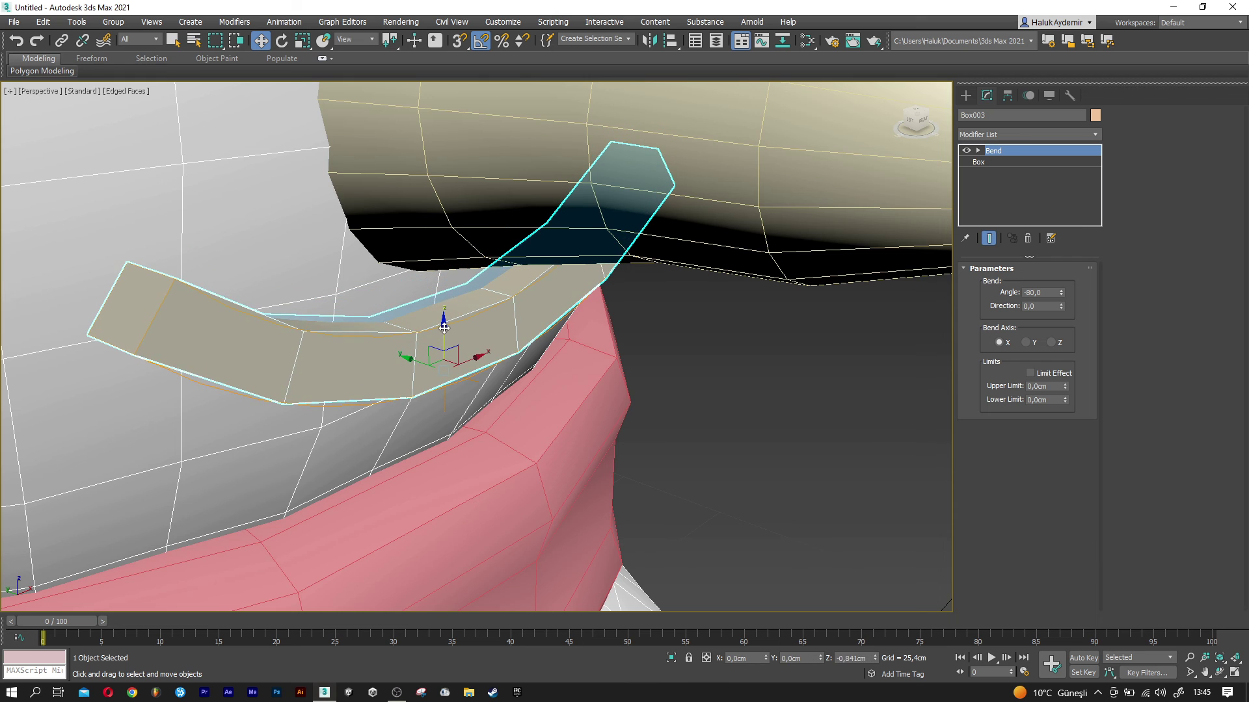
{"action": "mouse_move", "coordinate": [442, 329]}
{"action": "middle_mouse_down", "text": "alt"}
{"action": "mouse_move", "coordinate": [356, 332]}
{"action": "mouse_move", "coordinate": [950, 370]}
{"action": "middle_mouse_up", "text": "alt"}
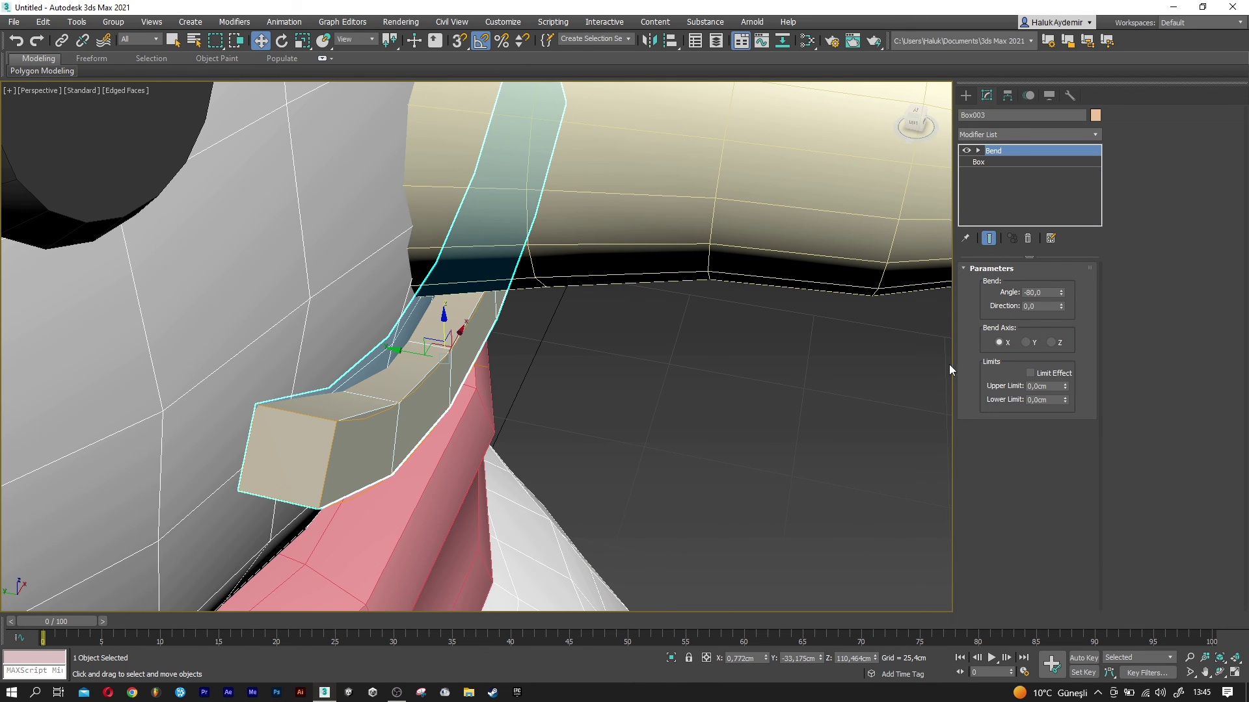
{"action": "left_click_drag", "start_coordinate": [1060, 306], "coordinate": [1061, 287]}
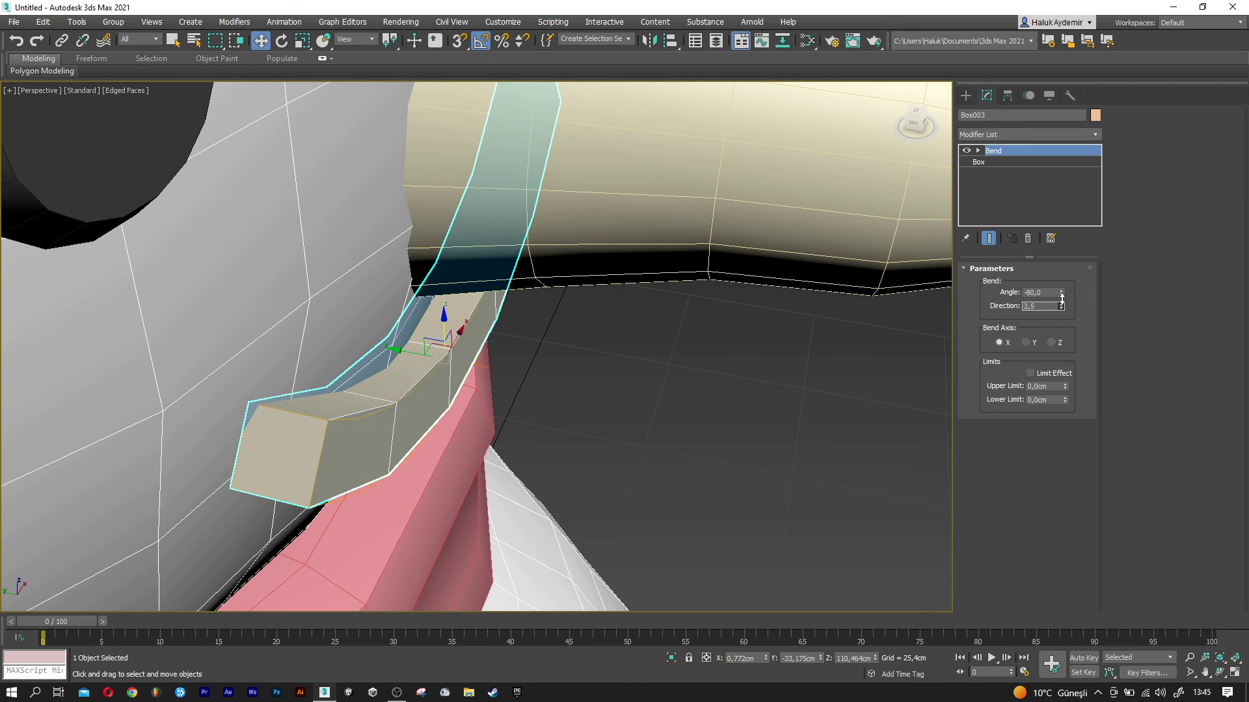
{"action": "left_click_drag", "start_coordinate": [1061, 286], "coordinate": [1061, 285]}
Reselect the mouth and lower it a bit more beneath the nose.
{"action": "middle_click_drag", "start_coordinate": [674, 322], "coordinate": [622, 301], "text": "alt"}
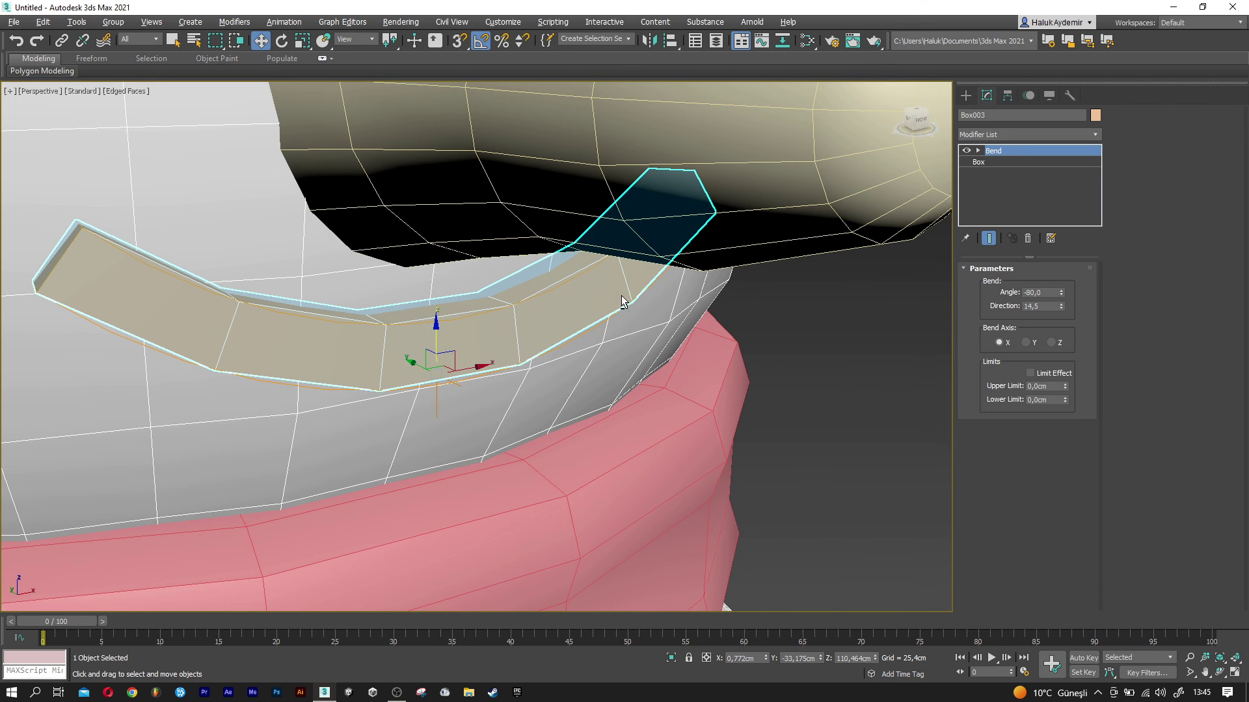
{"action": "scroll", "coordinate": [491, 310], "scroll_direction": "down", "scroll_amount": 2}
{"action": "scroll", "coordinate": [522, 332], "scroll_direction": "down", "scroll_amount": 3}
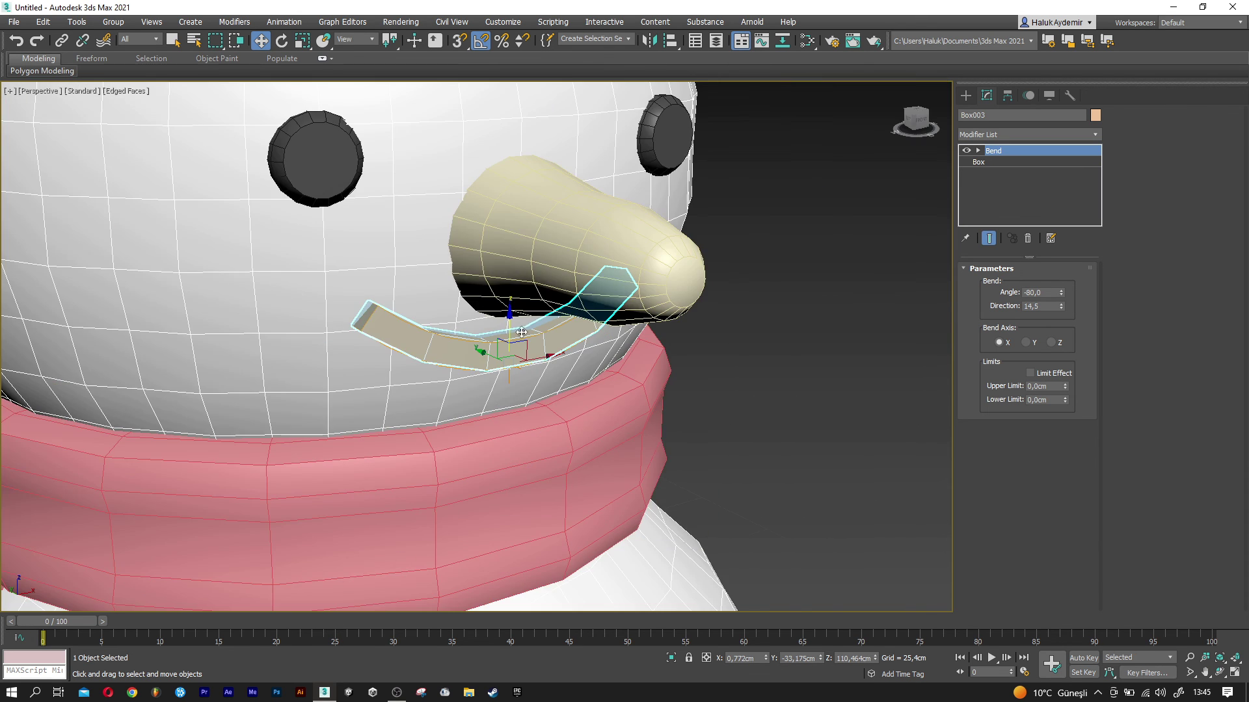
{"action": "left_click", "coordinate": [540, 261]}
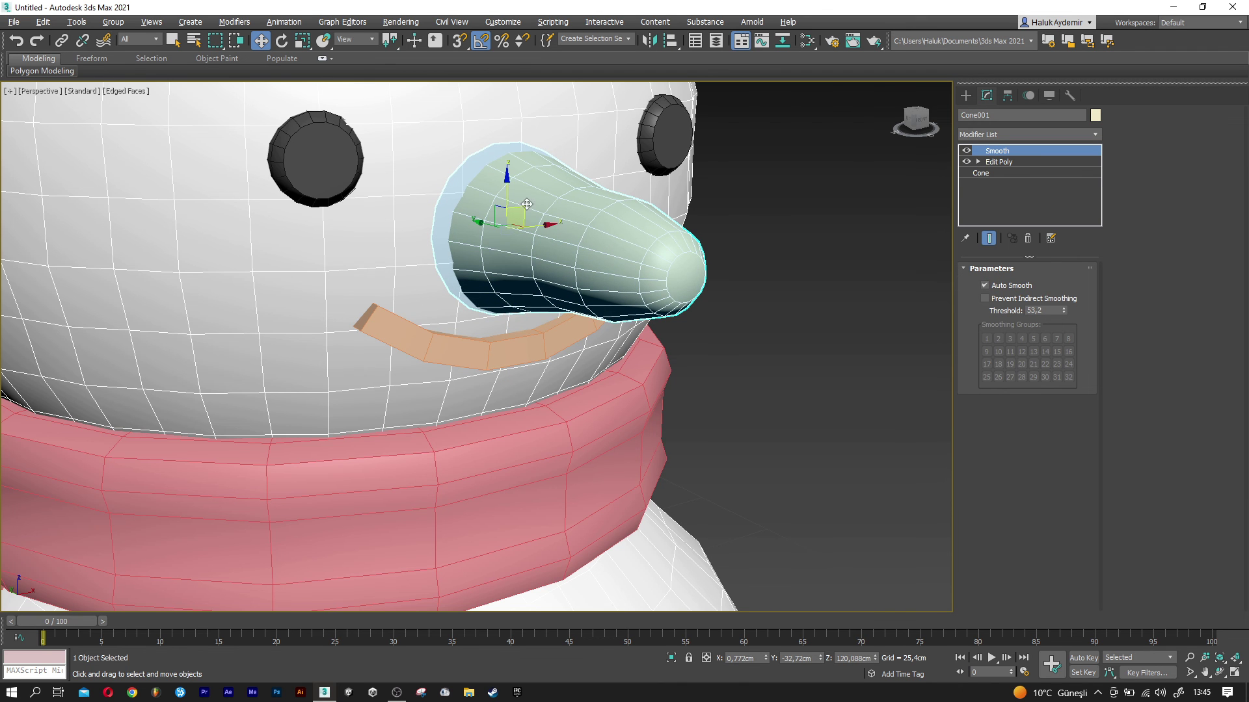
{"action": "middle_click_drag", "start_coordinate": [527, 204], "coordinate": [501, 349], "text": "alt"}
{"action": "left_click", "coordinate": [502, 348]}
{"action": "scroll", "coordinate": [490, 353], "scroll_direction": "up", "scroll_amount": 4}
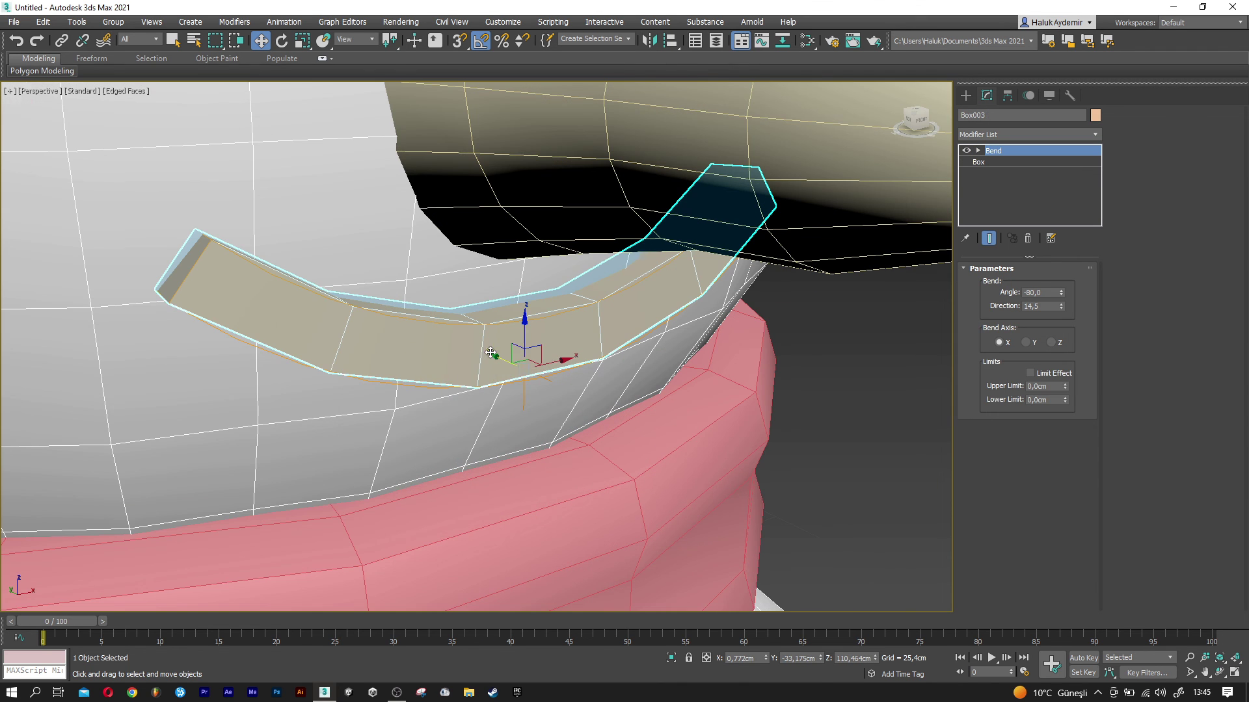
{"action": "left_click_drag", "start_coordinate": [525, 325], "coordinate": [525, 347]}
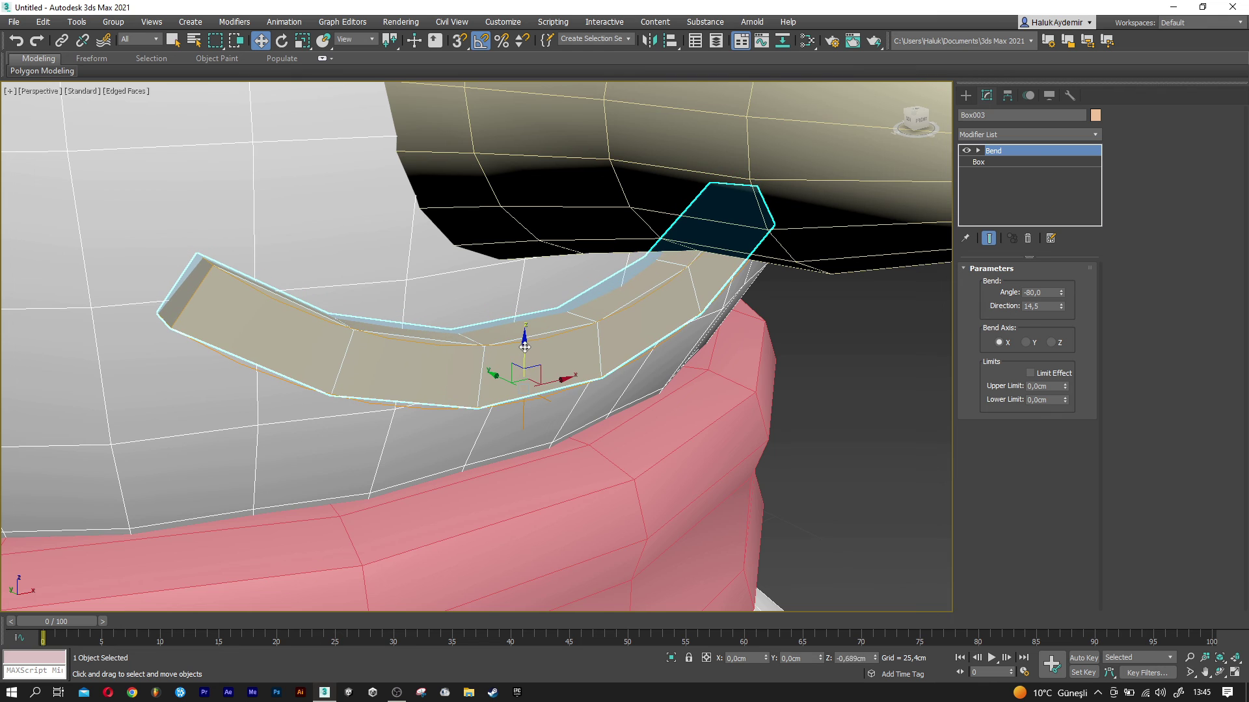
{"action": "left_click", "coordinate": [985, 136]}
Add an Edit Poly modifier above the Bend and enter Edge mode.
{"action": "type", "text": "esh"}
{"action": "left_click", "coordinate": [990, 182]}
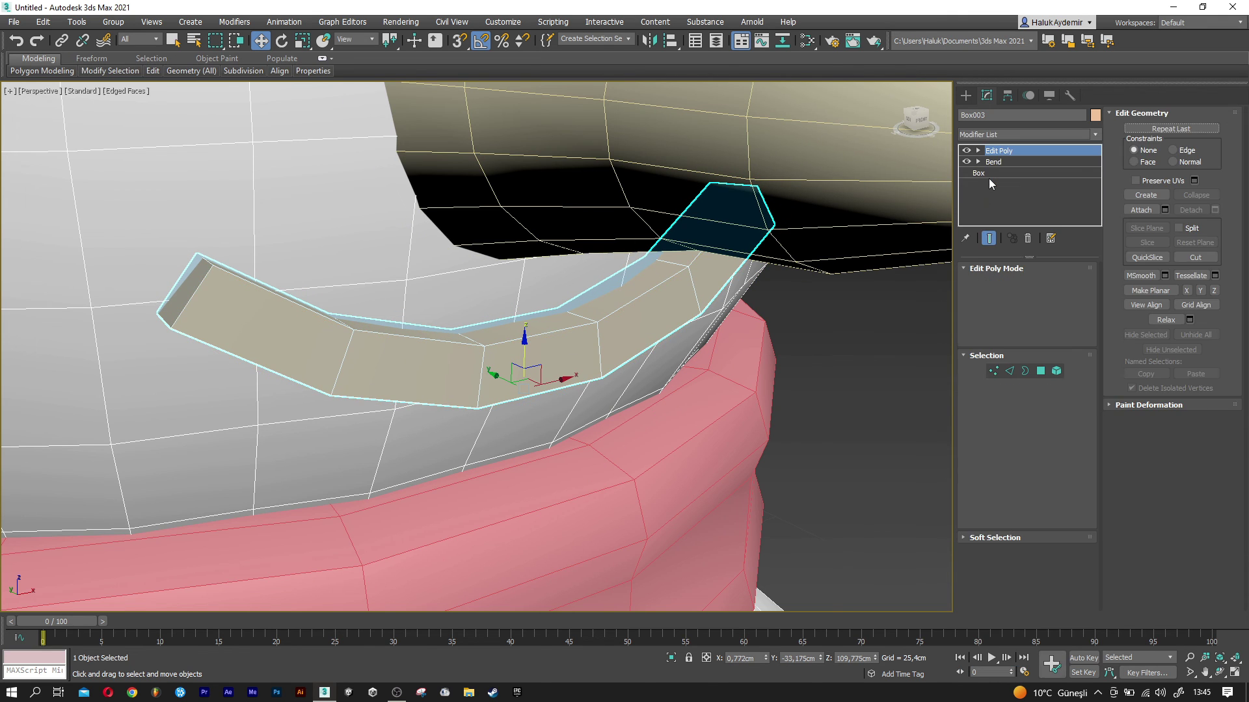
{"action": "left_click", "coordinate": [1010, 370]}
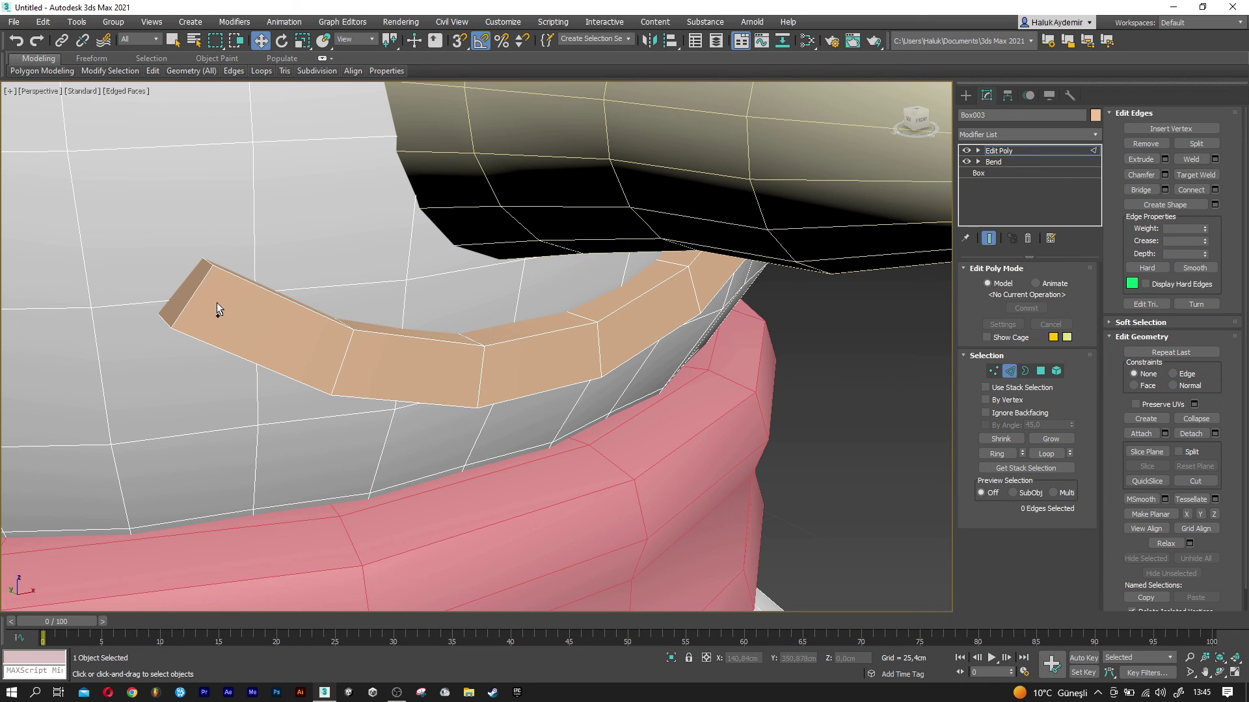
Select the 12 lengthwise edges running along the mouth.
{"action": "double_click", "coordinate": [202, 290]}
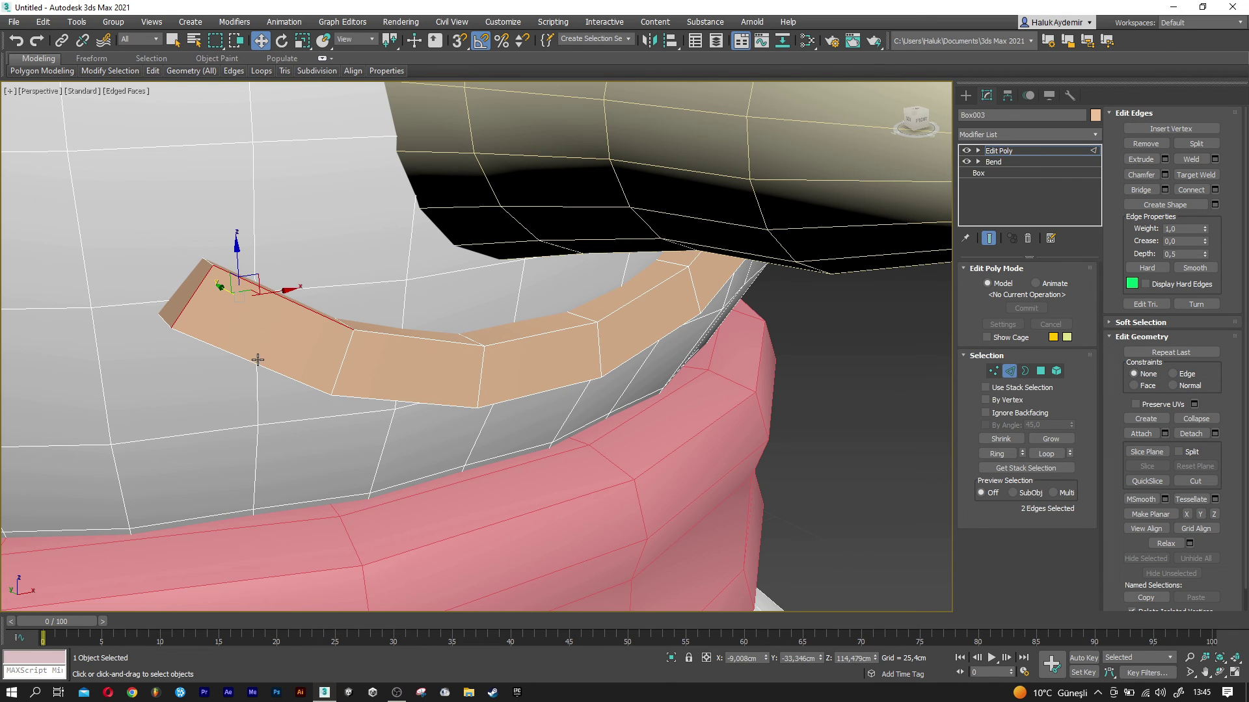
{"action": "left_click", "coordinate": [279, 371], "text": "ctrl"}
{"action": "left_click", "coordinate": [366, 399], "text": "ctrl"}
{"action": "left_click", "coordinate": [399, 334], "text": "ctrl"}
{"action": "left_click", "coordinate": [502, 342], "text": "ctrl"}
{"action": "left_click", "coordinate": [532, 393], "text": "ctrl"}
{"action": "left_click", "coordinate": [625, 310], "text": "ctrl"}
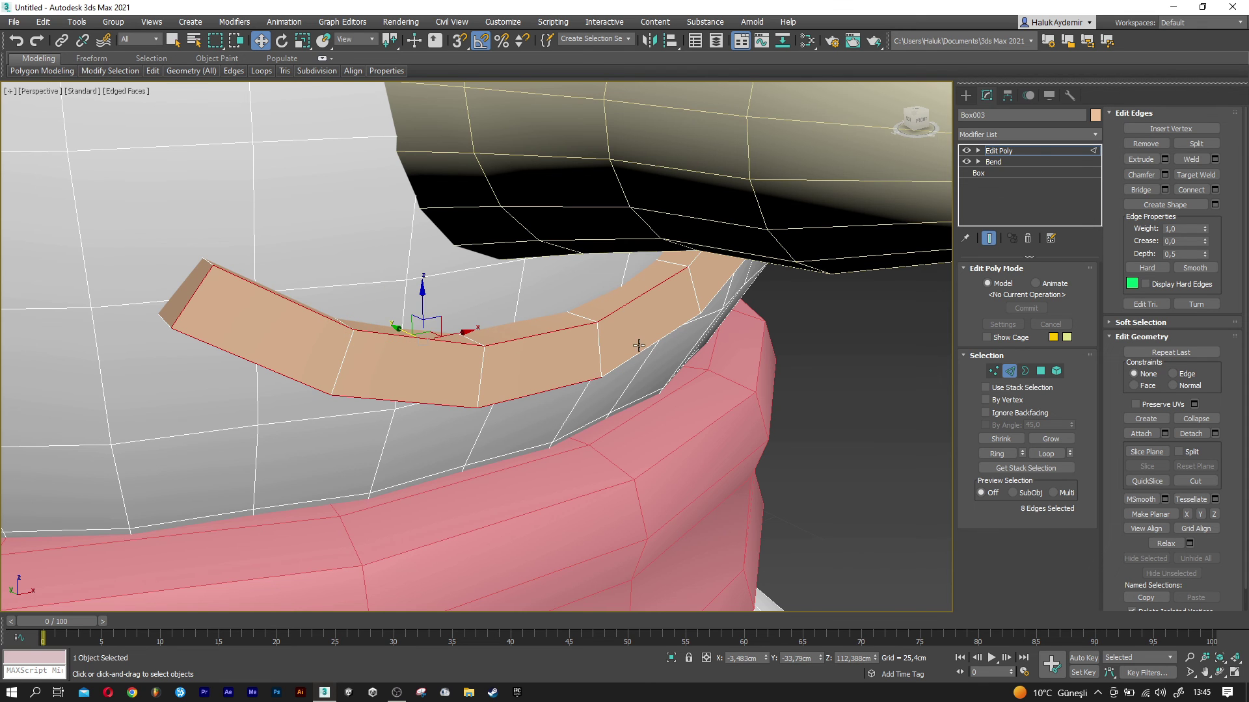
{"action": "left_click", "coordinate": [639, 351], "text": "ctrl"}
{"action": "mouse_move", "coordinate": [727, 345]}
{"action": "middle_mouse_down", "text": "alt"}
{"action": "mouse_move", "coordinate": [757, 391]}
{"action": "mouse_move", "coordinate": [553, 374]}
{"action": "middle_mouse_up", "text": "alt"}
{"action": "left_click", "coordinate": [693, 320], "text": "ctrl"}
{"action": "left_click", "coordinate": [784, 357], "text": "ctrl"}
{"action": "left_click", "coordinate": [817, 301], "text": "ctrl"}
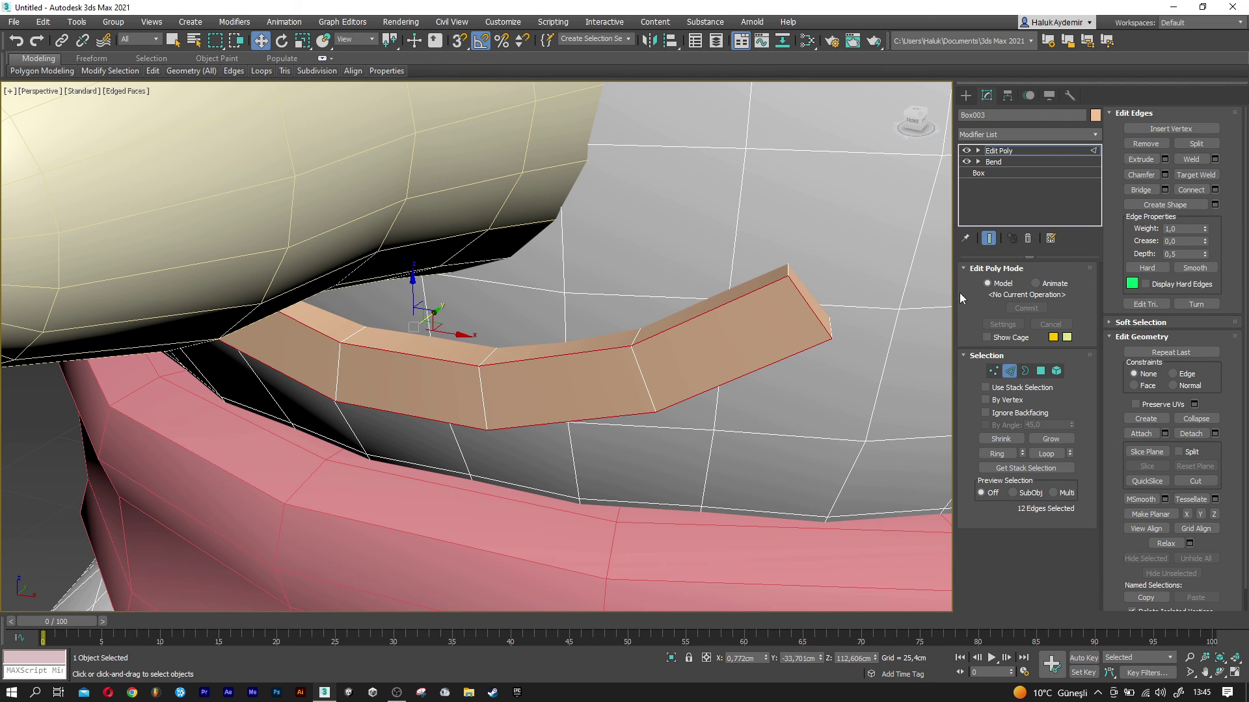
Chamfer the selected edges by 0,5 cm and leave Edge mode.
{"action": "left_click", "coordinate": [1165, 175]}
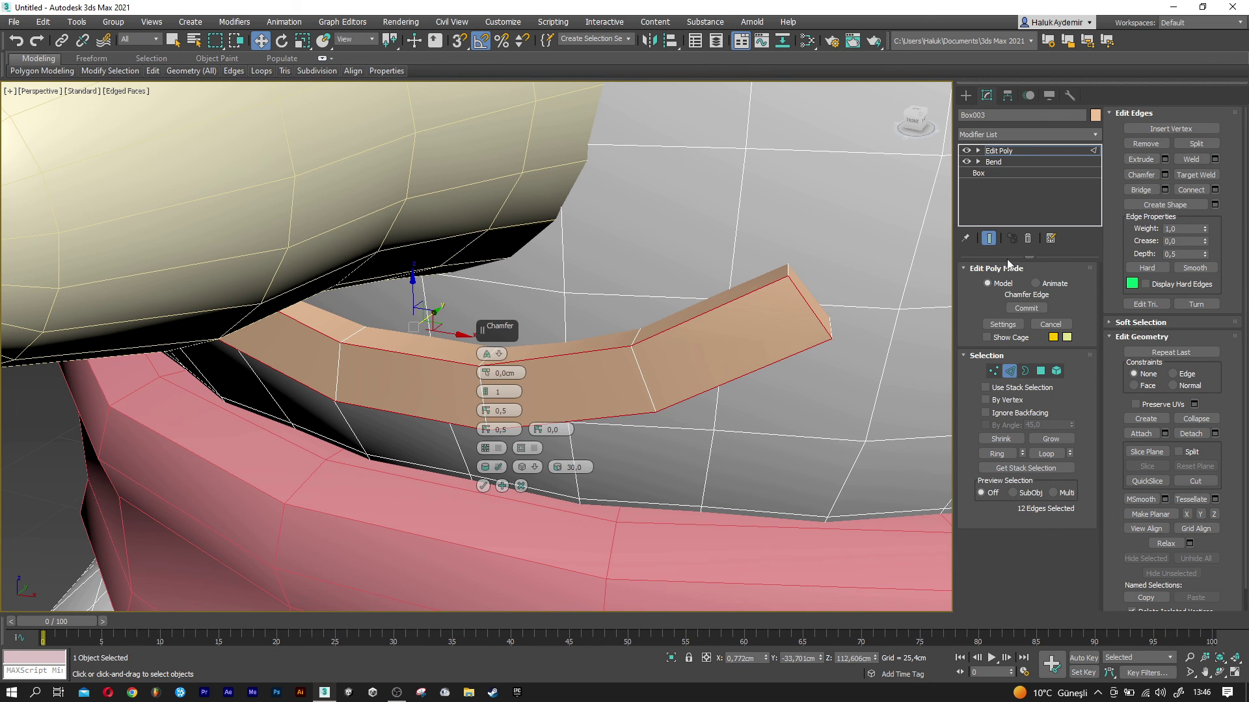
{"action": "mouse_move", "coordinate": [489, 377]}
{"action": "left_mouse_down"}
{"action": "mouse_move", "coordinate": [488, 365]}
{"action": "mouse_move", "coordinate": [489, 377]}
{"action": "left_mouse_up"}
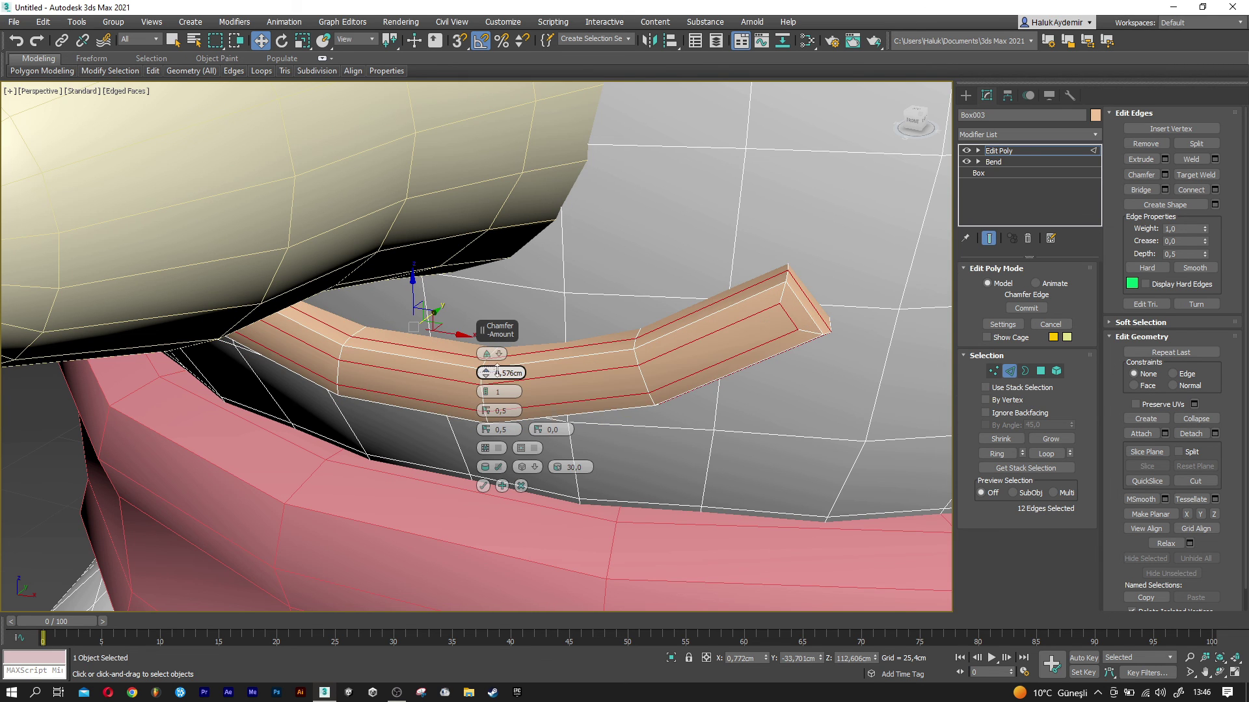
{"action": "type", "text": "0,5"}
{"action": "key", "text": "Return"}
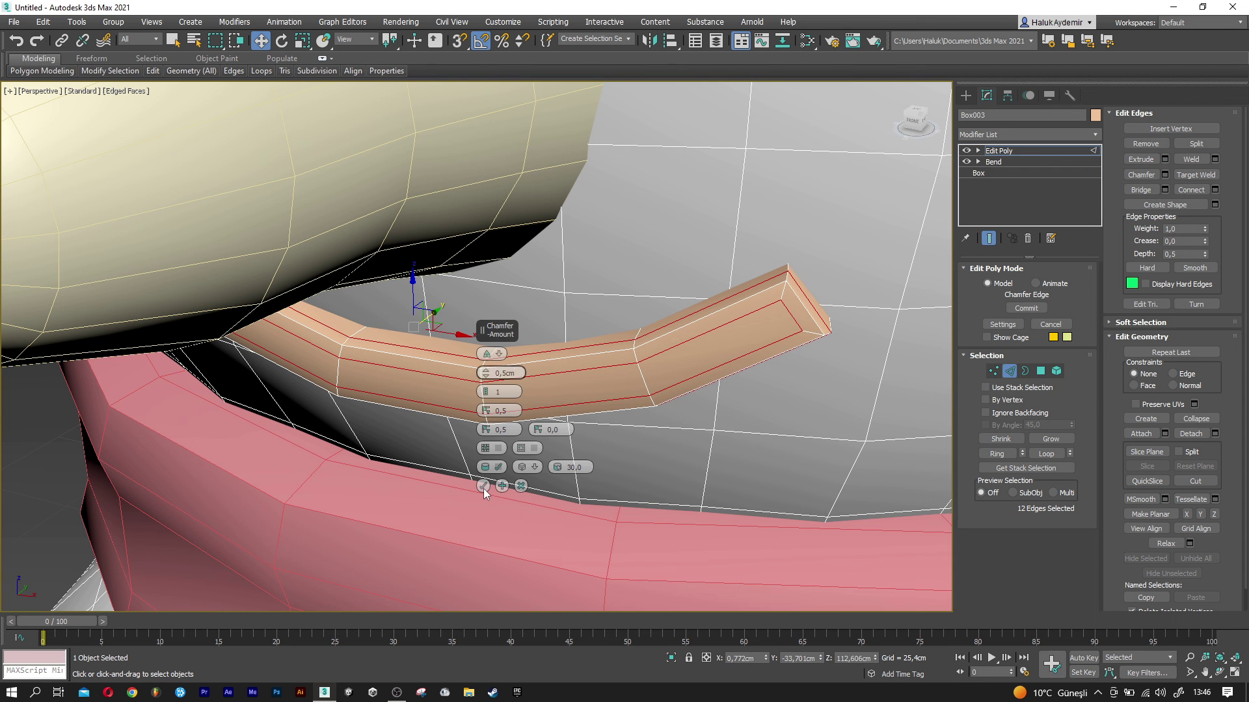
{"action": "left_click", "coordinate": [483, 488]}
{"action": "left_click", "coordinate": [1009, 371]}
{"action": "mouse_move", "coordinate": [793, 370]}
{"action": "middle_mouse_down", "text": "alt"}
{"action": "mouse_move", "coordinate": [572, 334]}
{"action": "mouse_move", "coordinate": [592, 325]}
{"action": "middle_mouse_up", "text": "alt"}
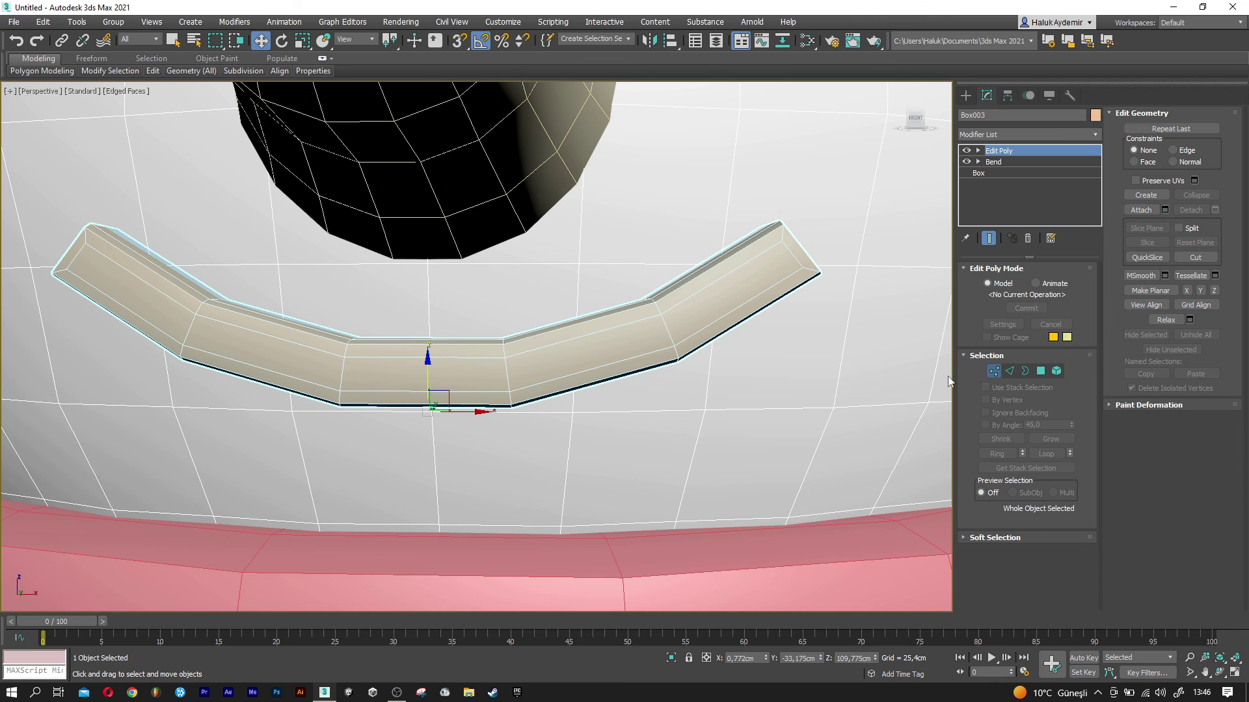
In Vertex mode, nudge the smile's middle vertex ring and select its left-end ring.
{"action": "left_click", "coordinate": [993, 371]}
{"action": "left_click_drag", "start_coordinate": [439, 446], "coordinate": [545, 317]}
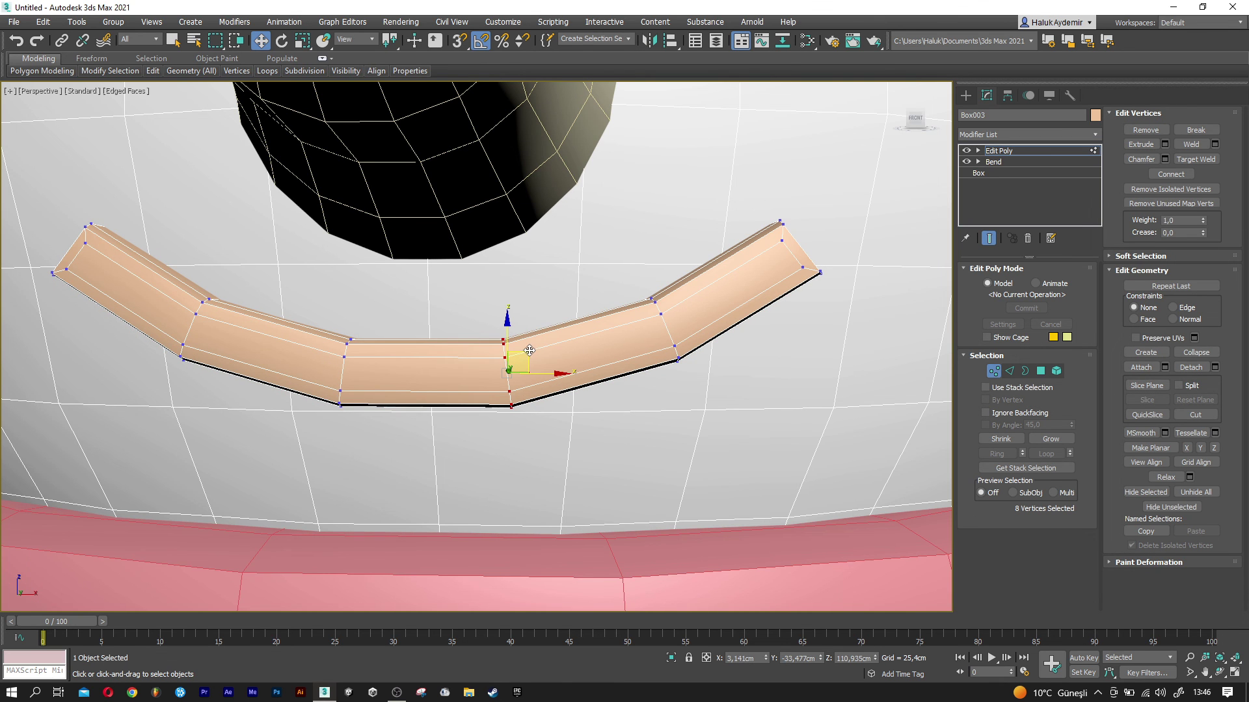
{"action": "left_click_drag", "start_coordinate": [523, 362], "coordinate": [526, 360]}
{"action": "middle_click_drag", "start_coordinate": [72, 305], "coordinate": [212, 321]}
{"action": "left_click_drag", "start_coordinate": [181, 298], "coordinate": [256, 220]}
{"action": "key", "text": "r"}
{"action": "key", "text": "w"}
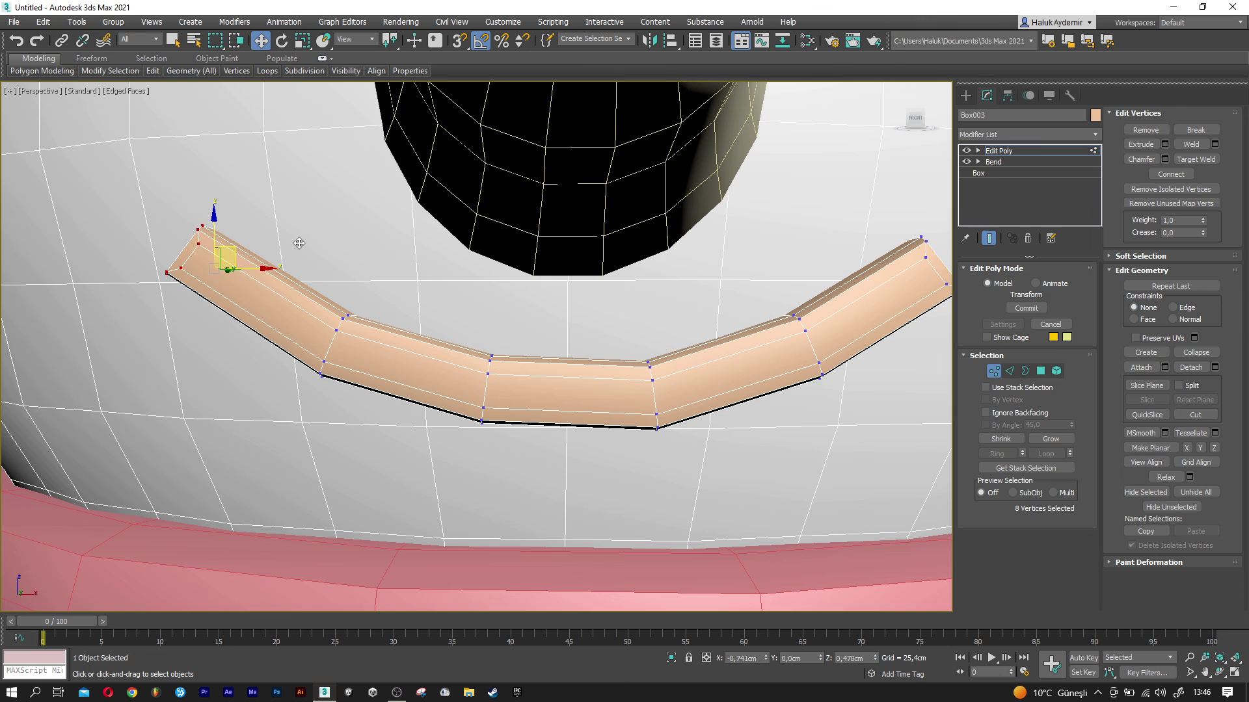
Scale the right-end vertex ring outward, nudge the inner rings, and exit Vertex mode.
{"action": "middle_click_drag", "start_coordinate": [225, 255], "coordinate": [800, 324], "text": "alt"}
{"action": "left_click_drag", "start_coordinate": [800, 323], "coordinate": [692, 188]}
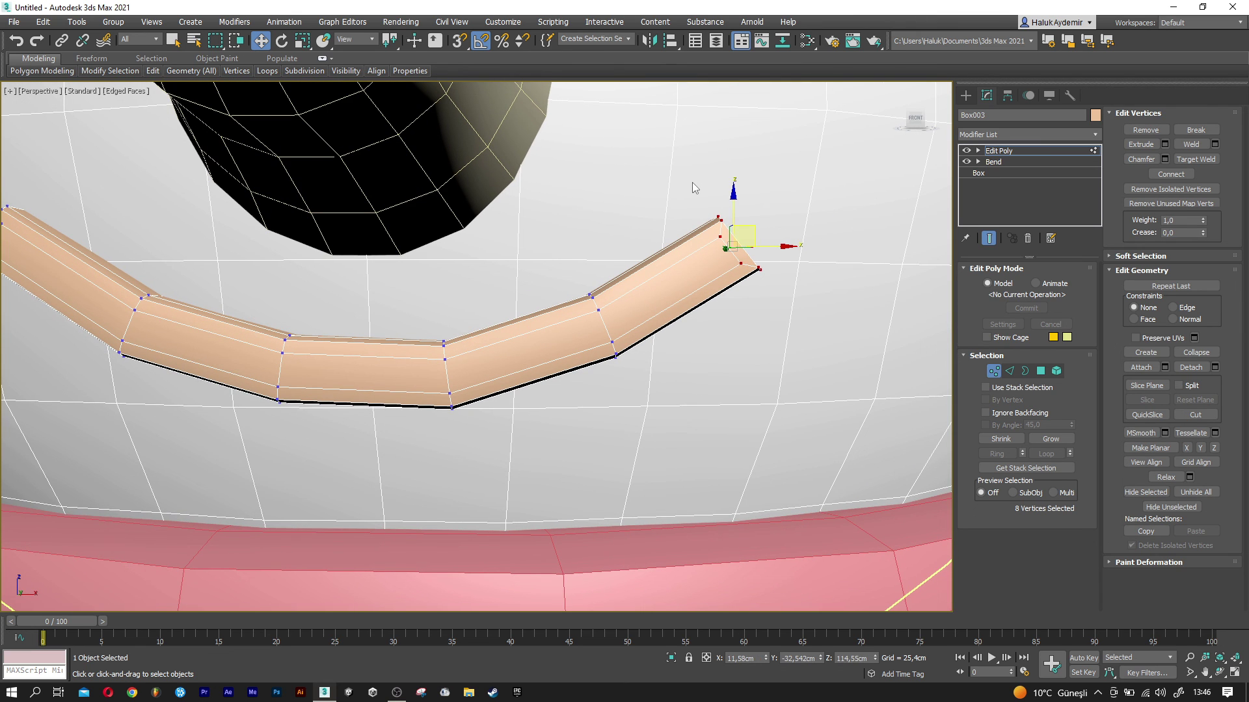
{"action": "key", "text": "r"}
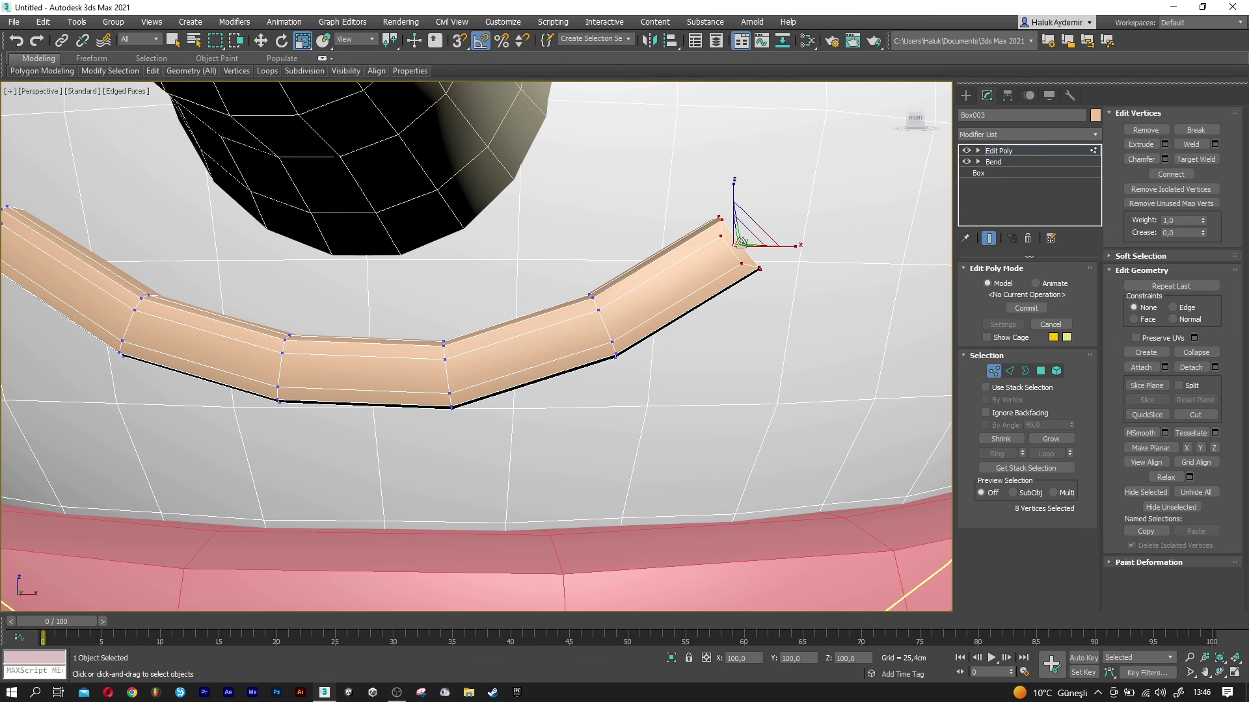
{"action": "left_click", "coordinate": [738, 238]}
{"action": "left_click_drag", "start_coordinate": [738, 238], "coordinate": [772, 227]}
{"action": "key", "text": "w"}
{"action": "mouse_move", "coordinate": [559, 400]}
{"action": "left_mouse_down"}
{"action": "mouse_move", "coordinate": [663, 270]}
{"action": "mouse_move", "coordinate": [626, 304]}
{"action": "left_mouse_up"}
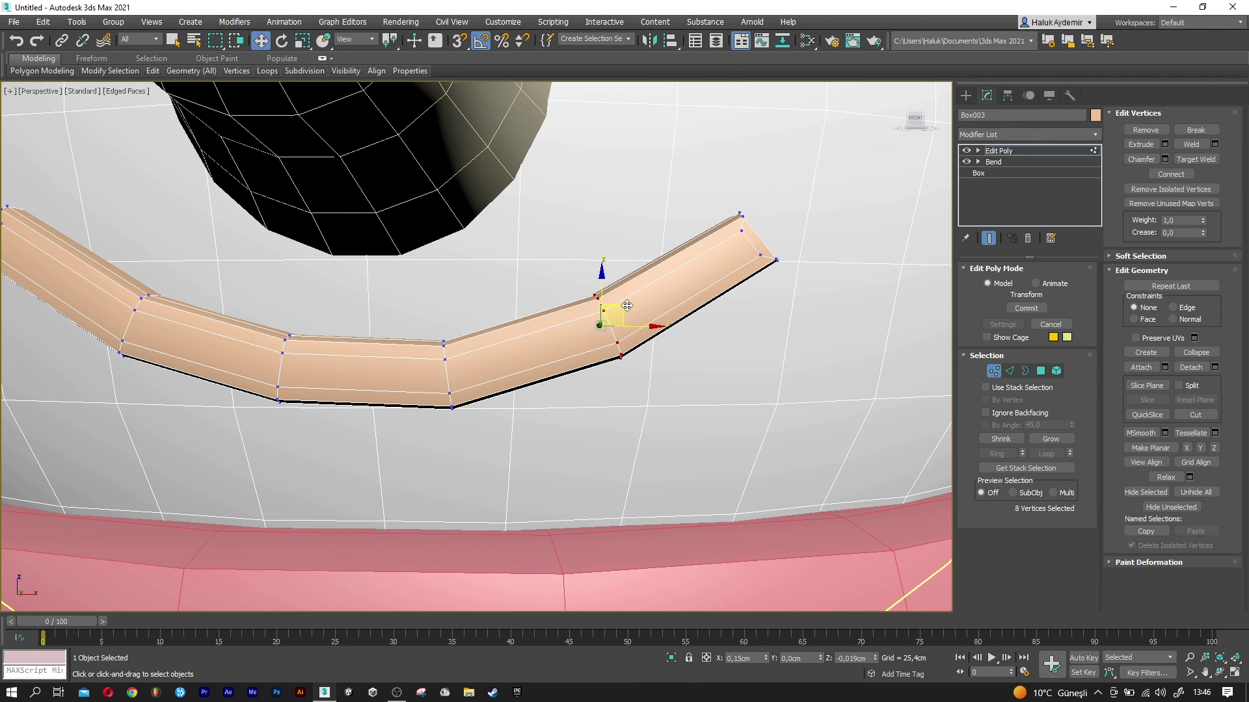
{"action": "left_click_drag", "start_coordinate": [333, 320], "coordinate": [323, 351]}
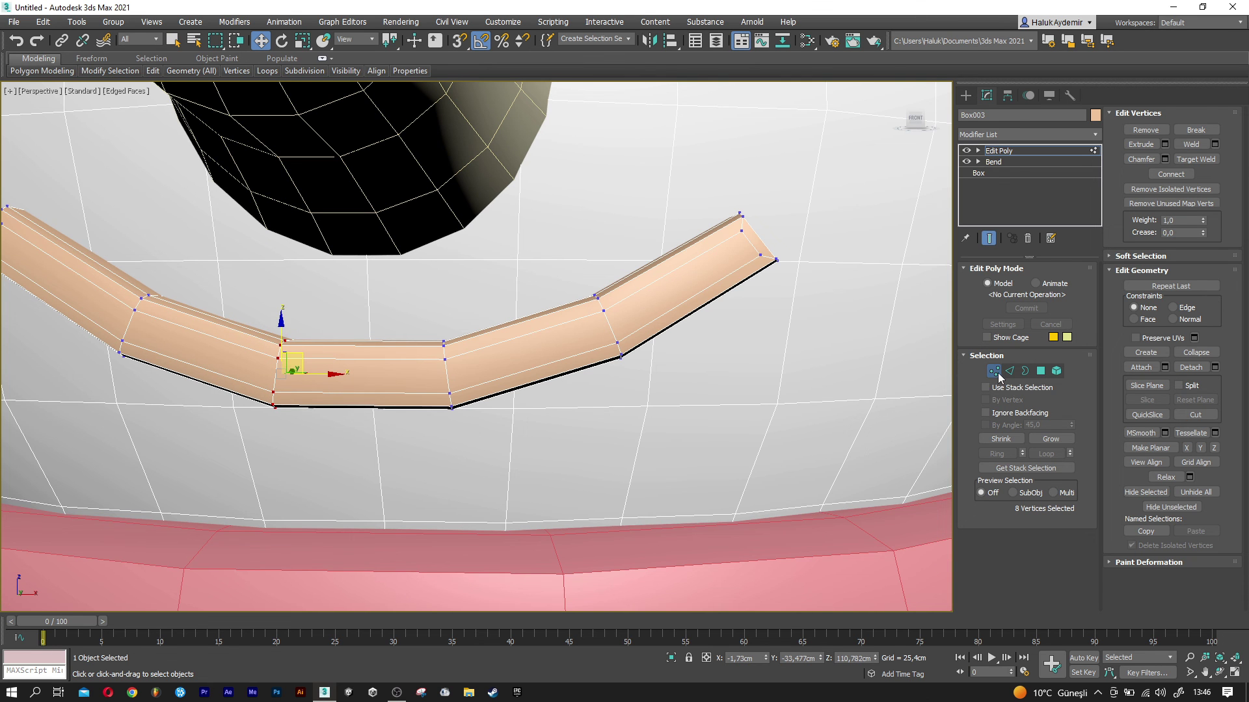
{"action": "left_click", "coordinate": [993, 370]}
{"action": "scroll", "coordinate": [349, 365], "scroll_direction": "down", "scroll_amount": 5}
{"action": "middle_click_drag", "start_coordinate": [349, 365], "coordinate": [390, 339], "text": "alt"}
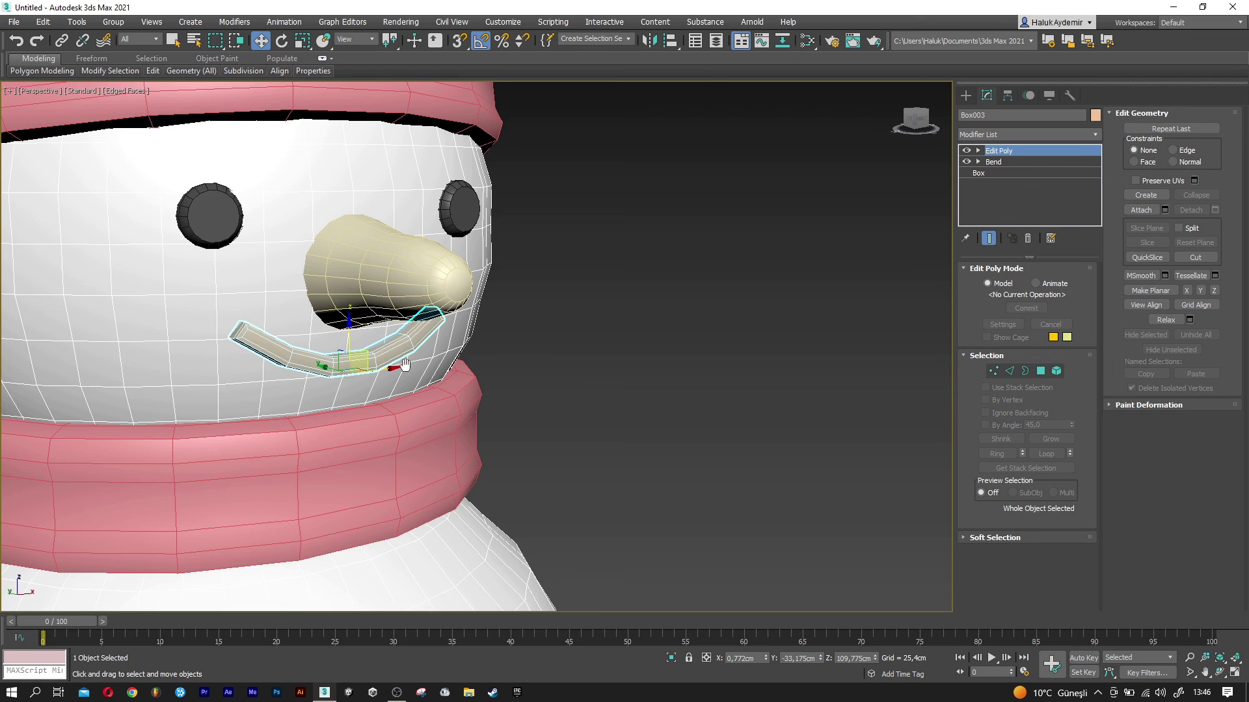
Change the carrot nose's object colour to orange.
{"action": "left_click", "coordinate": [467, 303]}
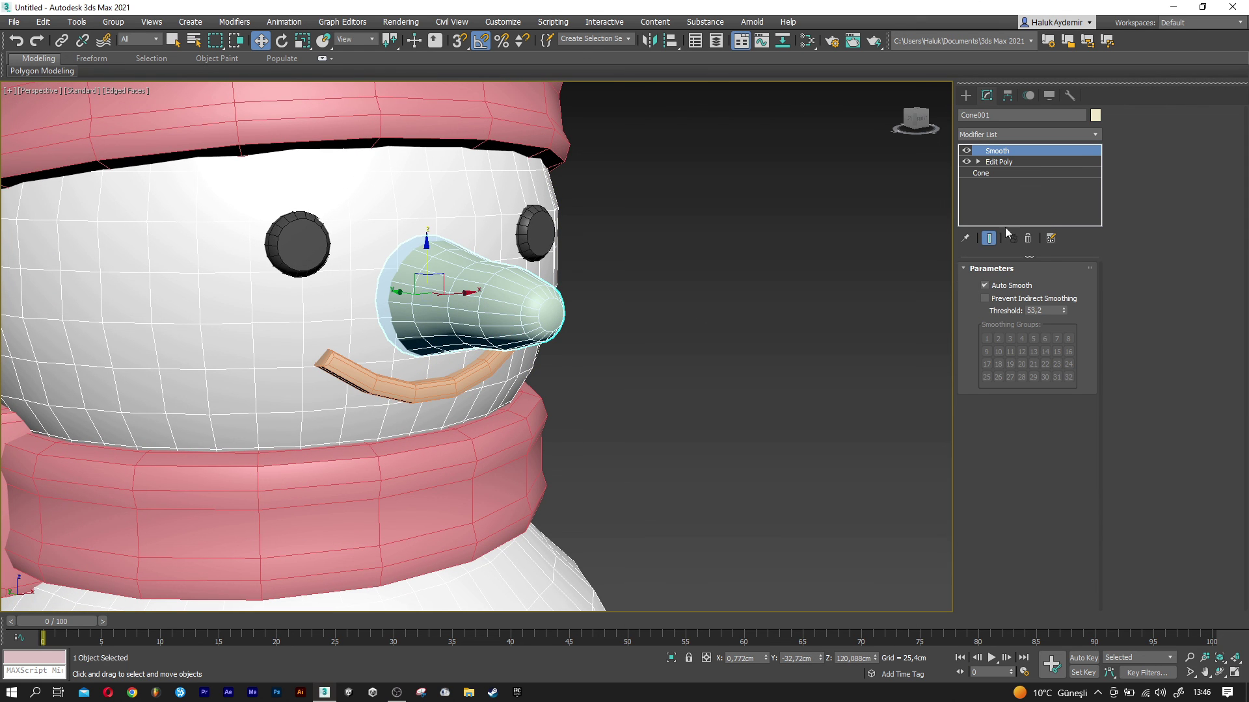
{"action": "left_click", "coordinate": [1095, 115]}
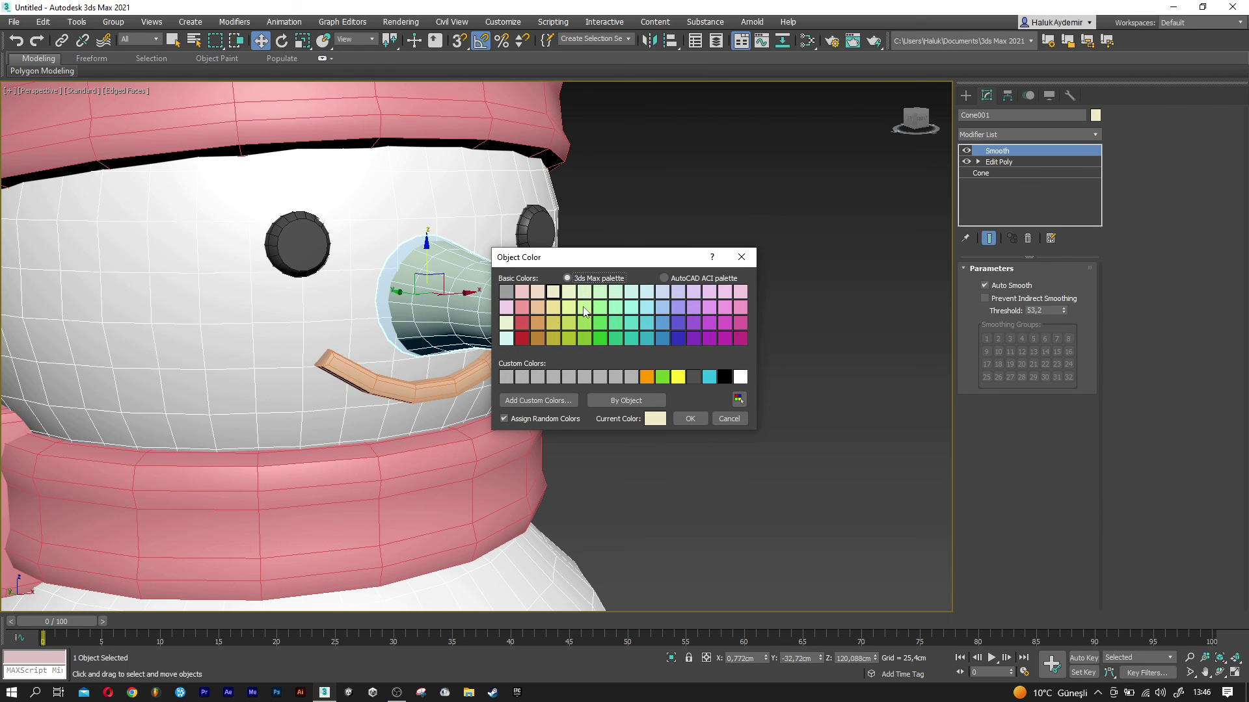
{"action": "left_click", "coordinate": [646, 377]}
{"action": "left_click", "coordinate": [689, 419]}
Zoom out to frame the whole snowman and turn off Edged Faces.
{"action": "scroll", "coordinate": [587, 411], "scroll_direction": "down", "scroll_amount": 5}
{"action": "scroll", "coordinate": [584, 409], "scroll_direction": "down", "scroll_amount": 5}
{"action": "scroll", "coordinate": [584, 408], "scroll_direction": "down", "scroll_amount": 2}
{"action": "mouse_move", "coordinate": [582, 428]}
{"action": "middle_mouse_down"}
{"action": "mouse_move", "coordinate": [579, 374]}
{"action": "mouse_move", "coordinate": [599, 333]}
{"action": "middle_mouse_up"}
{"action": "key", "text": "F4"}
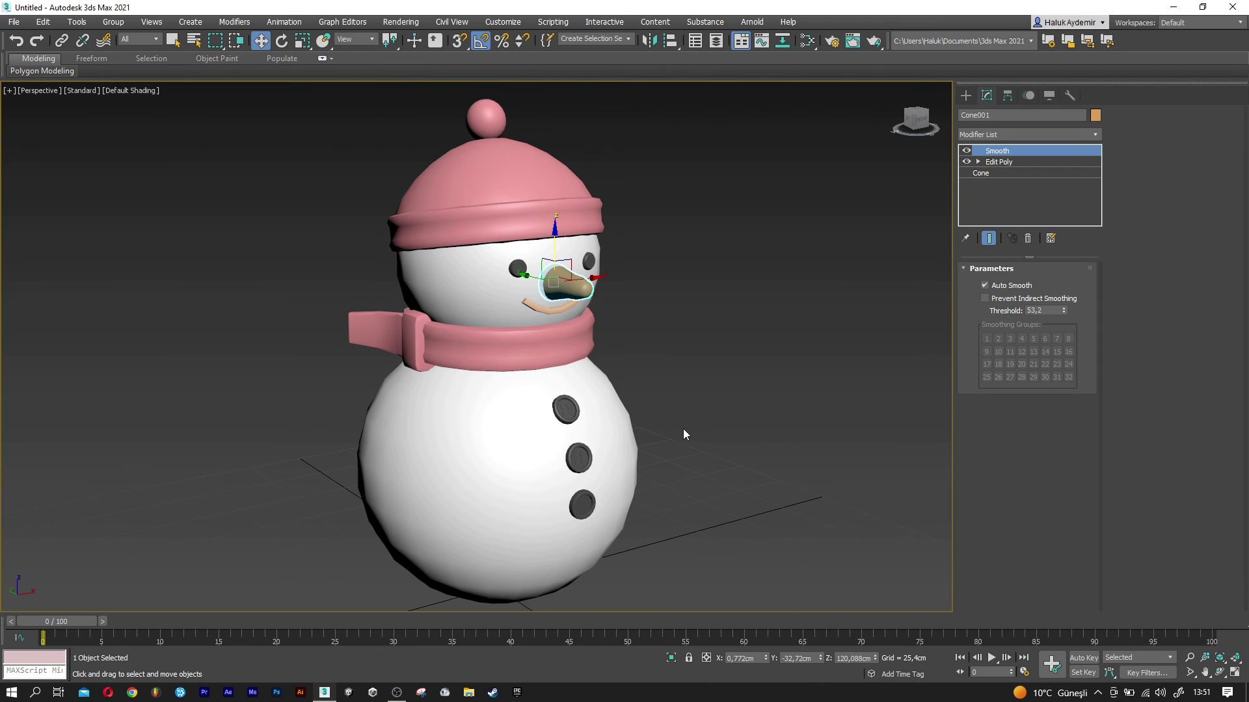